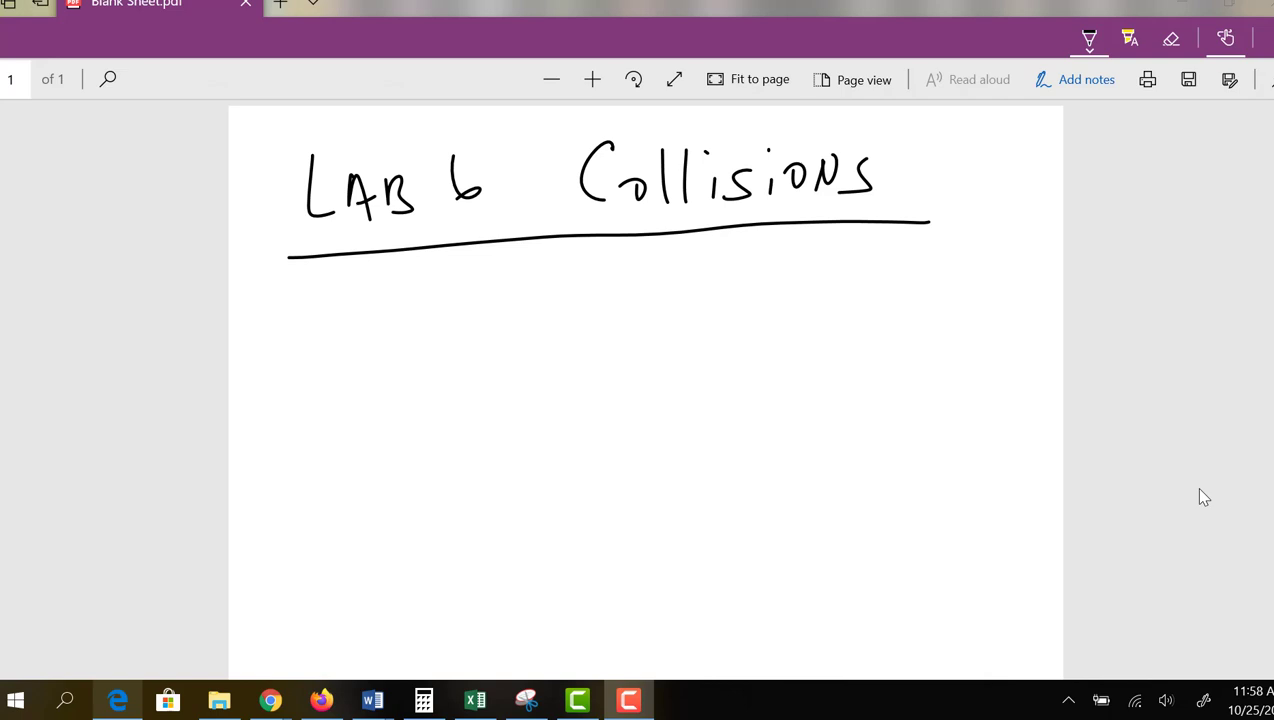
Step: Handwrite "Perfectly inelastic" beneath the underlined Lab 6 Collisions title
mouse_move(298, 296)
left_mouse_down()
mouse_move(314, 340)
mouse_move(344, 302)
mouse_move(376, 330)
mouse_move(412, 300)
mouse_move(426, 338)
mouse_move(440, 312)
left_mouse_up()
left_click_drag(454, 316, 476, 320)
mouse_move(510, 300)
left_mouse_down()
mouse_move(506, 326)
mouse_move(540, 300)
left_mouse_up()
mouse_move(542, 266)
left_mouse_down()
mouse_move(532, 326)
mouse_move(556, 308)
left_mouse_up()
left_click_drag(574, 312, 582, 354)
mouse_move(662, 274)
left_mouse_down()
mouse_move(660, 310)
mouse_move(690, 302)
mouse_move(718, 266)
mouse_move(762, 306)
left_mouse_up()
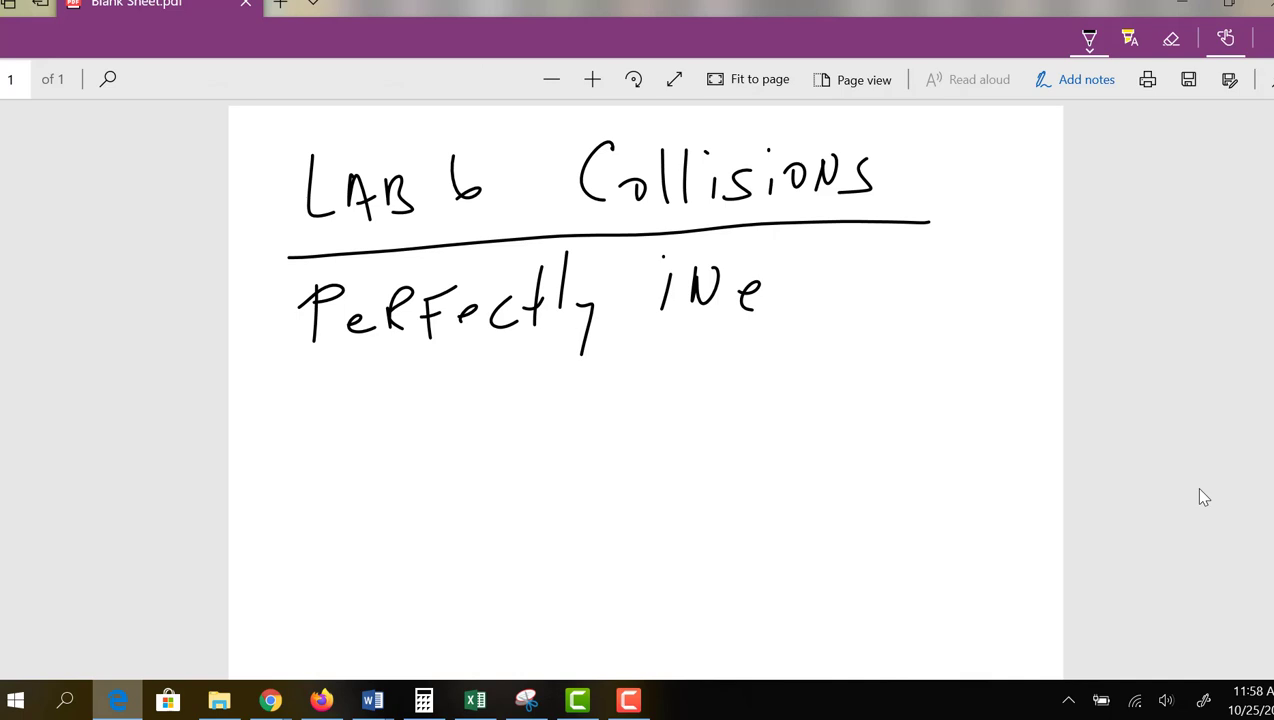
mouse_move(796, 246)
left_mouse_down()
mouse_move(786, 296)
mouse_move(842, 296)
mouse_move(836, 286)
left_mouse_up()
mouse_move(870, 264)
left_mouse_down()
mouse_move(854, 298)
mouse_move(914, 270)
left_mouse_up()
mouse_move(900, 246)
left_mouse_down()
mouse_move(903, 290)
mouse_move(928, 289)
mouse_move(928, 277)
mouse_move(970, 308)
left_mouse_up()
Step: Handwrite the word "sticks" in quotation marks beneath "Perfectly inelastic"
mouse_move(428, 368)
left_mouse_down()
mouse_move(424, 382)
mouse_move(461, 378)
mouse_move(510, 424)
mouse_move(574, 384)
left_mouse_up()
left_click_drag(562, 364, 561, 402)
left_click_drag(634, 378, 620, 400)
mouse_move(652, 354)
left_mouse_down()
mouse_move(651, 398)
mouse_move(692, 398)
left_mouse_up()
left_click_drag(728, 334, 726, 350)
left_click_drag(754, 338, 752, 350)
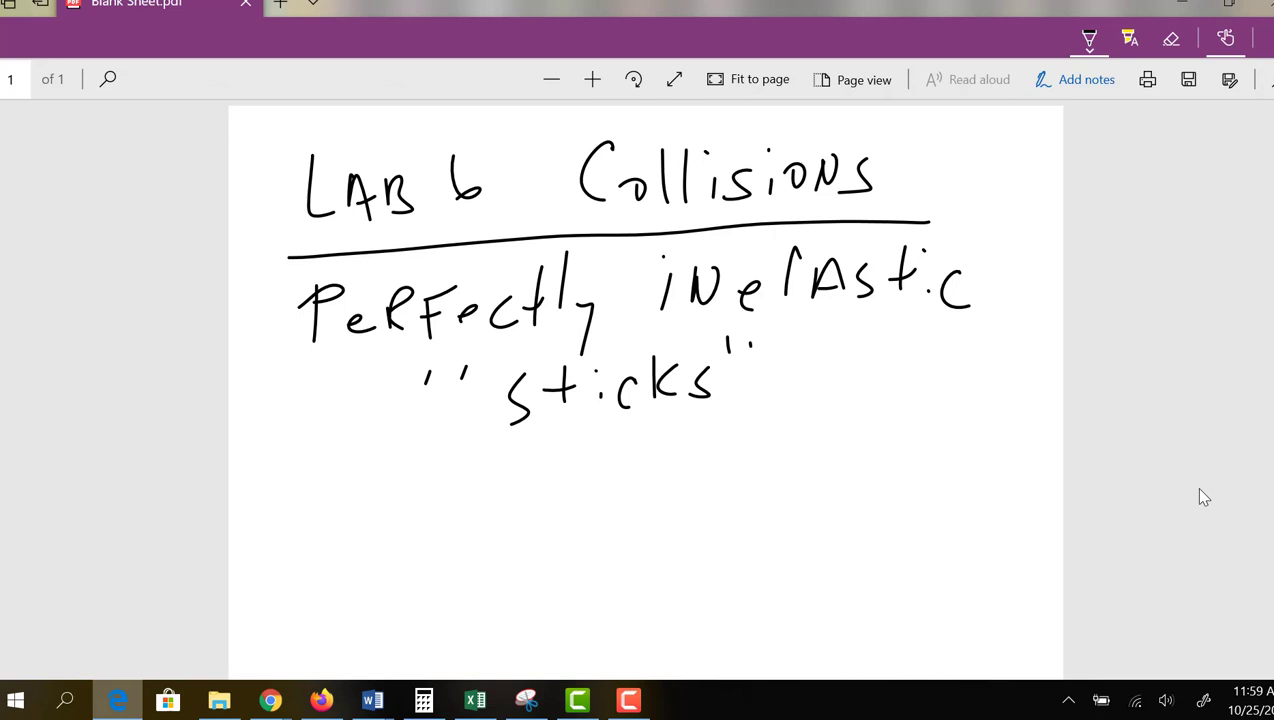
Step: Write the momentum equation Pi = Pf with vector arrows beneath "sticks" and draw a box around it
left_click_drag(462, 470, 459, 524)
mouse_move(463, 468)
left_mouse_down()
mouse_move(464, 497)
mouse_move(496, 528)
mouse_move(518, 527)
mouse_move(526, 445)
left_mouse_up()
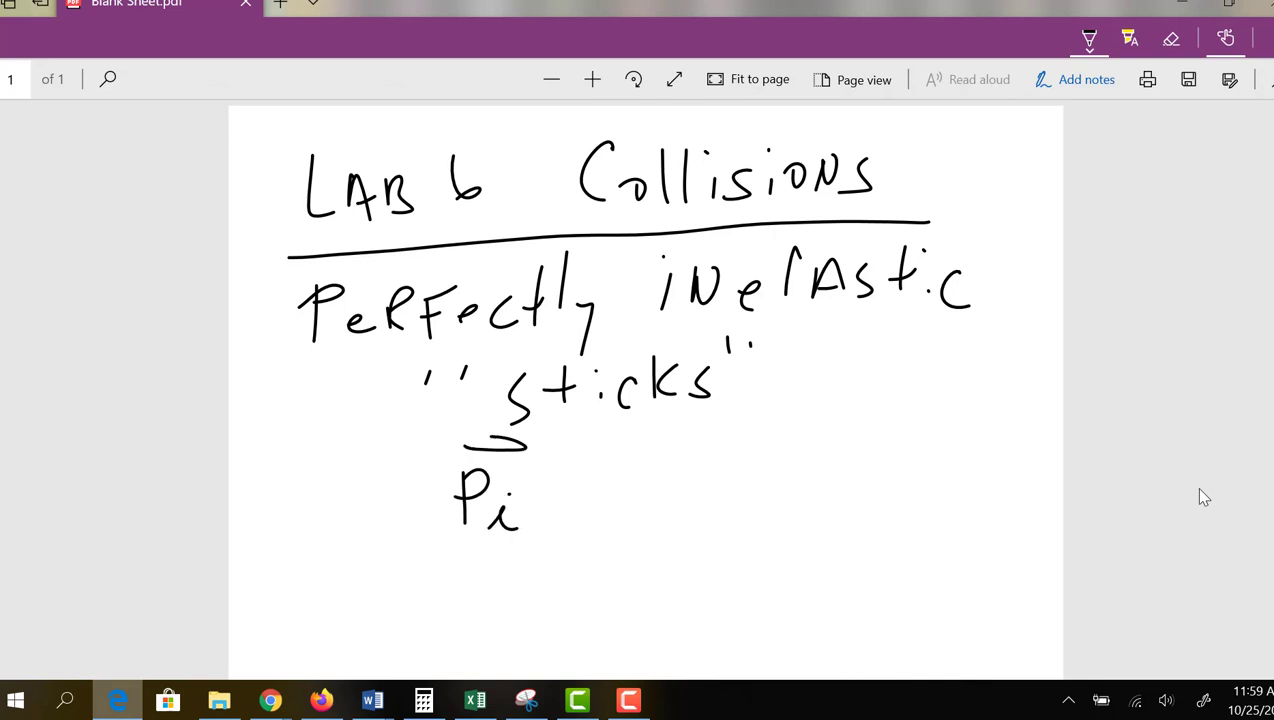
left_click_drag(554, 478, 578, 476)
mouse_move(555, 494)
left_mouse_down()
mouse_move(624, 500)
mouse_move(624, 470)
mouse_move(656, 515)
mouse_move(674, 502)
left_mouse_up()
left_click_drag(614, 441, 660, 443)
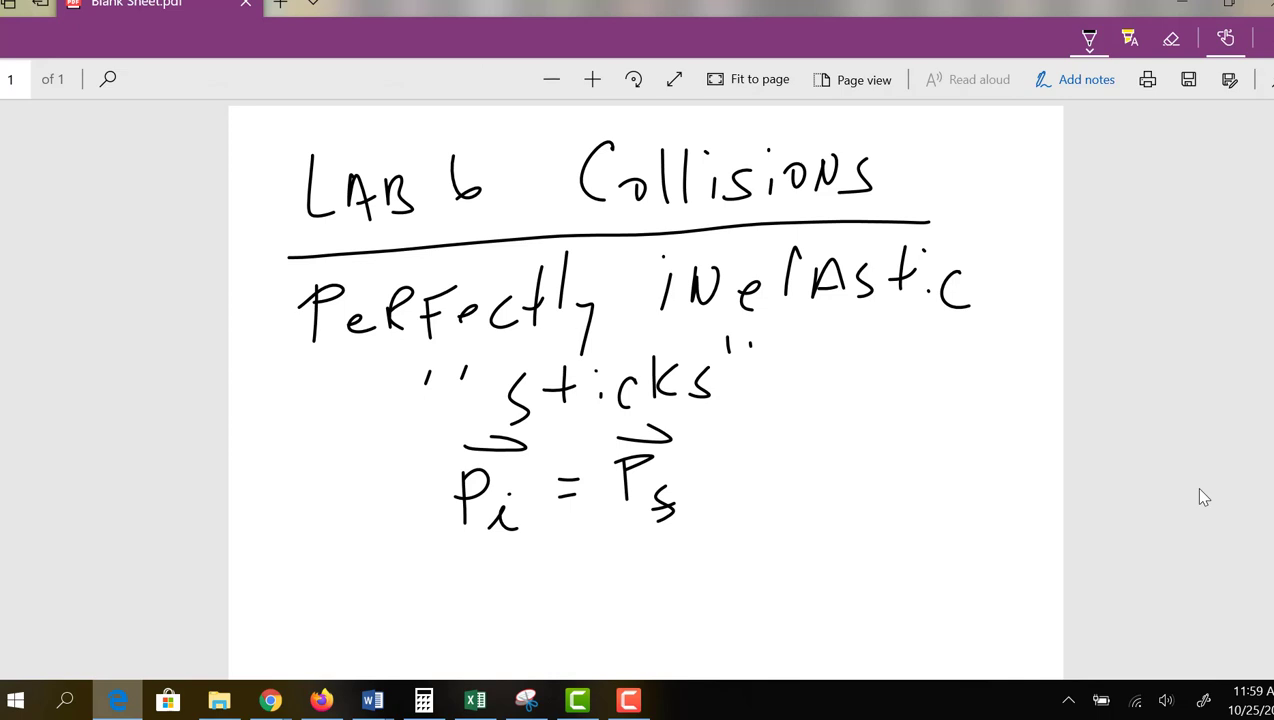
mouse_move(412, 409)
left_mouse_down()
mouse_move(415, 505)
mouse_move(452, 406)
mouse_move(615, 410)
mouse_move(725, 440)
mouse_move(682, 565)
mouse_move(430, 567)
mouse_move(414, 490)
left_mouse_up()
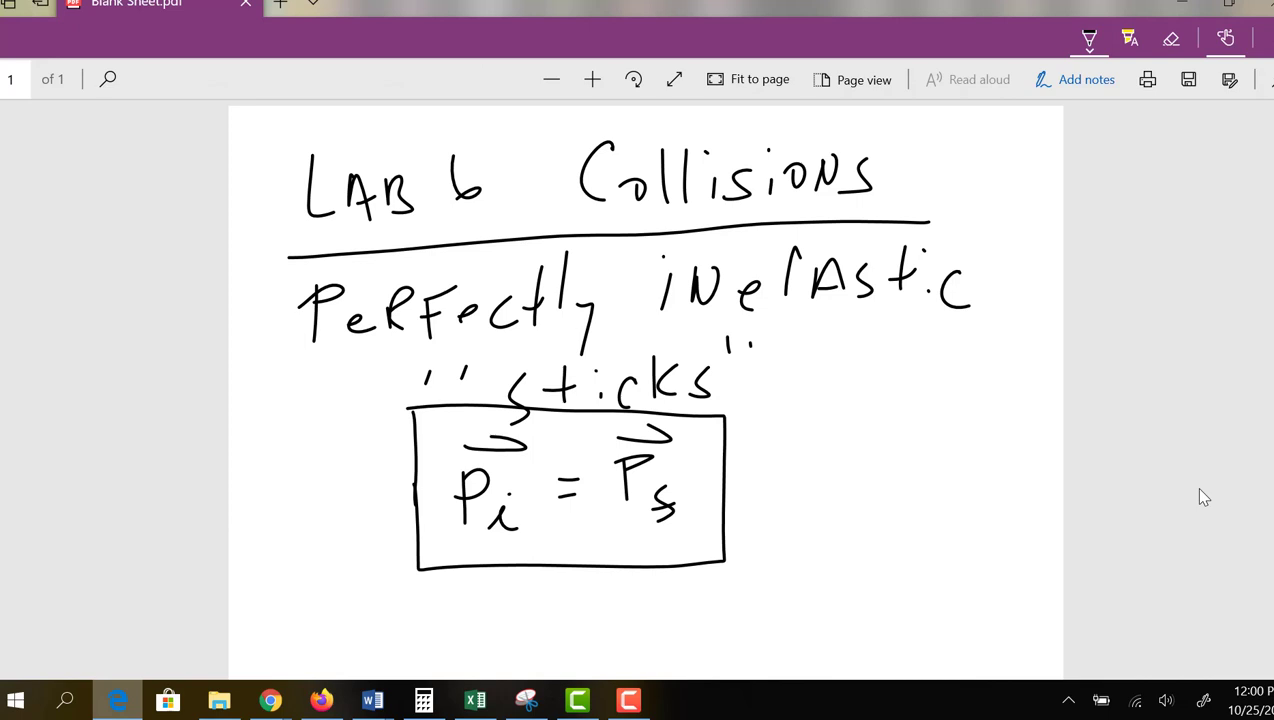
Step: Write the inequality KEi > KEf beside the boxed momentum equation and underline both energy terms
left_click_drag(786, 436, 786, 512)
mouse_move(812, 452)
left_mouse_down()
mouse_move(808, 494)
mouse_move(850, 497)
mouse_move(844, 484)
left_mouse_up()
mouse_move(820, 462)
left_mouse_down()
mouse_move(842, 462)
mouse_move(865, 506)
mouse_move(867, 471)
mouse_move(923, 474)
mouse_move(899, 488)
left_mouse_up()
left_click_drag(941, 441, 941, 495)
mouse_move(966, 452)
left_mouse_down()
mouse_move(944, 472)
mouse_move(960, 484)
left_mouse_up()
mouse_move(972, 446)
left_mouse_down()
mouse_move(990, 492)
mouse_move(998, 450)
mouse_move(1008, 510)
mouse_move(1022, 500)
left_mouse_up()
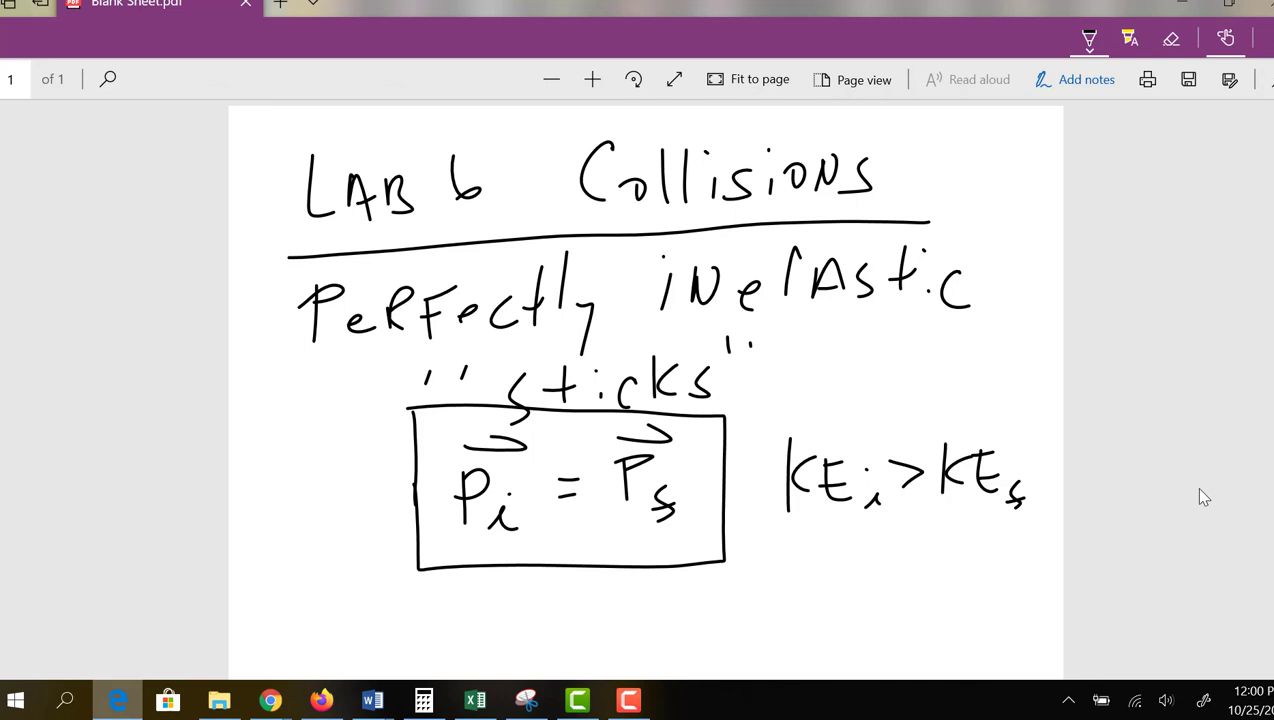
left_click_drag(780, 528, 1026, 522)
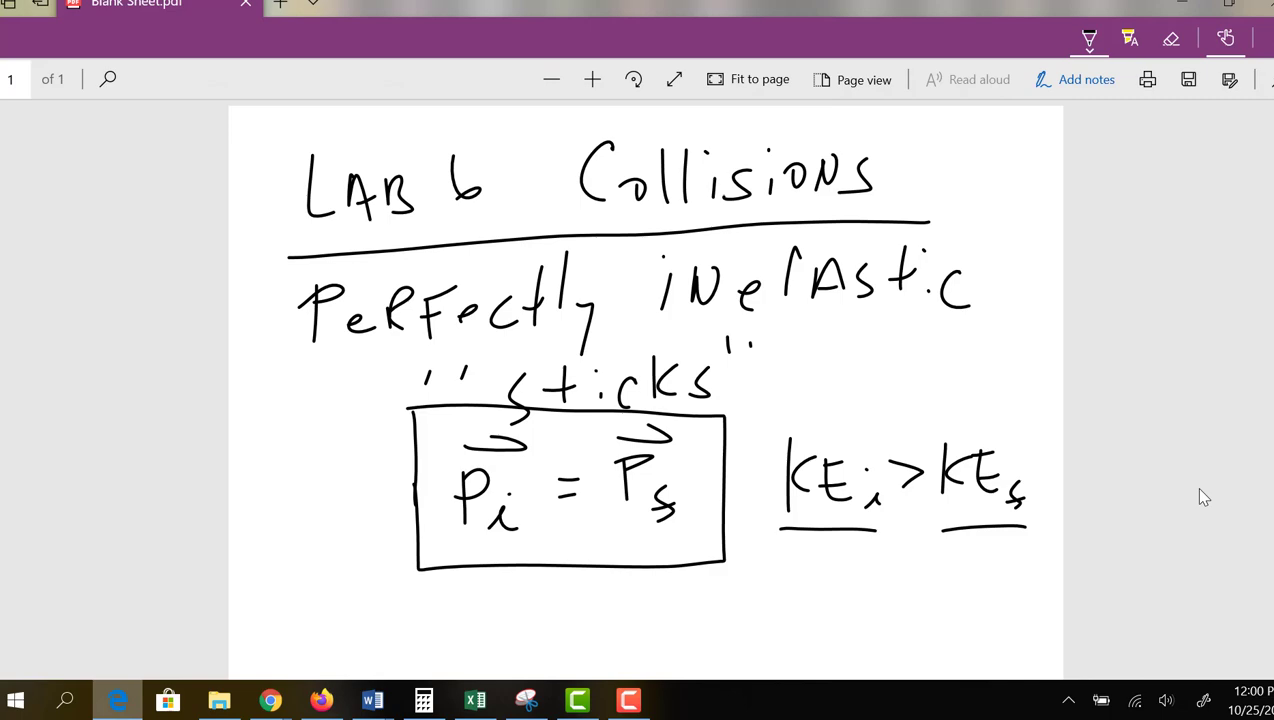
Step: Set up two columns headed (i) and (f) below the boxed equation, separated by a vertical dotted line
scroll(1204, 497, "down", 4)
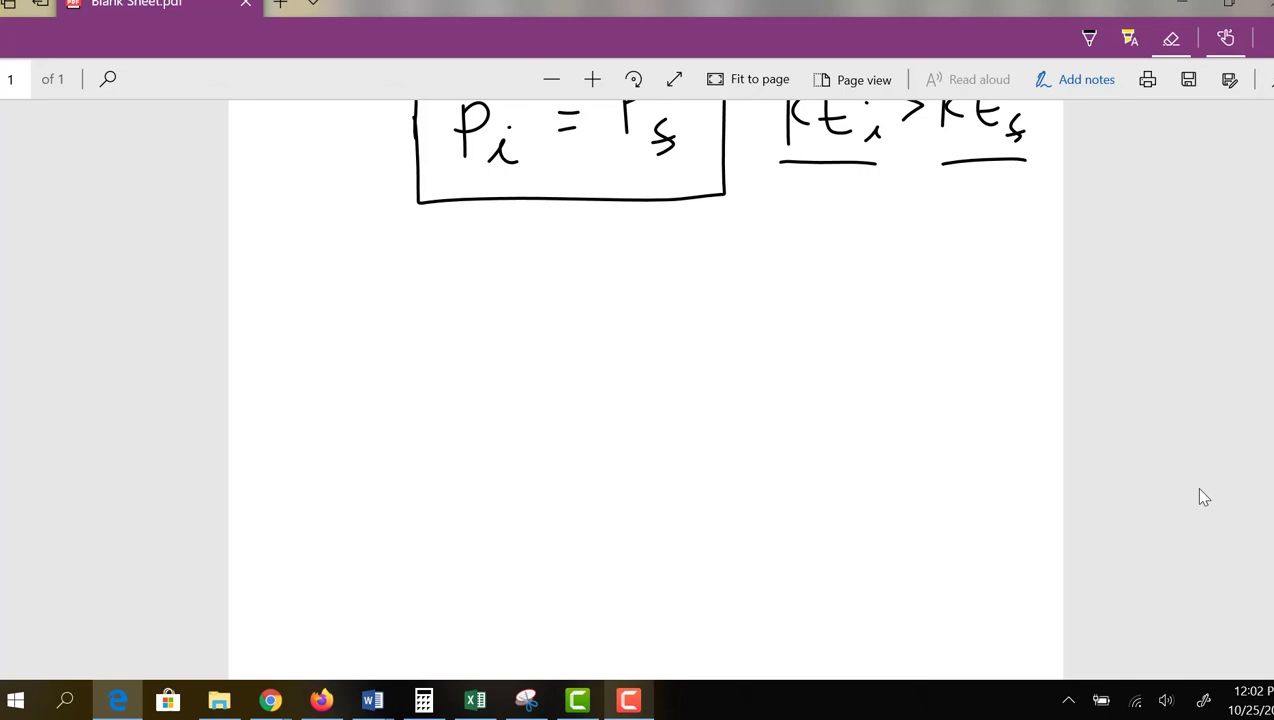
left_click_drag(391, 306, 400, 324)
left_click(392, 288)
left_click_drag(440, 271, 448, 333)
left_click_drag(372, 272, 360, 336)
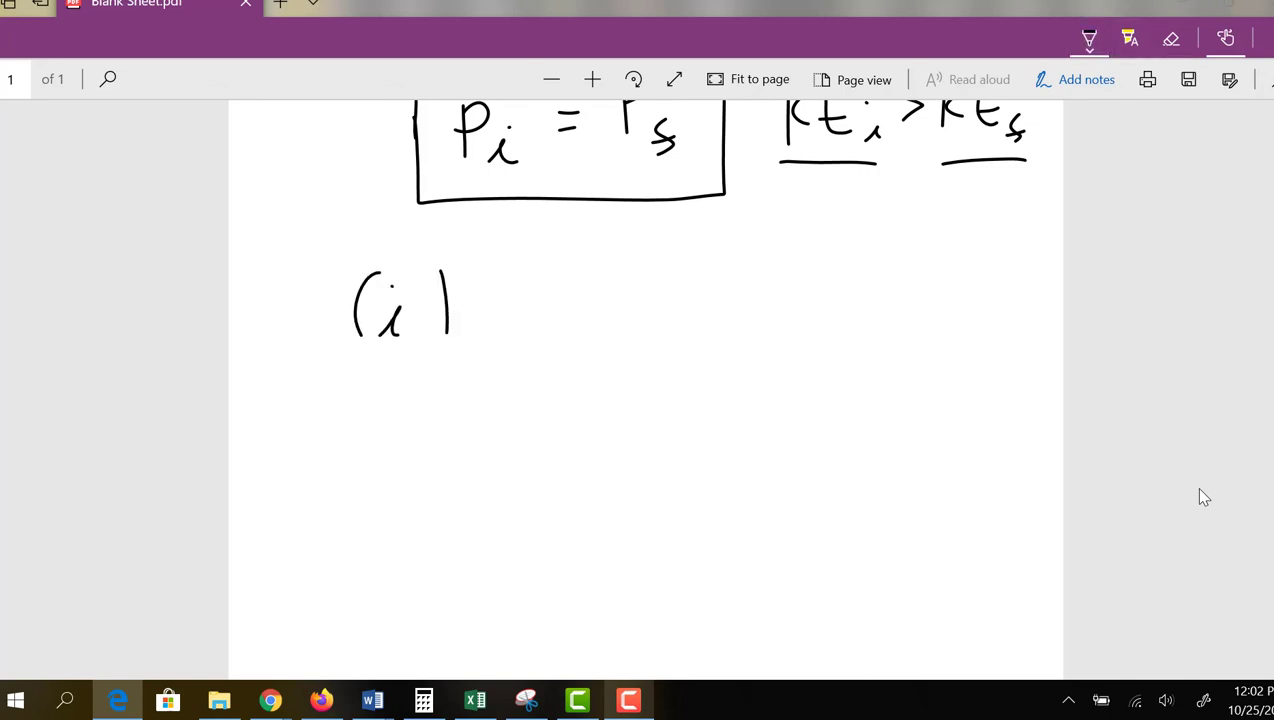
left_click_drag(623, 224, 622, 235)
left_click(617, 281)
left_click(614, 342)
left_click_drag(620, 401, 621, 409)
mouse_move(832, 248)
left_mouse_down()
mouse_move(810, 300)
mouse_move(870, 290)
left_mouse_up()
left_click_drag(790, 250, 783, 310)
Step: Draw two separate boxes labelled mL and mr under the (i) heading
left_click_drag(270, 410, 262, 488)
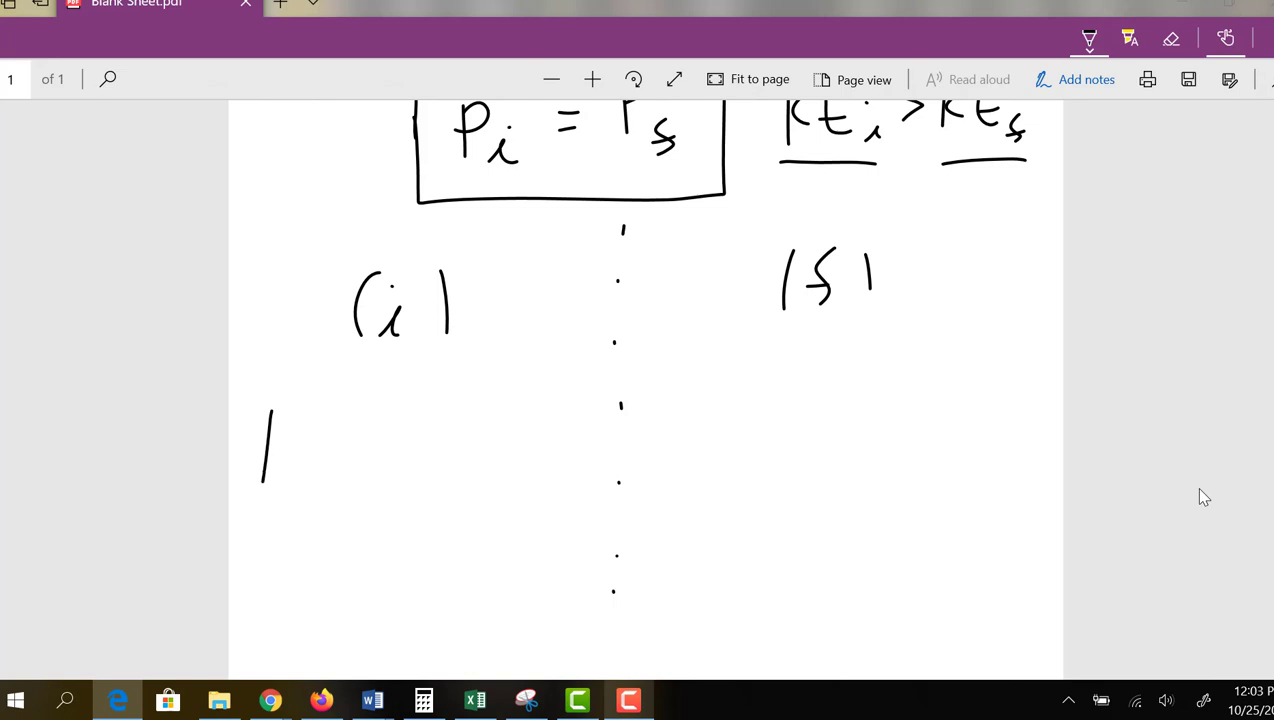
mouse_move(270, 413)
left_mouse_down()
mouse_move(341, 416)
mouse_move(358, 490)
left_mouse_up()
left_click_drag(261, 486, 358, 490)
left_click_drag(284, 445, 346, 469)
mouse_move(441, 410)
left_mouse_down()
mouse_move(442, 476)
mouse_move(536, 482)
mouse_move(434, 407)
mouse_move(462, 458)
mouse_move(518, 447)
left_mouse_up()
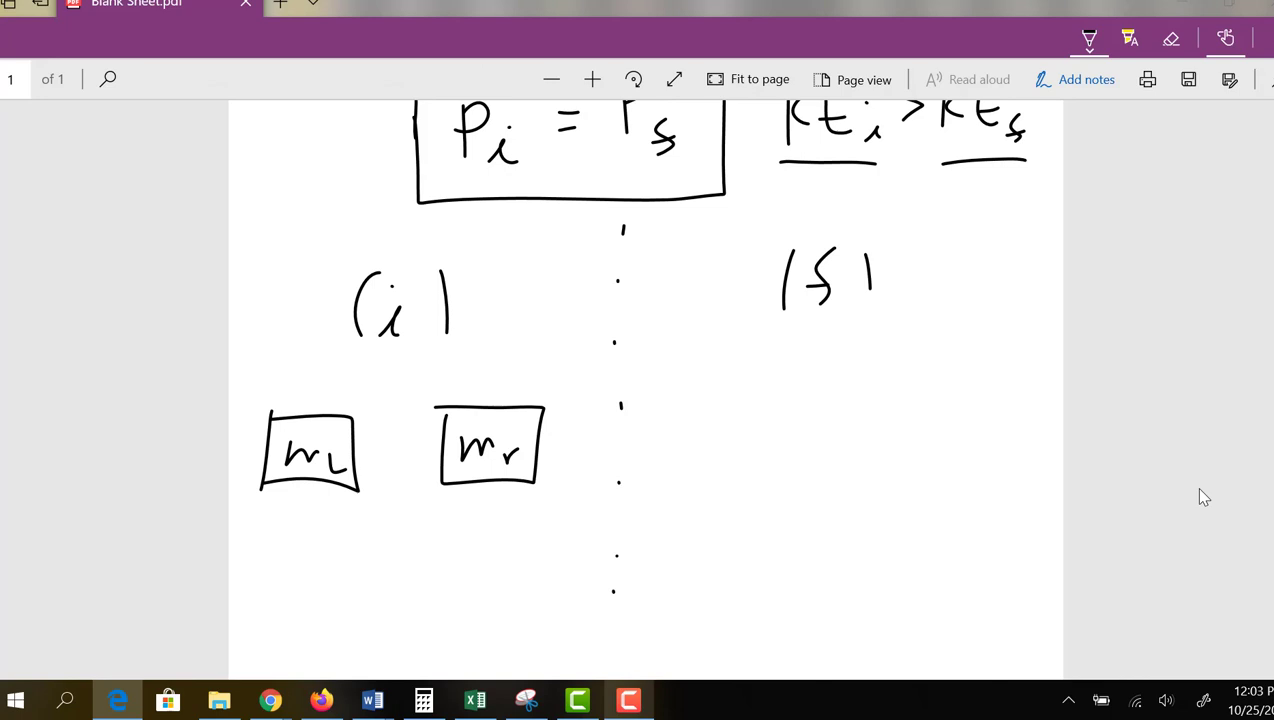
Step: Draw two joined boxes labelled mL and mr under the (f) heading
mouse_move(720, 418)
left_mouse_down()
mouse_move(770, 468)
mouse_move(829, 470)
mouse_move(831, 399)
mouse_move(719, 401)
left_mouse_up()
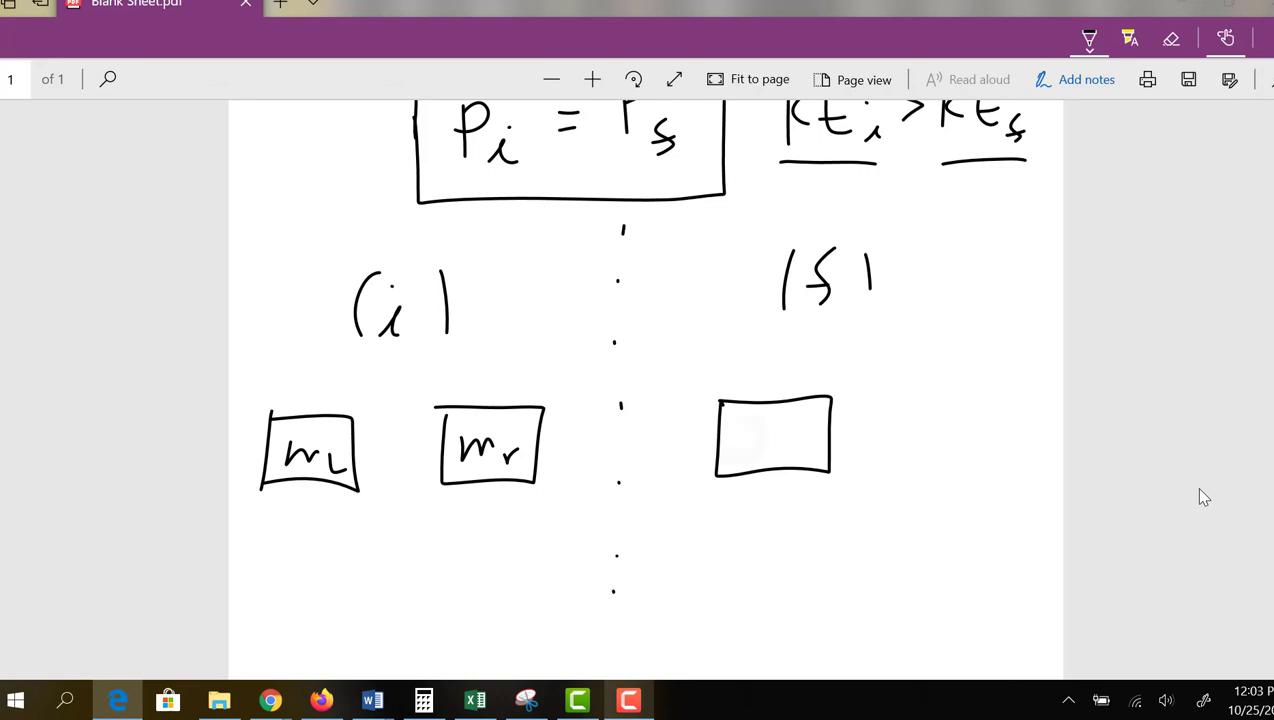
mouse_move(733, 447)
left_mouse_down()
mouse_move(768, 440)
mouse_move(804, 456)
left_mouse_up()
mouse_move(830, 398)
left_mouse_down()
mouse_move(922, 401)
mouse_move(855, 484)
mouse_move(823, 473)
mouse_move(860, 425)
mouse_move(879, 446)
mouse_move(904, 444)
left_mouse_up()
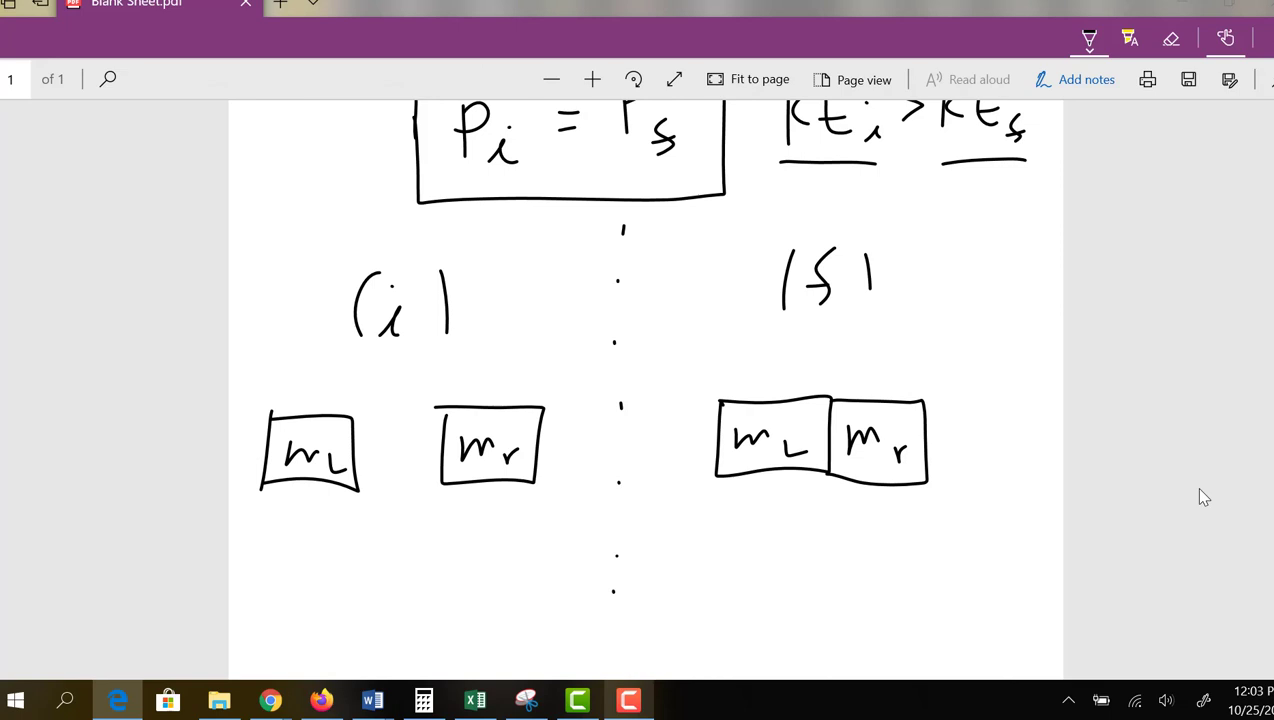
Step: Write PLi + PRi under the separate boxes and Pf under the joined boxes
scroll(1203, 497, "down", 3)
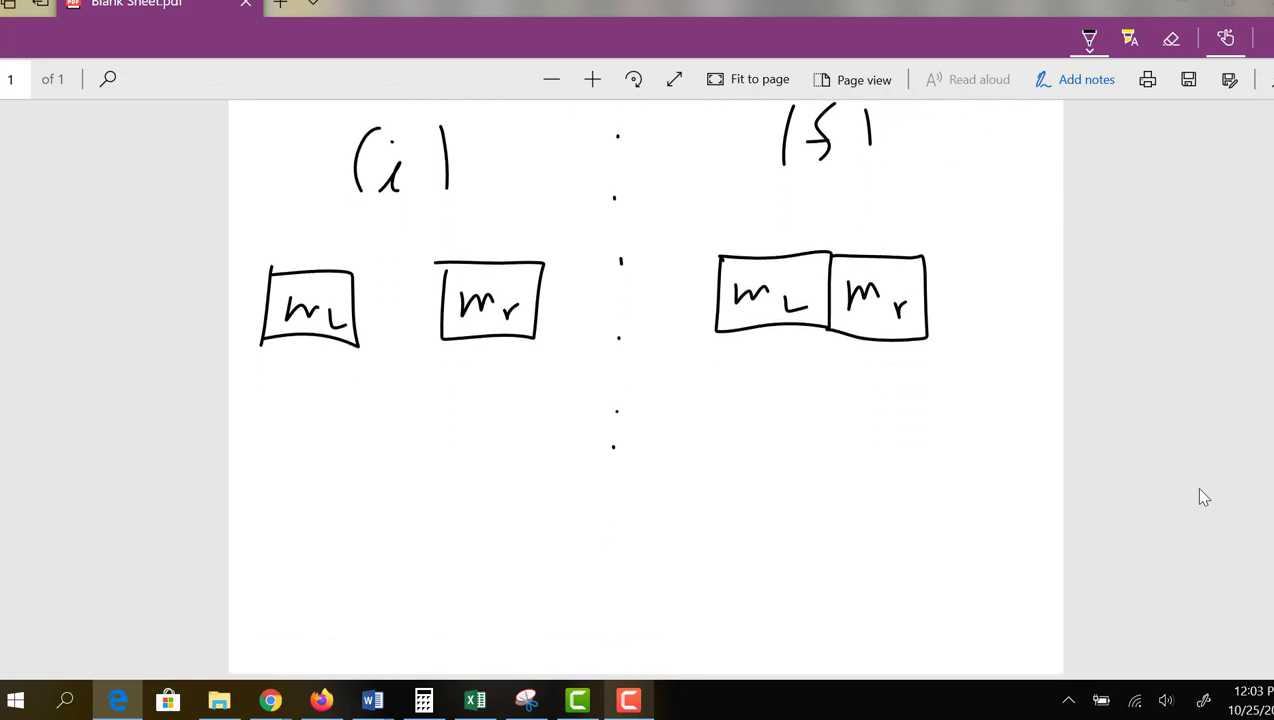
mouse_move(275, 405)
left_mouse_down()
mouse_move(274, 462)
mouse_move(278, 426)
mouse_move(333, 461)
left_mouse_up()
left_click(325, 431)
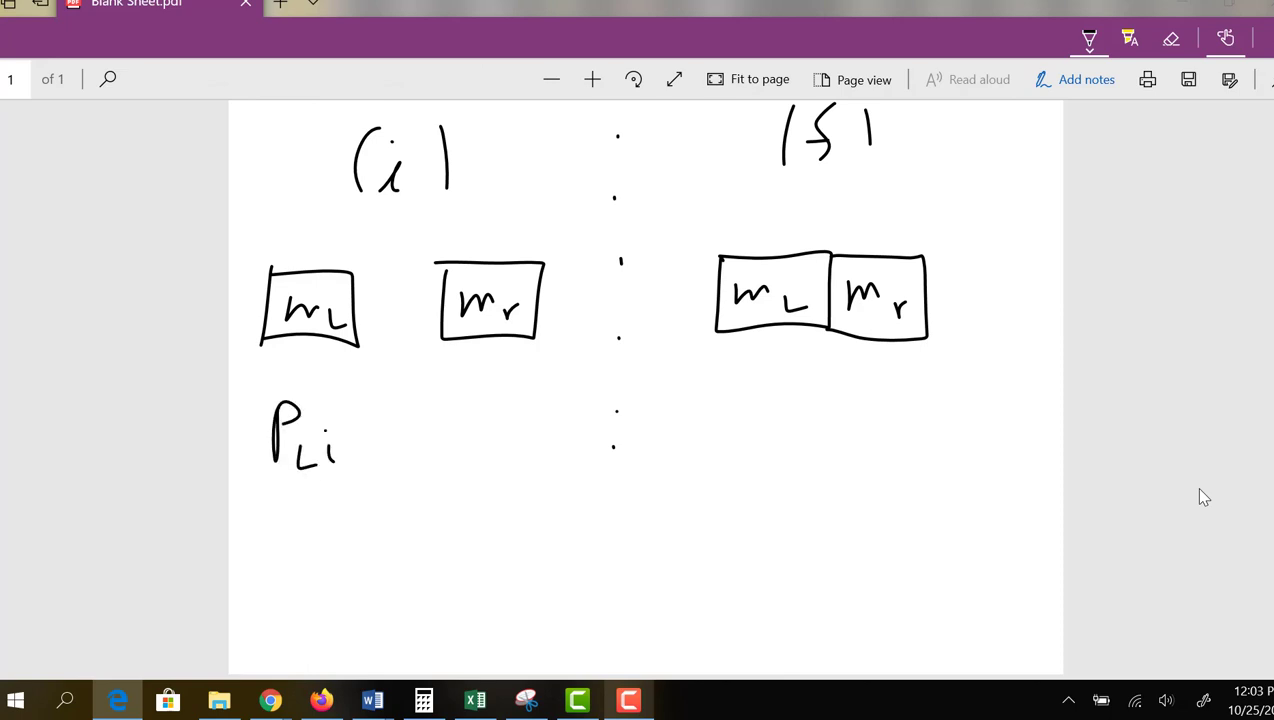
mouse_move(381, 410)
left_mouse_down()
mouse_move(383, 443)
mouse_move(386, 428)
left_mouse_up()
mouse_move(421, 415)
left_mouse_down()
mouse_move(425, 460)
mouse_move(423, 433)
mouse_move(496, 469)
left_mouse_up()
left_click(485, 432)
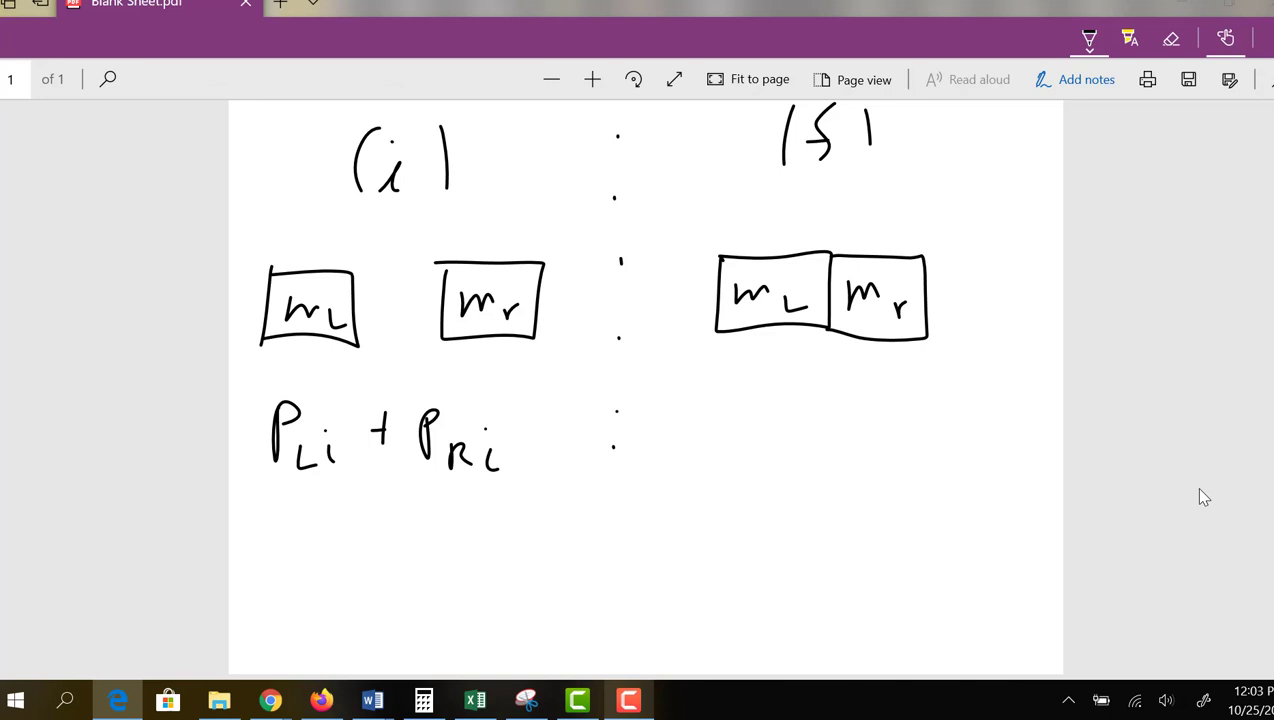
mouse_move(748, 393)
left_mouse_down()
mouse_move(754, 459)
mouse_move(772, 394)
mouse_move(752, 426)
left_mouse_up()
left_click_drag(786, 451, 775, 470)
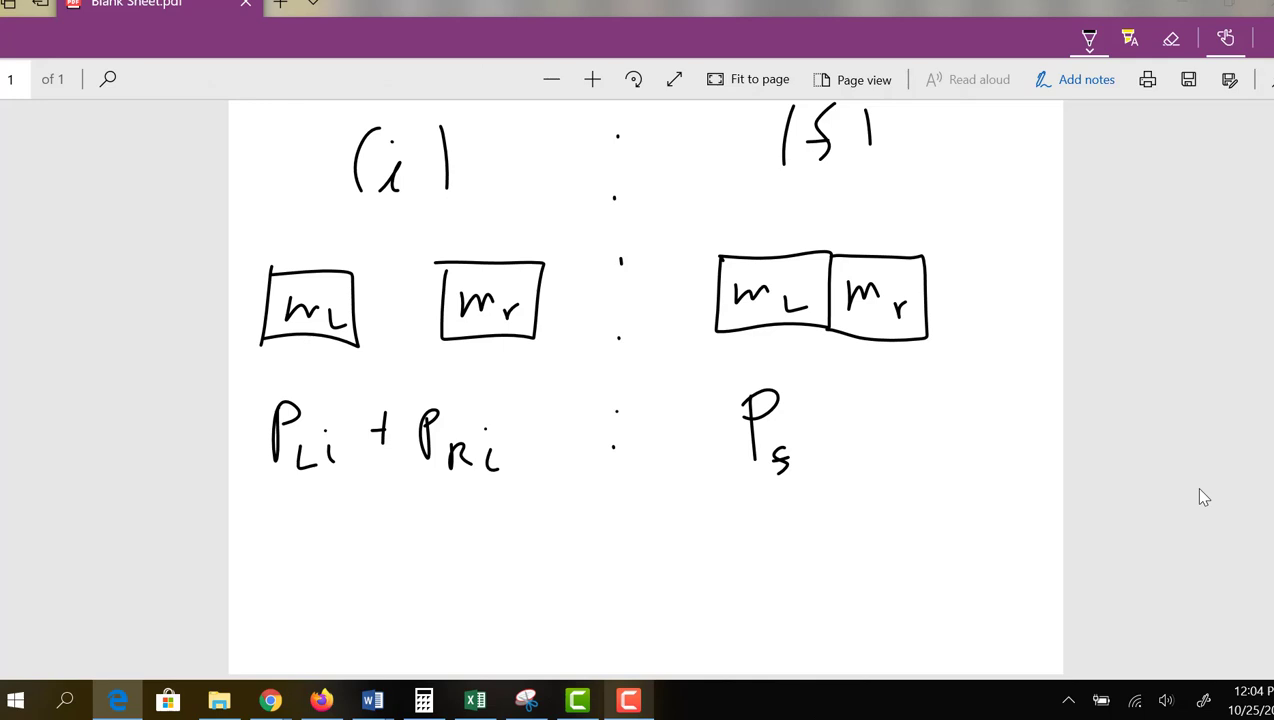
Step: Write the initial momentum as mL VLi + mr VRi below PLi + PRi and circle the expression
mouse_move(258, 532)
left_mouse_down()
mouse_move(256, 566)
mouse_move(324, 565)
mouse_move(357, 520)
mouse_move(378, 571)
mouse_move(418, 562)
left_mouse_up()
mouse_move(406, 548)
left_mouse_down()
mouse_move(452, 558)
mouse_move(481, 538)
mouse_move(485, 557)
mouse_move(543, 529)
mouse_move(552, 568)
left_mouse_up()
left_click_drag(548, 540, 570, 566)
left_click_drag(580, 546, 580, 558)
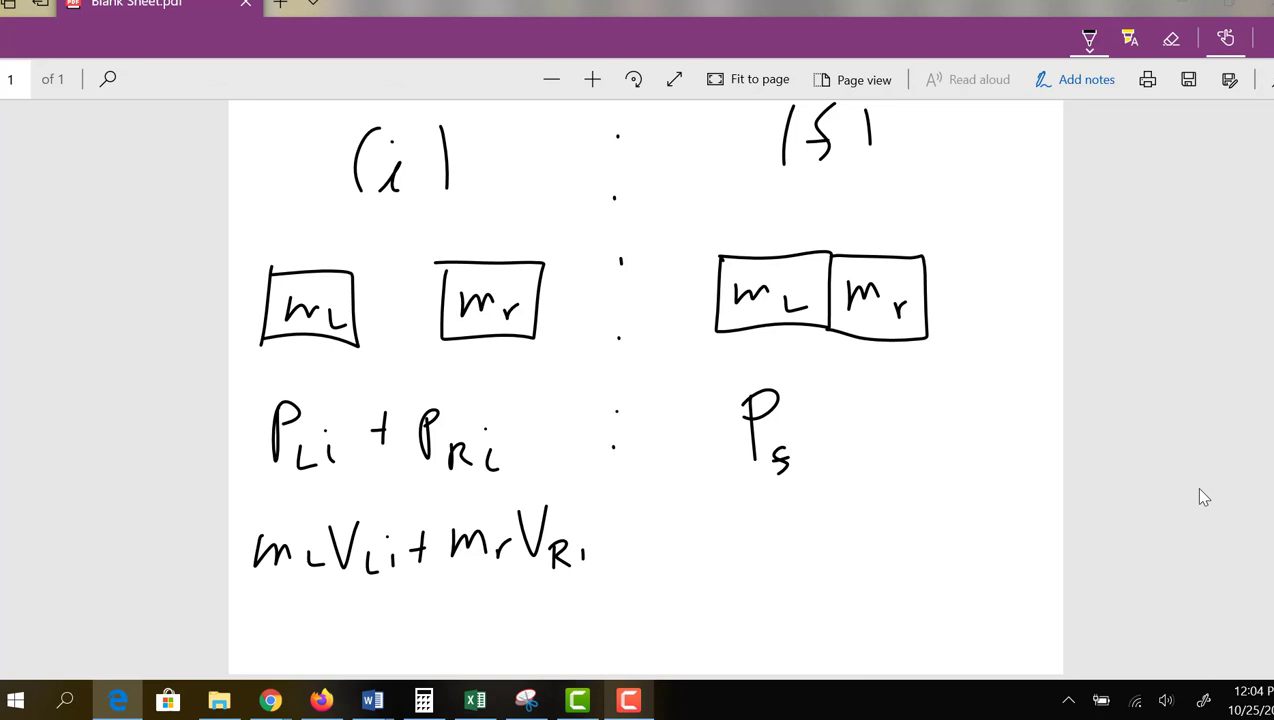
mouse_move(340, 498)
left_mouse_down()
mouse_move(246, 528)
mouse_move(330, 591)
mouse_move(528, 592)
mouse_move(540, 494)
mouse_move(316, 497)
left_mouse_up()
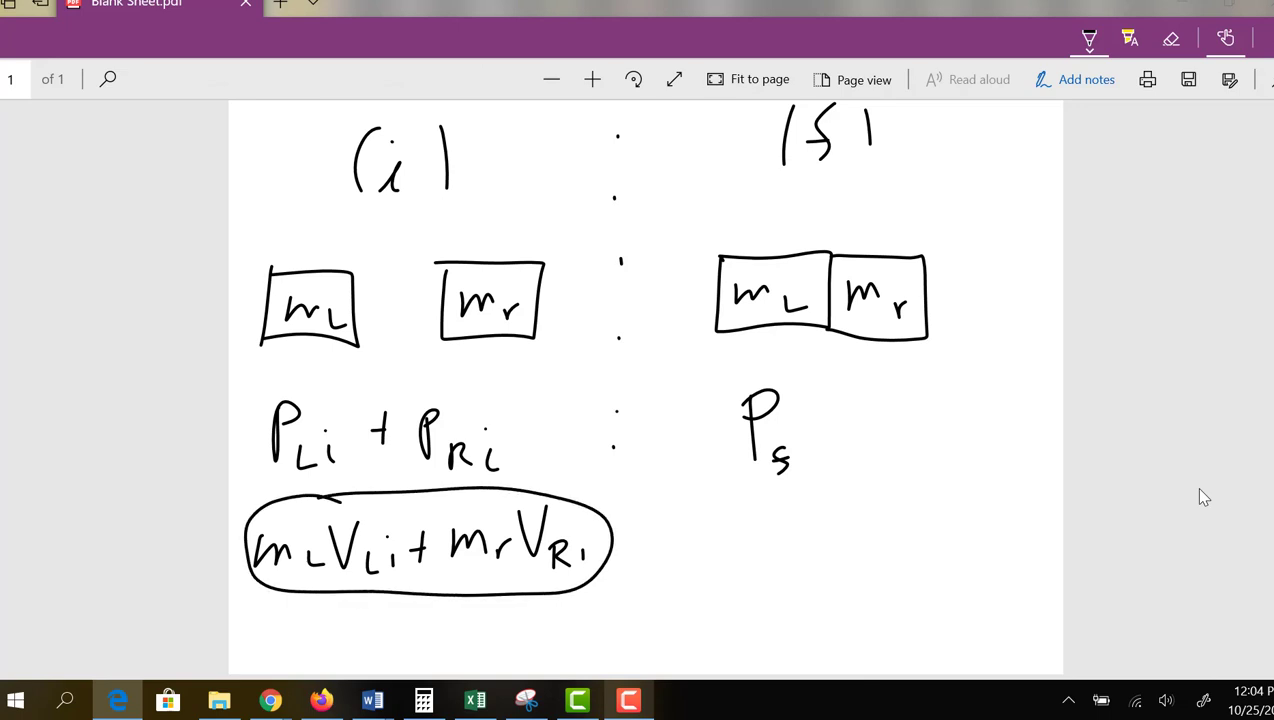
Step: Write (mL + mr)V below Pf and join it to the circled expression with an equals sign
left_click_drag(734, 550, 811, 551)
mouse_move(799, 539)
left_mouse_down()
mouse_move(841, 547)
mouse_move(870, 523)
left_mouse_up()
mouse_move(878, 528)
left_mouse_down()
mouse_move(897, 527)
mouse_move(926, 556)
left_mouse_up()
left_click_drag(738, 496, 722, 566)
left_click_drag(924, 497, 1004, 493)
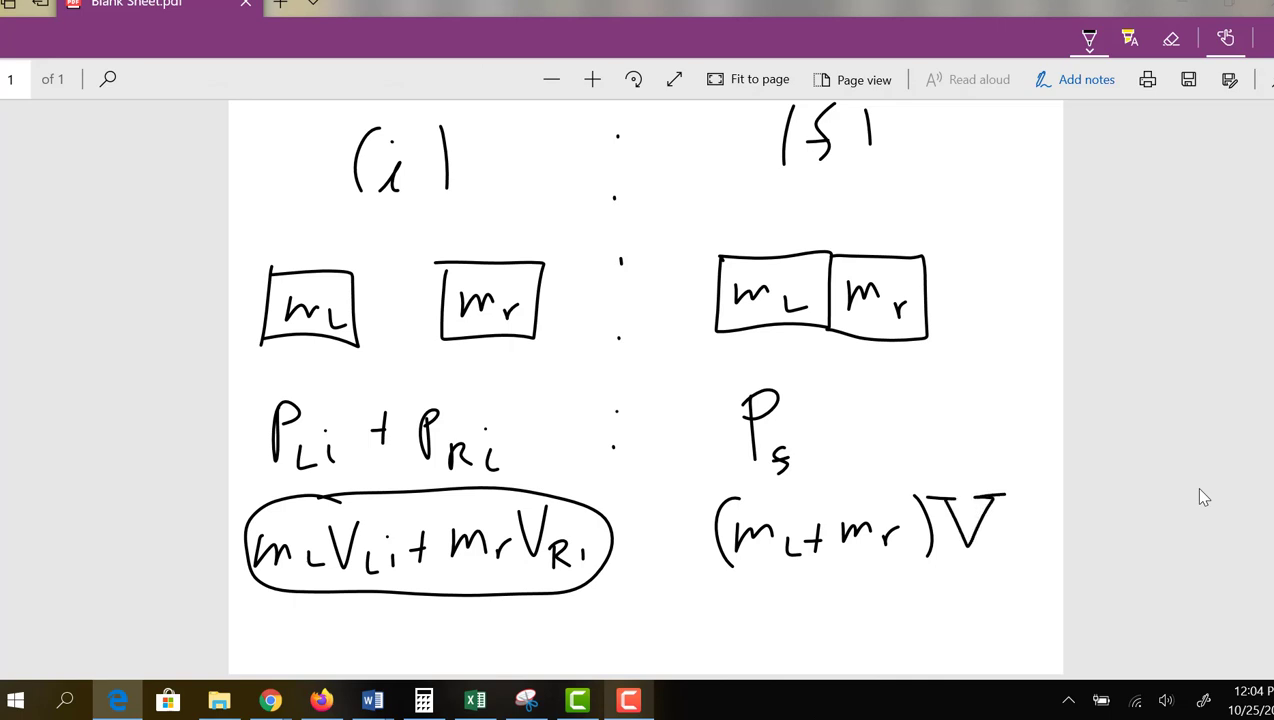
mouse_move(636, 524)
left_mouse_down()
mouse_move(668, 522)
mouse_move(674, 540)
left_mouse_up()
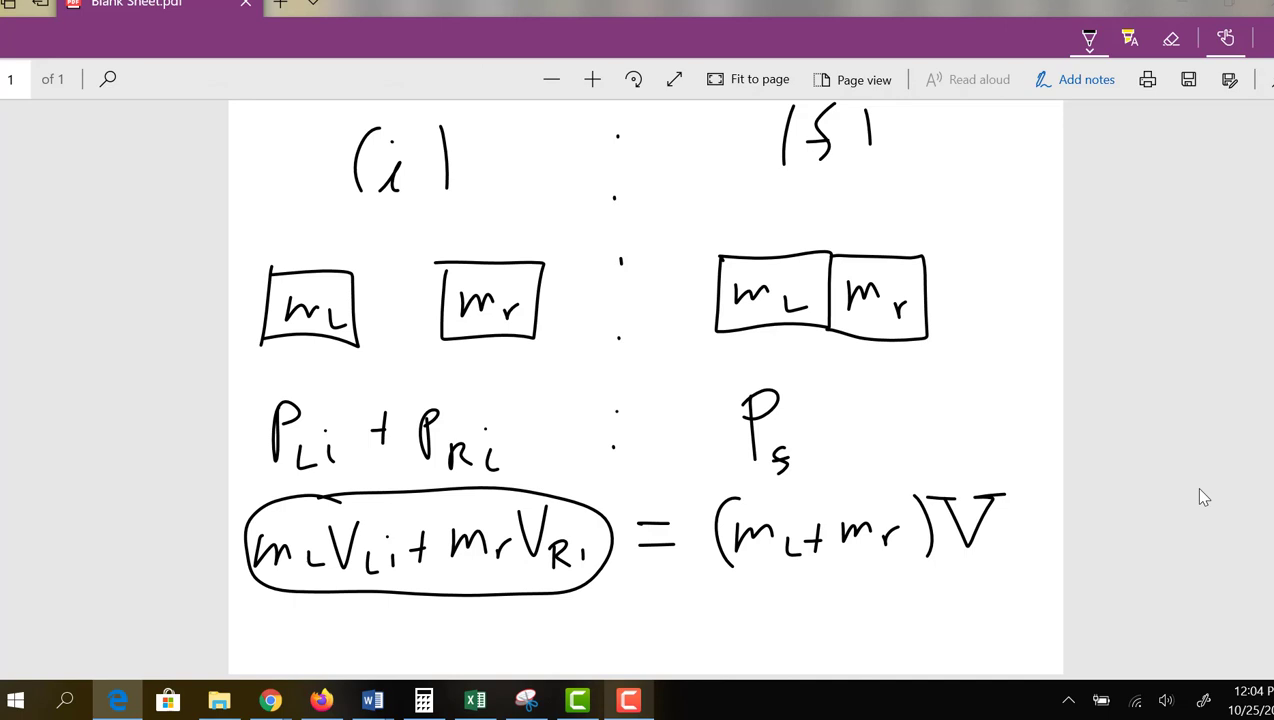
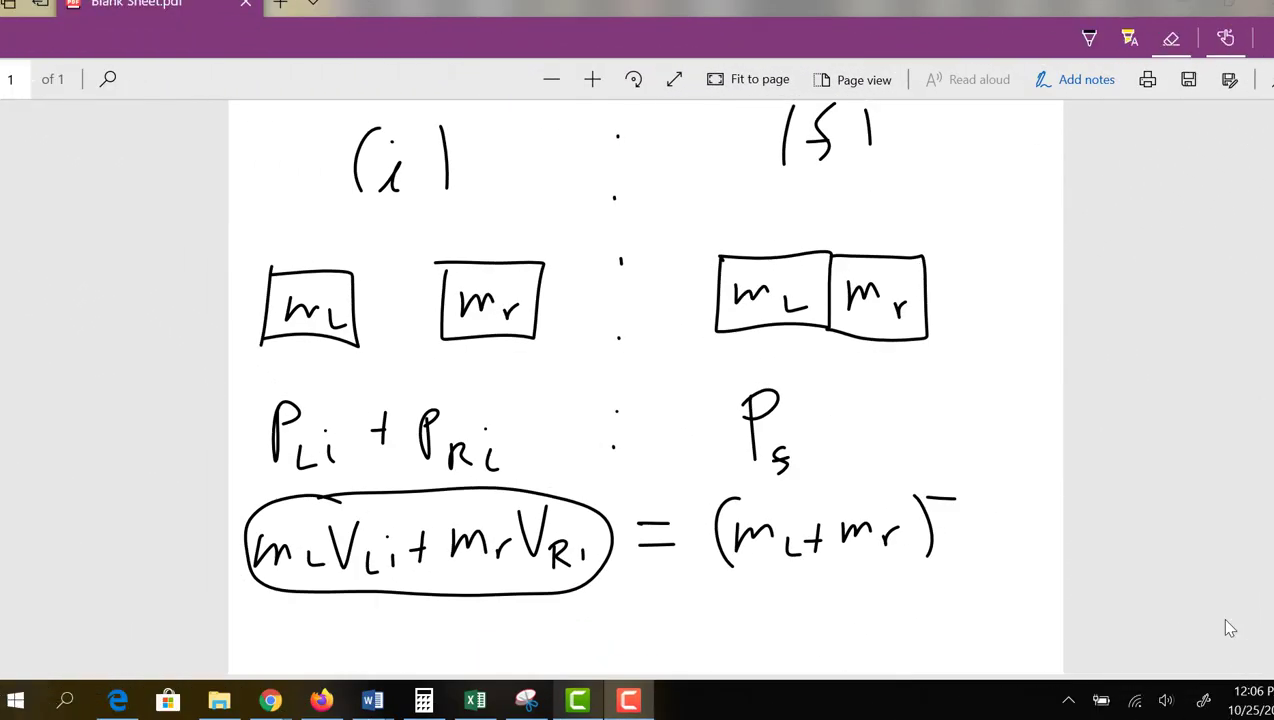
Step: Erase all the momentum expressions below the boxes, keeping the mass diagrams and the dotted divider
mouse_move(272, 420)
left_mouse_down()
mouse_move(330, 455)
mouse_move(250, 540)
left_mouse_up()
mouse_move(330, 540)
left_mouse_down()
mouse_move(440, 430)
mouse_move(492, 468)
left_mouse_up()
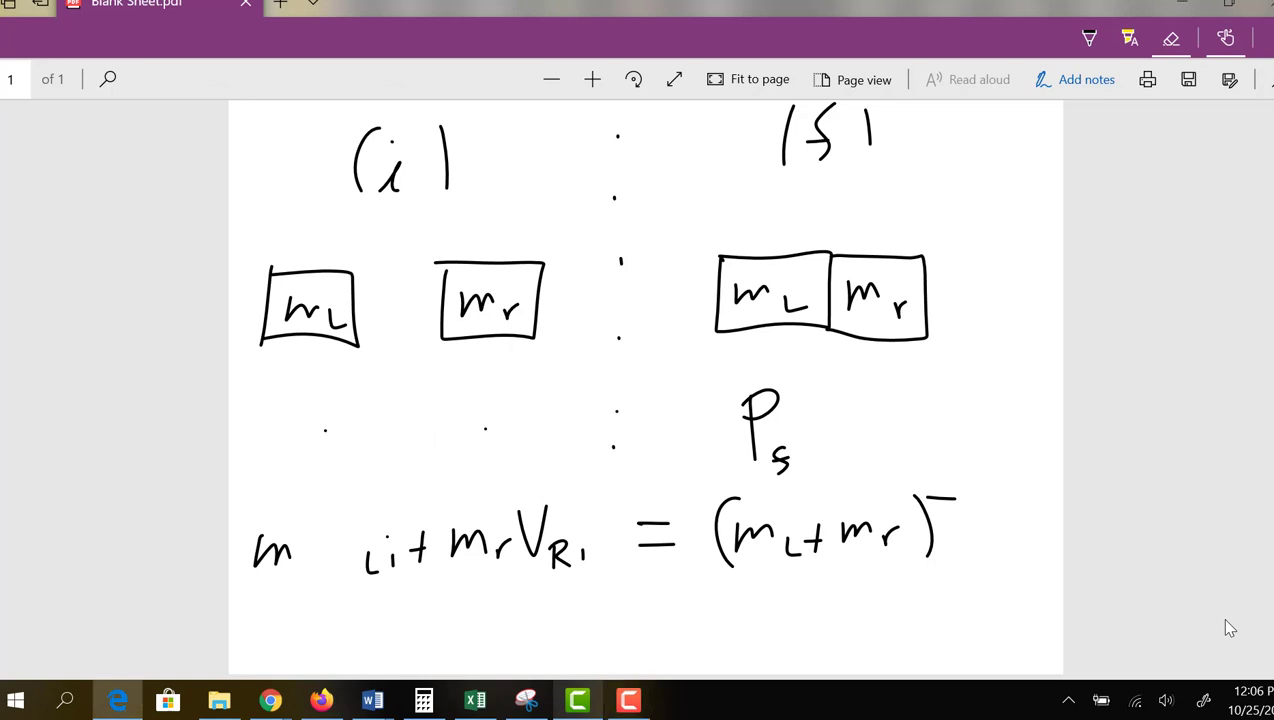
left_click_drag(255, 545, 290, 550)
mouse_move(368, 560)
left_mouse_down()
mouse_move(485, 540)
mouse_move(580, 550)
left_mouse_up()
left_click_drag(410, 548, 425, 548)
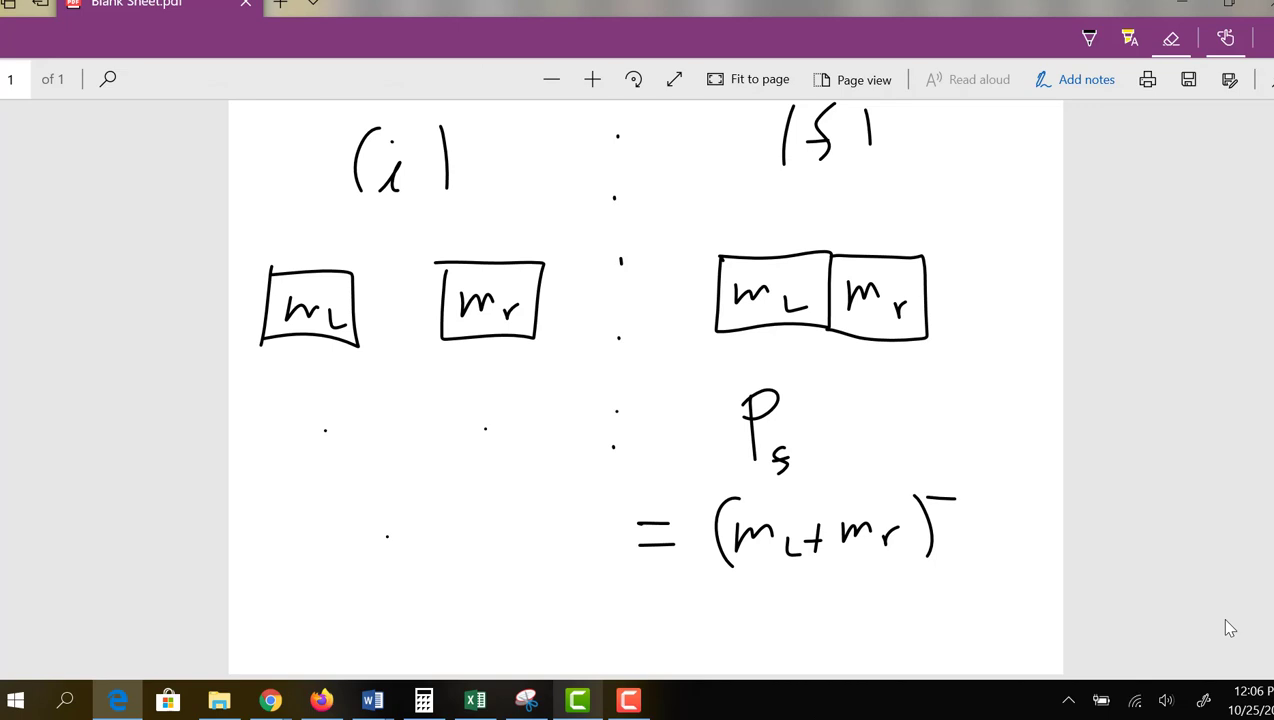
left_click_drag(320, 430, 950, 530)
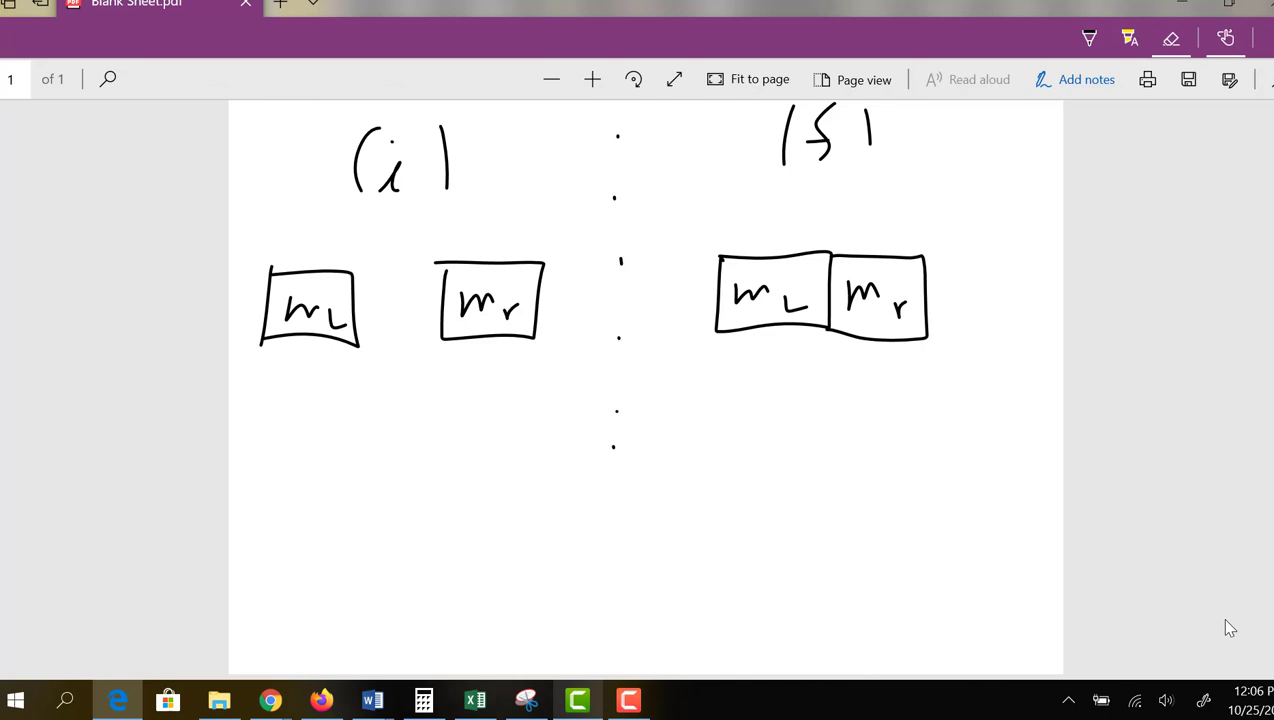
Step: With the pen, write KEi under the separate boxes and KEf under the joined boxes
left_click(1089, 38)
mouse_move(351, 395)
left_mouse_down()
mouse_move(348, 462)
mouse_move(382, 444)
mouse_move(428, 455)
left_mouse_up()
mouse_move(400, 437)
left_mouse_down()
mouse_move(426, 437)
mouse_move(422, 408)
left_mouse_up()
left_click_drag(456, 440, 470, 446)
left_click(466, 414)
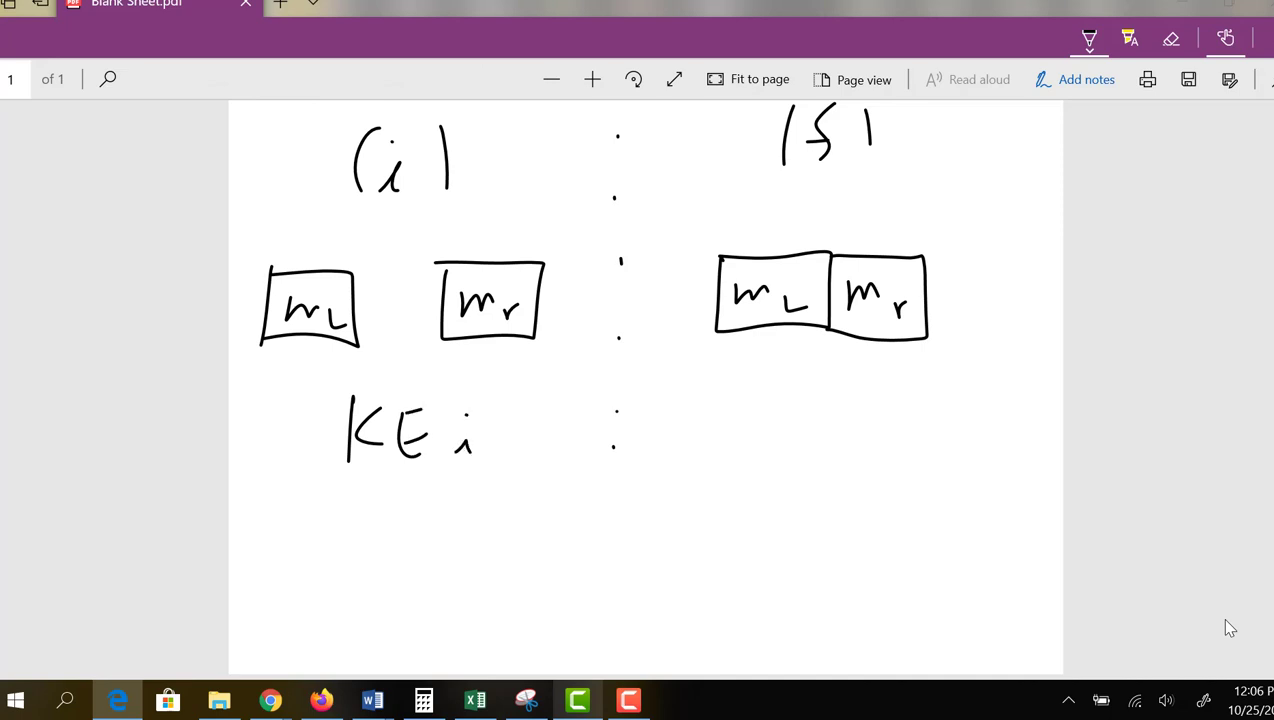
mouse_move(774, 370)
left_mouse_down()
mouse_move(767, 436)
mouse_move(797, 377)
mouse_move(818, 430)
left_mouse_up()
mouse_move(810, 408)
left_mouse_down()
mouse_move(840, 406)
mouse_move(842, 380)
left_mouse_up()
mouse_move(870, 410)
left_mouse_down()
mouse_move(878, 402)
mouse_move(878, 433)
left_mouse_up()
left_click_drag(853, 421, 872, 417)
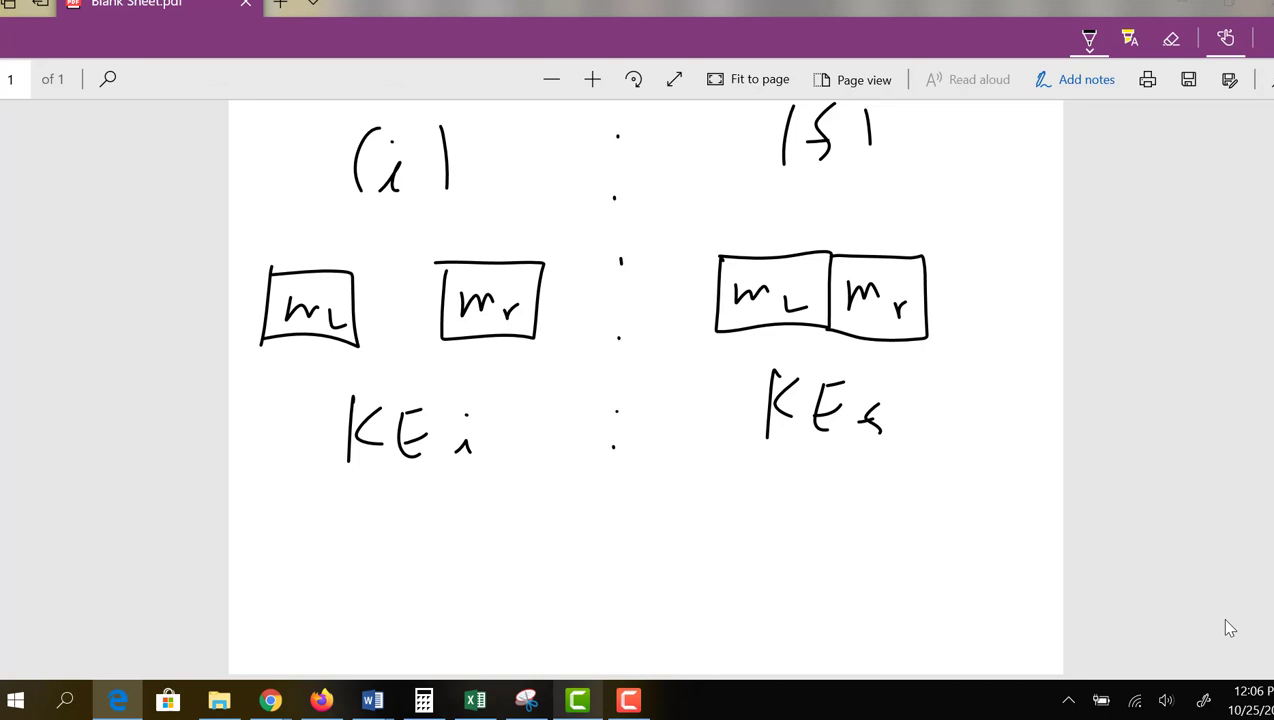
Step: Write the initial kinetic energy as 1/2 mL VLi² + 1/2 mr Vri² below KEi
left_click_drag(274, 480, 280, 580)
mouse_move(298, 532)
left_mouse_down()
mouse_move(328, 516)
mouse_move(380, 536)
mouse_move(392, 494)
left_mouse_up()
left_click_drag(406, 514, 408, 542)
left_click_drag(441, 488, 457, 508)
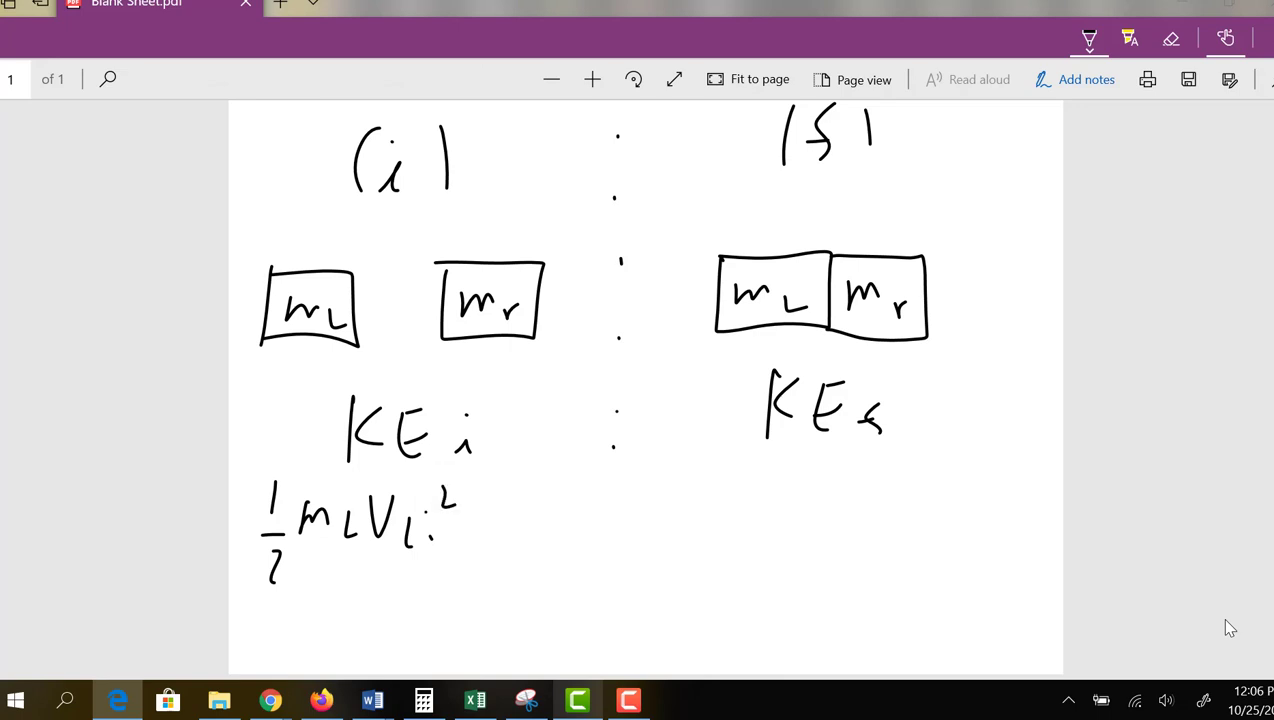
mouse_move(322, 582)
left_mouse_down()
mouse_move(320, 612)
mouse_move(344, 596)
left_mouse_up()
mouse_move(378, 562)
left_mouse_down()
mouse_move(398, 586)
mouse_move(398, 622)
mouse_move(417, 560)
mouse_move(448, 562)
mouse_move(454, 584)
mouse_move(510, 556)
mouse_move(556, 588)
left_mouse_up()
left_click(549, 567)
left_click_drag(541, 524, 562, 537)
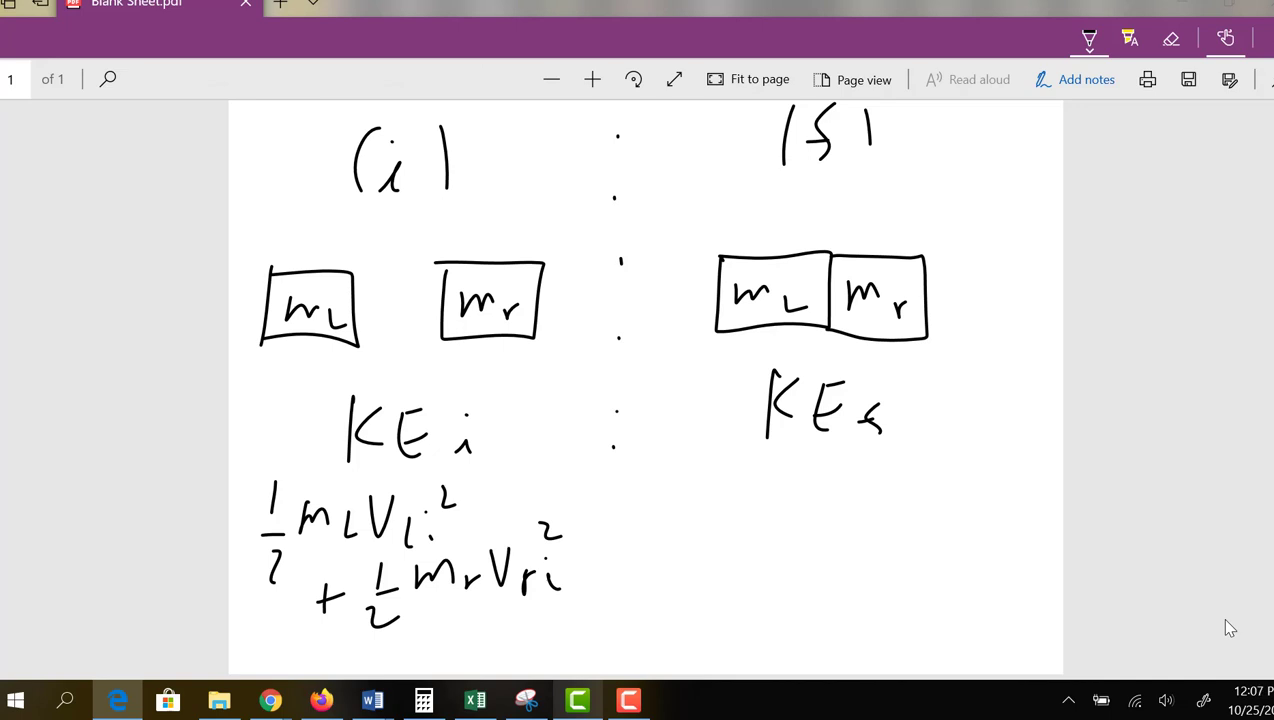
Step: Write the final kinetic energy as 1/2 (mL + mr)V² below KEf and touch up the first one-half fraction
mouse_move(729, 482)
left_mouse_down()
mouse_move(731, 516)
mouse_move(751, 527)
left_mouse_up()
left_click_drag(725, 548, 753, 566)
mouse_move(776, 476)
left_mouse_down()
mouse_move(770, 526)
mouse_move(788, 510)
mouse_move(855, 519)
mouse_move(860, 506)
left_mouse_up()
left_click_drag(850, 496, 914, 502)
mouse_move(926, 496)
left_mouse_down()
mouse_move(928, 518)
mouse_move(940, 492)
mouse_move(964, 486)
mouse_move(958, 524)
left_mouse_up()
mouse_move(958, 466)
left_mouse_down()
mouse_move(1000, 512)
mouse_move(1048, 449)
left_mouse_up()
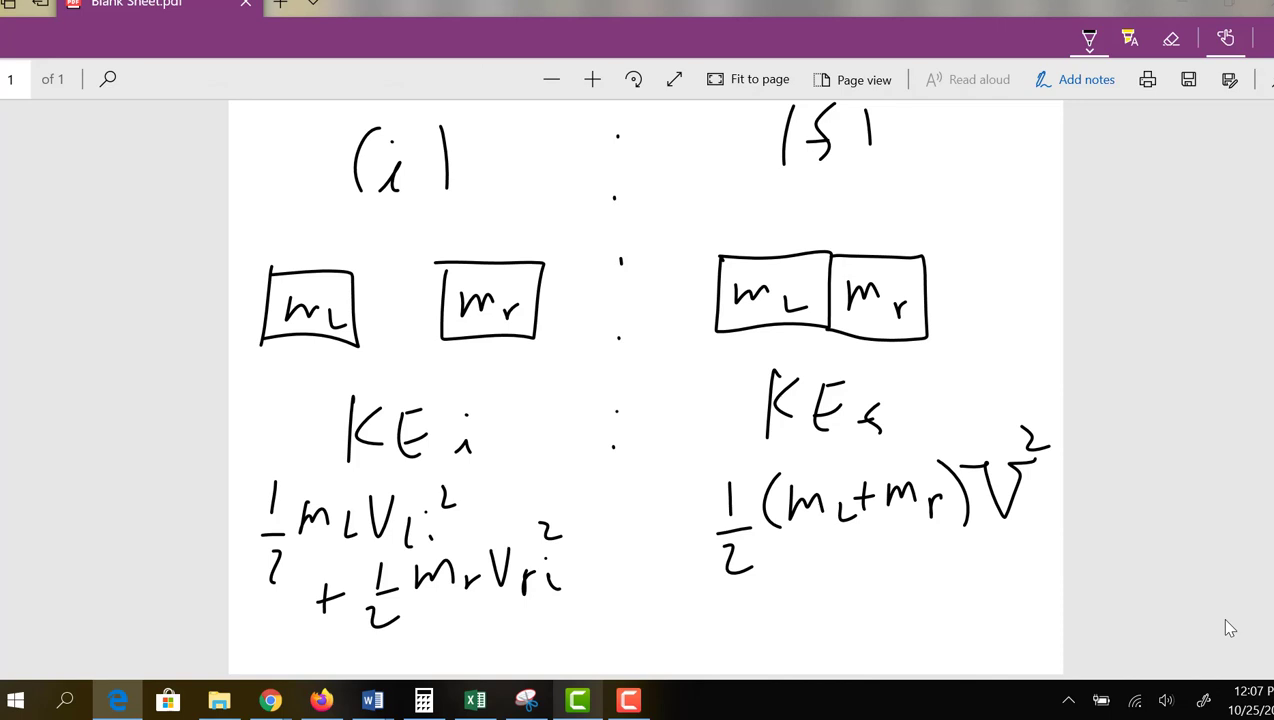
left_click_drag(270, 578, 293, 574)
Step: Write the heading "% p Lost" at the top of the cleared page
scroll(1230, 628, "up", 5)
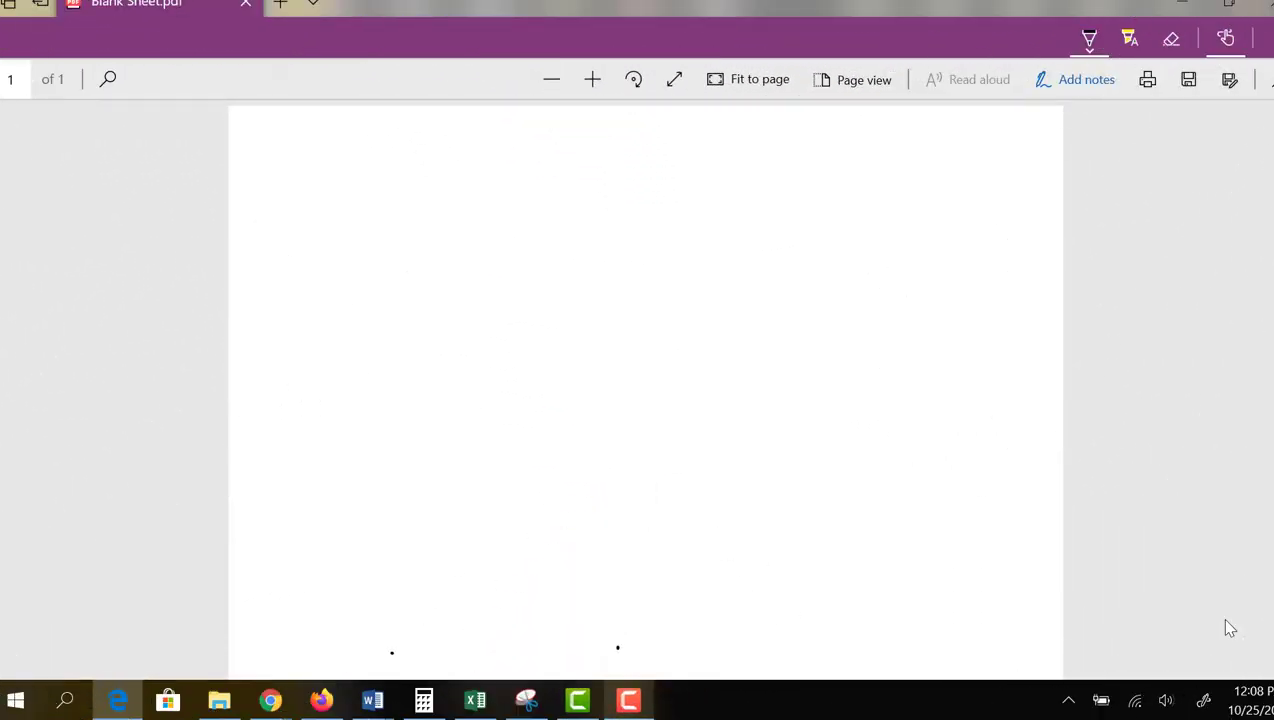
mouse_move(286, 139)
left_mouse_down()
mouse_move(300, 191)
mouse_move(326, 186)
mouse_move(356, 188)
left_mouse_up()
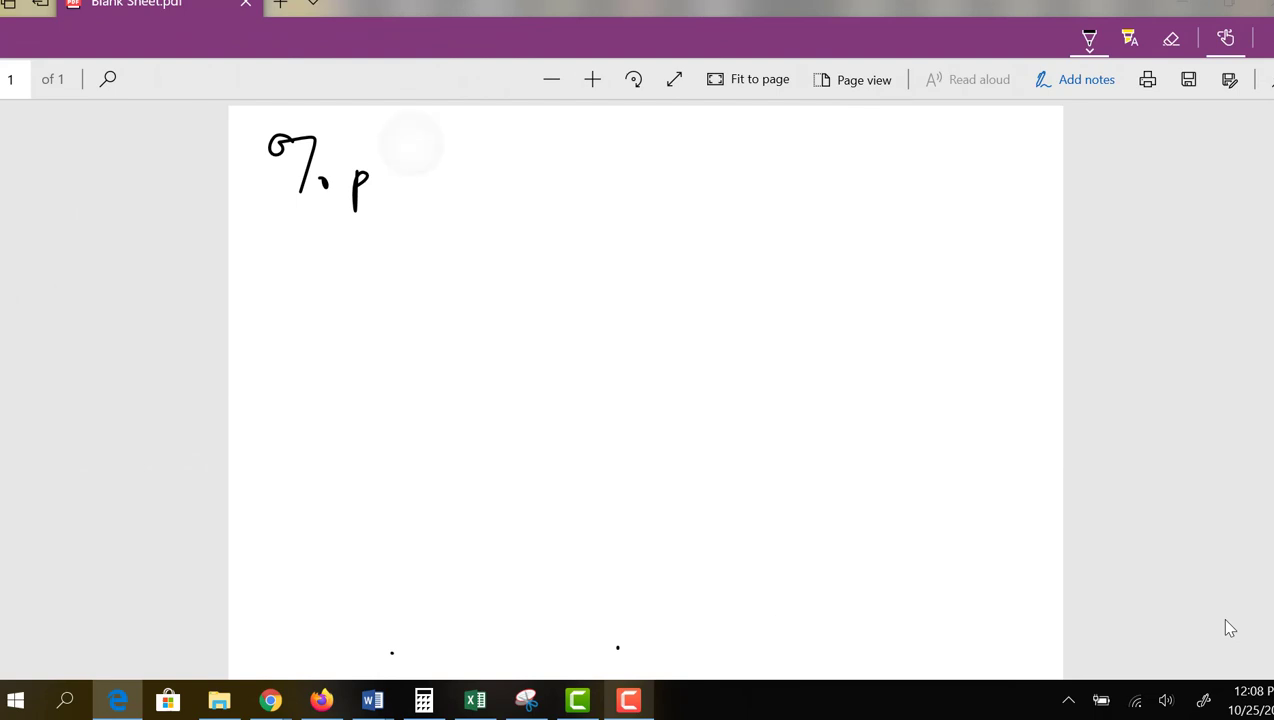
mouse_move(408, 140)
left_mouse_down()
mouse_move(426, 187)
mouse_move(449, 166)
left_mouse_up()
mouse_move(474, 155)
left_mouse_down()
mouse_move(466, 185)
mouse_move(505, 168)
left_mouse_up()
left_click_drag(506, 134, 502, 182)
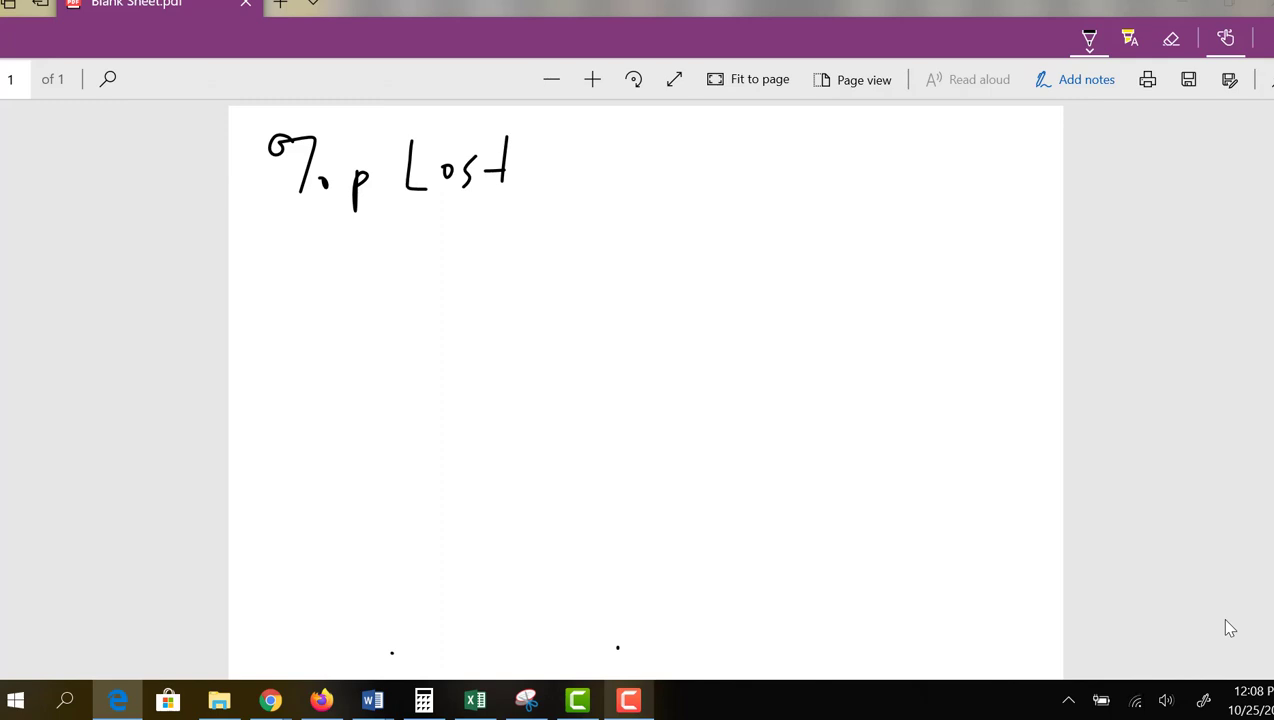
Step: Write the fraction |Pf - Pi| over Pi below the "% p Lost" heading
left_click_drag(364, 278, 366, 318)
mouse_move(356, 282)
left_mouse_down()
mouse_move(388, 288)
mouse_move(367, 300)
mouse_move(397, 334)
left_mouse_up()
left_click_drag(381, 318, 438, 297)
mouse_move(462, 280)
left_mouse_down()
mouse_move(463, 313)
mouse_move(475, 284)
mouse_move(465, 300)
mouse_move(505, 316)
left_mouse_up()
left_click(506, 281)
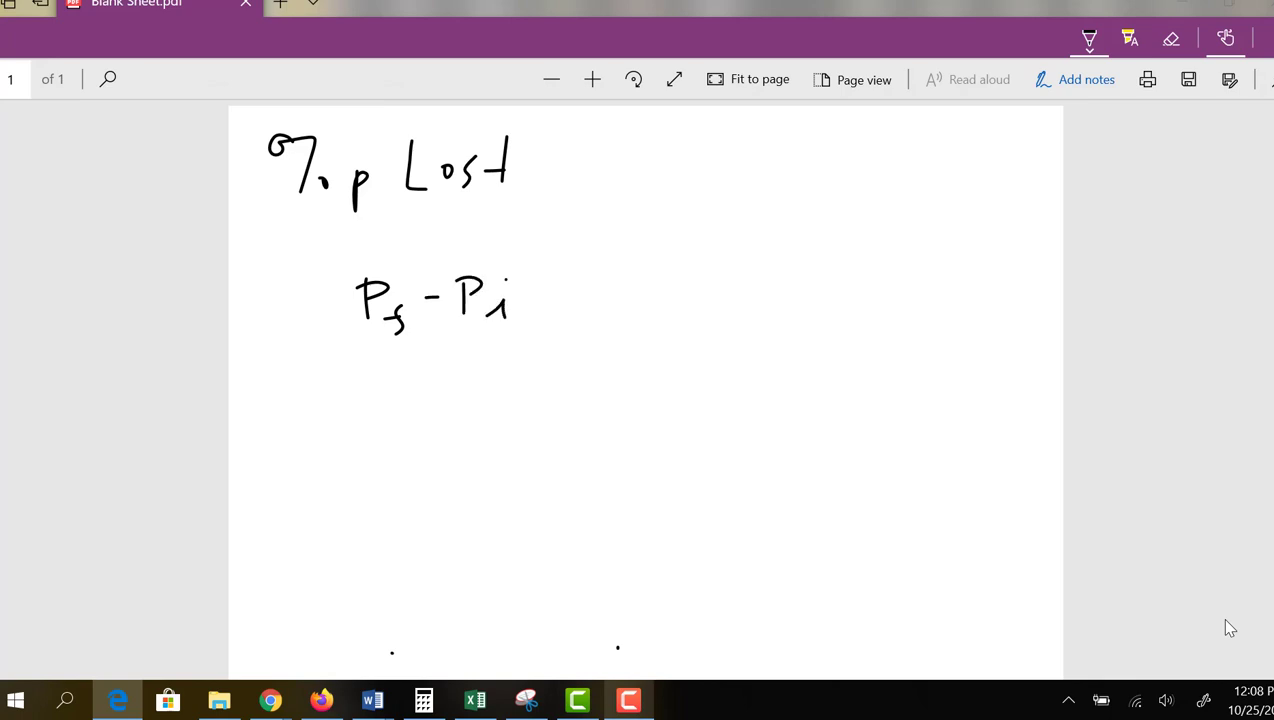
left_click_drag(347, 256, 348, 322)
left_click_drag(530, 250, 537, 322)
left_click_drag(556, 352, 352, 358)
left_click_drag(431, 370, 436, 418)
mouse_move(418, 372)
left_mouse_down()
mouse_move(450, 382)
mouse_move(466, 420)
mouse_move(482, 403)
left_mouse_up()
left_click(470, 376)
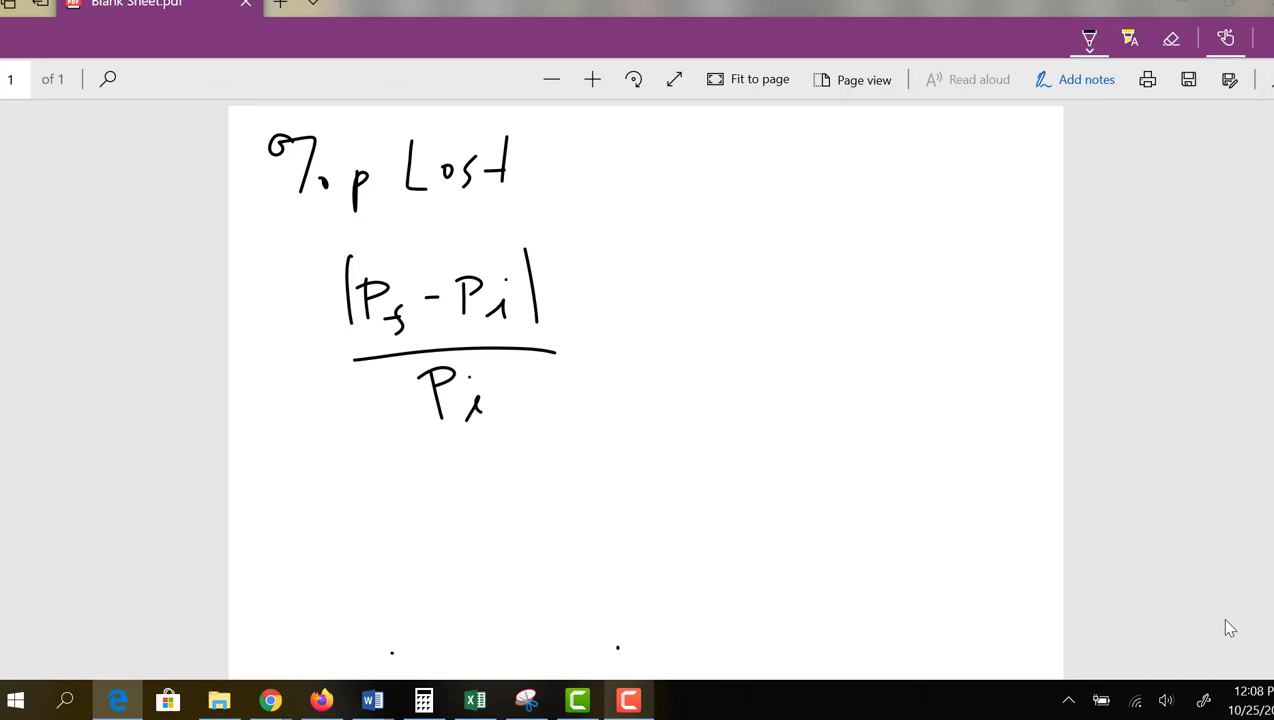
Step: Write "* 100" after the |Pf - Pi| over Pi fraction
left_click_drag(580, 300, 616, 322)
mouse_move(620, 287)
left_mouse_down()
mouse_move(594, 333)
mouse_move(632, 306)
left_mouse_up()
left_click_drag(676, 270, 679, 342)
left_click_drag(712, 288, 722, 296)
left_click_drag(760, 270, 756, 274)
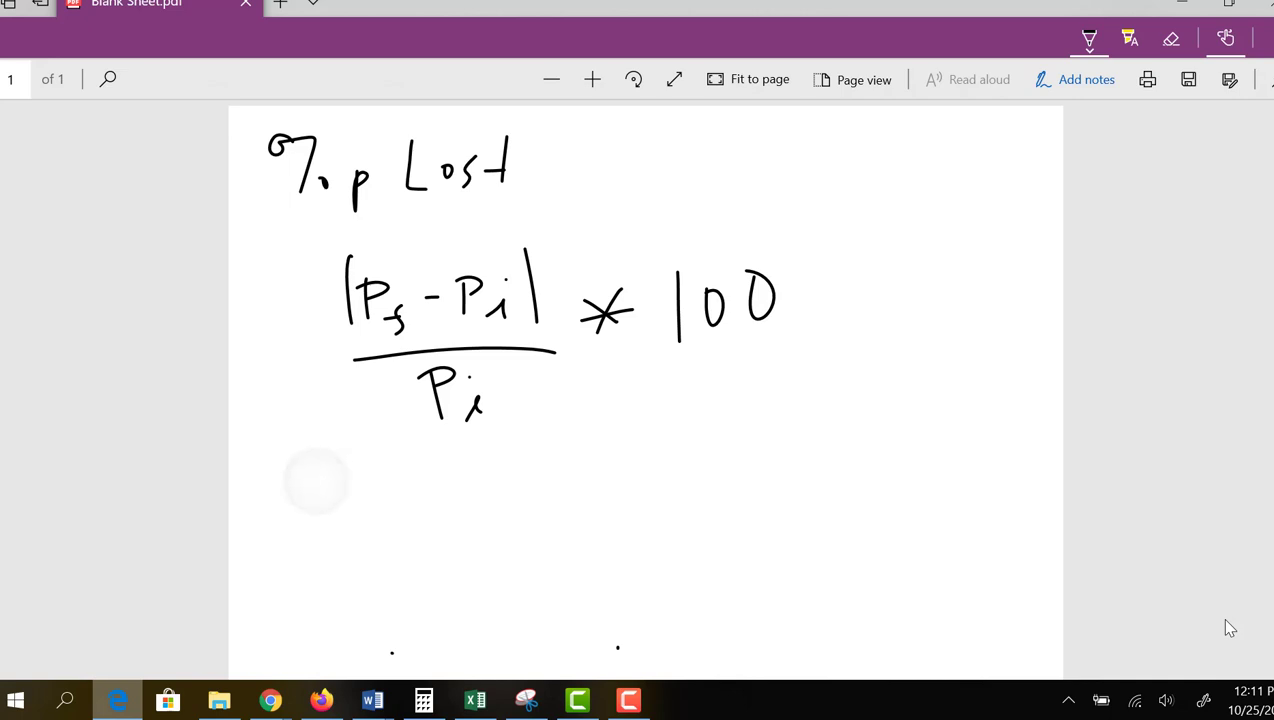
Step: Write the heading "% KE lost" below the momentum formula
mouse_move(322, 482)
left_mouse_down()
mouse_move(300, 505)
mouse_move(307, 540)
mouse_move(350, 535)
left_mouse_up()
left_click_drag(375, 473, 372, 551)
mouse_move(402, 497)
left_mouse_down()
mouse_move(376, 515)
mouse_move(396, 531)
left_mouse_up()
mouse_move(430, 484)
left_mouse_down()
mouse_move(432, 538)
mouse_move(438, 484)
left_mouse_up()
left_click_drag(414, 524, 432, 524)
left_click_drag(513, 480, 511, 521)
left_click_drag(545, 498, 560, 512)
mouse_move(584, 498)
left_mouse_down()
mouse_move(614, 494)
mouse_move(610, 512)
left_mouse_up()
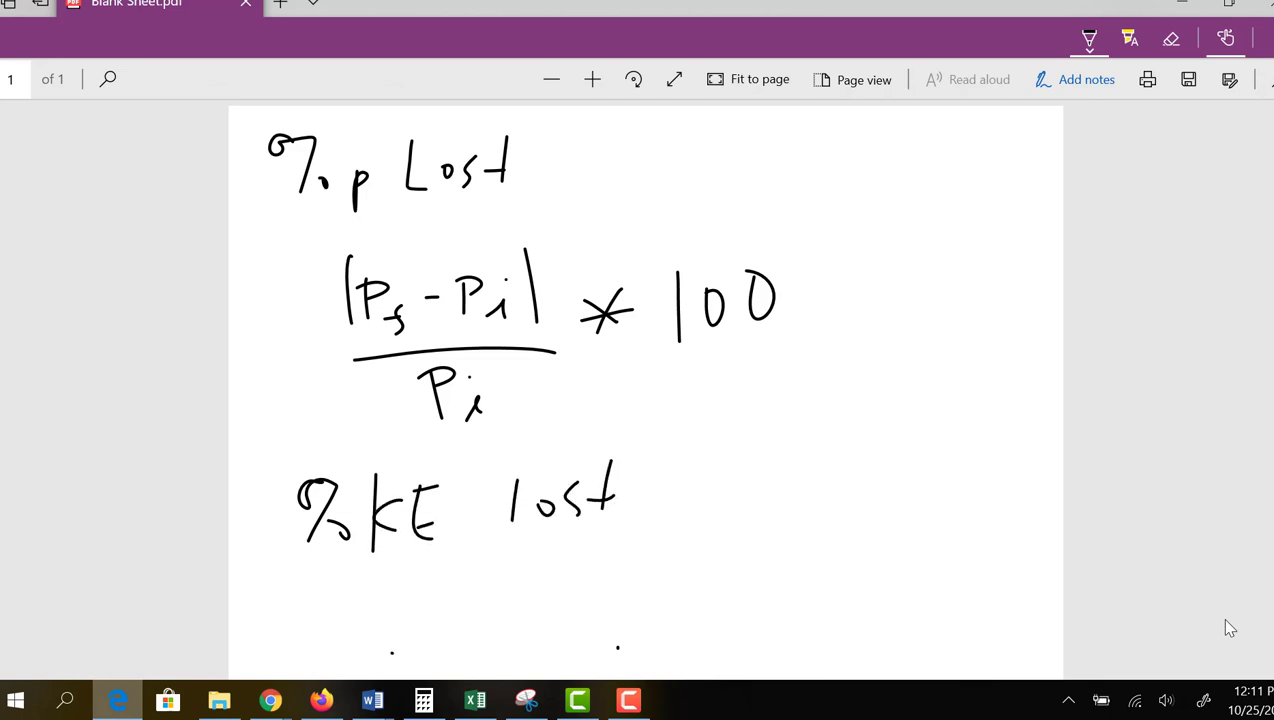
Step: Write the fraction |KEf - KEi| over KEi below the "% KE lost" heading
left_click_drag(532, 545, 529, 596)
left_click_drag(560, 555, 533, 576)
mouse_move(536, 575)
left_mouse_down()
mouse_move(592, 596)
mouse_move(588, 572)
left_mouse_up()
mouse_move(570, 555)
left_mouse_down()
mouse_move(588, 553)
mouse_move(613, 598)
mouse_move(676, 571)
mouse_move(690, 590)
left_mouse_up()
mouse_move(718, 548)
left_mouse_down()
mouse_move(694, 572)
mouse_move(712, 582)
left_mouse_up()
mouse_move(726, 546)
left_mouse_down()
mouse_move(746, 583)
mouse_move(744, 571)
left_mouse_up()
mouse_move(718, 547)
left_mouse_down()
mouse_move(743, 544)
mouse_move(762, 592)
left_mouse_up()
left_click(769, 578)
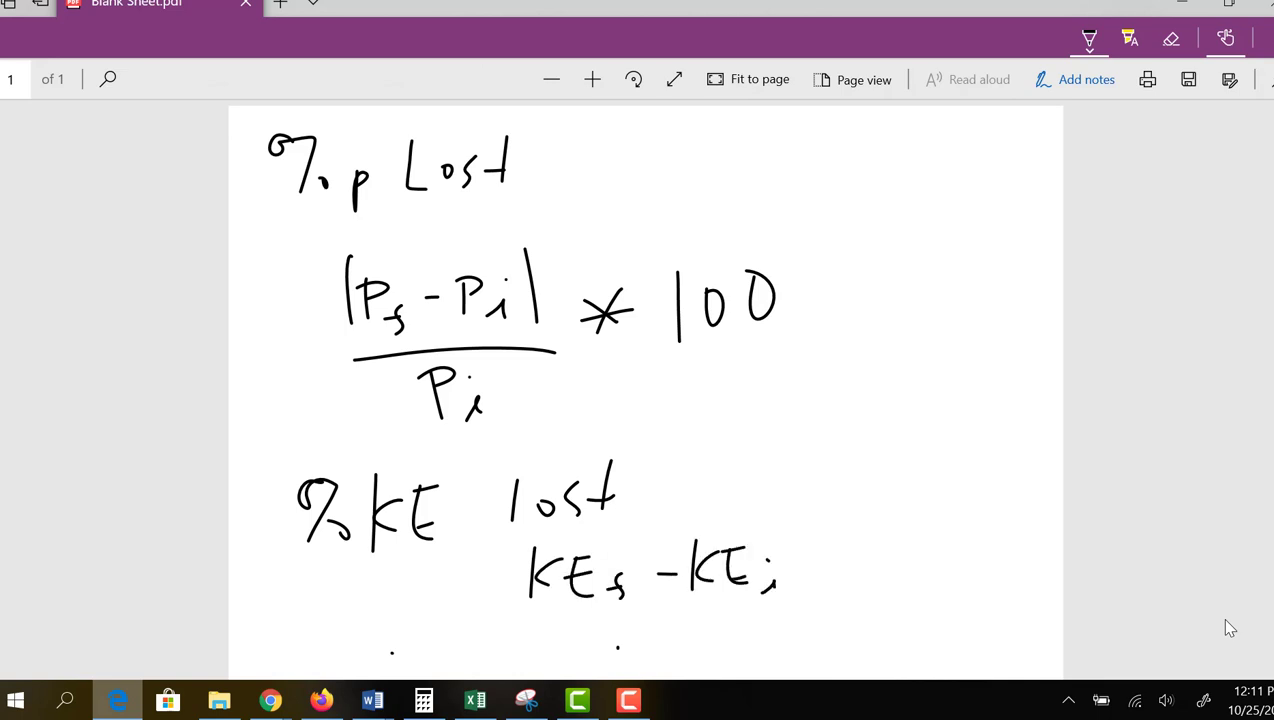
left_click_drag(802, 529, 797, 582)
mouse_move(509, 535)
left_mouse_down()
mouse_move(507, 600)
mouse_move(752, 606)
left_mouse_up()
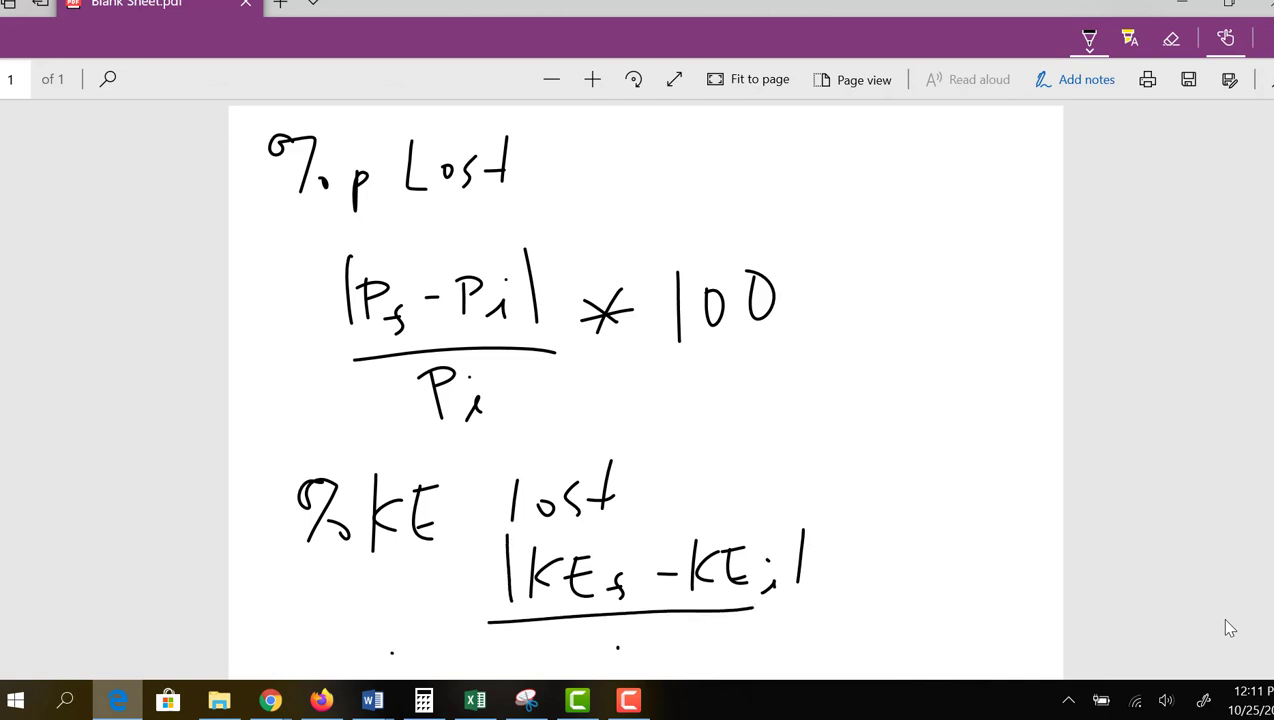
scroll(1226, 621, "down", 2)
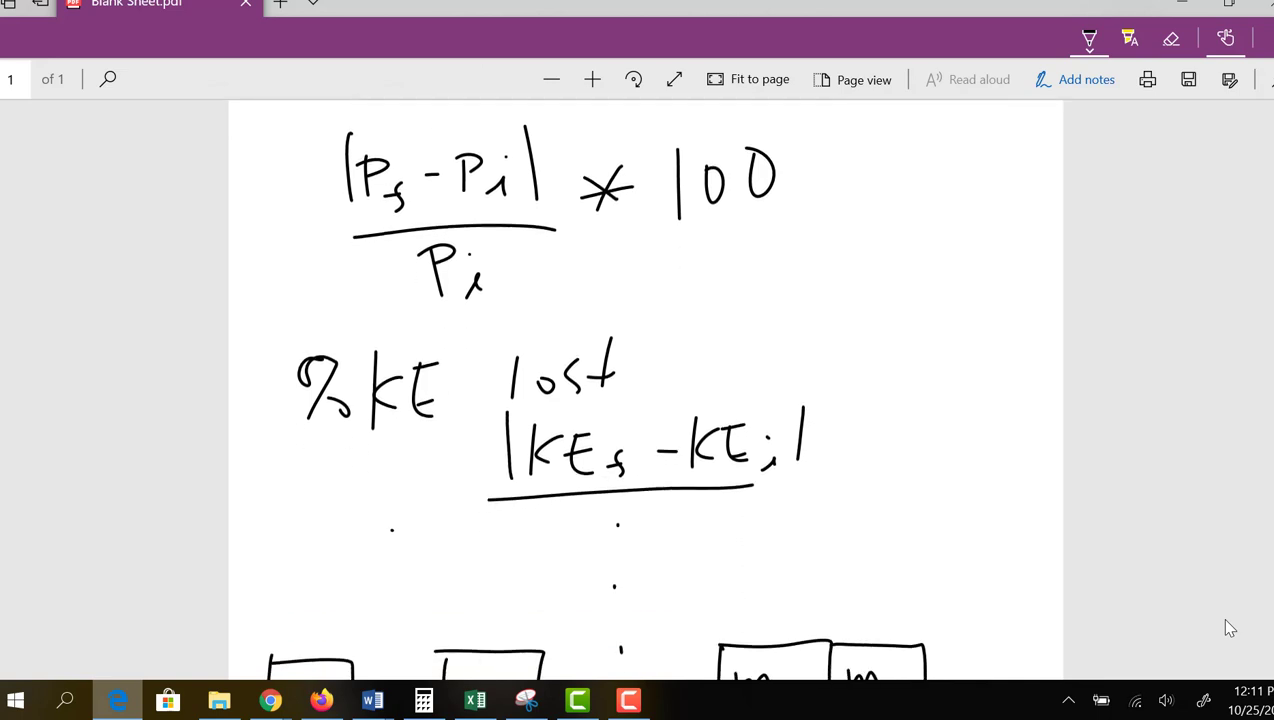
mouse_move(617, 505)
left_mouse_down()
mouse_move(618, 550)
mouse_move(676, 550)
mouse_move(668, 535)
mouse_move(711, 547)
left_mouse_up()
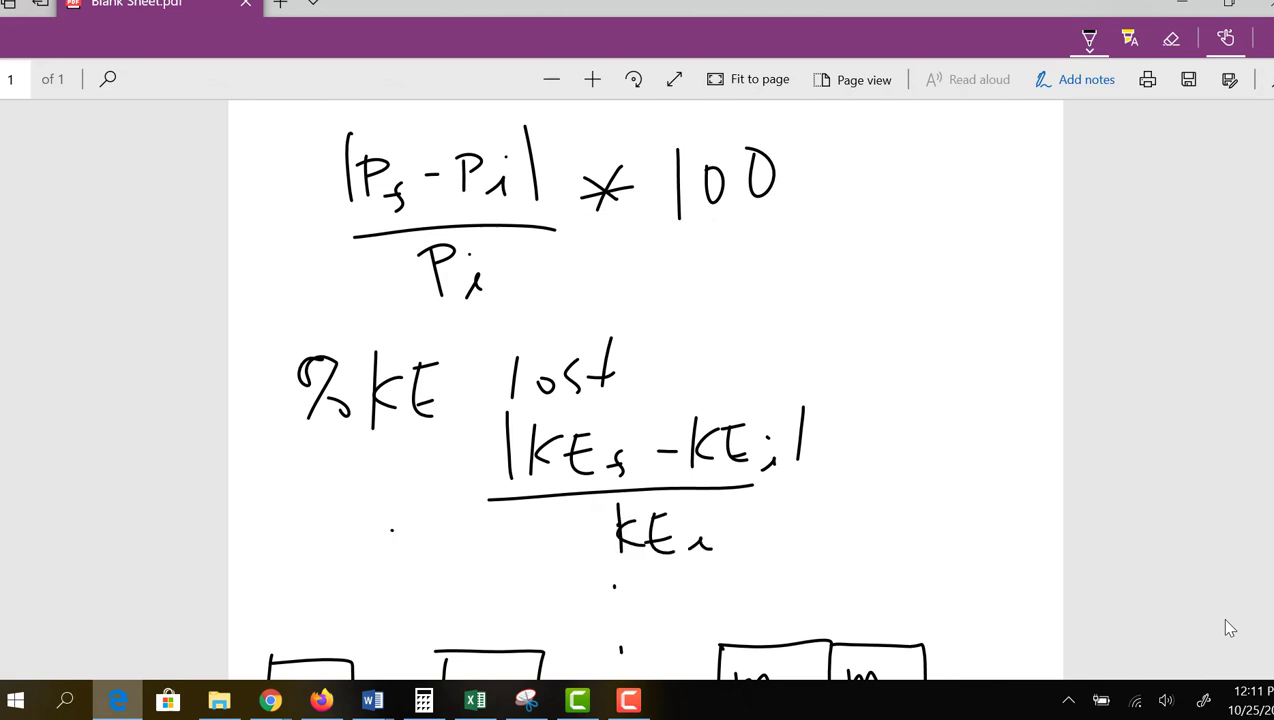
Step: Write "* 100" after the kinetic energy fraction
left_click_drag(832, 442, 858, 464)
mouse_move(846, 440)
left_mouse_down()
mouse_move(830, 472)
mouse_move(858, 458)
left_mouse_up()
mouse_move(882, 428)
left_mouse_down()
mouse_move(880, 474)
mouse_move(908, 438)
left_mouse_up()
mouse_move(936, 426)
left_mouse_down()
mouse_move(930, 442)
mouse_move(938, 426)
left_mouse_up()
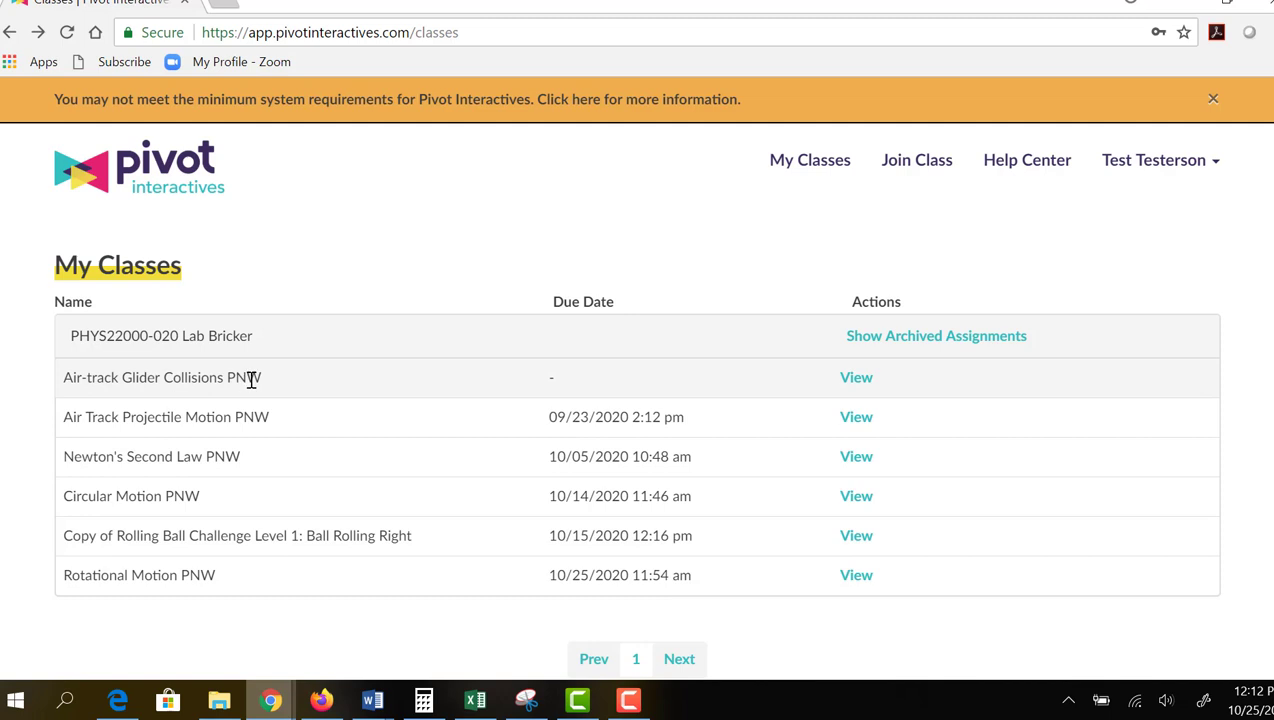
Step: Switch to Pivot Interactives in Chrome and open the Air-track Glider Collisions PNW assignment at its Perfectly Inelastic Collision video
left_click(852, 381)
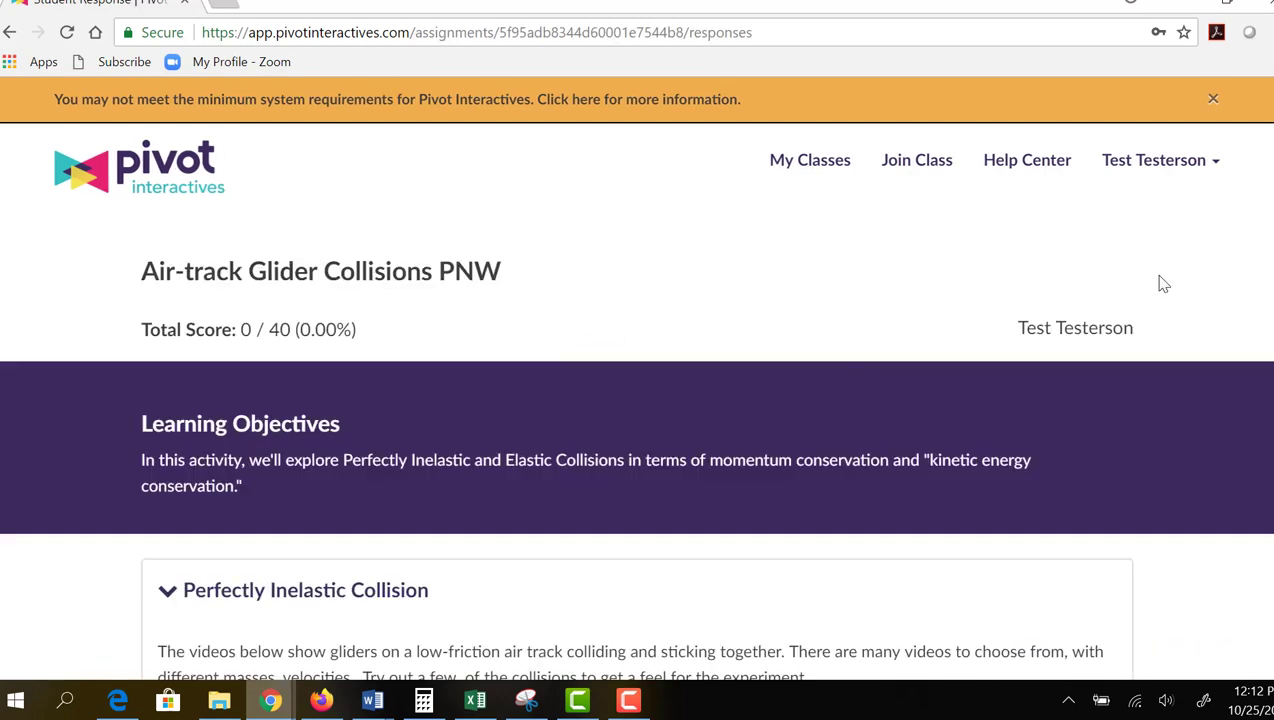
scroll(637, 377, "down", 1)
scroll(637, 377, "down", 2)
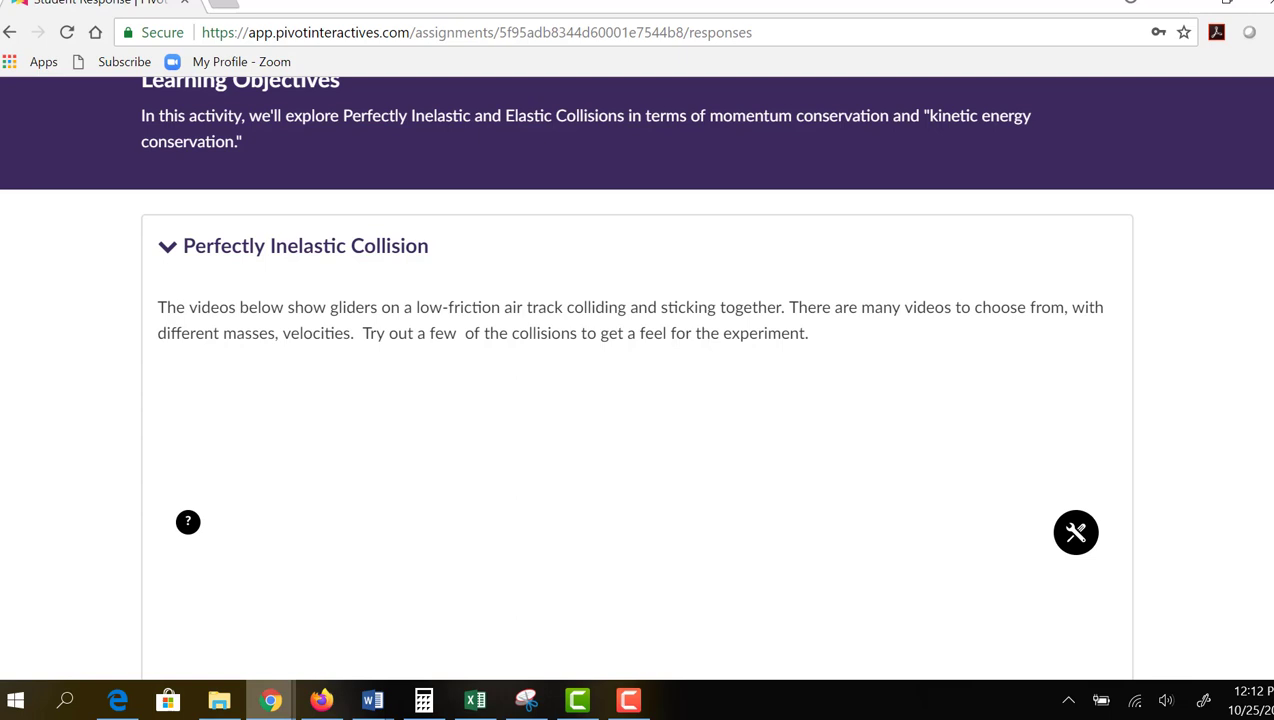
scroll(637, 380, "down", 3)
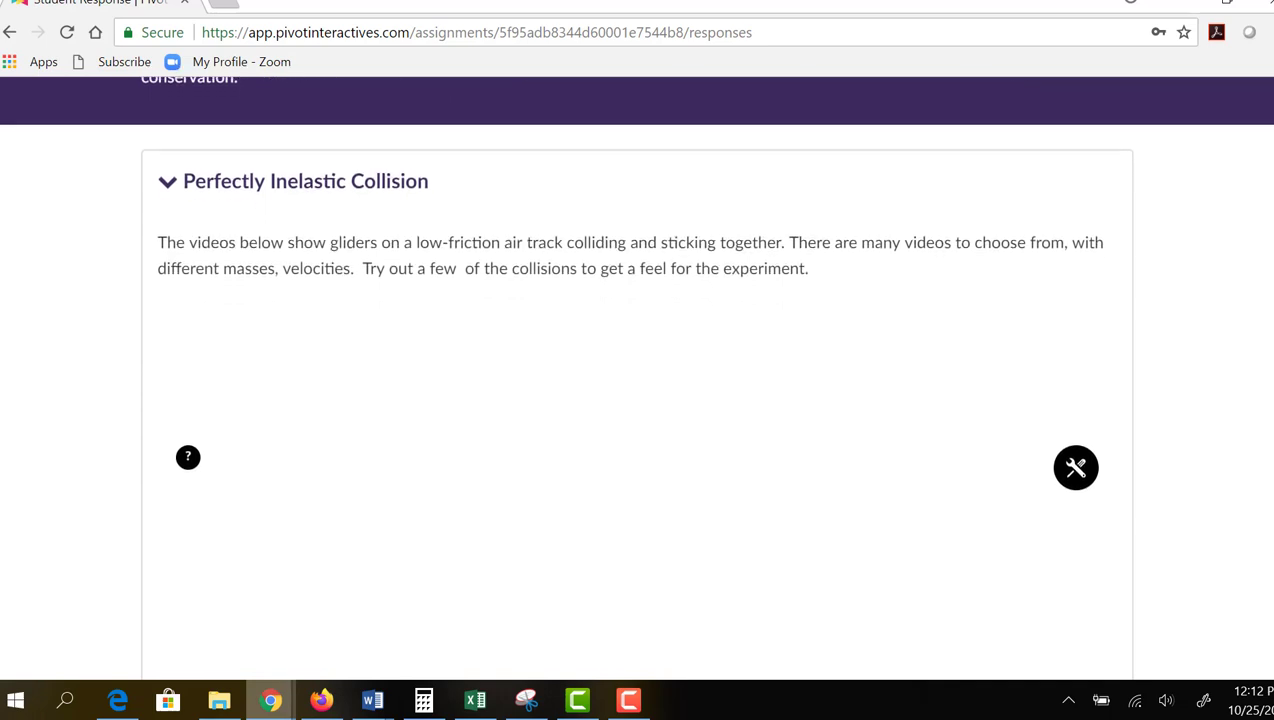
scroll(1118, 248, "down", 4)
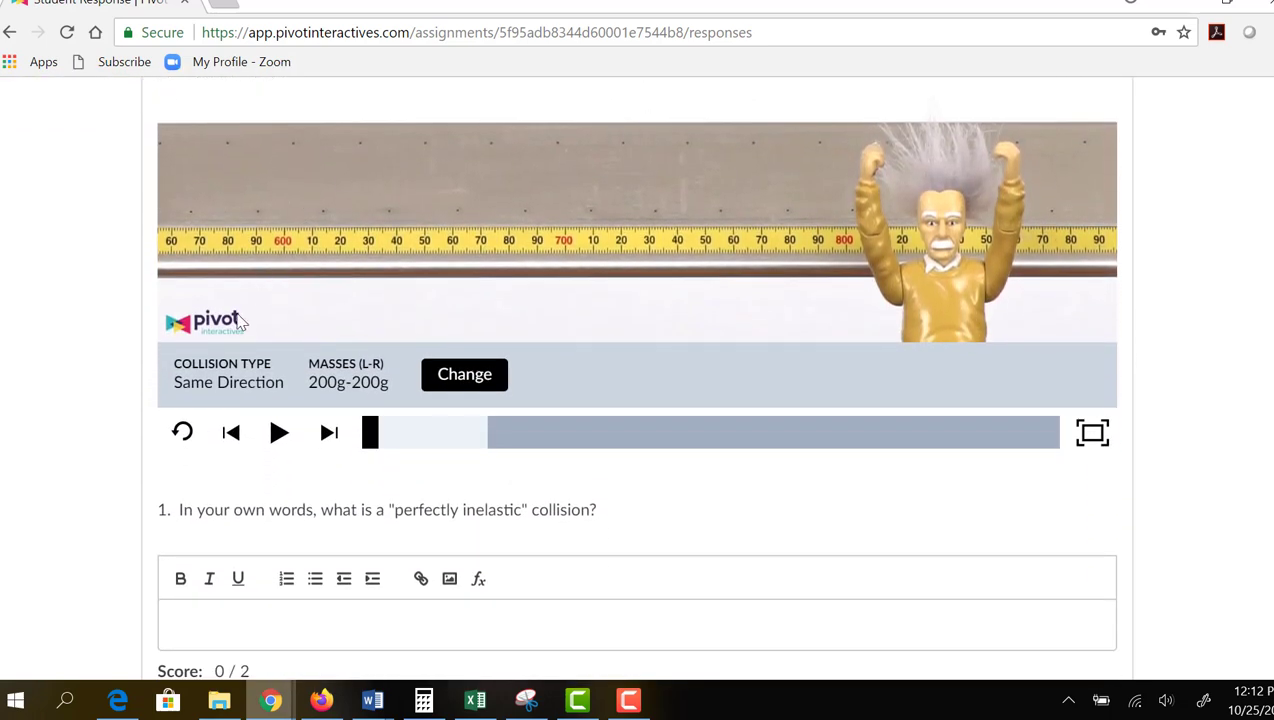
Step: Load the Same Direction collision with 200g-200g masses and play its video to the end
left_click(228, 378)
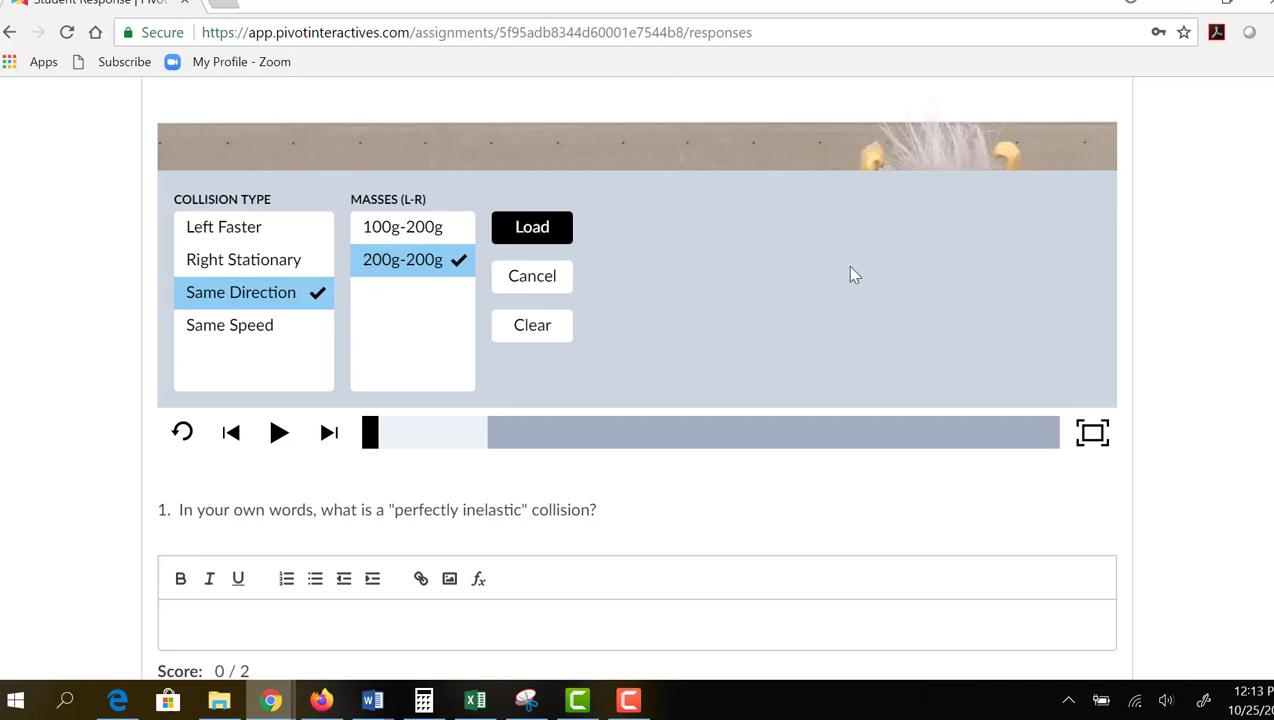
left_click(536, 229)
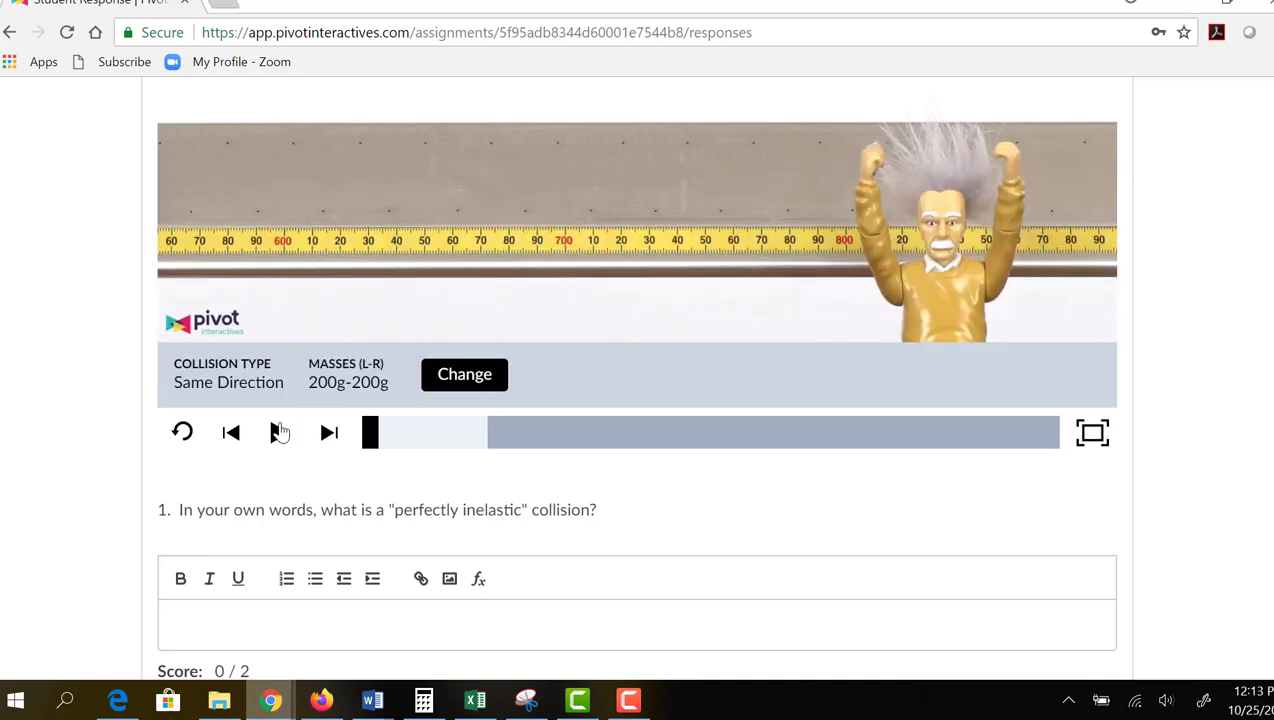
left_click(280, 432)
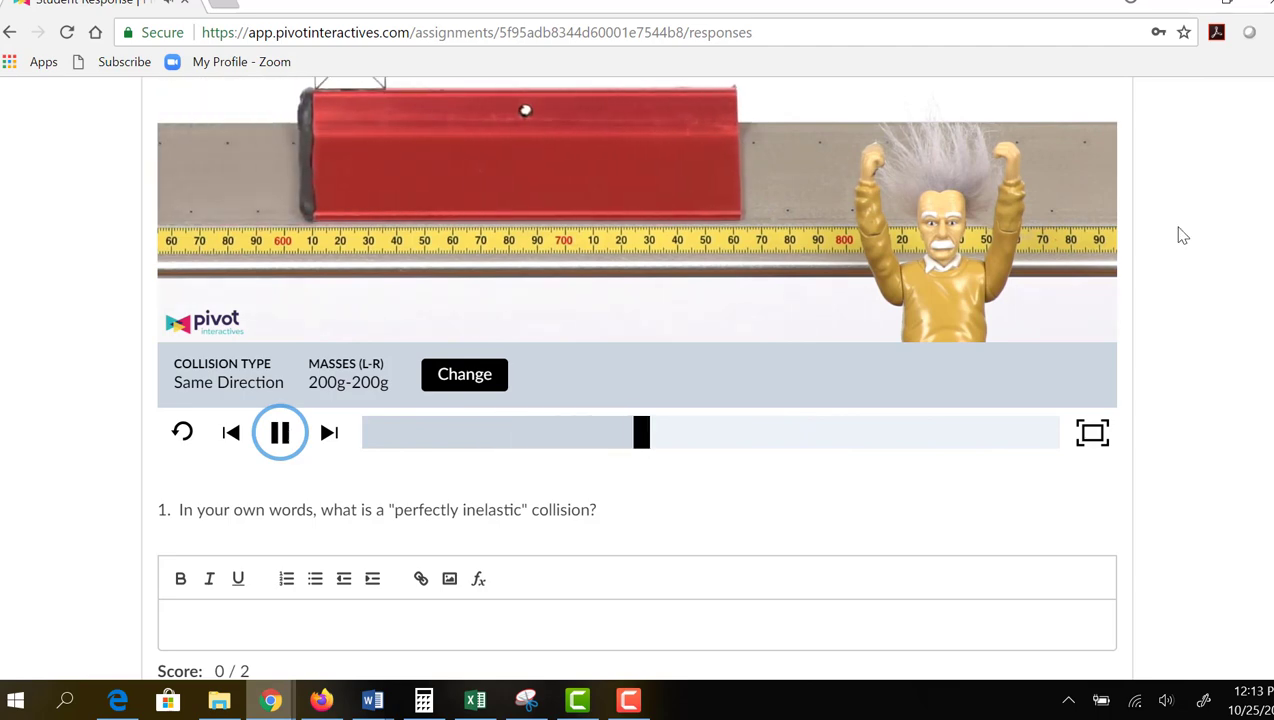
scroll(1180, 233, "up", 3)
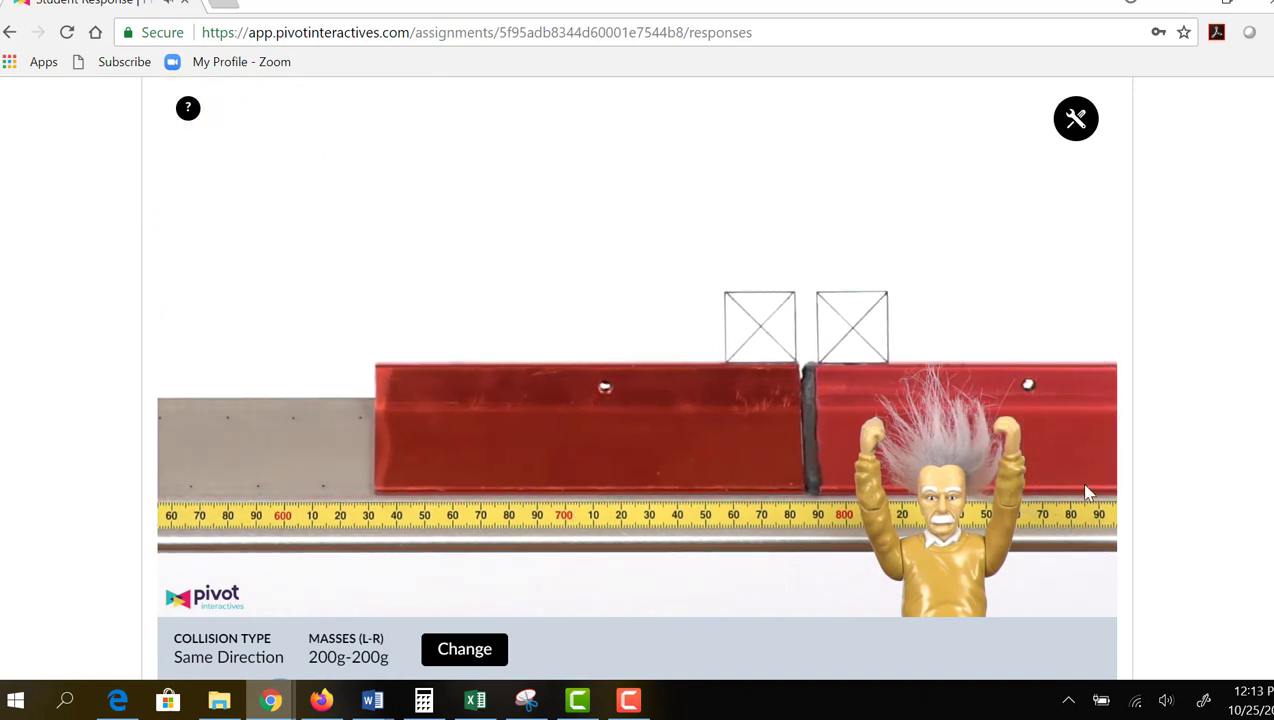
scroll(1211, 319, "down", 1)
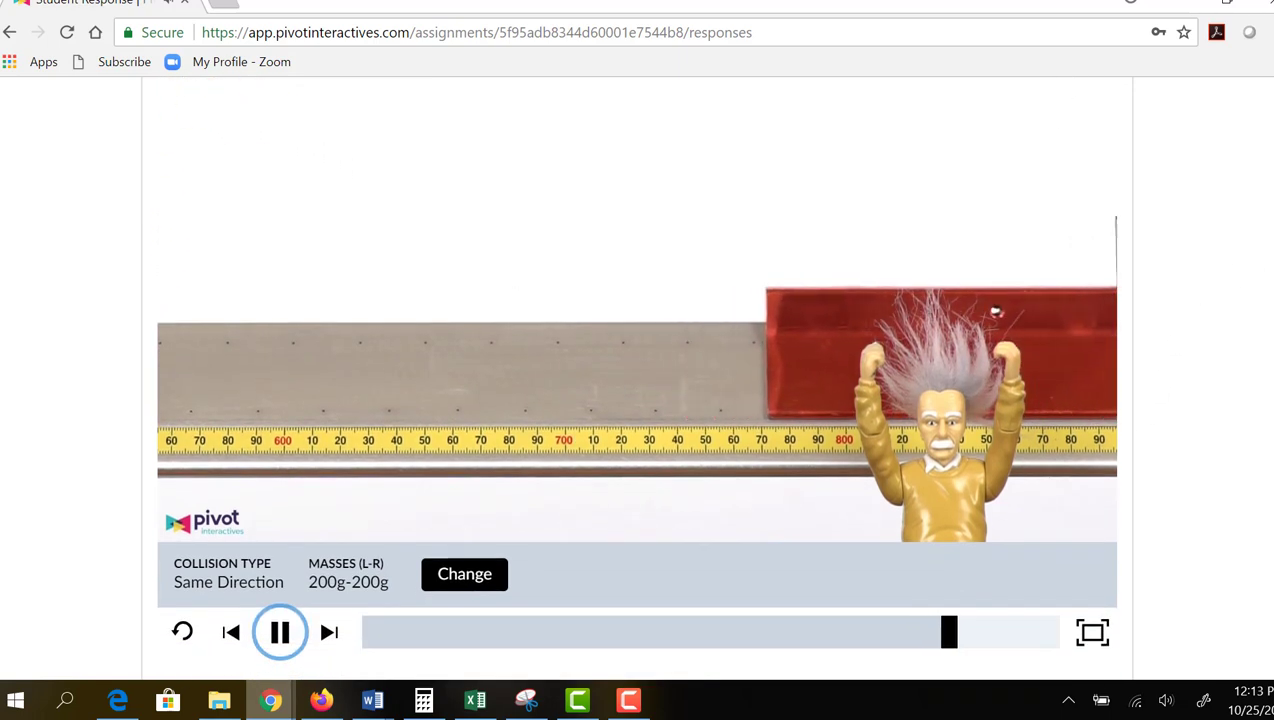
mouse_move(372, 700)
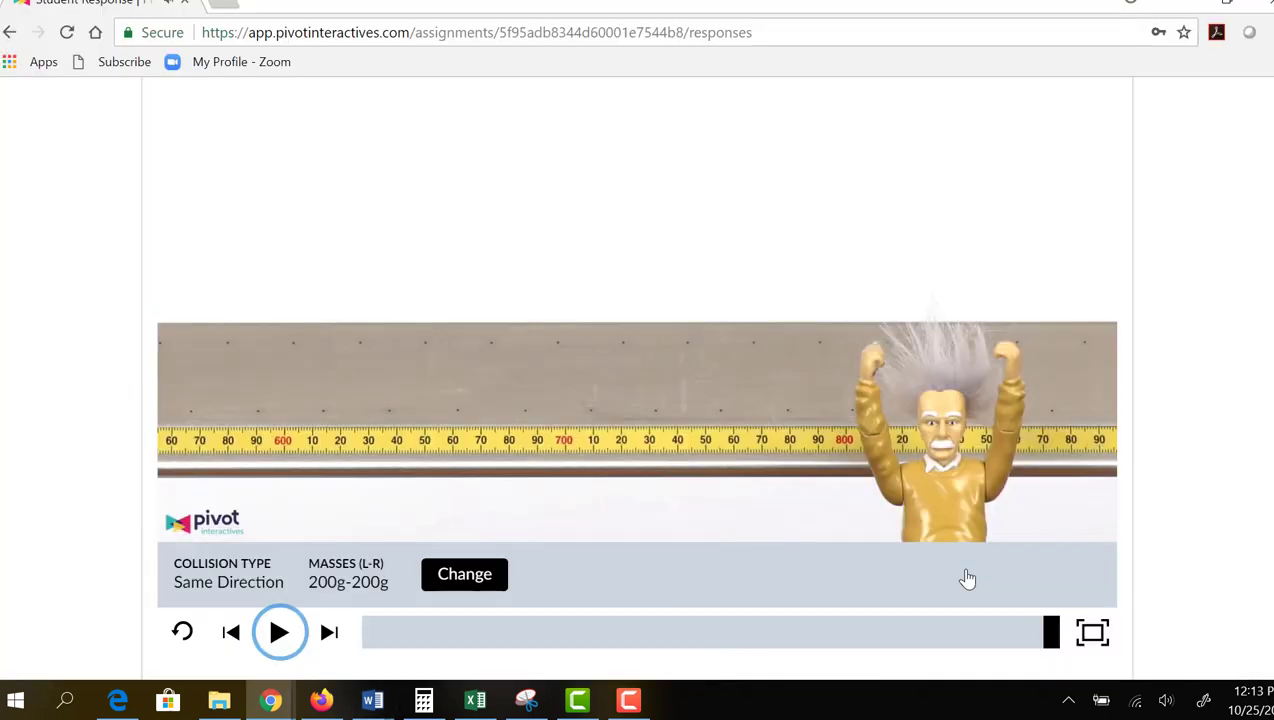
Step: Replay the collision video from the start and pause it with the two gliders stuck together
left_click_drag(1051, 631, 358, 622)
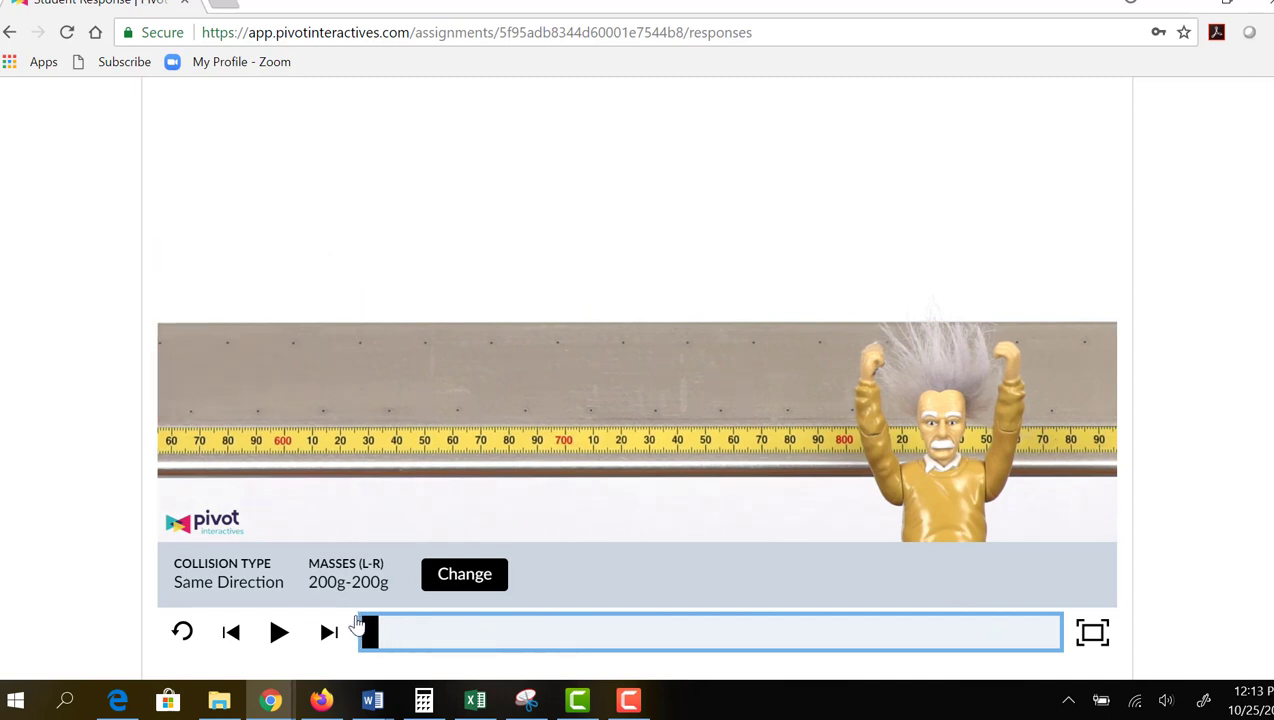
left_click(278, 634)
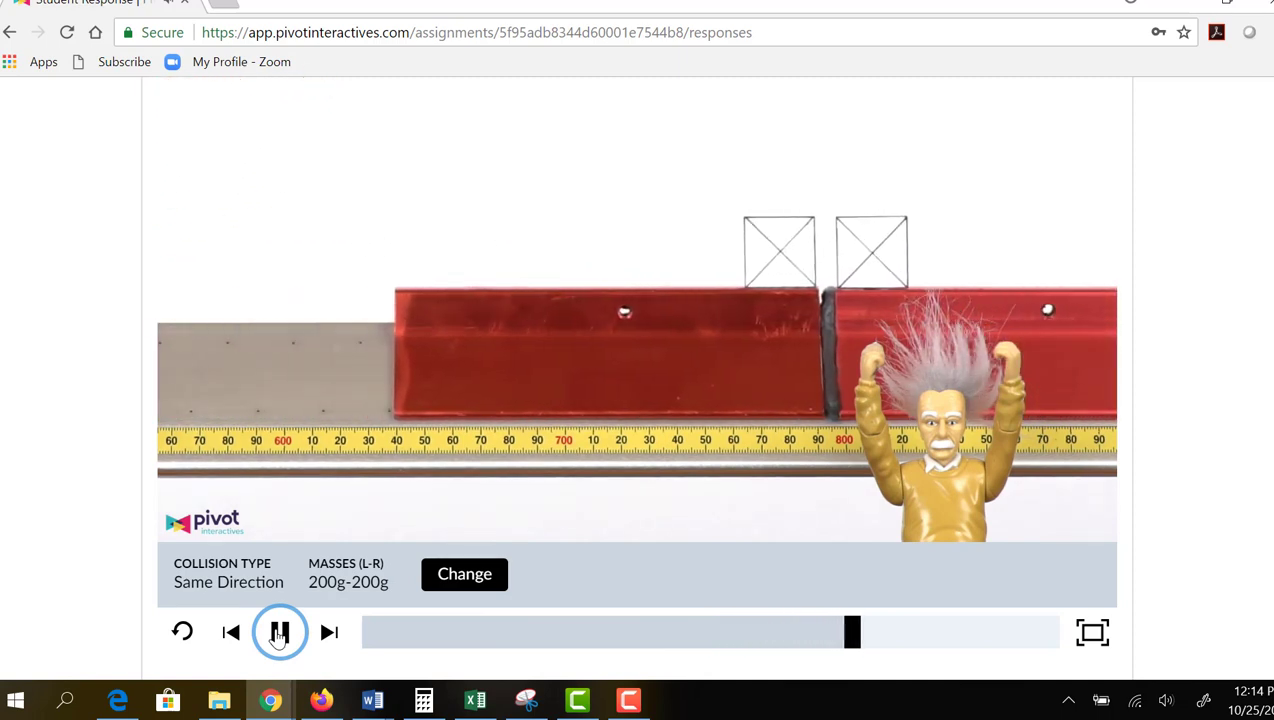
left_click(279, 634)
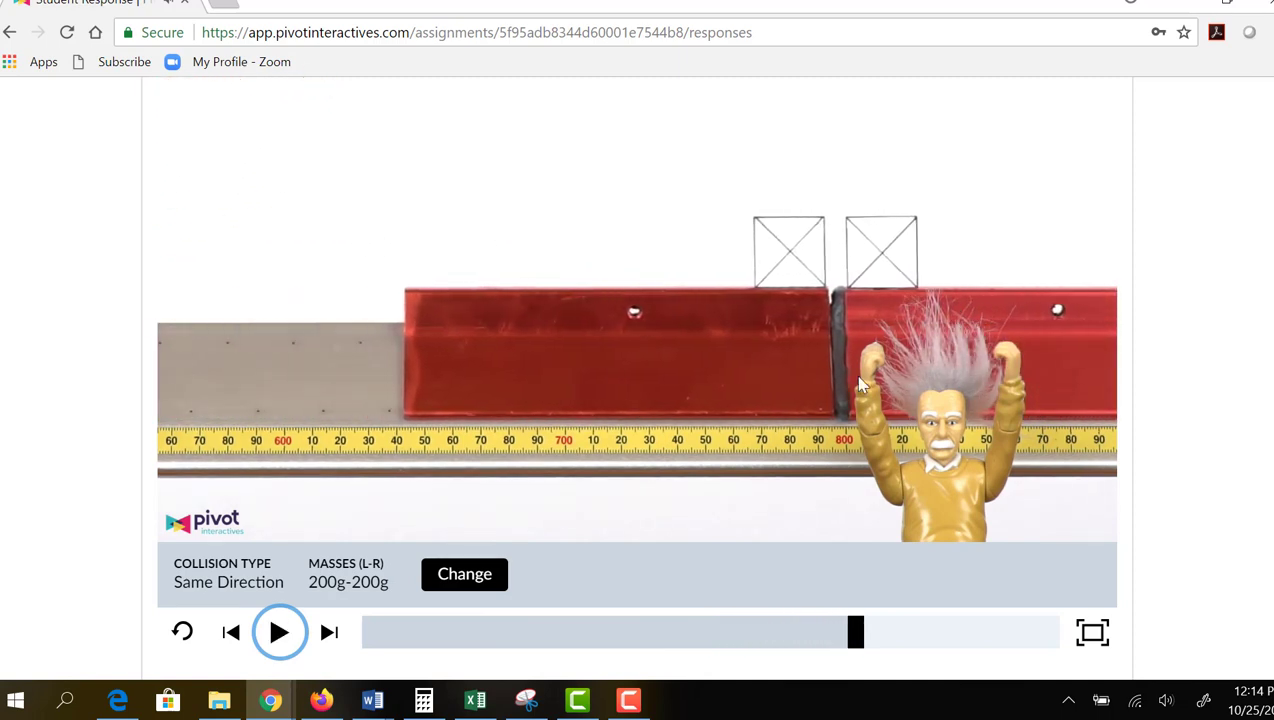
scroll(636, 377, "up", 1)
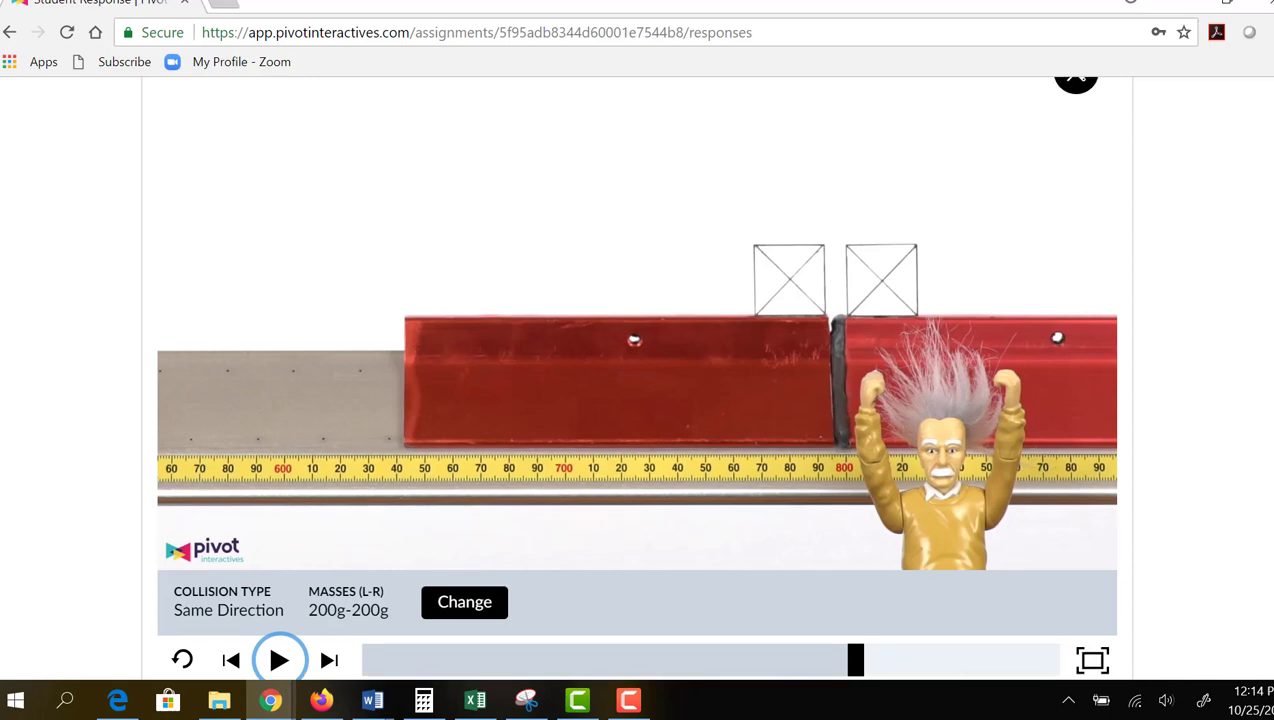
scroll(636, 377, "down", 2)
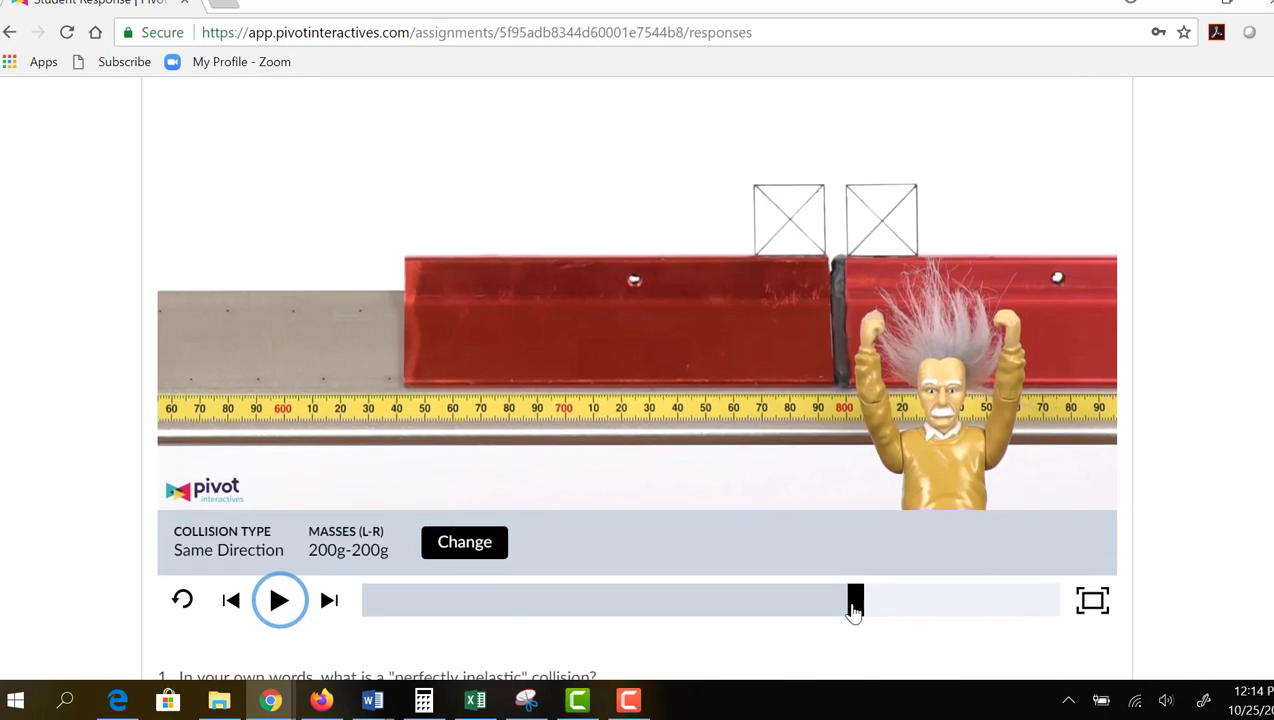
Step: Rewind the collision video, replay it and pause at about 2.94 s, with only the first glider in view
left_click(835, 610)
left_click_drag(835, 610, 459, 614)
left_click(278, 601)
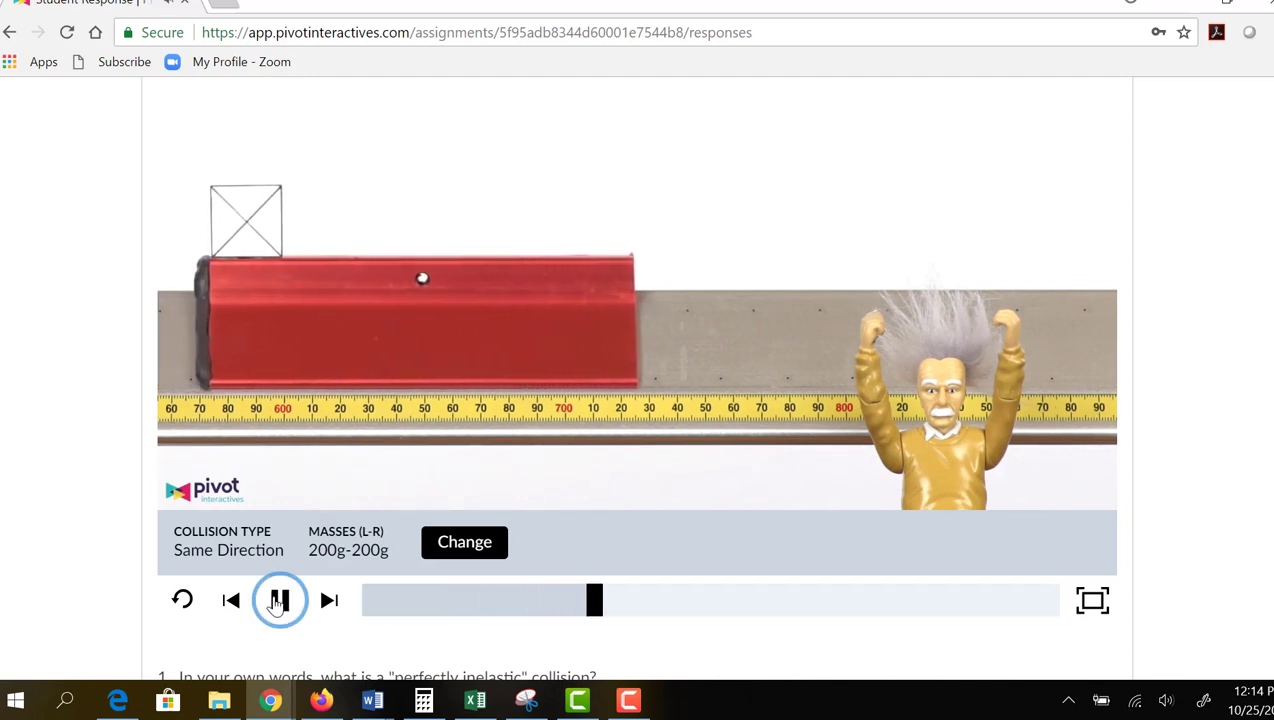
left_click(278, 601)
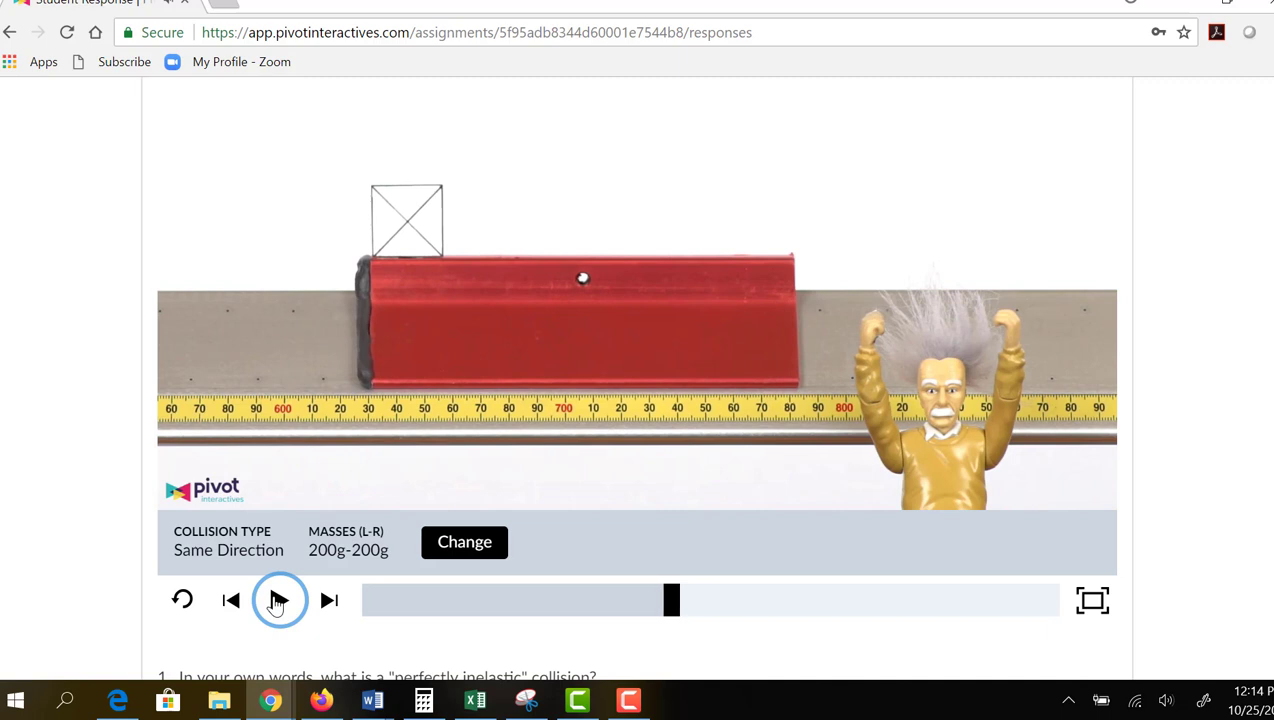
scroll(636, 377, "up", 1)
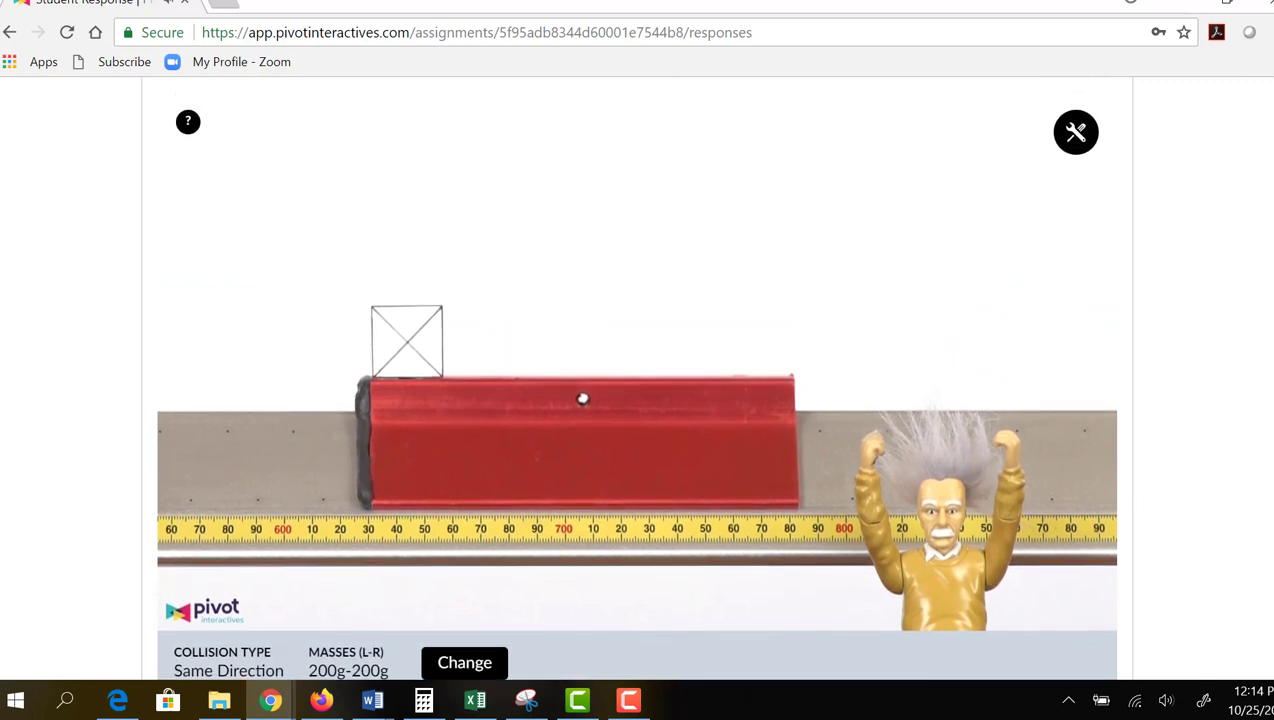
Step: Add both 10 cm horizontal rulers and the stopwatch to the video, placing them in the empty area above the air track
left_click(1083, 138)
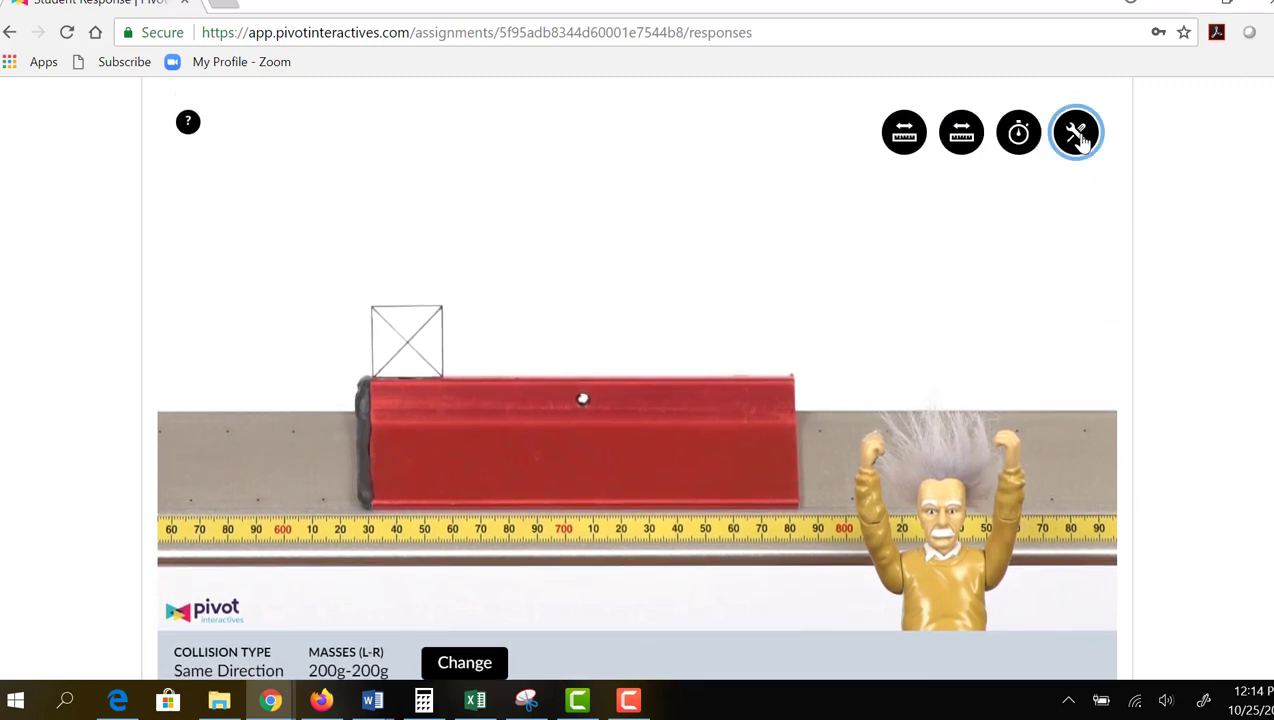
left_click(904, 140)
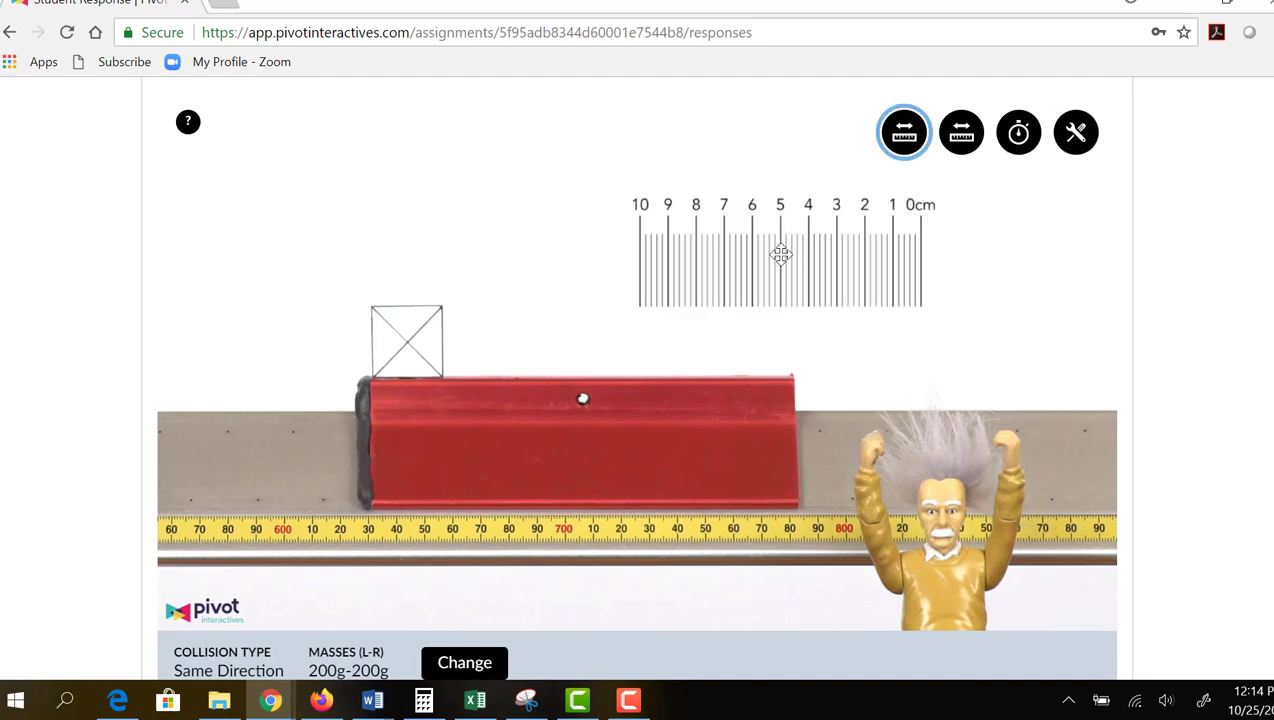
left_click_drag(774, 255, 424, 173)
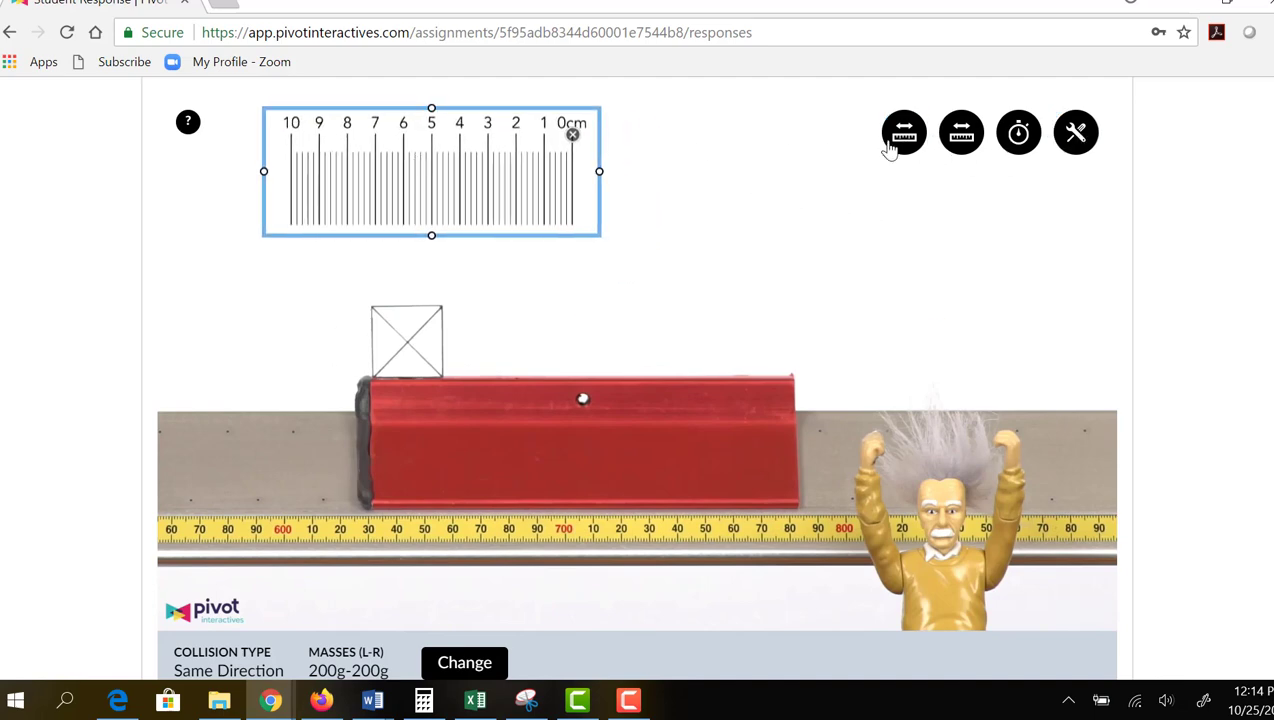
left_click(958, 140)
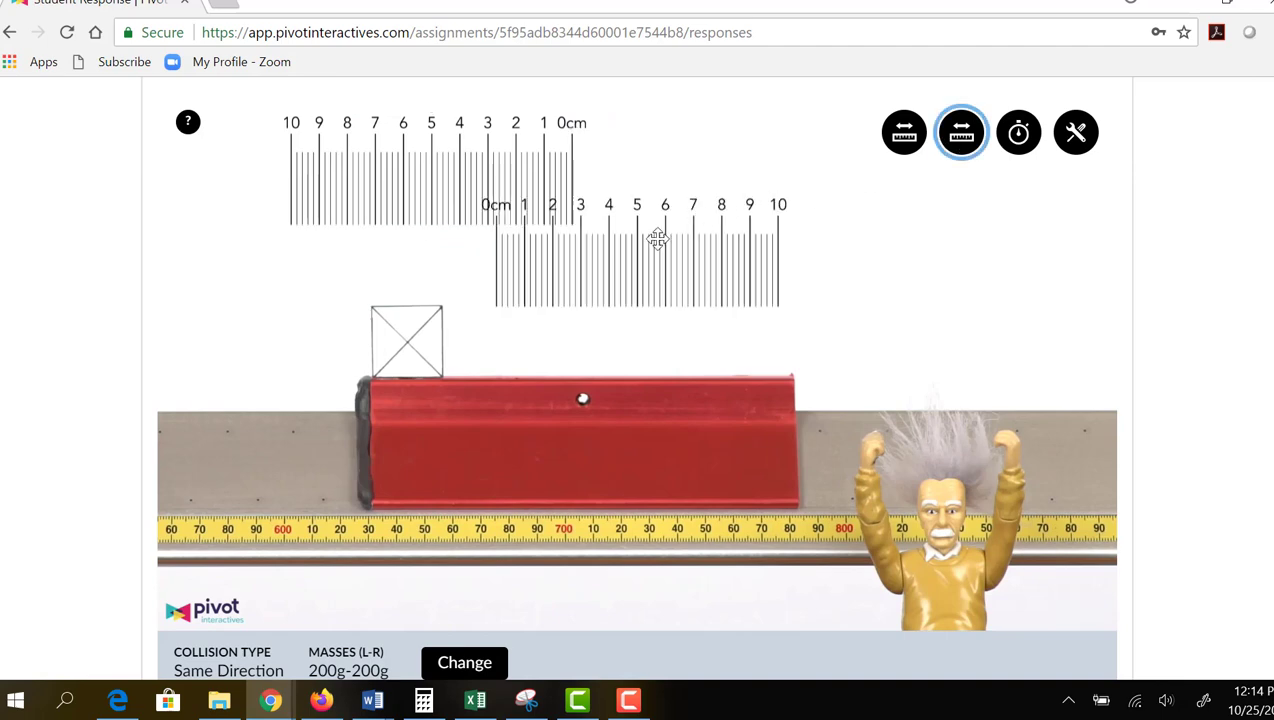
left_click_drag(657, 239, 805, 188)
left_click(1019, 140)
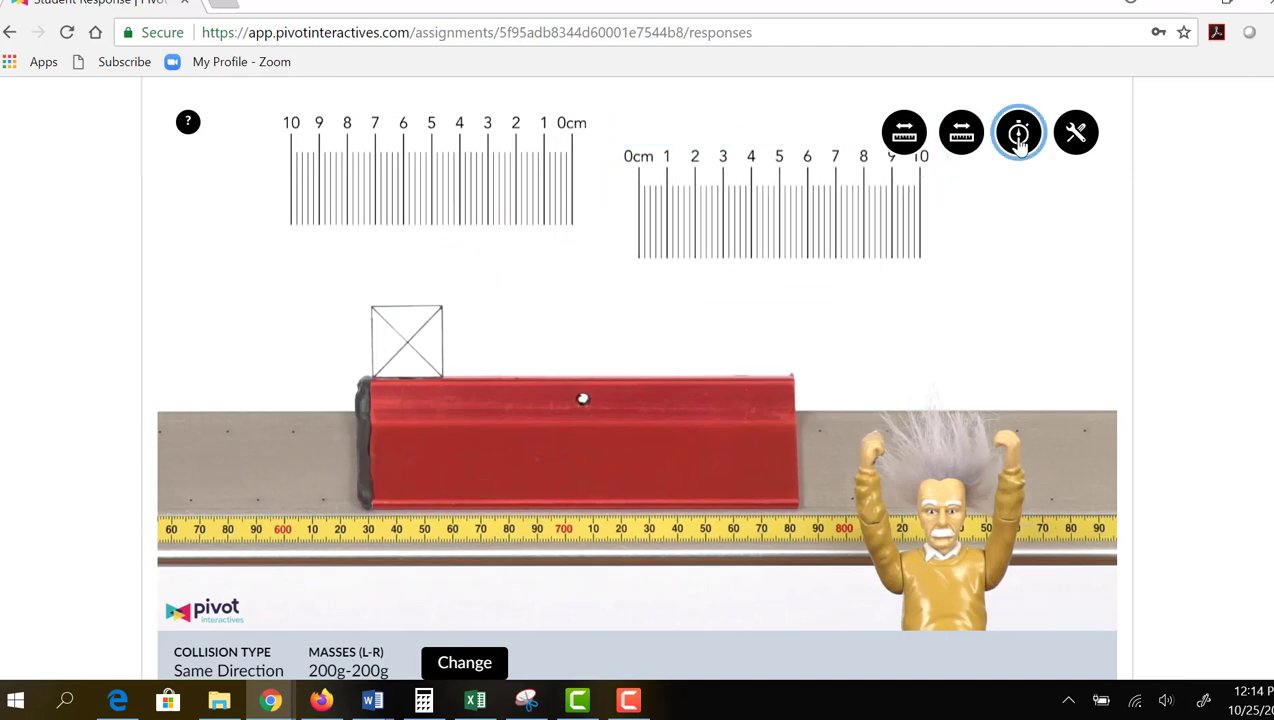
left_click(636, 125)
left_click_drag(636, 125, 987, 316)
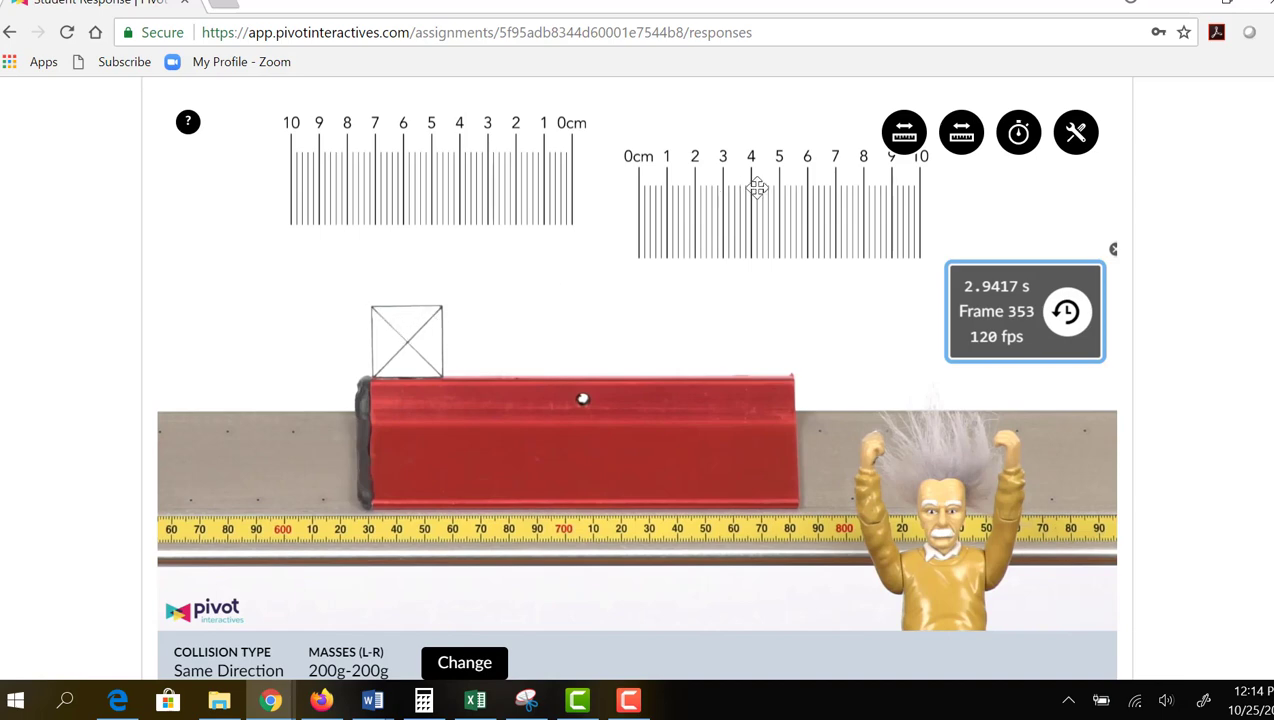
Step: Align the 0 cm mark of the left-to-right ruler with the right edge of the glider's square and zero the stopwatch
left_click_drag(759, 188, 491, 245)
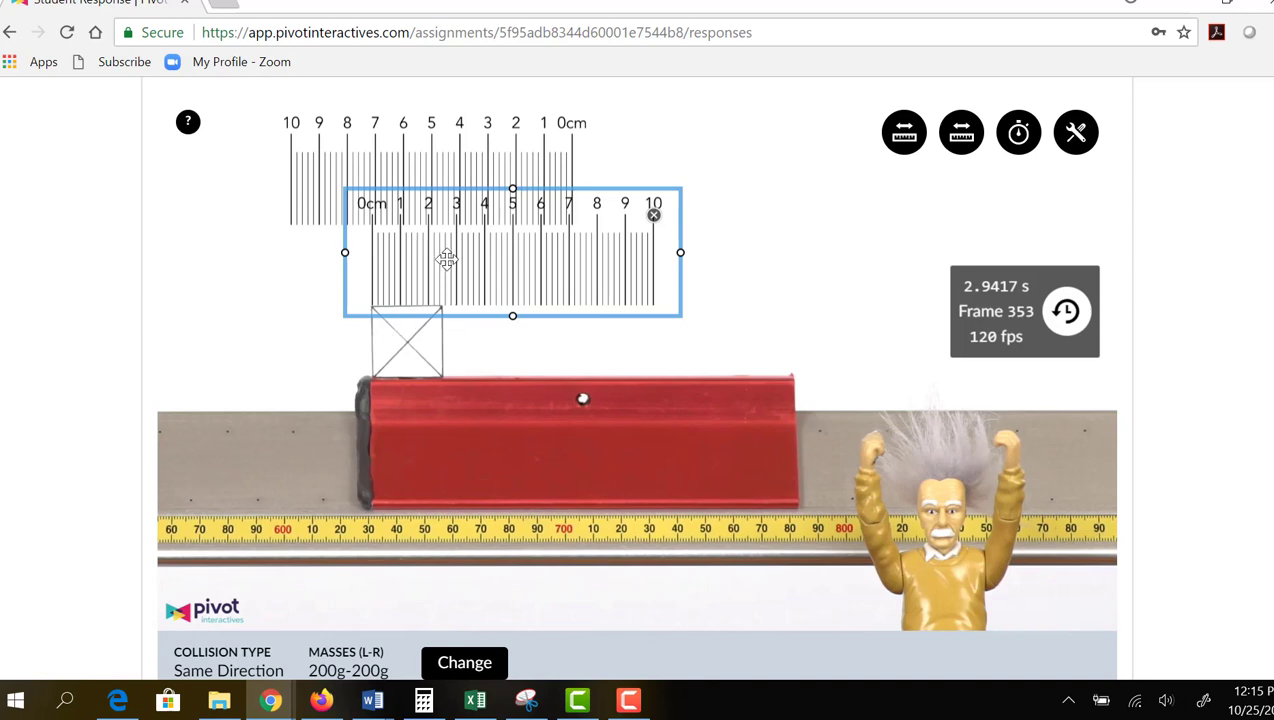
left_click_drag(447, 259, 517, 257)
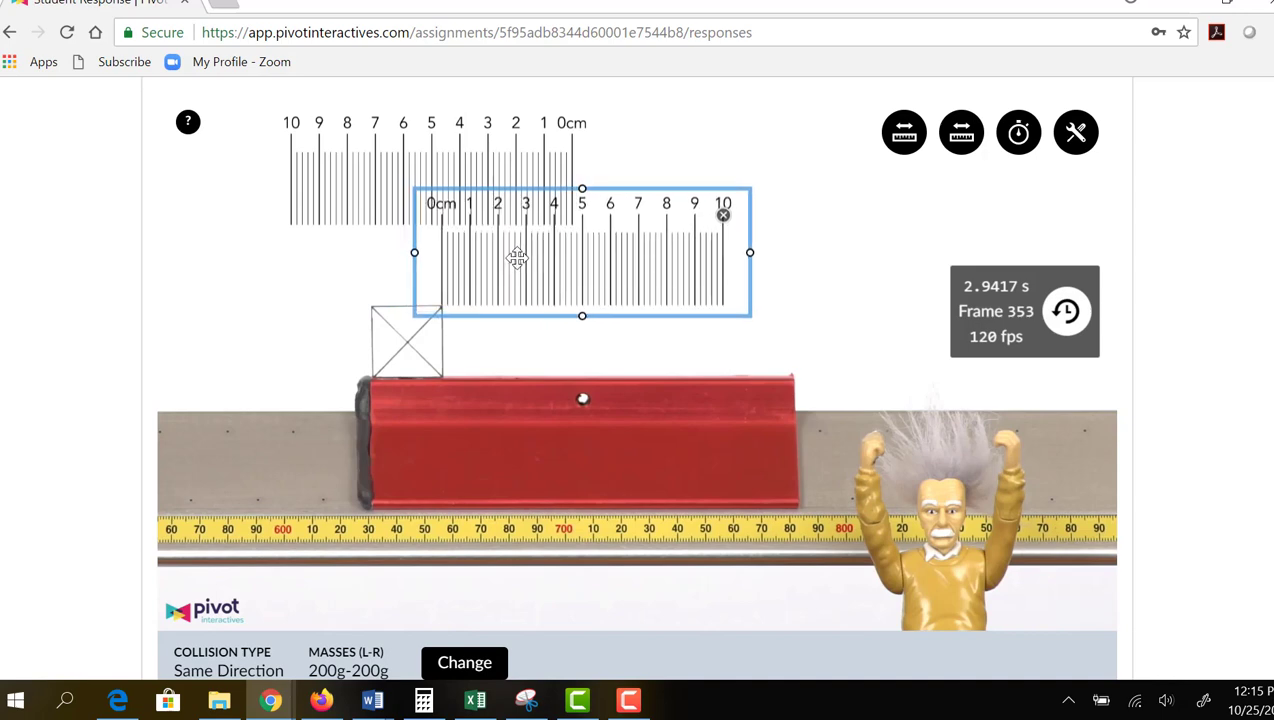
left_click(1066, 312)
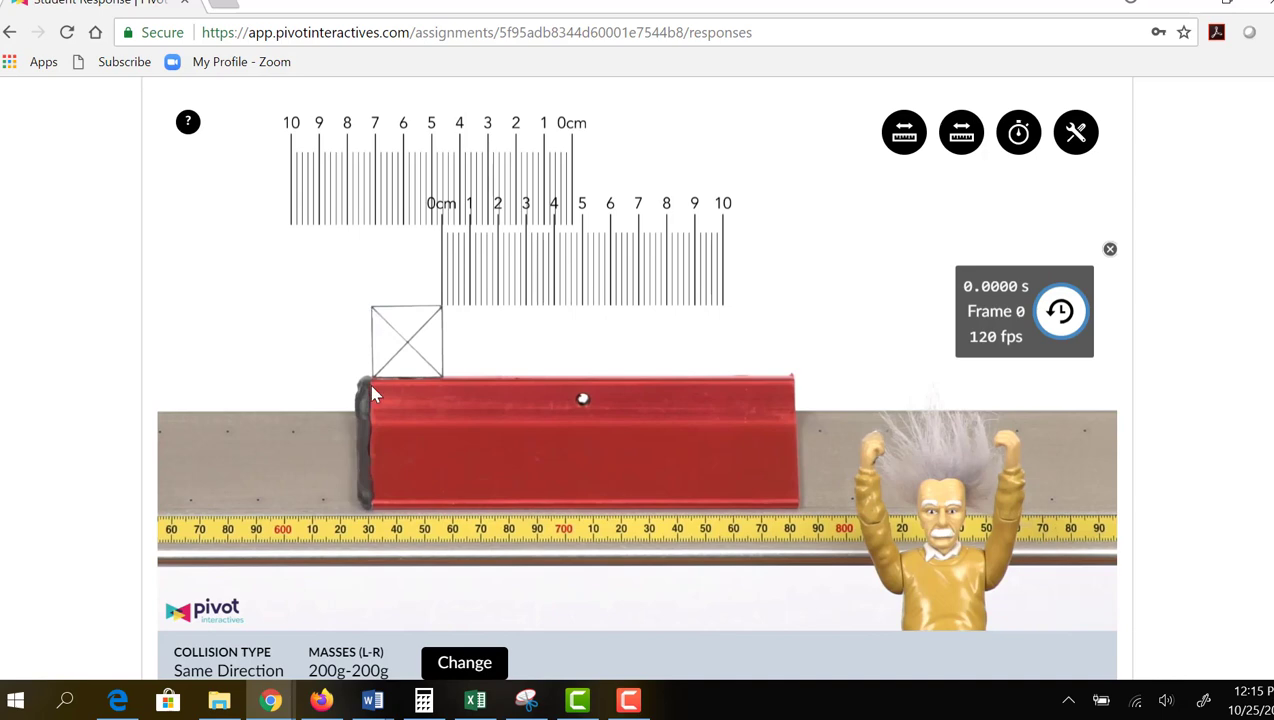
scroll(1206, 288, "down", 1)
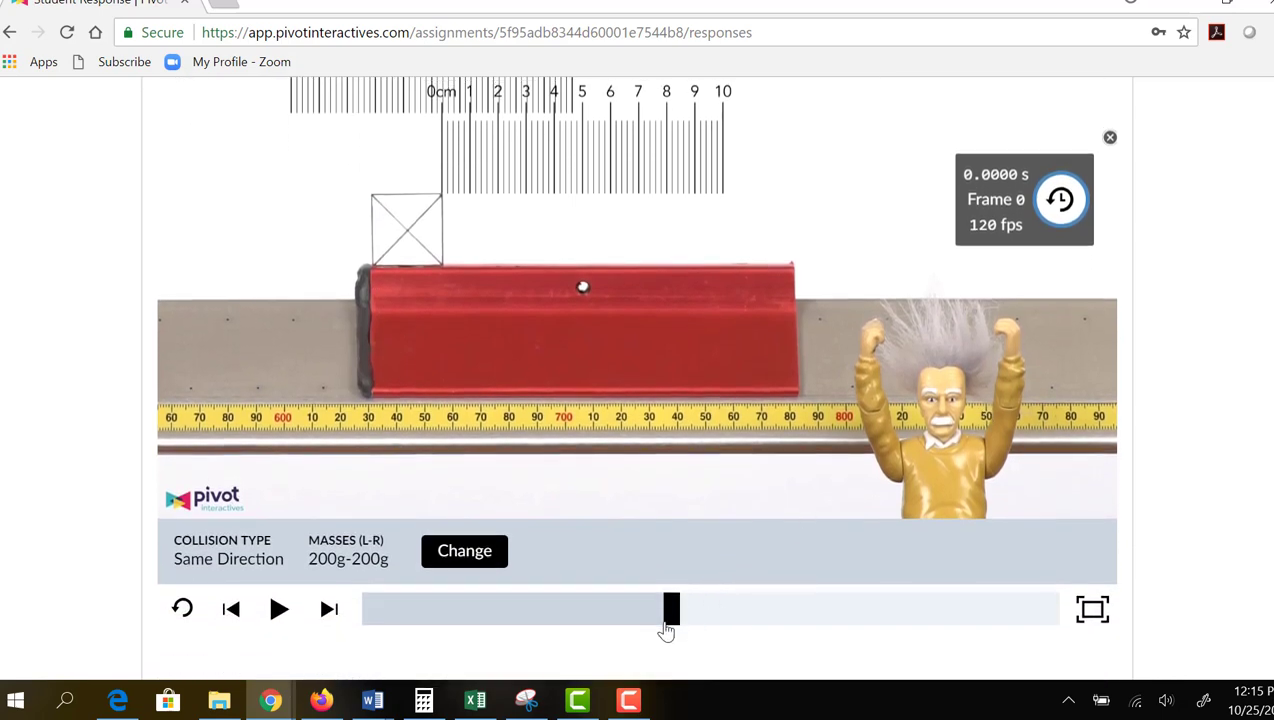
Step: Advance the video until the left edge of the glider's square reaches the ruler's 0 cm mark
left_click_drag(669, 621, 707, 621)
left_click(236, 615)
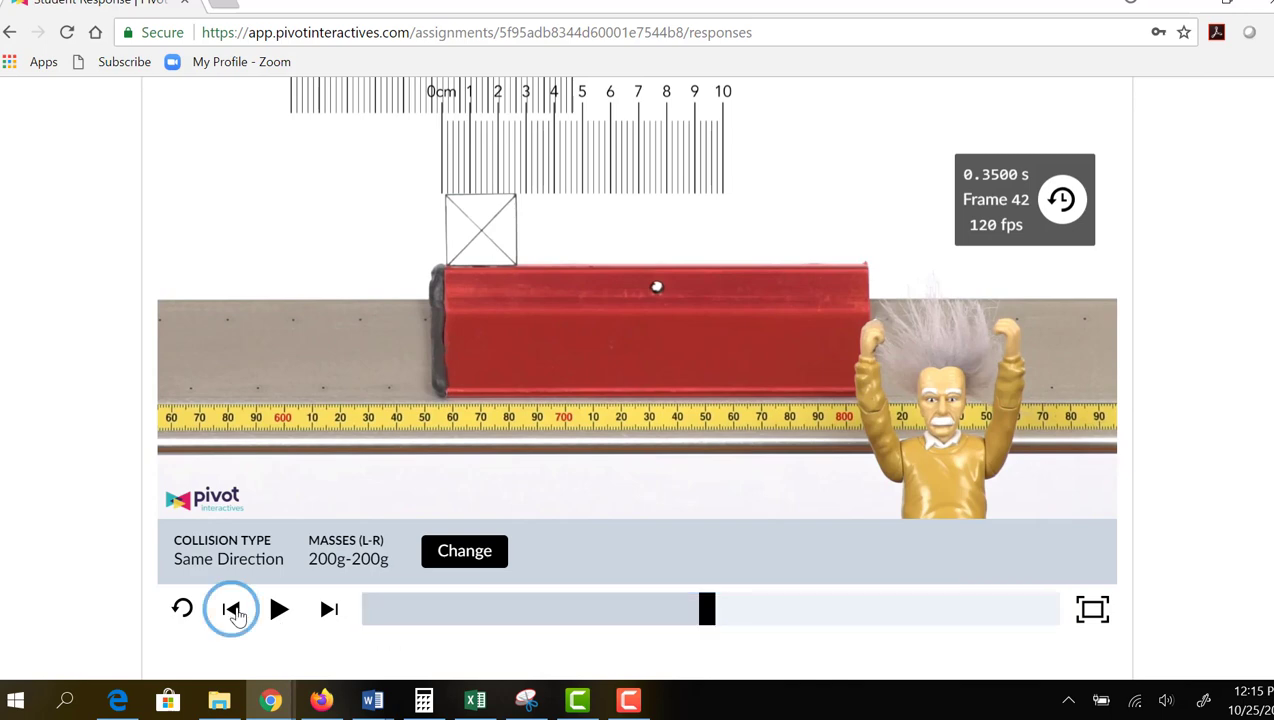
left_click(236, 615)
left_click(236, 615)
left_click(236, 615)
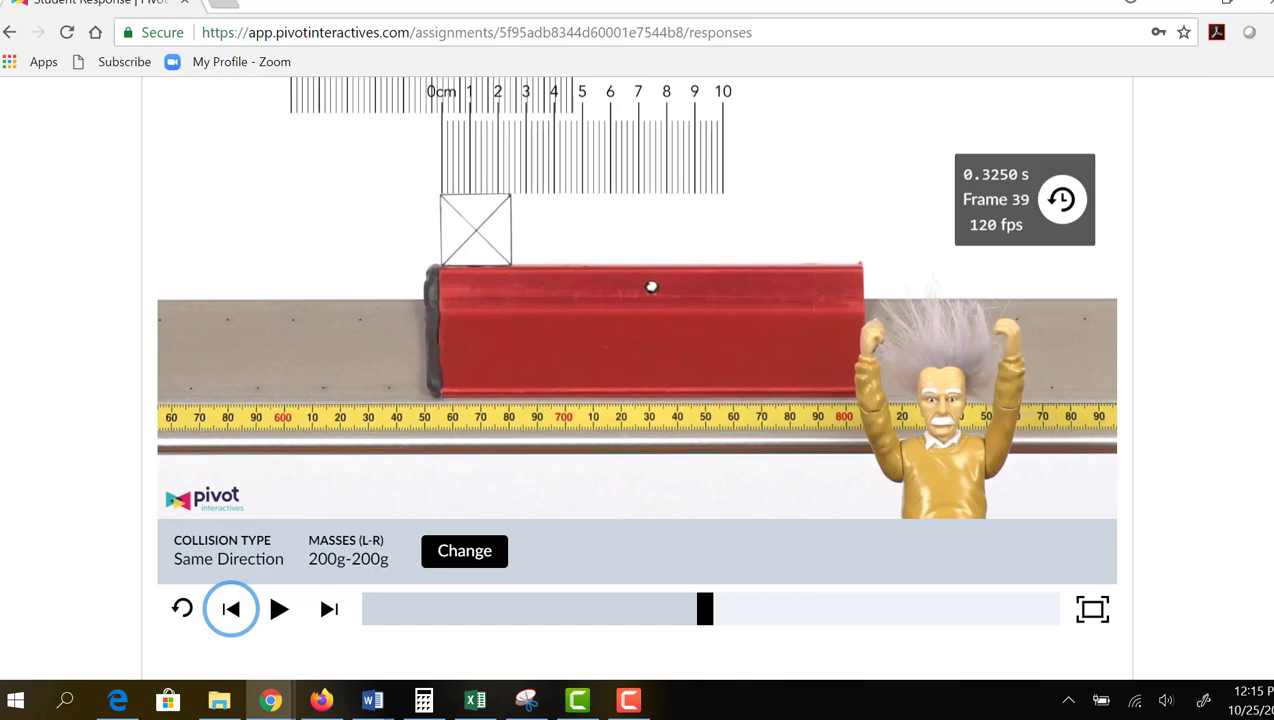
Step: Examine the theory questions 1 to 3 and the question 4 data table below the collision video
scroll(636, 360, "down", 7)
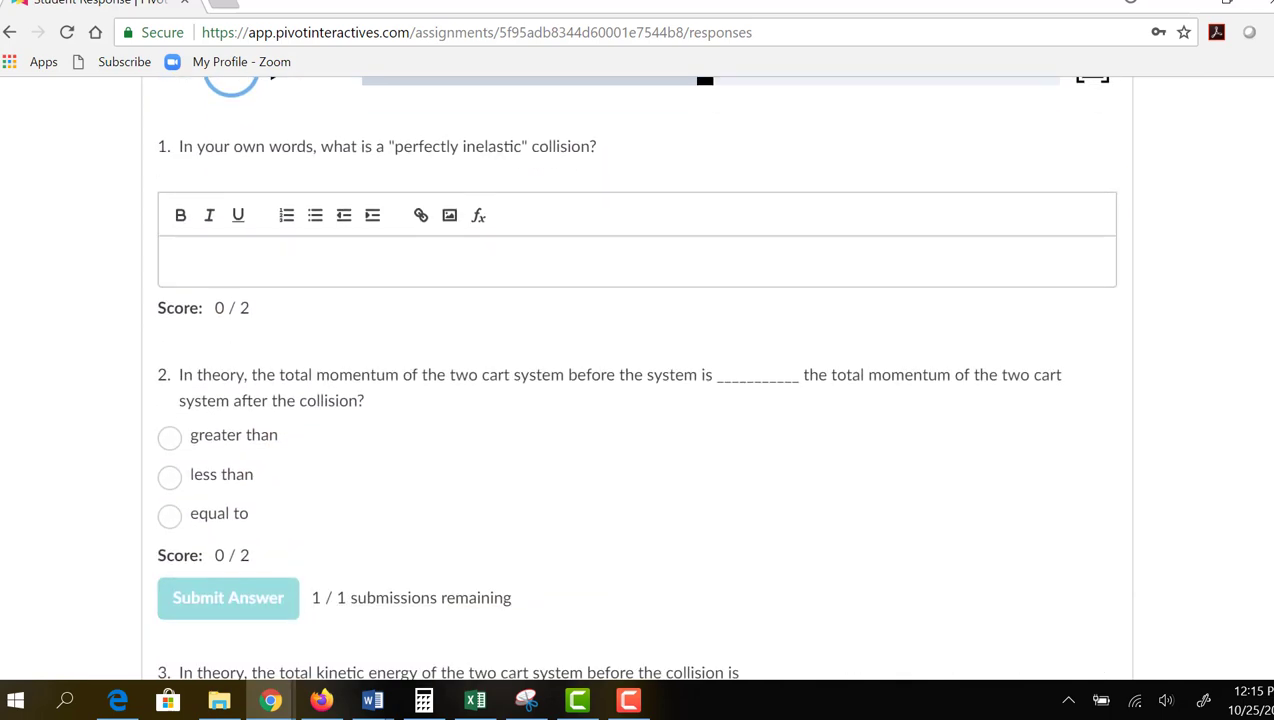
scroll(636, 378, "up", 3)
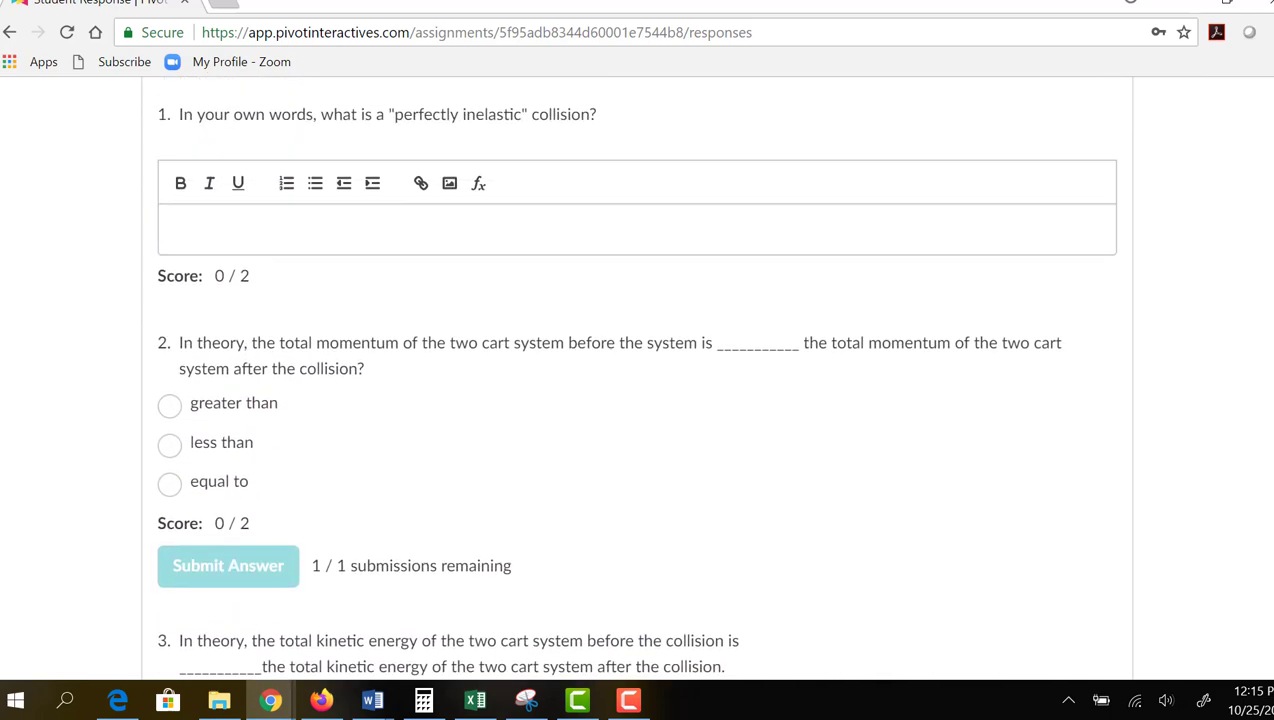
scroll(636, 378, "down", 1)
scroll(636, 378, "down", 3)
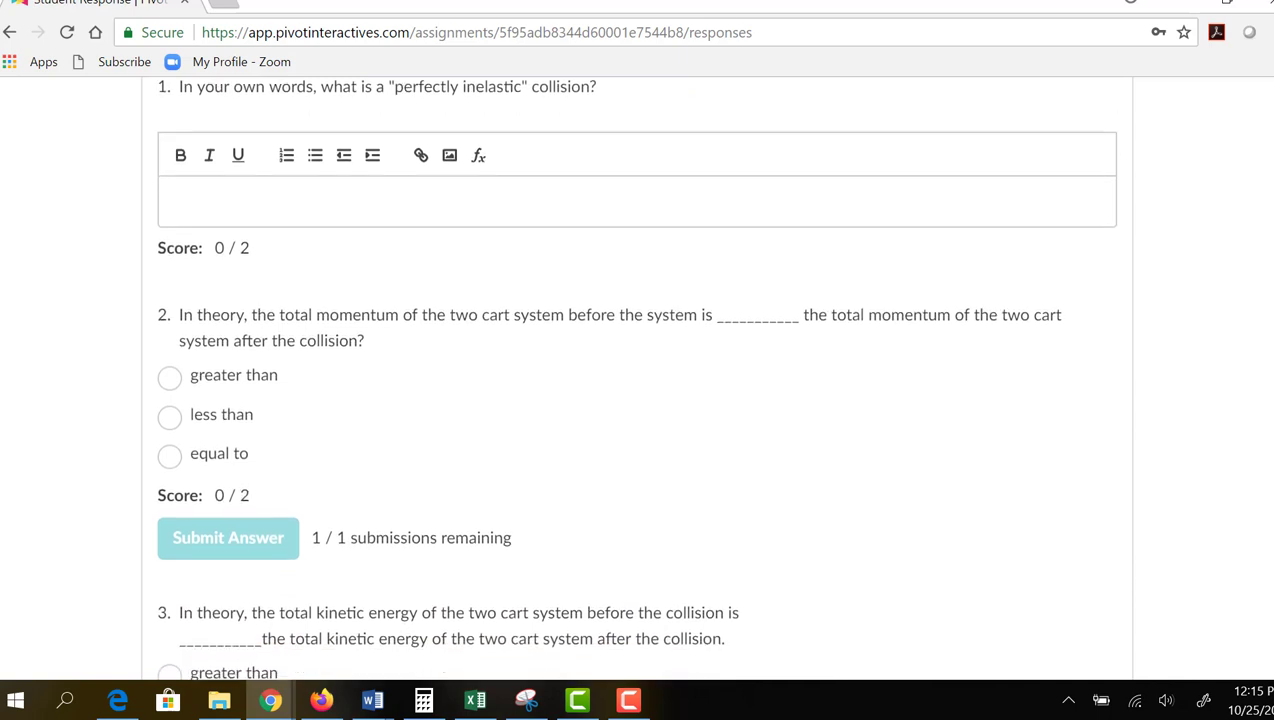
scroll(636, 378, "down", 5)
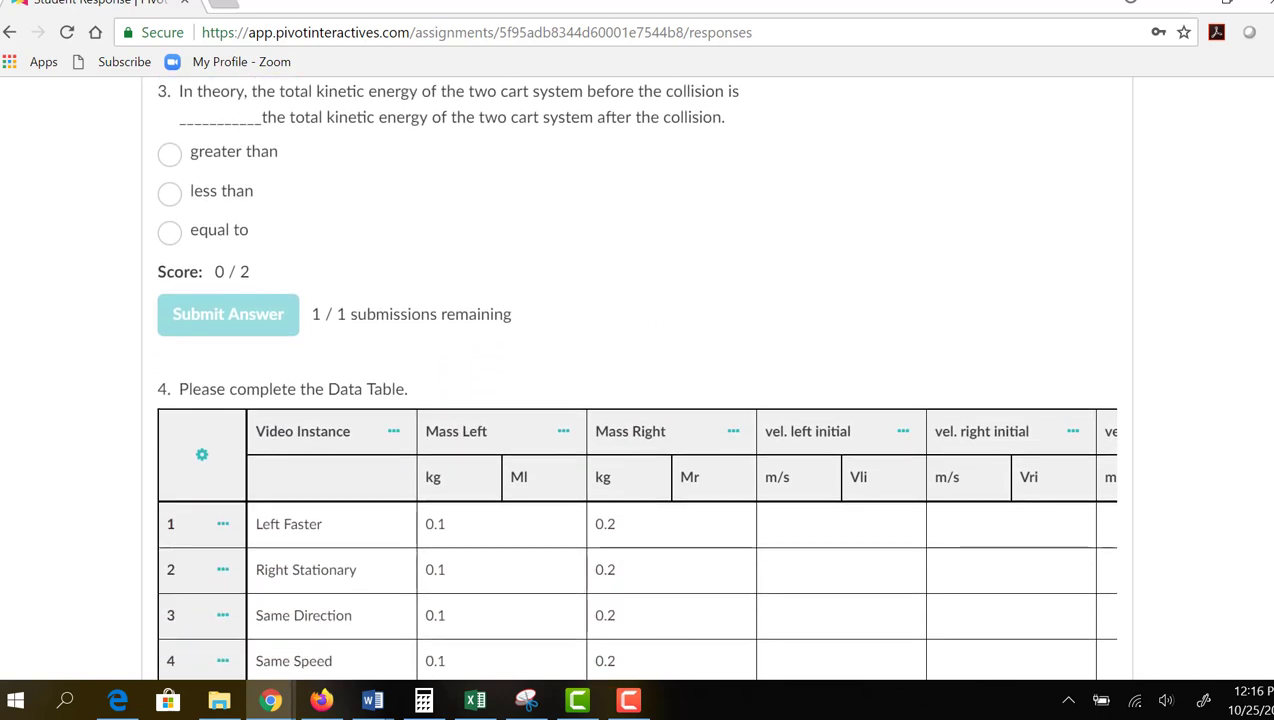
scroll(636, 378, "down", 4)
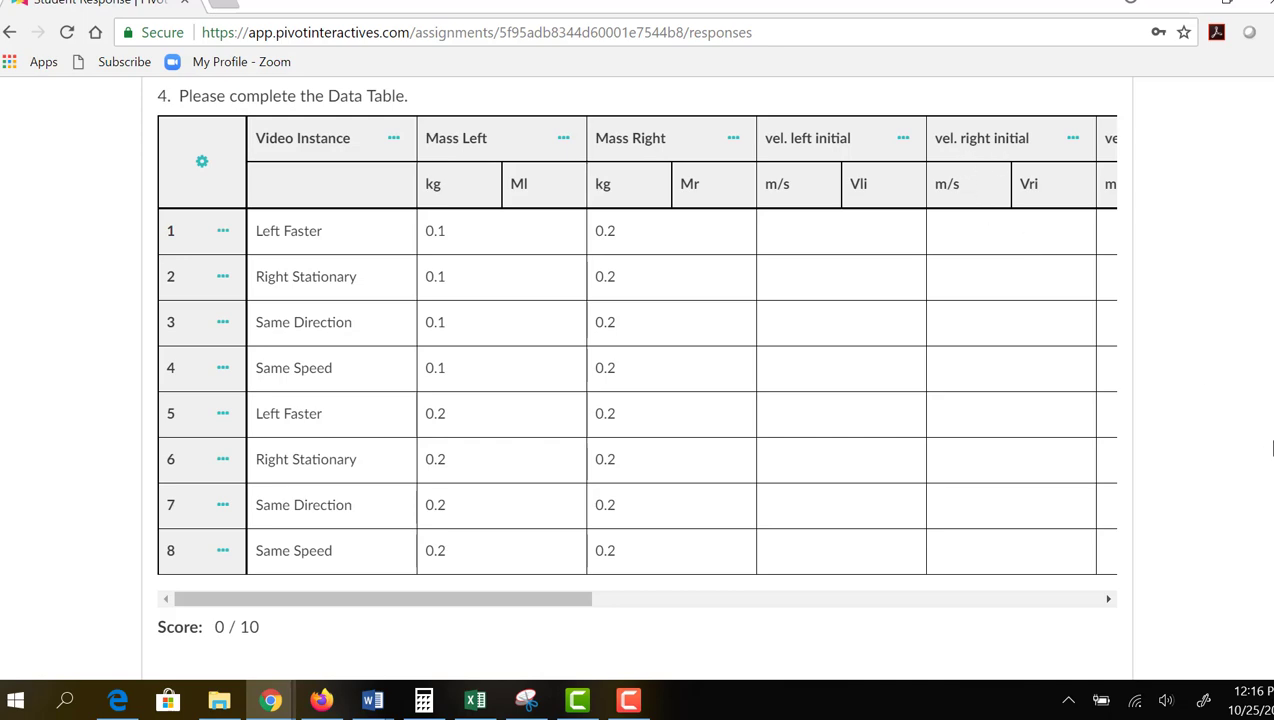
scroll(636, 370, "up", 10)
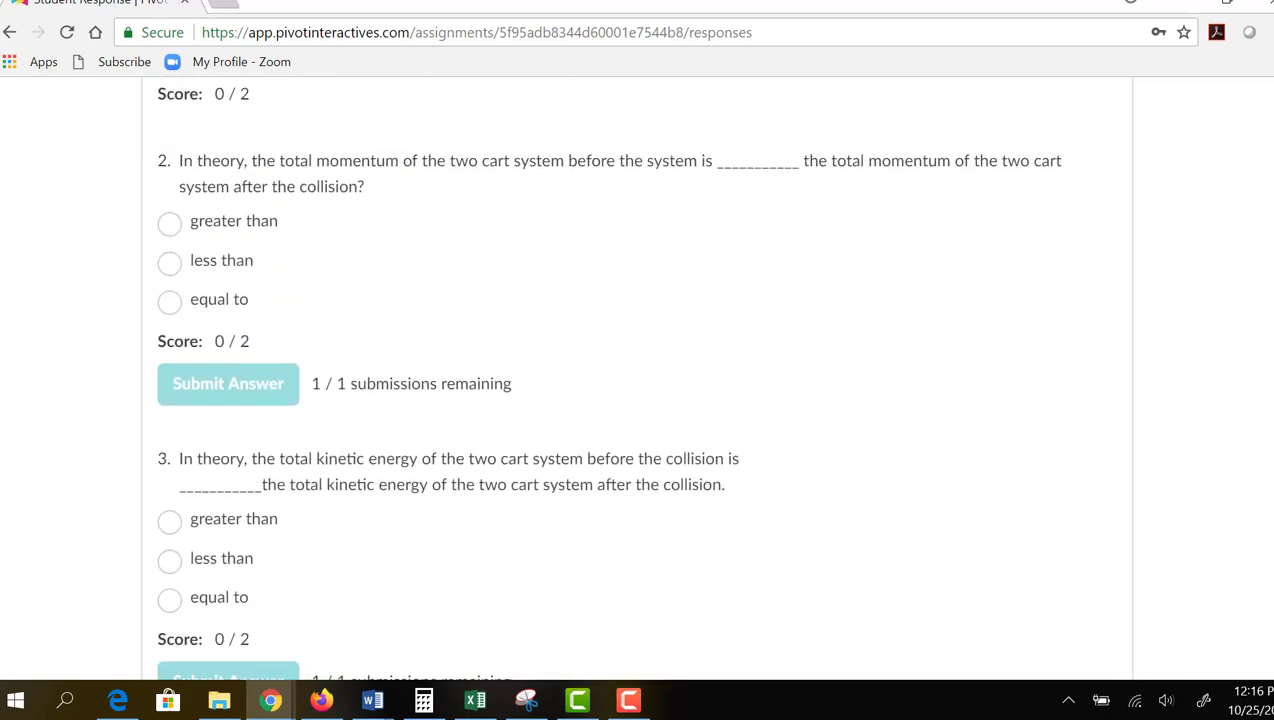
scroll(636, 370, "up", 3)
scroll(634, 400, "up", 1)
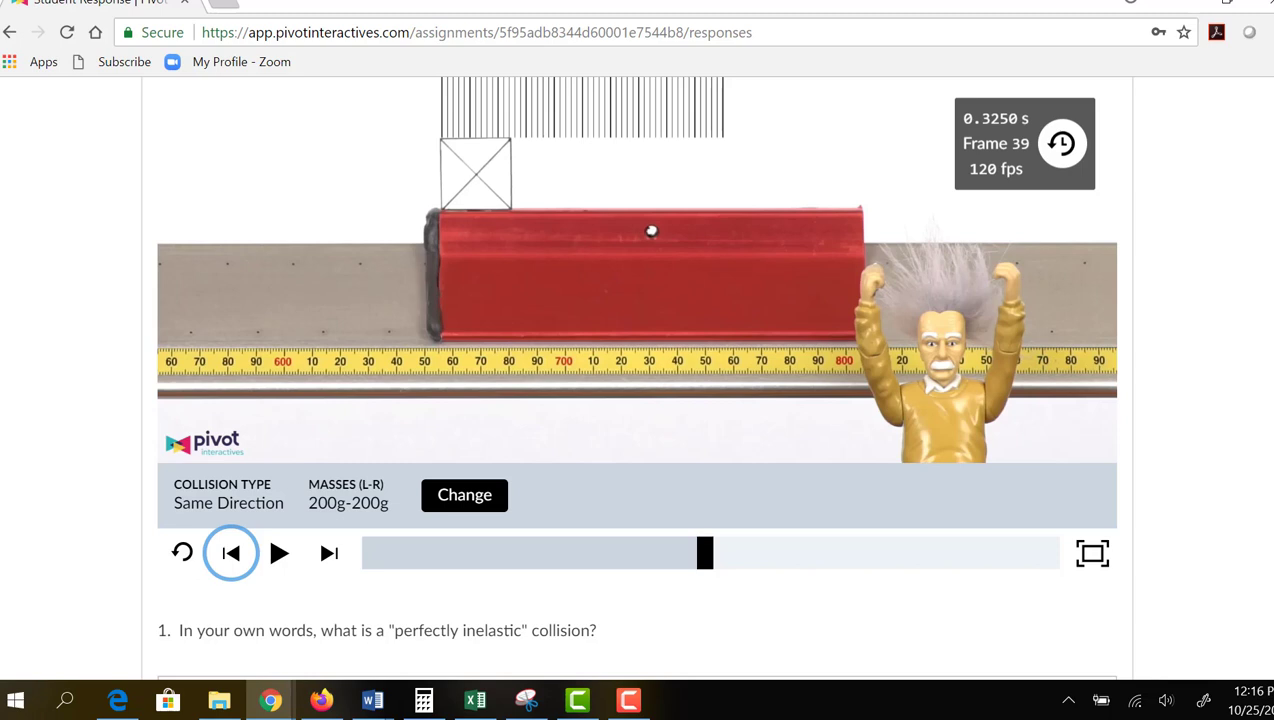
scroll(636, 377, "down", 2)
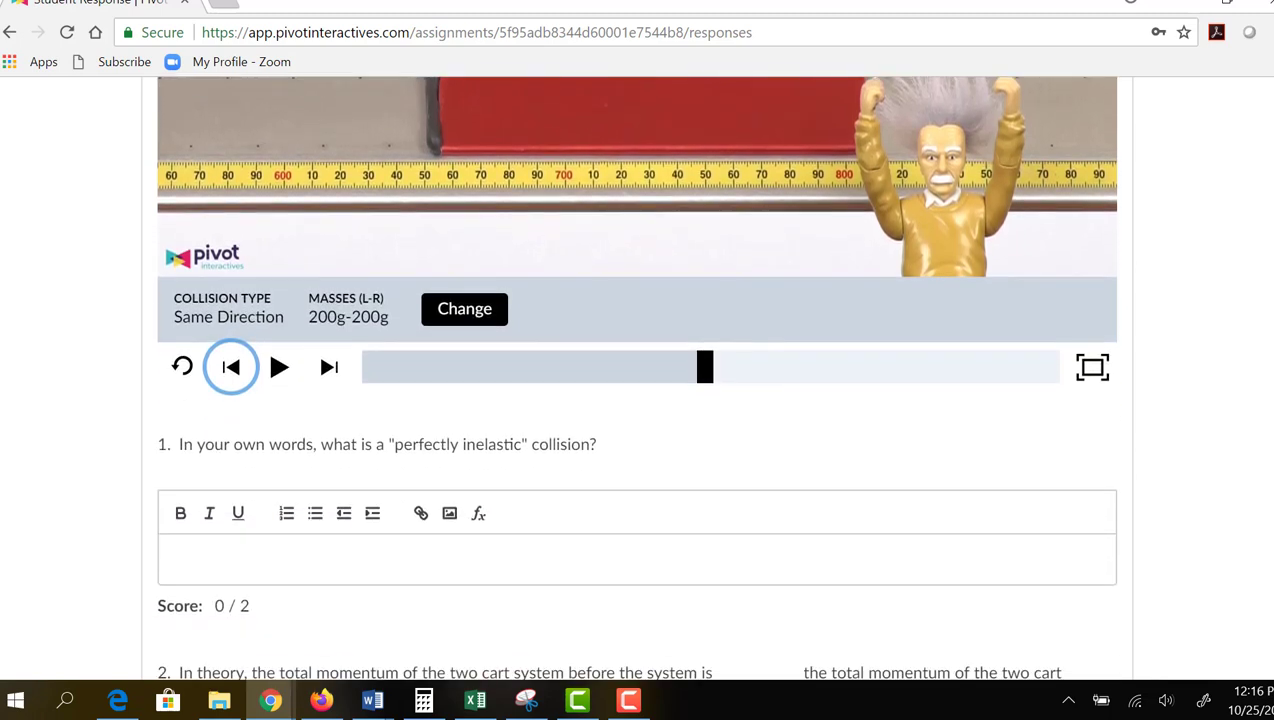
scroll(636, 377, "up", 2)
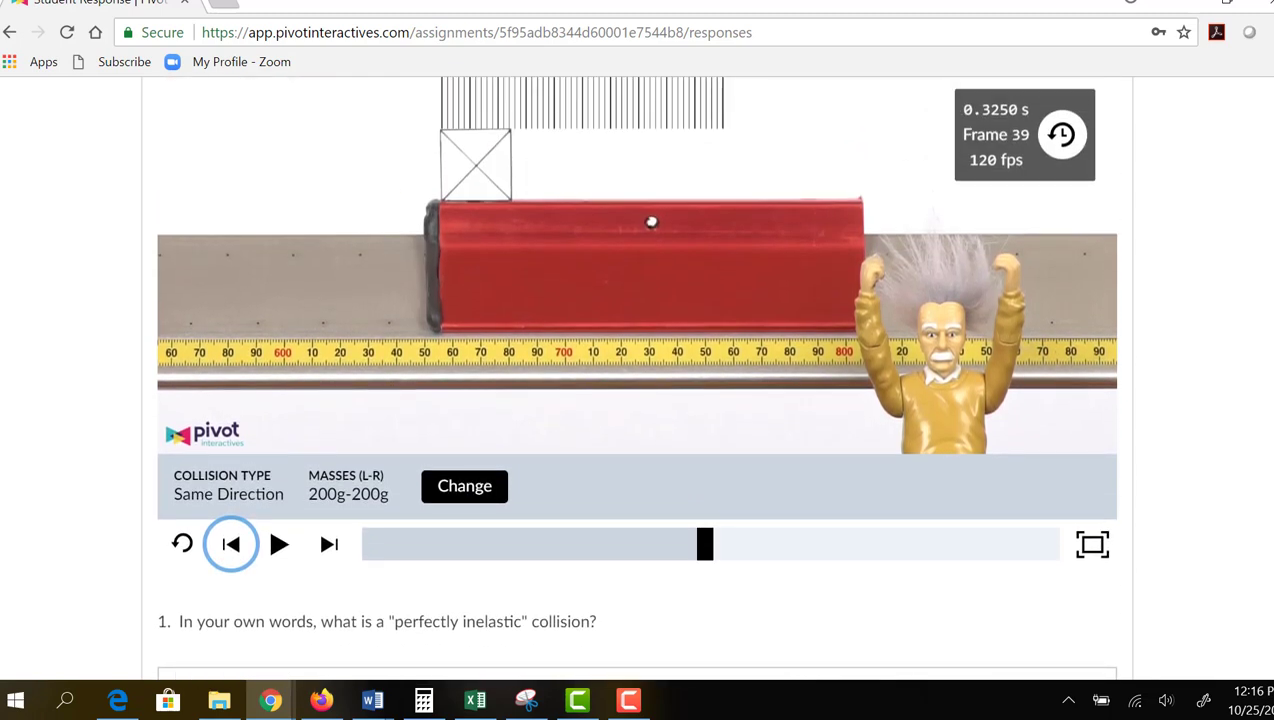
Step: Switch to Calculator, clear it and divide 0.025 by 0.325 to get the right glider's initial velocity
key("alt+Tab")
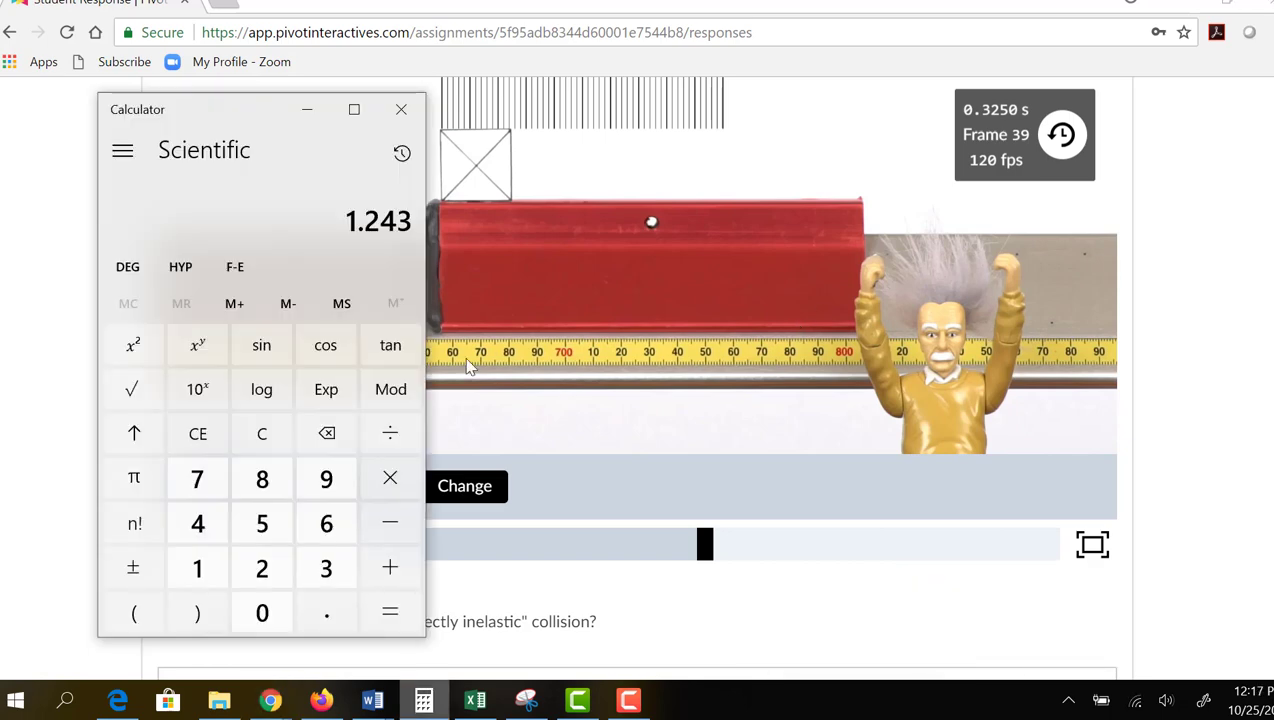
left_click(262, 437)
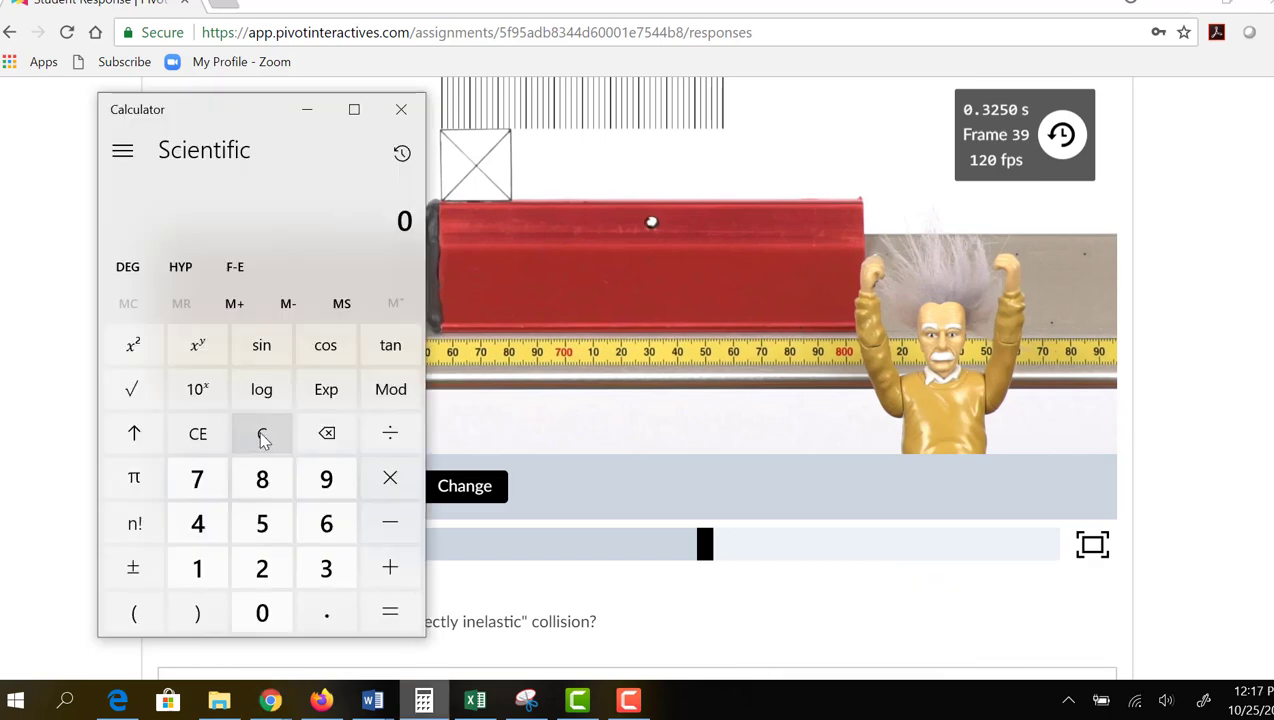
left_click(322, 614)
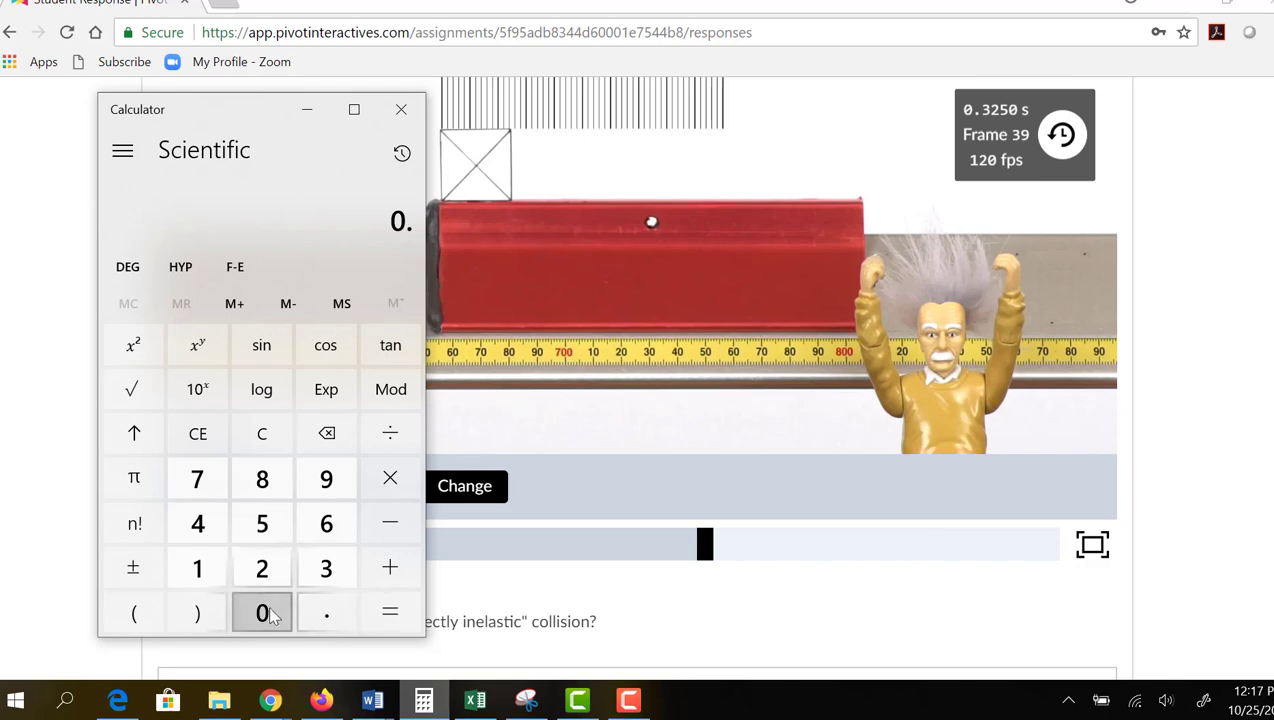
left_click(264, 613)
left_click(262, 568)
left_click(262, 523)
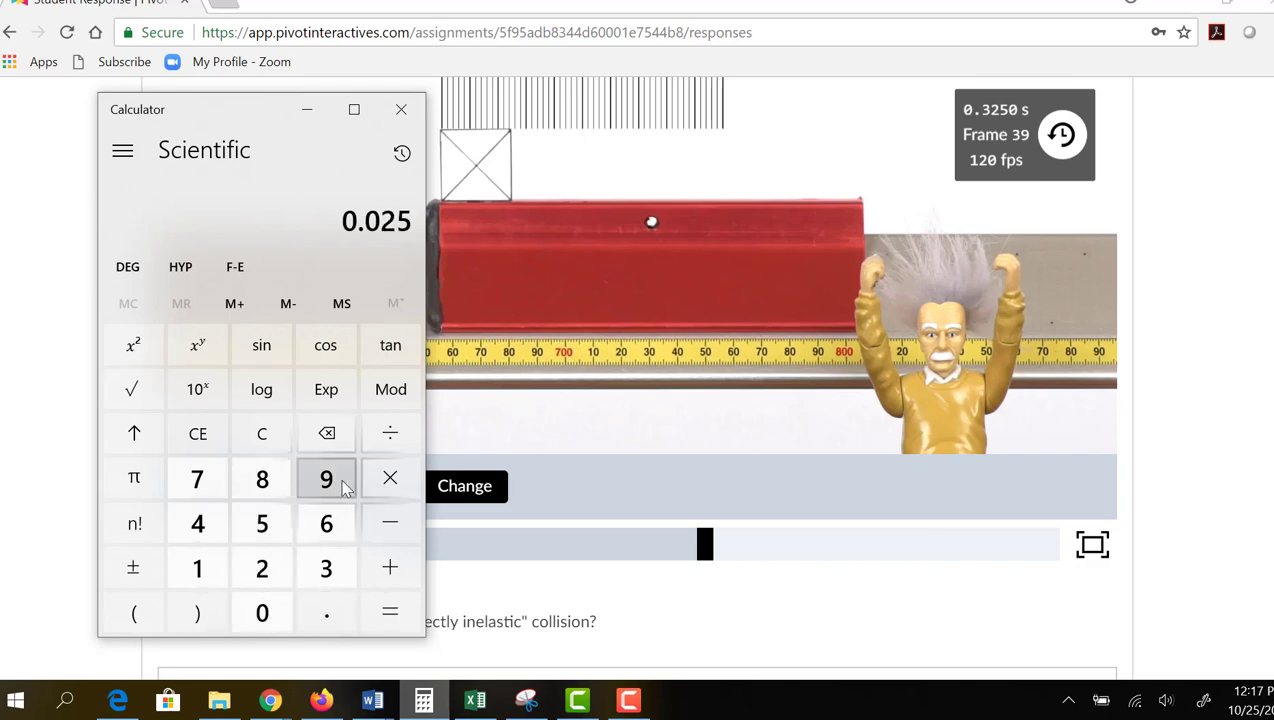
left_click(393, 437)
left_click(324, 612)
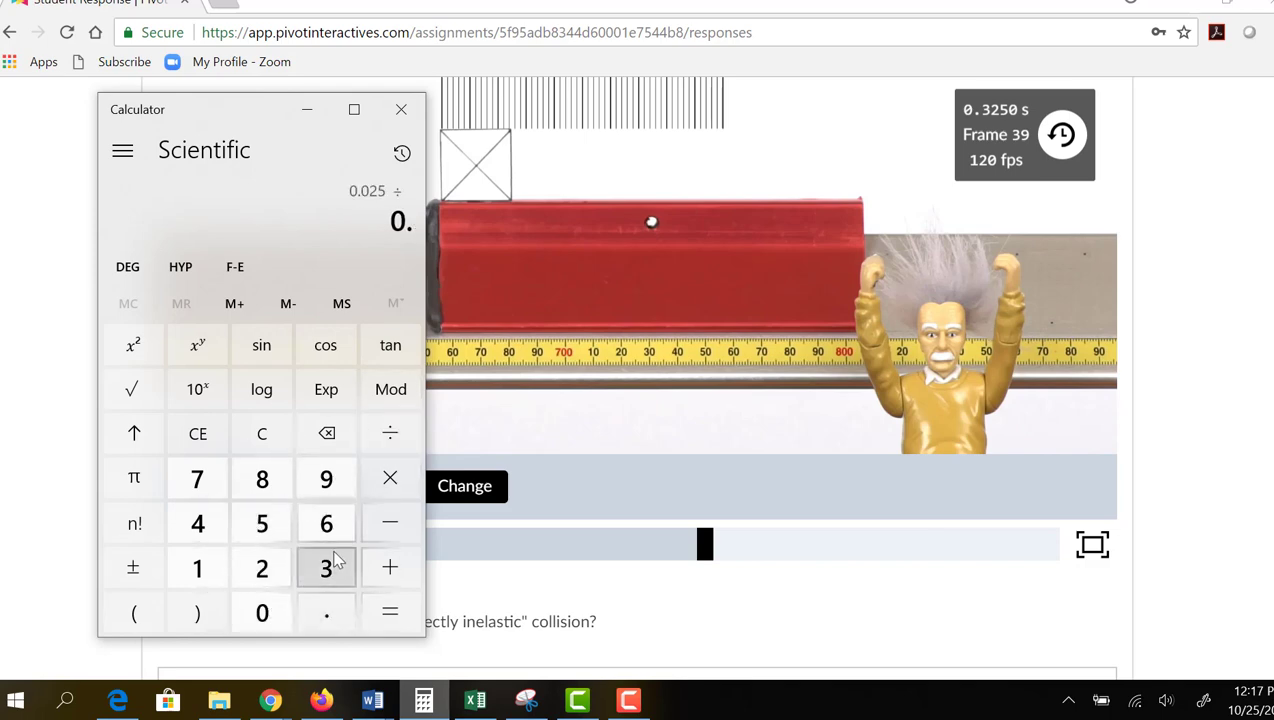
left_click(327, 568)
left_click(262, 568)
left_click(260, 526)
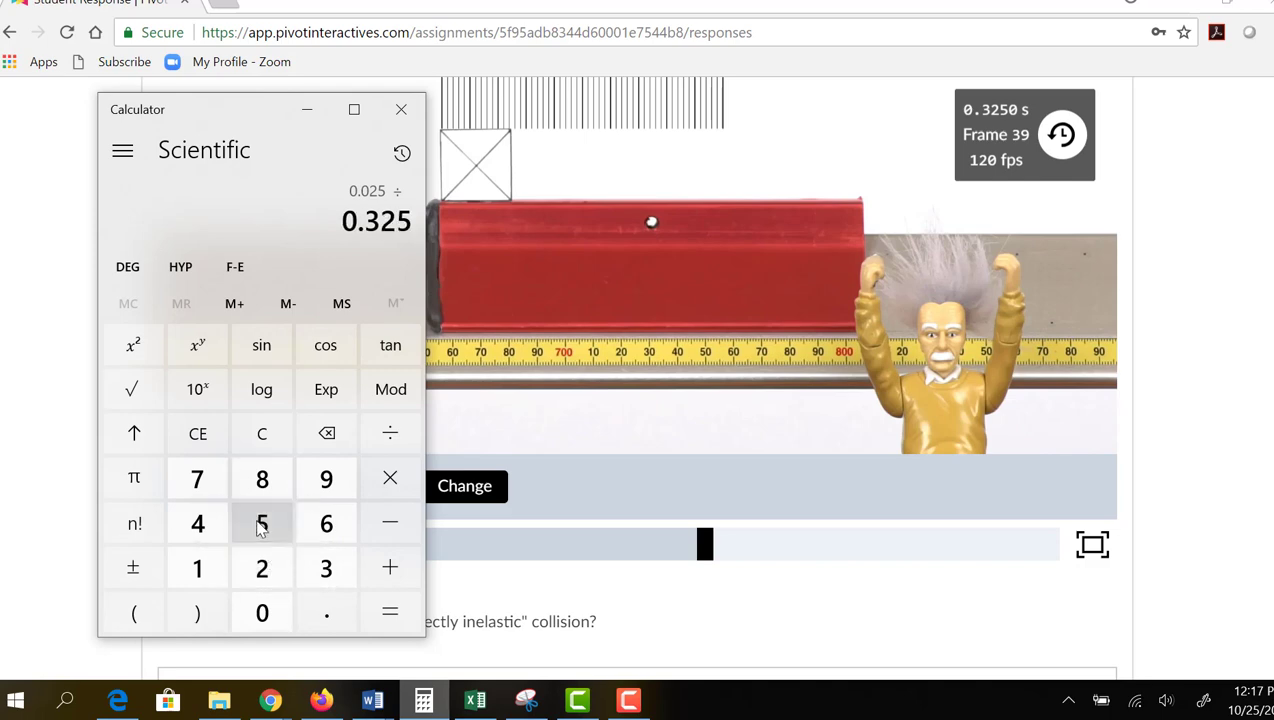
left_click(391, 615)
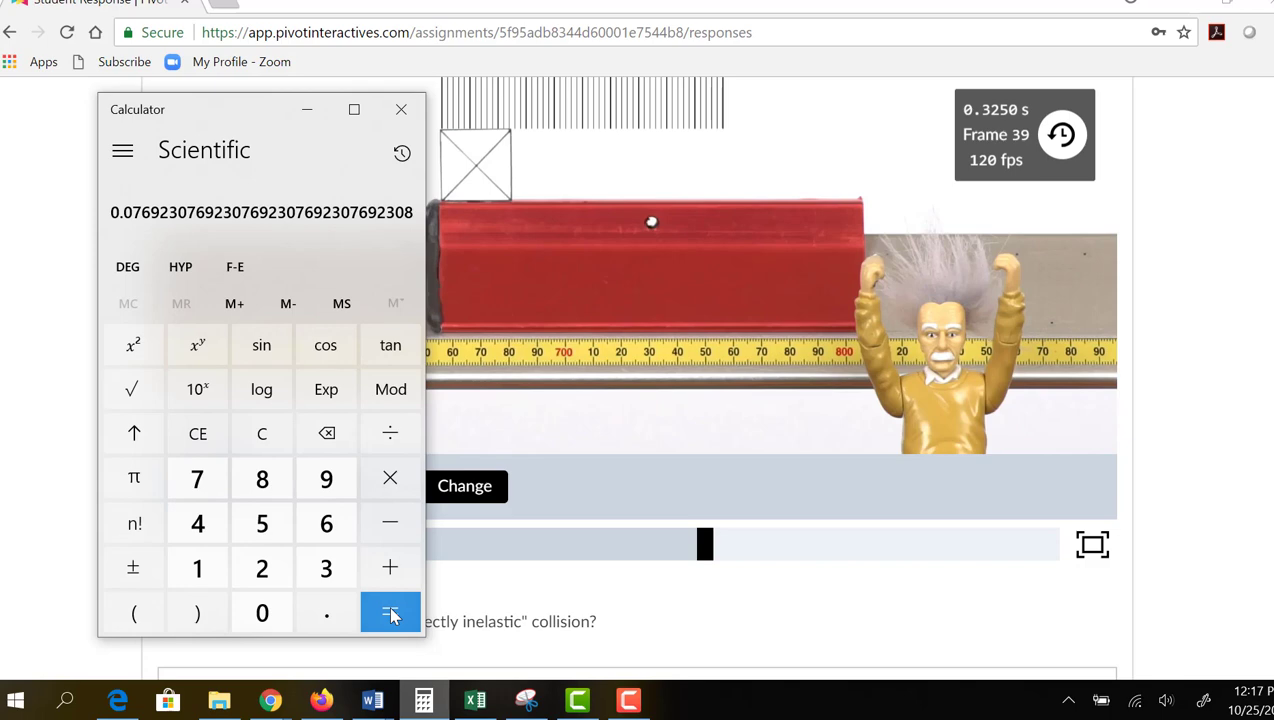
Step: Return to the Pivot Interactives data table and enter .0769 as the right initial velocity in row 7, Same Direction
key("alt+Tab")
scroll(390, 612, "up", 1)
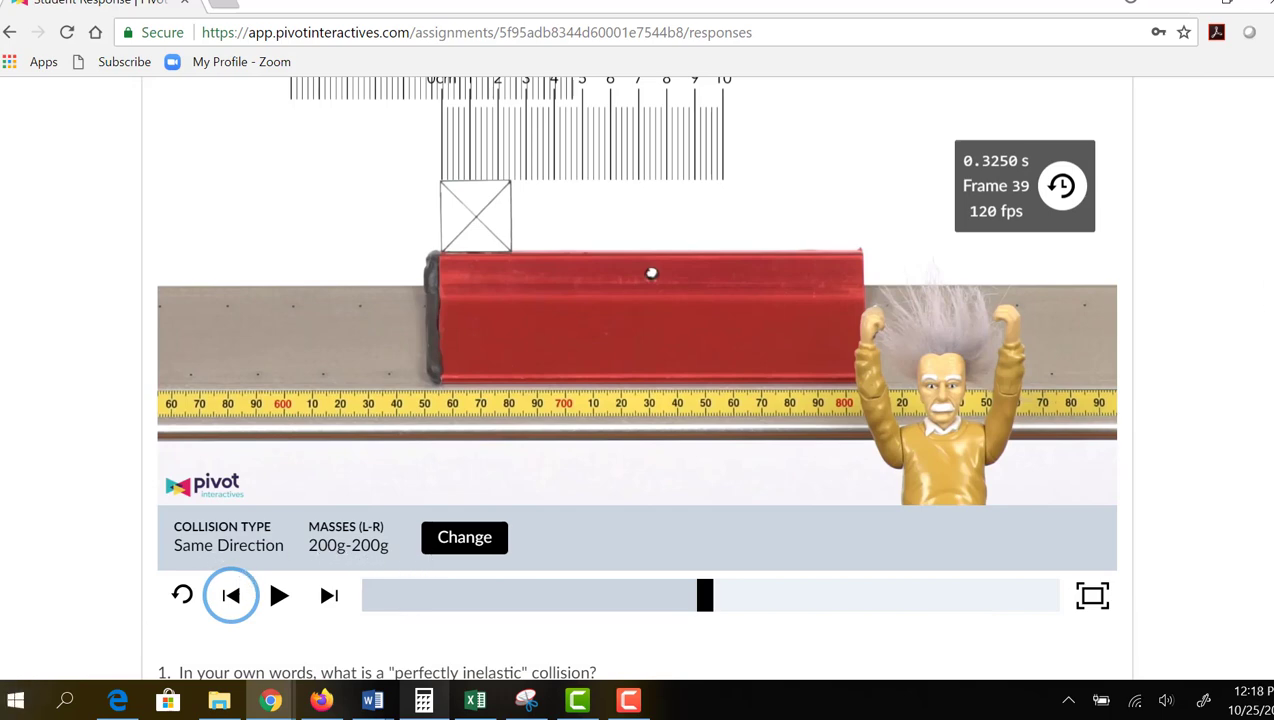
scroll(636, 377, "down", 12)
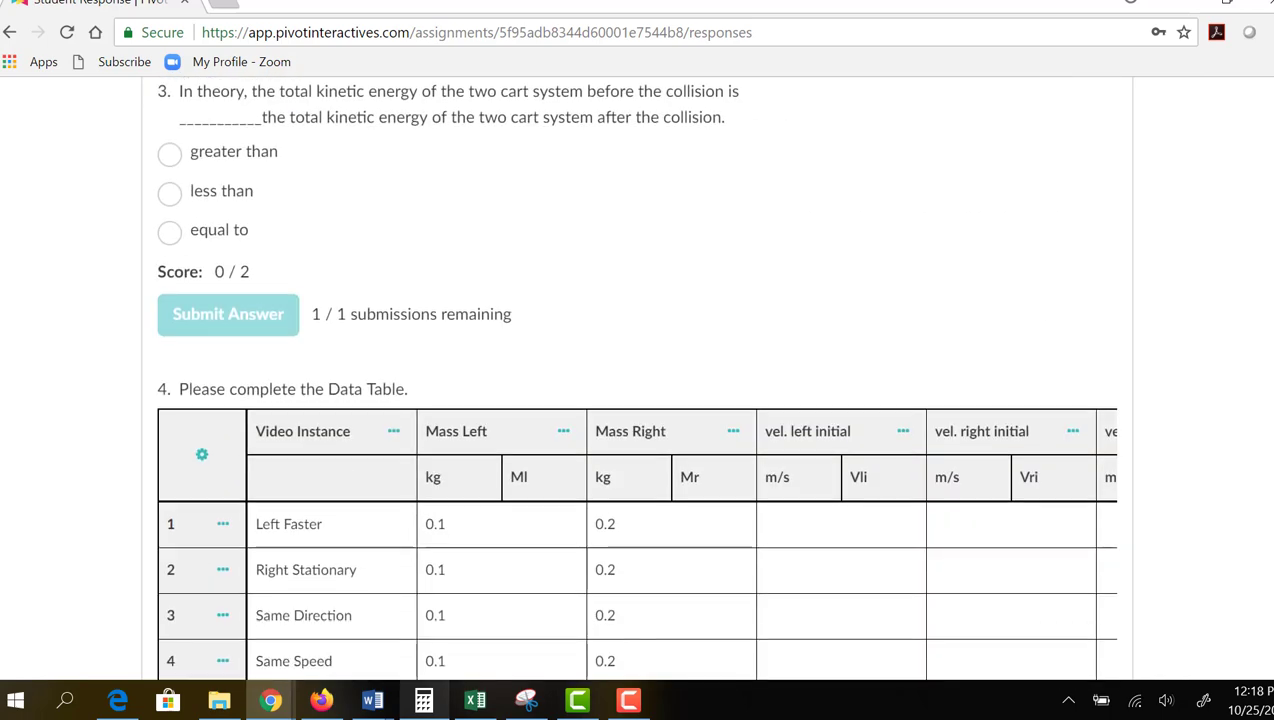
scroll(778, 543, "down", 4)
scroll(778, 543, "up", 1)
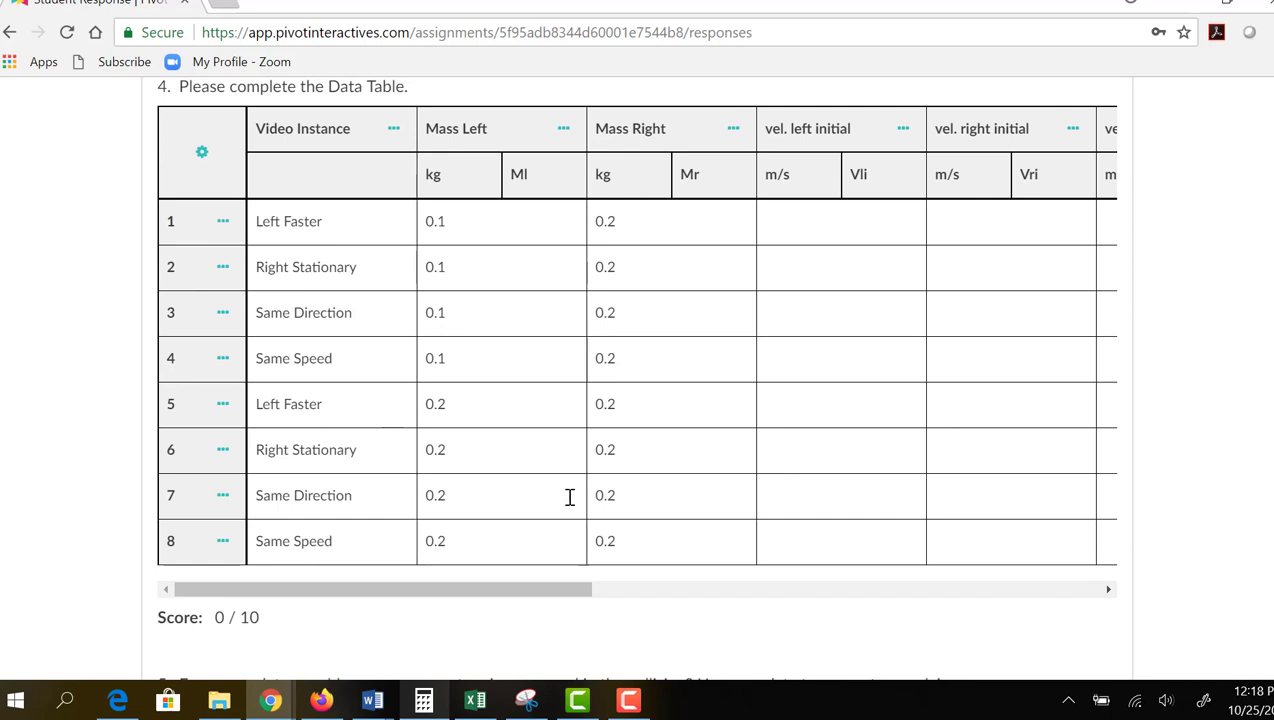
left_click(972, 497)
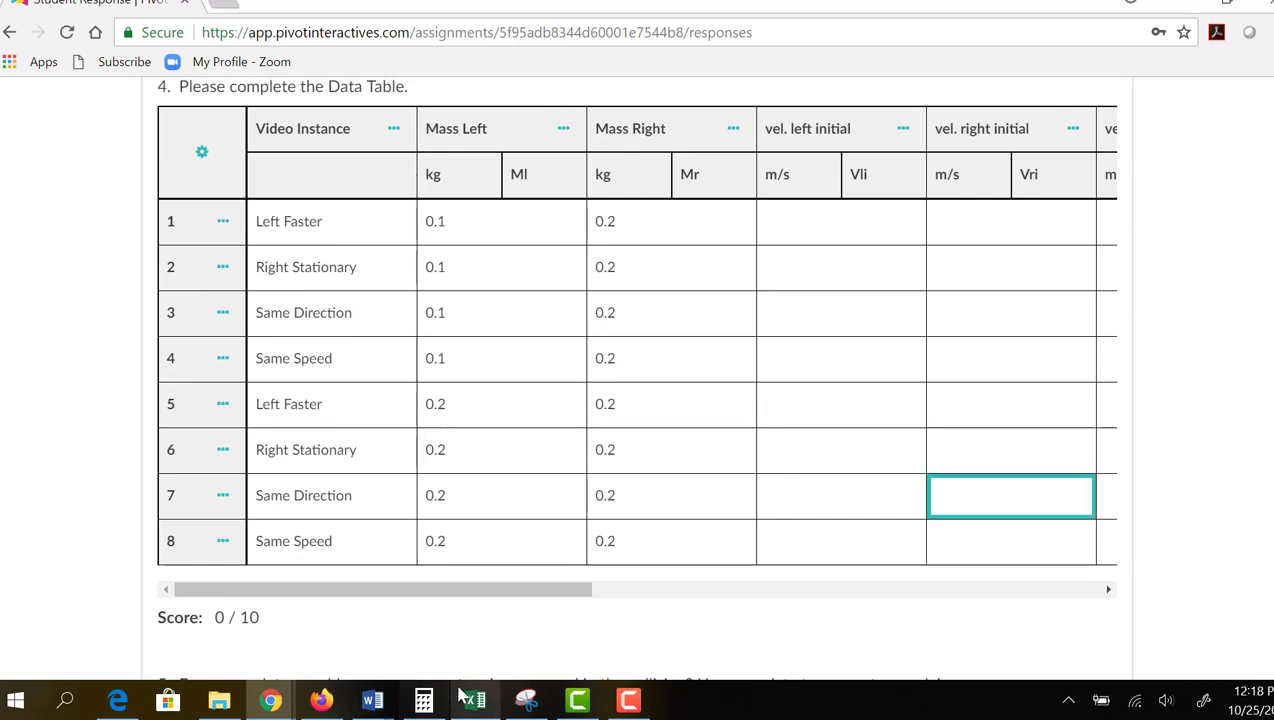
left_click(424, 703)
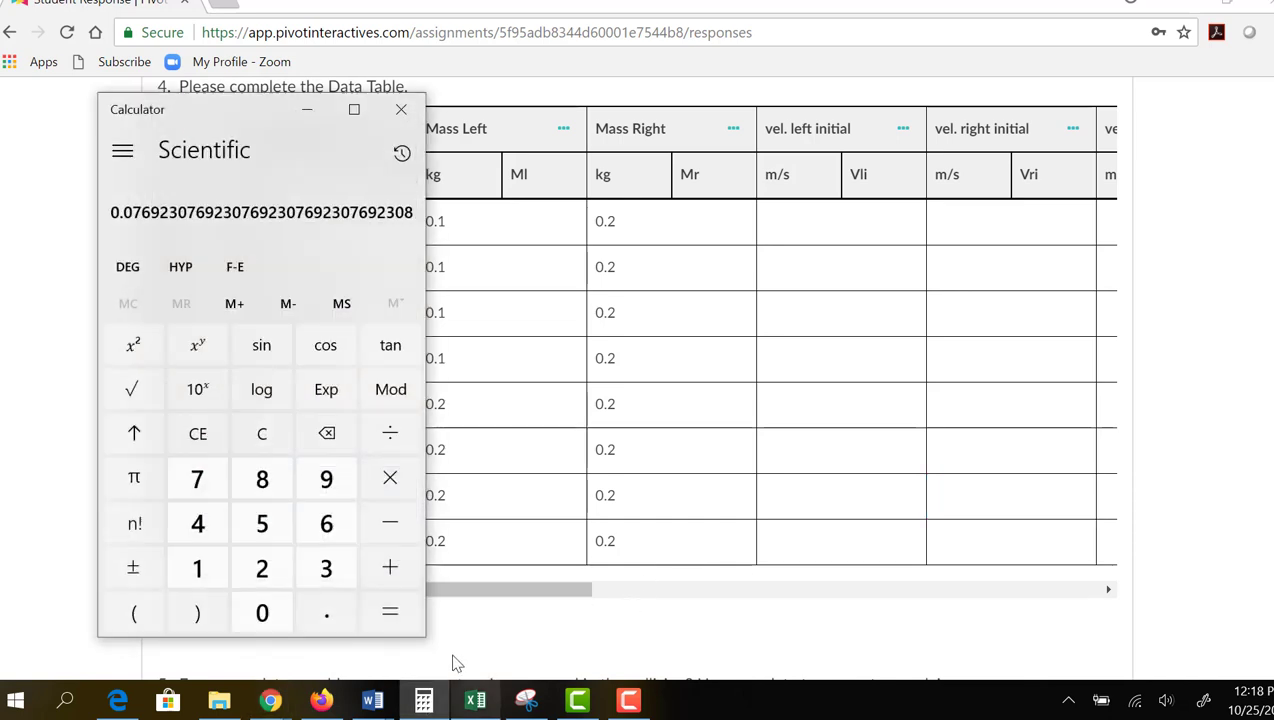
left_click(598, 624)
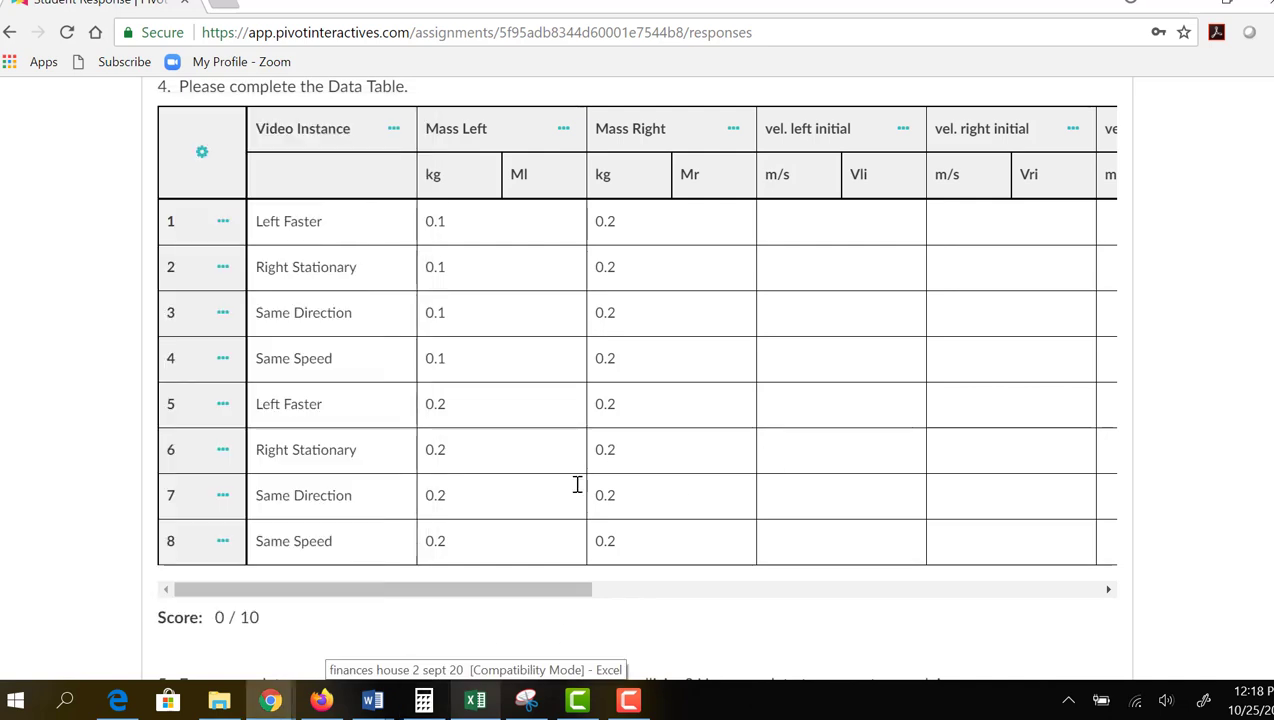
left_click(973, 501)
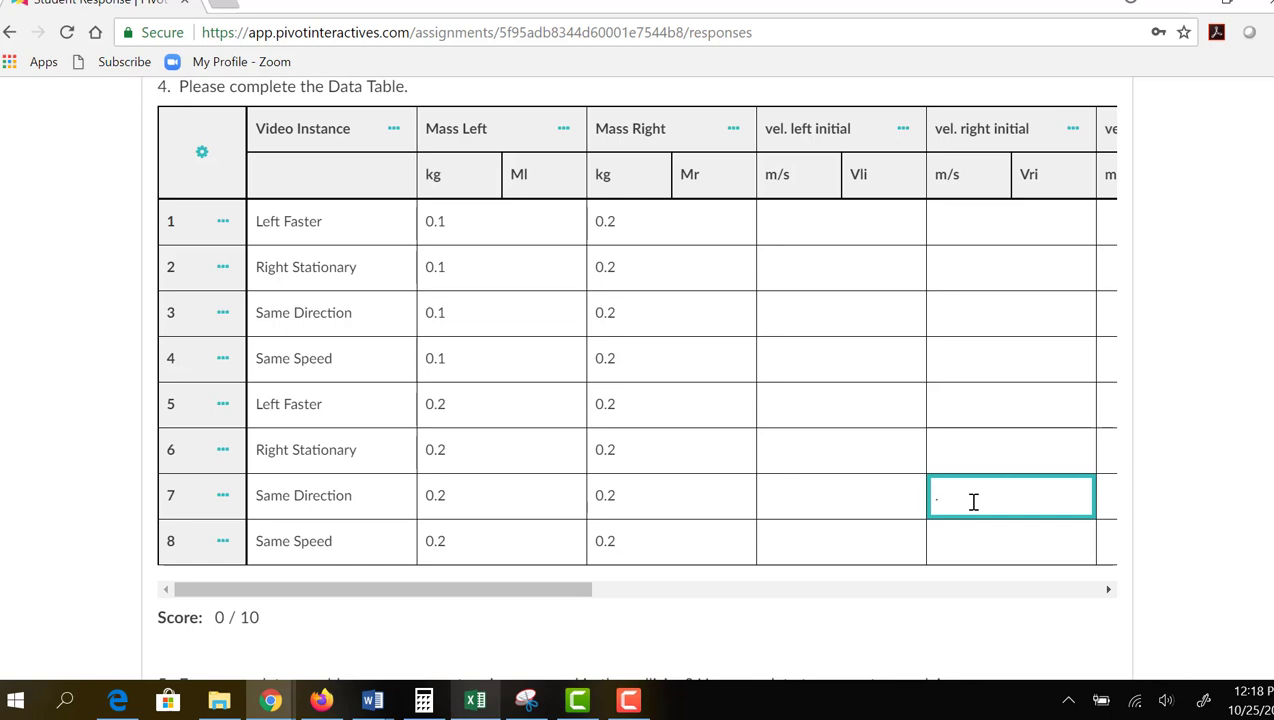
type(".0769")
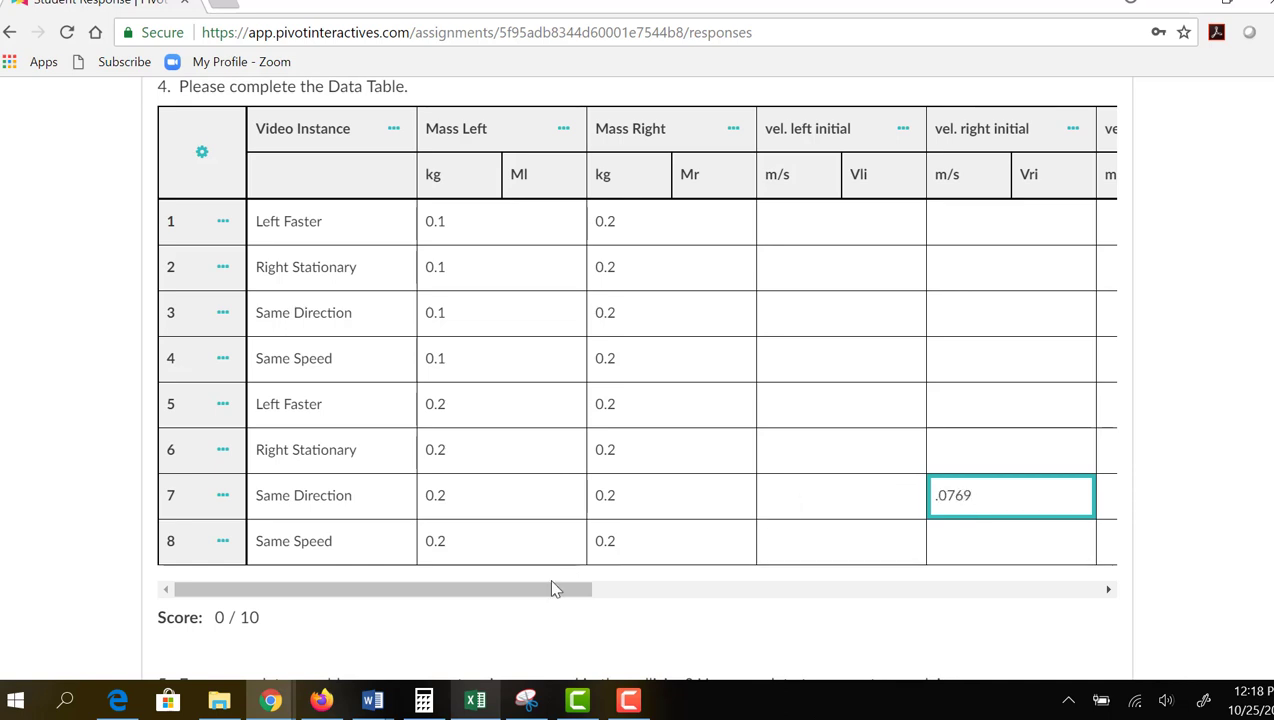
left_click(425, 703)
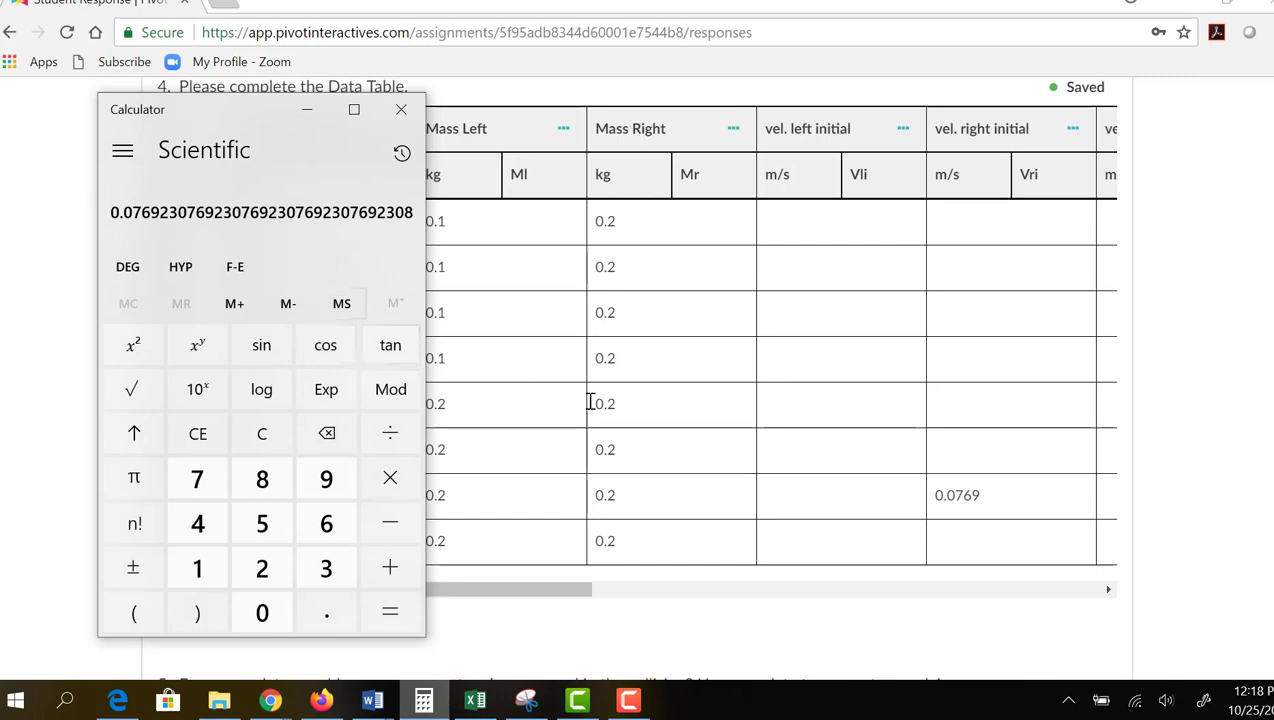
left_click(1262, 392)
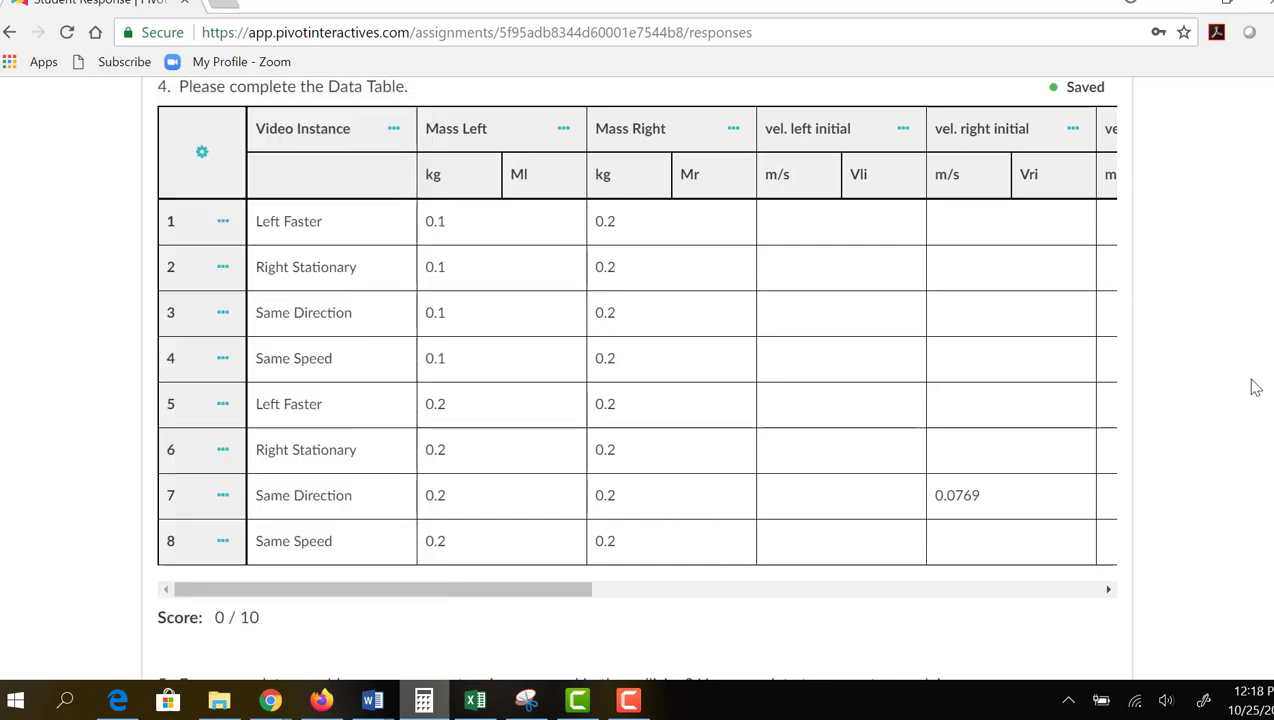
Step: Advance the video until the left glider's square is in view, align the lower ruler's 0 cm mark with its right edge and zero the stopwatch
scroll(637, 376, "up", 15)
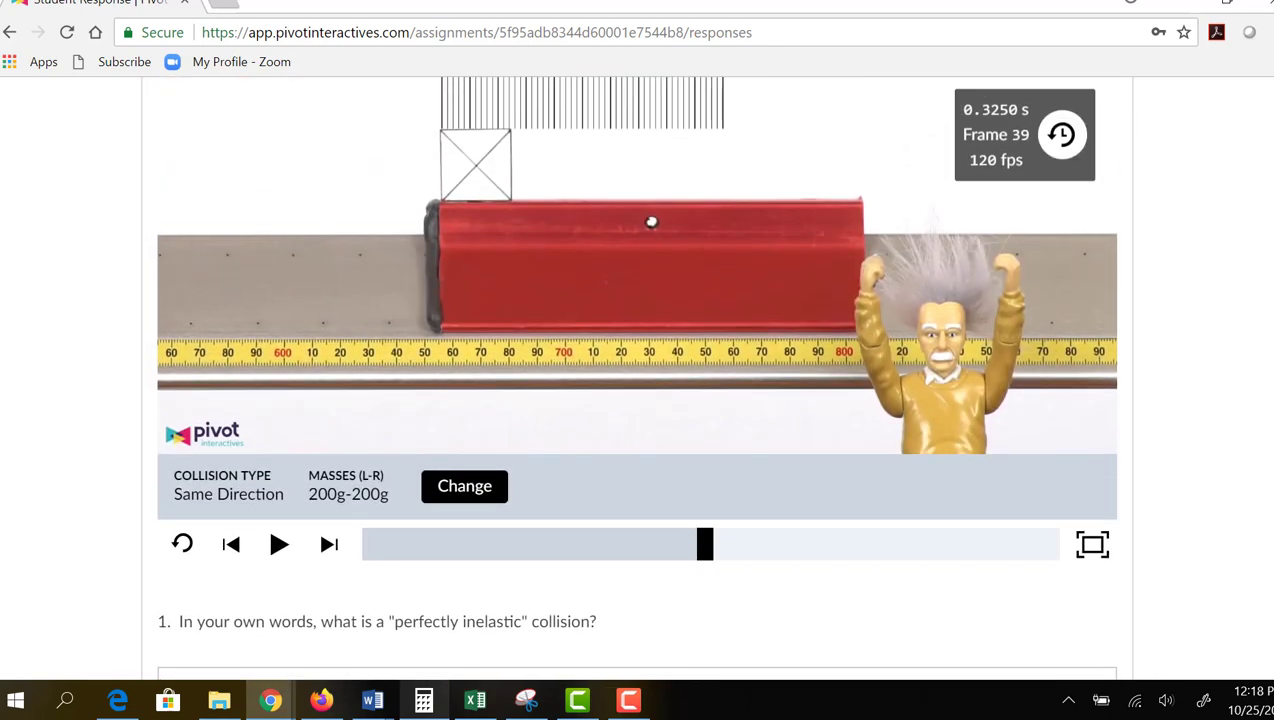
left_click(708, 544)
left_click_drag(707, 544, 765, 540)
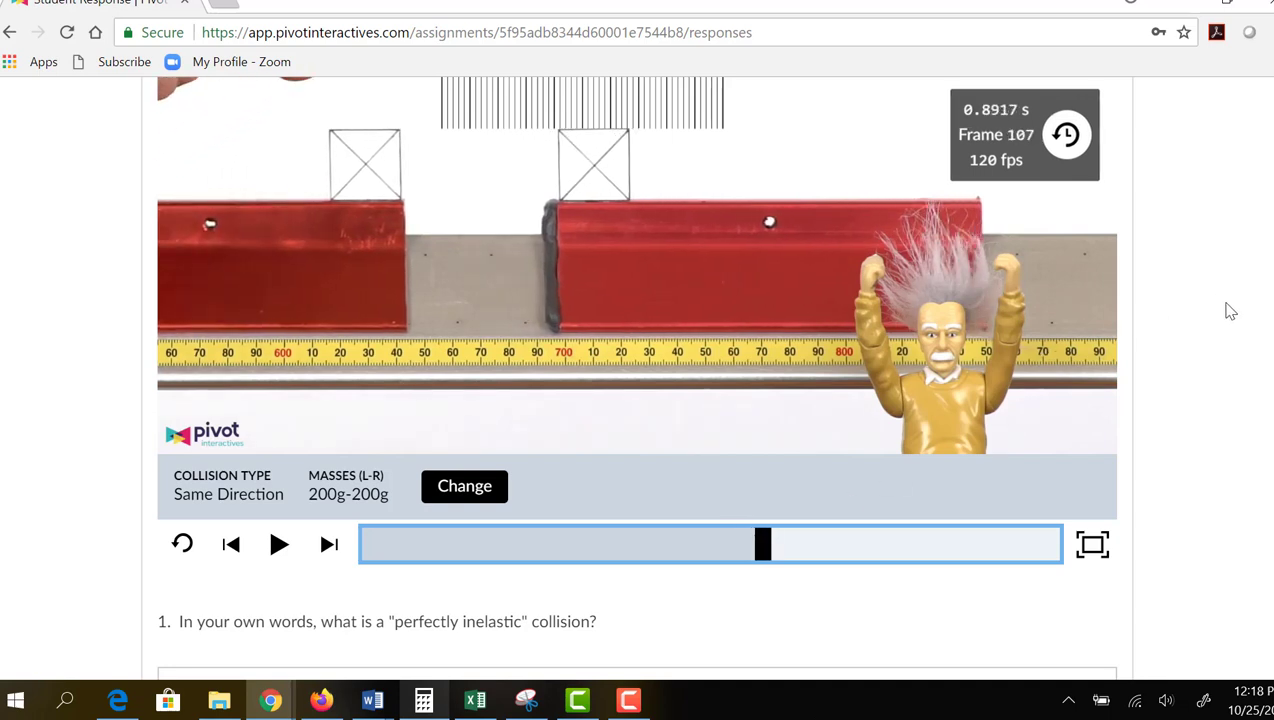
scroll(636, 377, "up", 2)
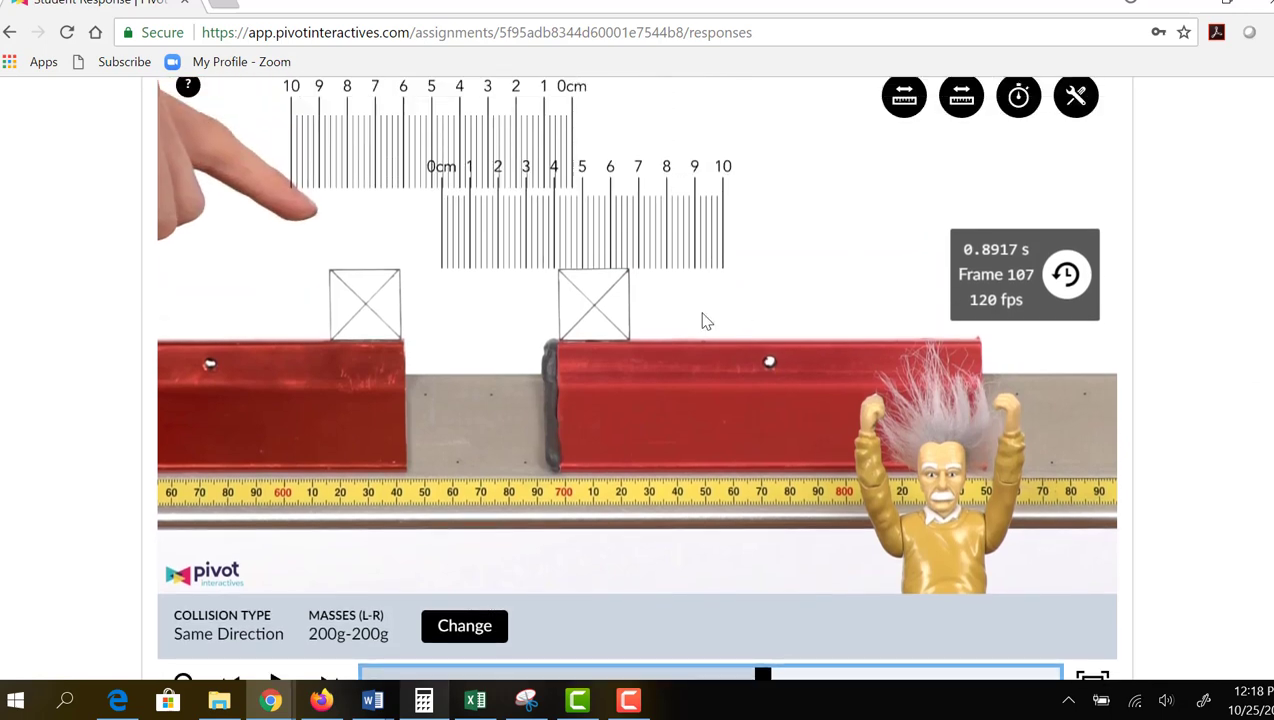
left_click_drag(534, 209, 493, 214)
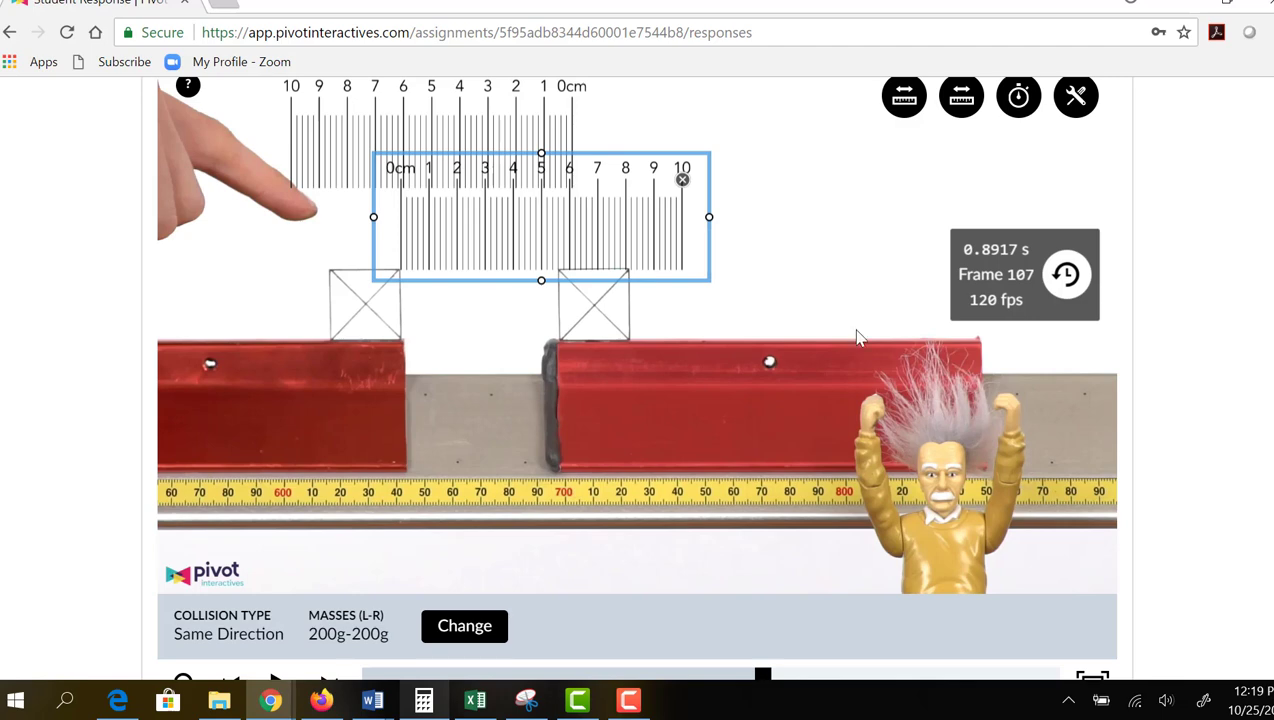
left_click(1065, 276)
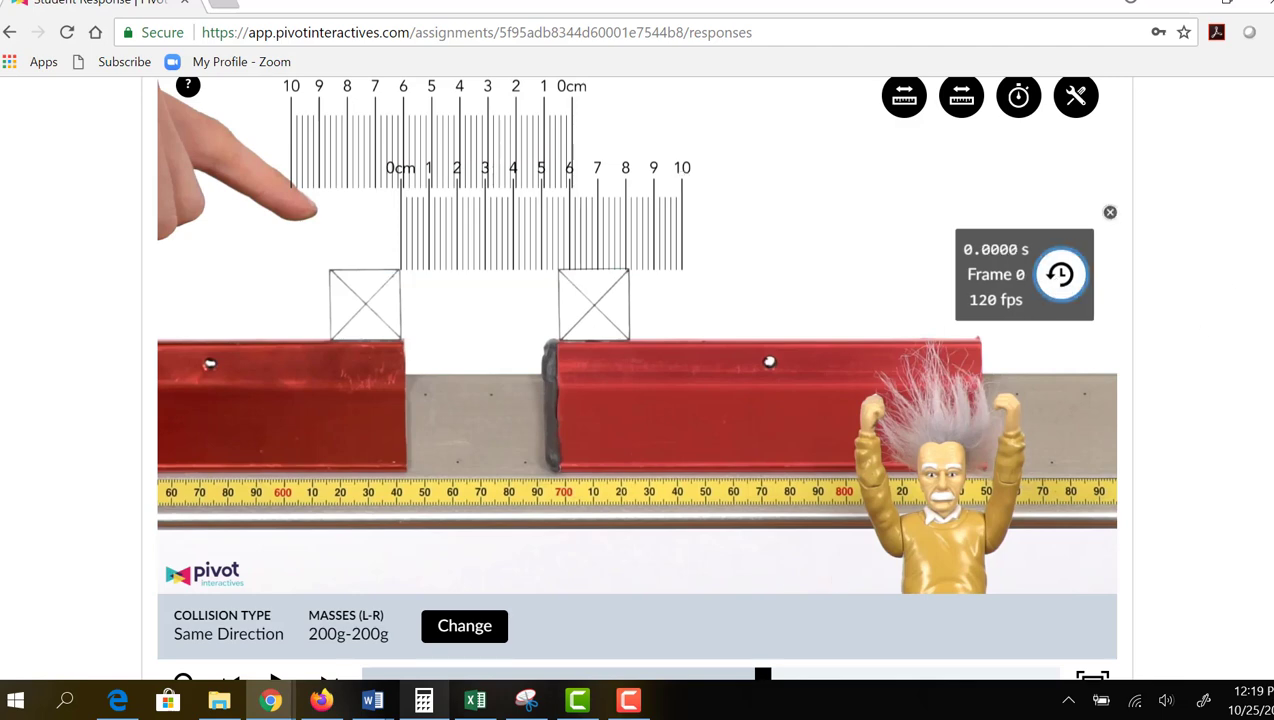
Step: Advance the video until the left square's left edge reaches the lower ruler's 0 cm mark, comparing frames 14 and 15
scroll(867, 489, "down", 1)
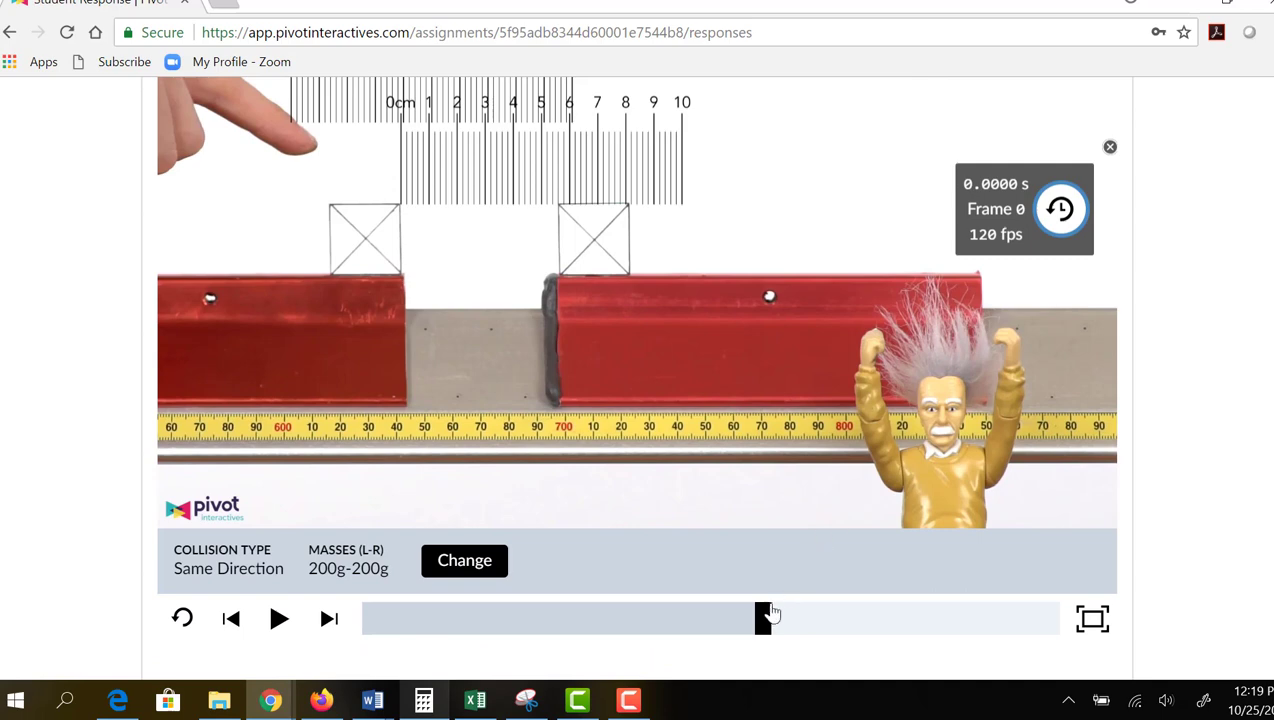
left_click_drag(765, 622, 778, 622)
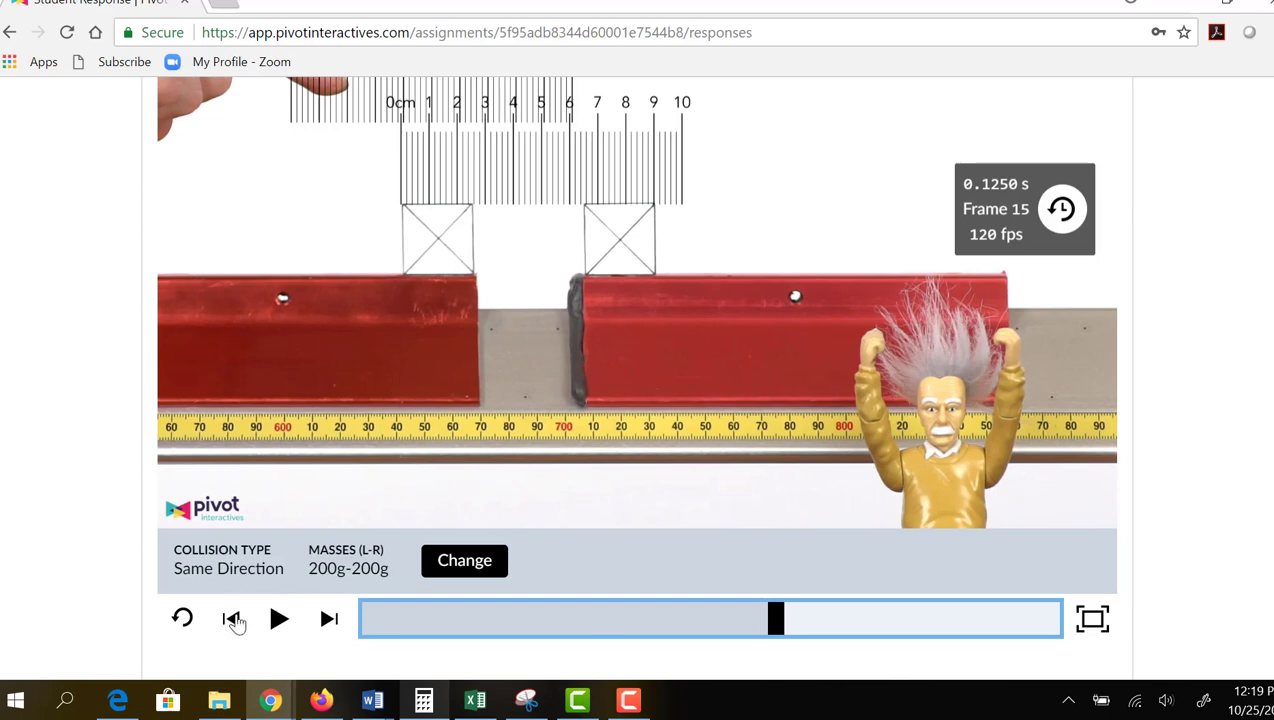
left_click(233, 621)
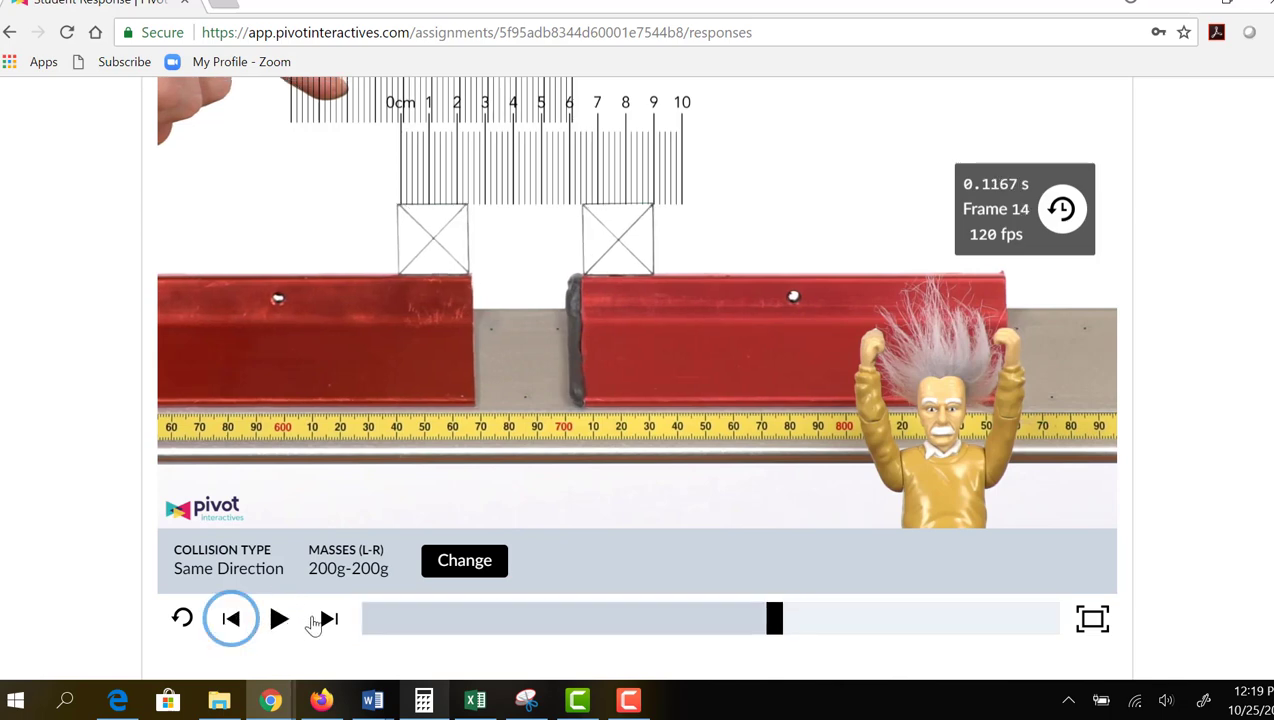
left_click(328, 621)
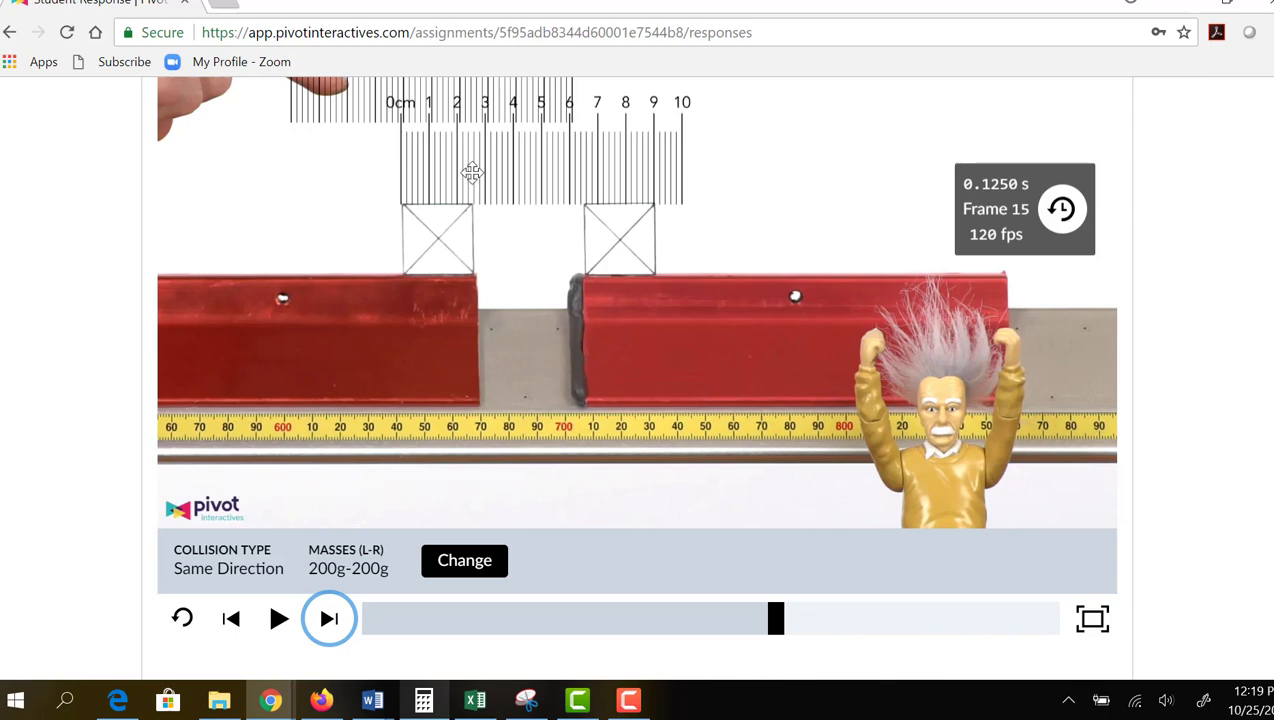
Step: Rewind the video slightly, realign the lower ruler's 0 cm mark with the left square's right edge and zero the stopwatch
left_click_drag(483, 171, 508, 165)
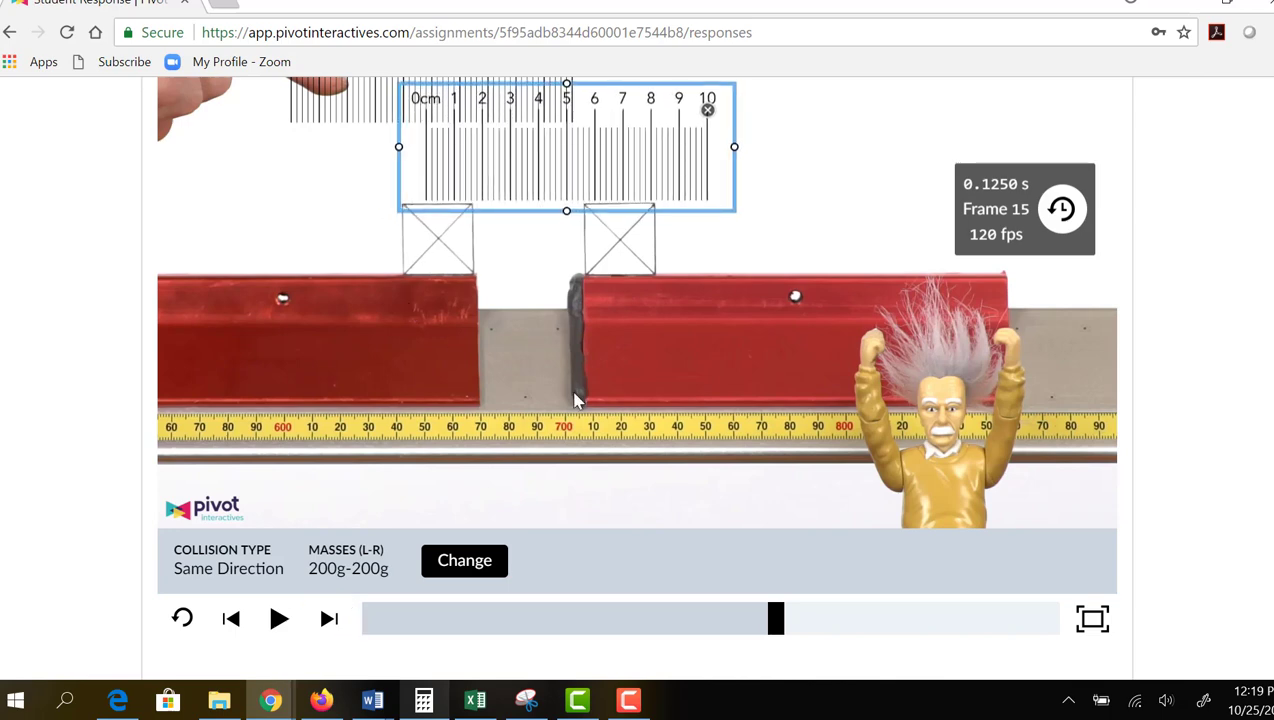
left_click_drag(774, 617, 761, 619)
left_click_drag(494, 183, 463, 186)
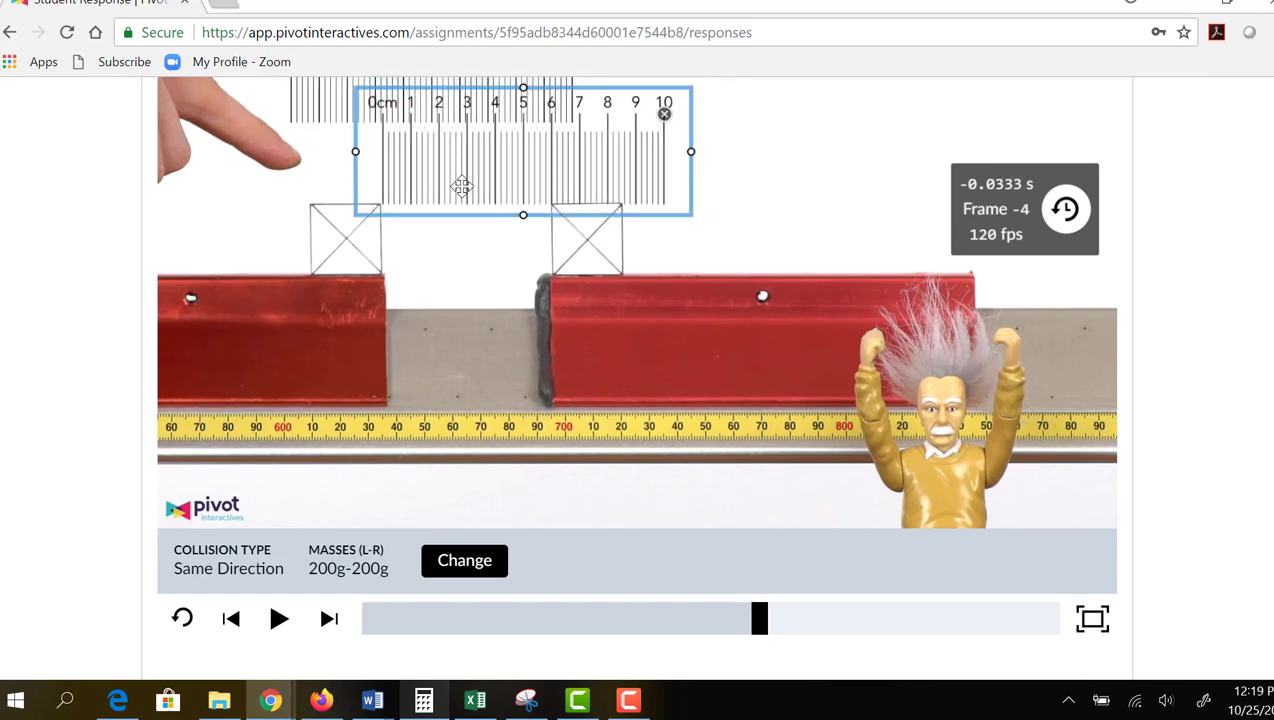
left_click_drag(462, 186, 462, 186)
left_click_drag(446, 172, 444, 172)
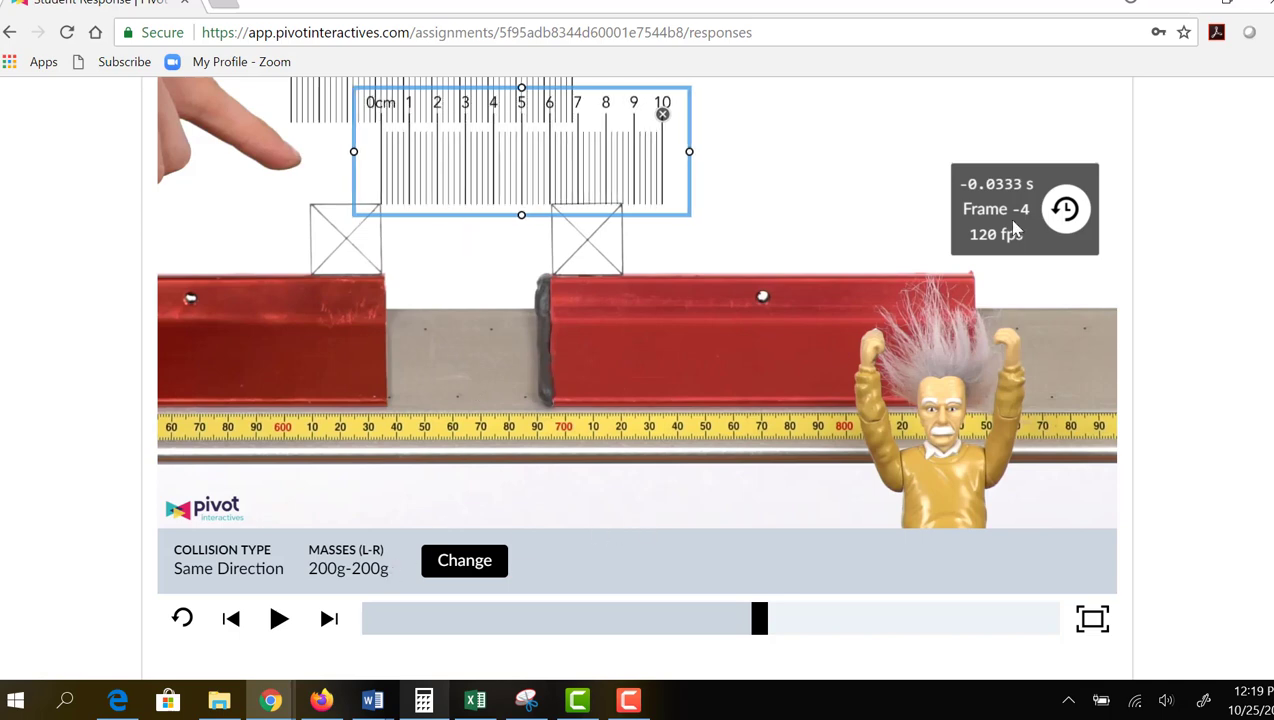
left_click(1063, 210)
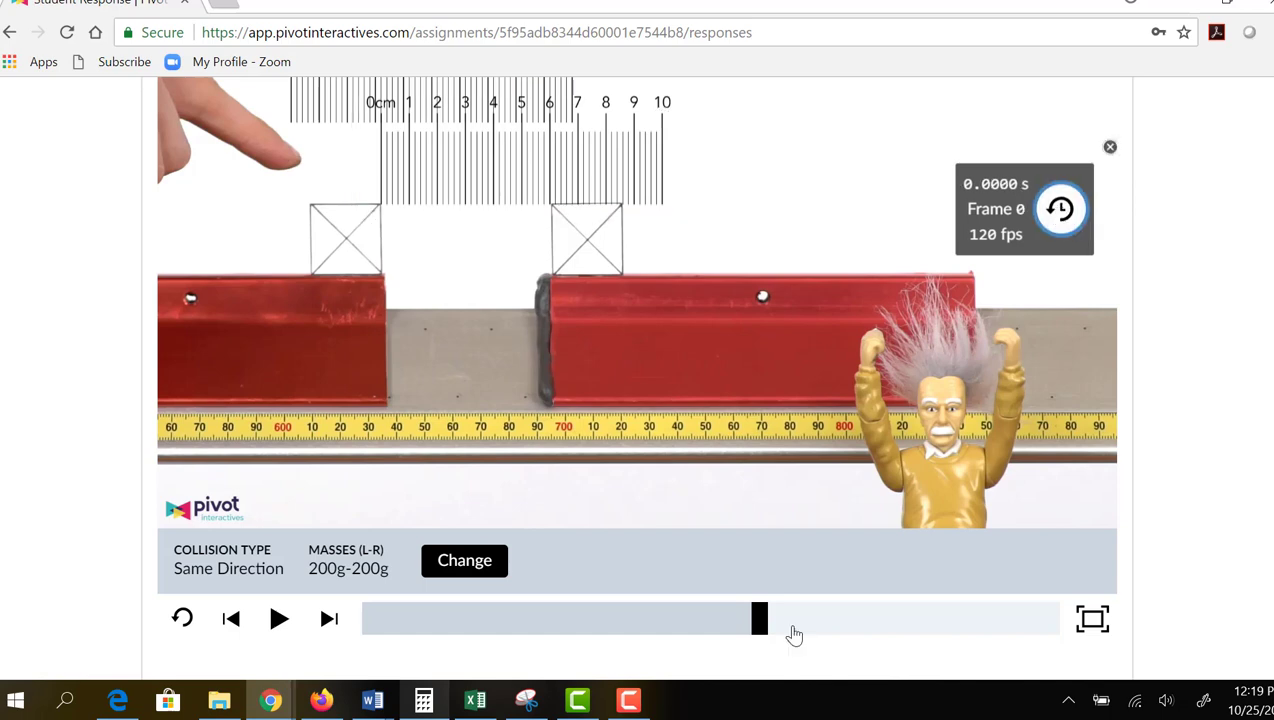
Step: Time the left square's passage across the realigned 0 cm mark by switching between frames 14 and 15
left_click_drag(762, 614, 775, 619)
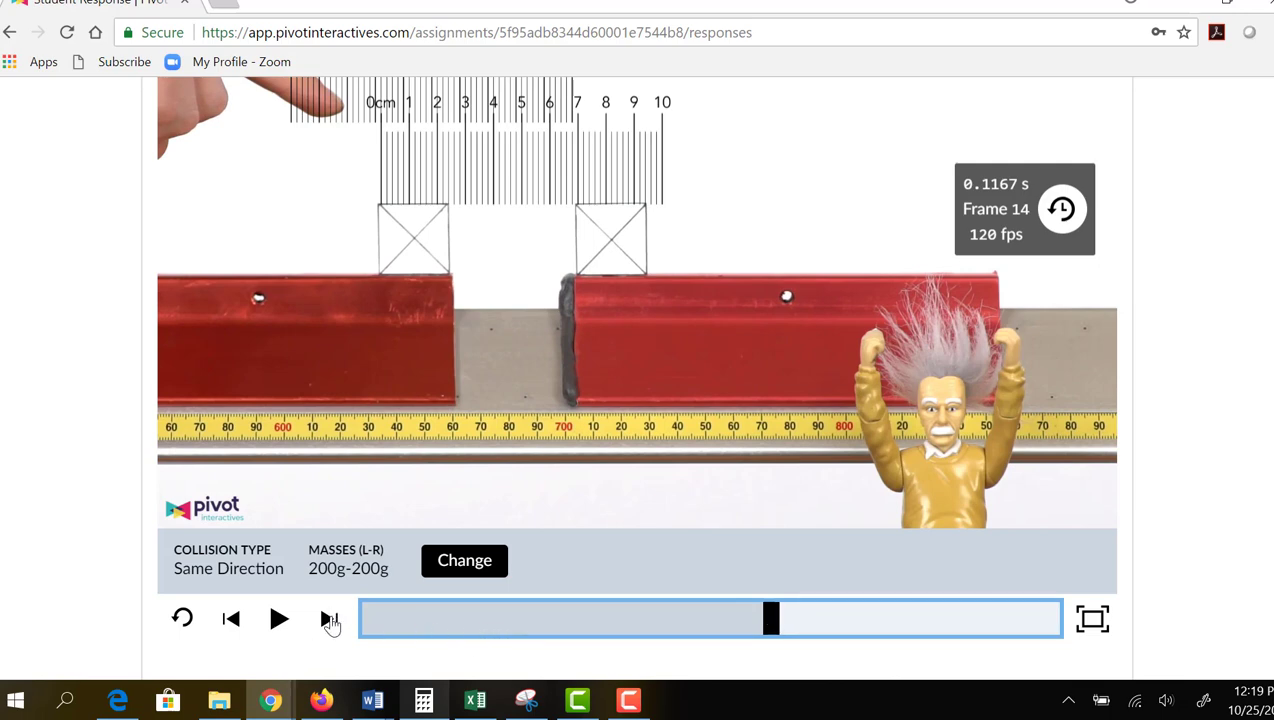
left_click(329, 620)
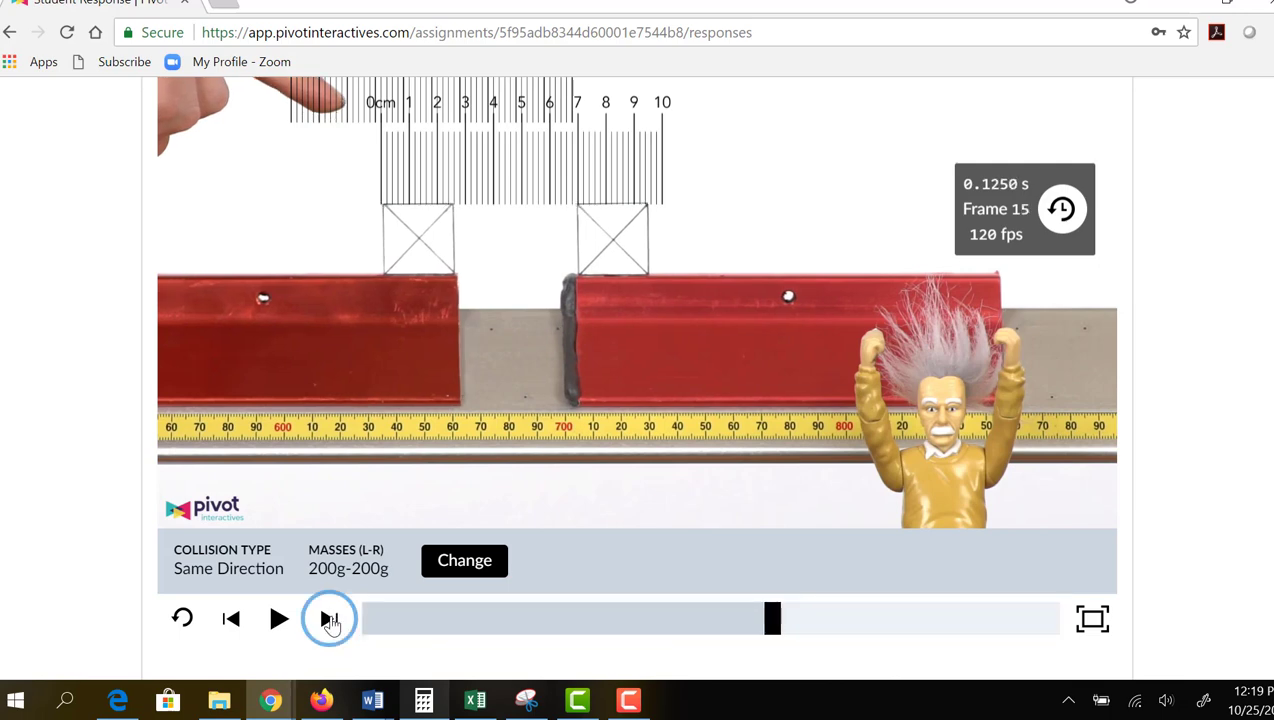
left_click(232, 621)
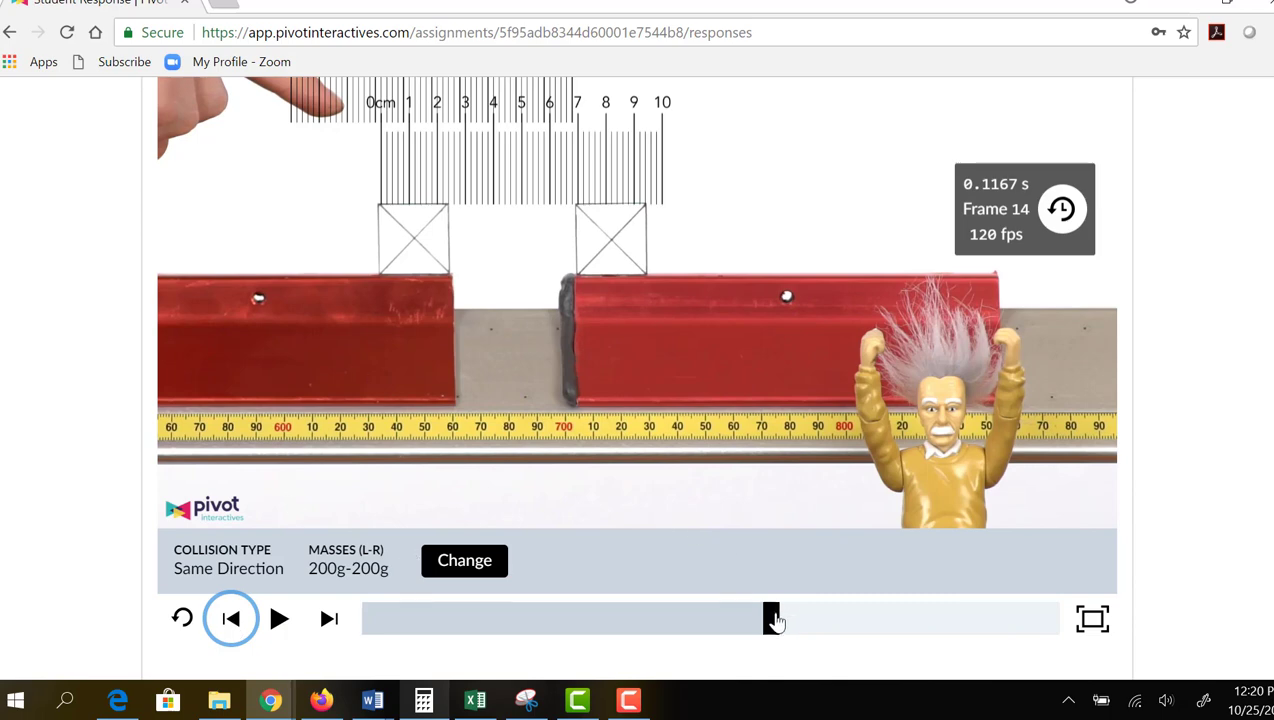
left_click_drag(774, 621, 775, 622)
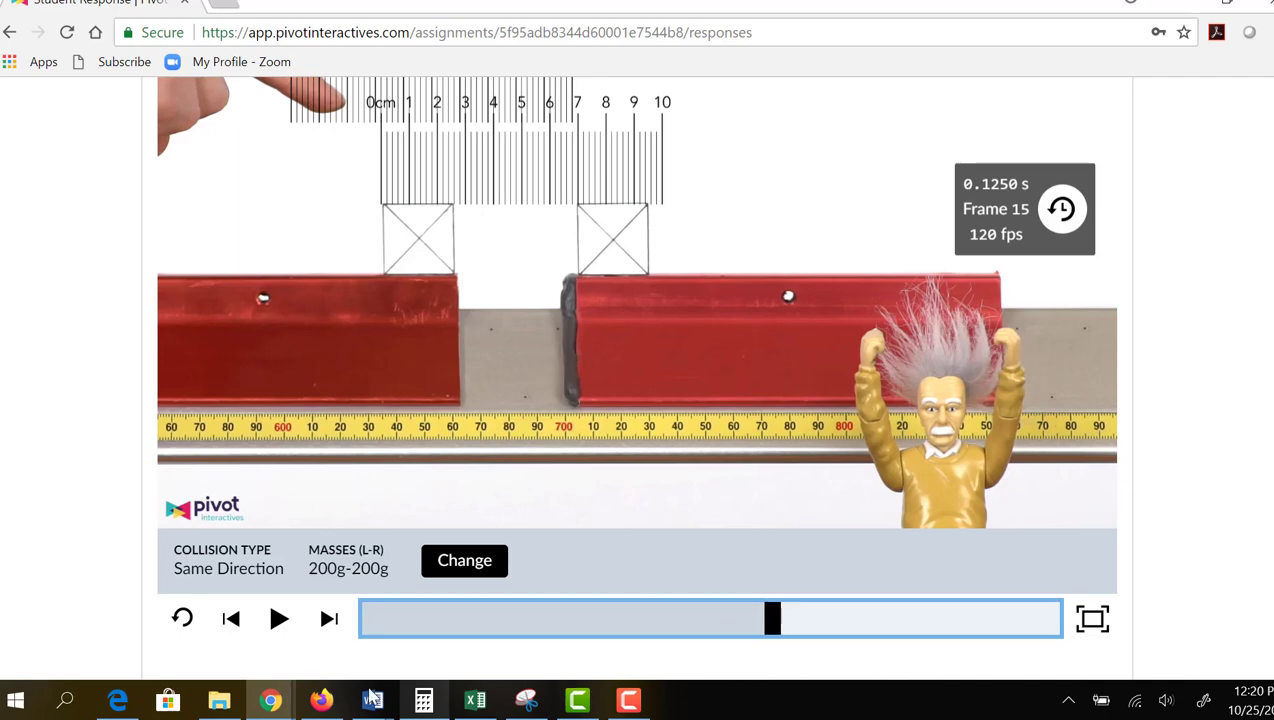
left_click(232, 622)
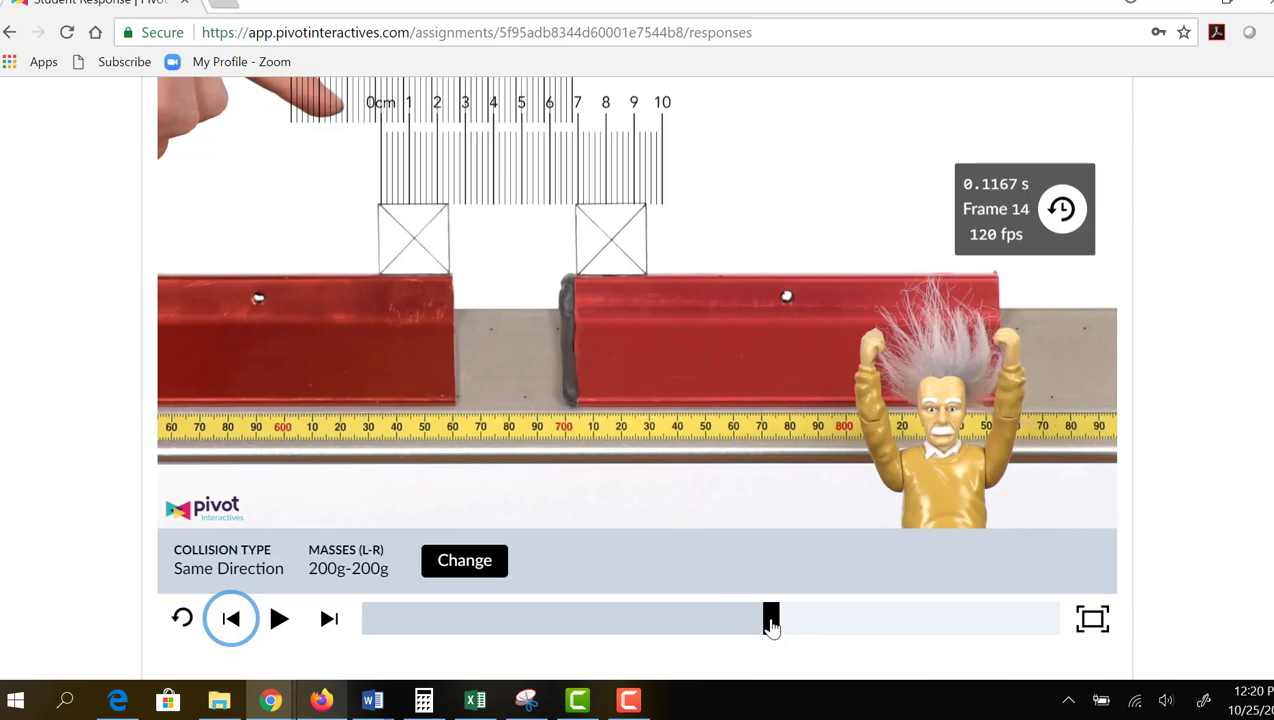
Step: Retime the left square from an earlier frame: zero the stopwatch, realign the ruler's 0 cm mark with its right edge and advance to frame 14
left_click_drag(771, 621, 759, 625)
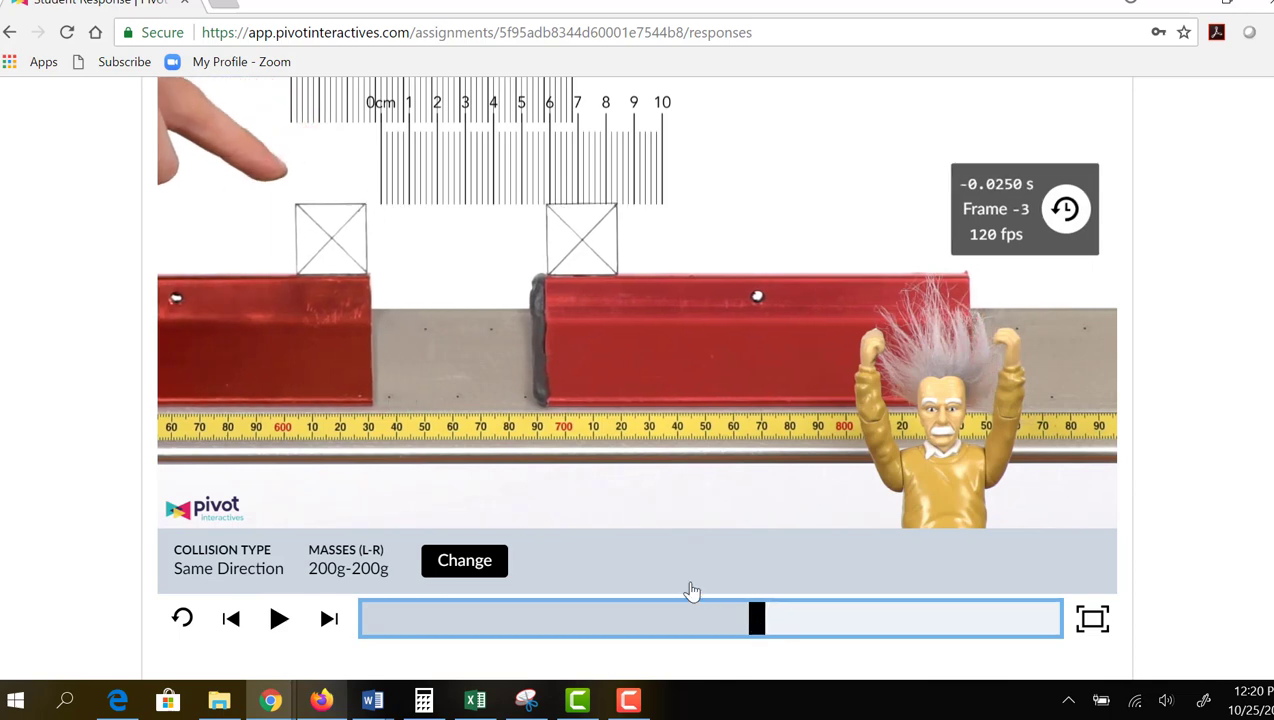
left_click(1062, 208)
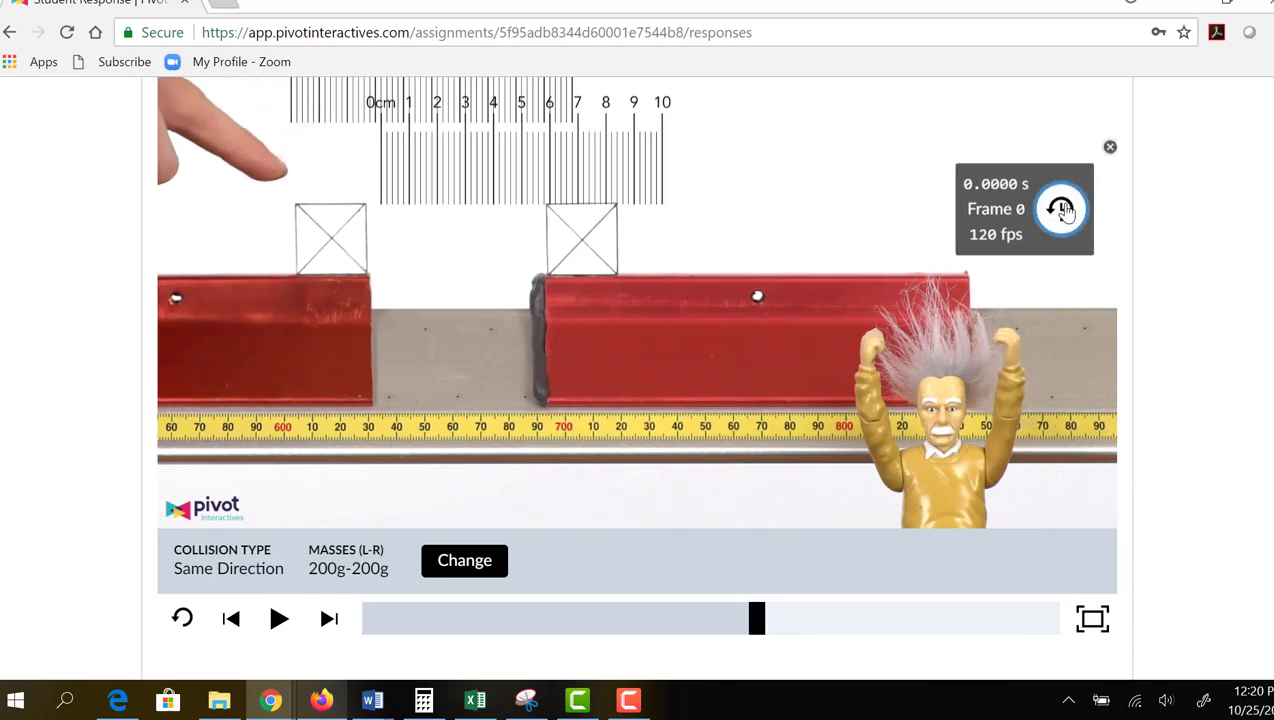
left_click_drag(531, 162, 469, 165)
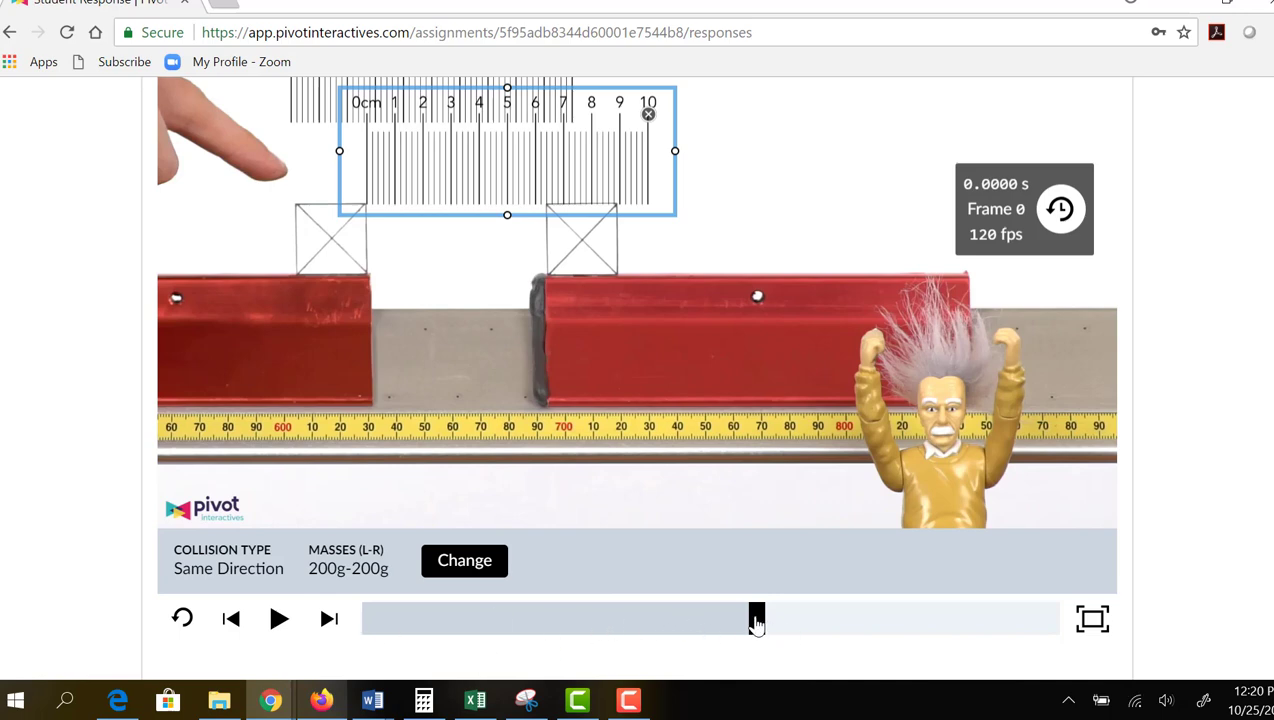
left_click_drag(757, 622, 772, 624)
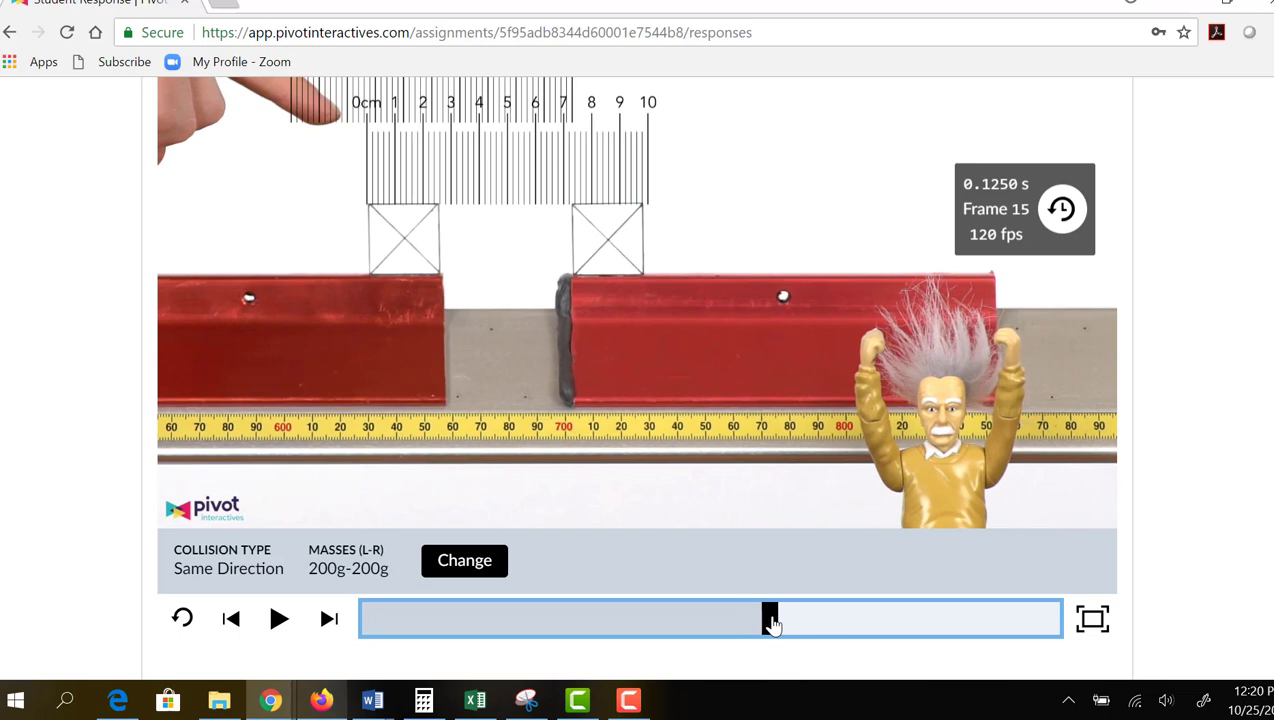
left_click(232, 622)
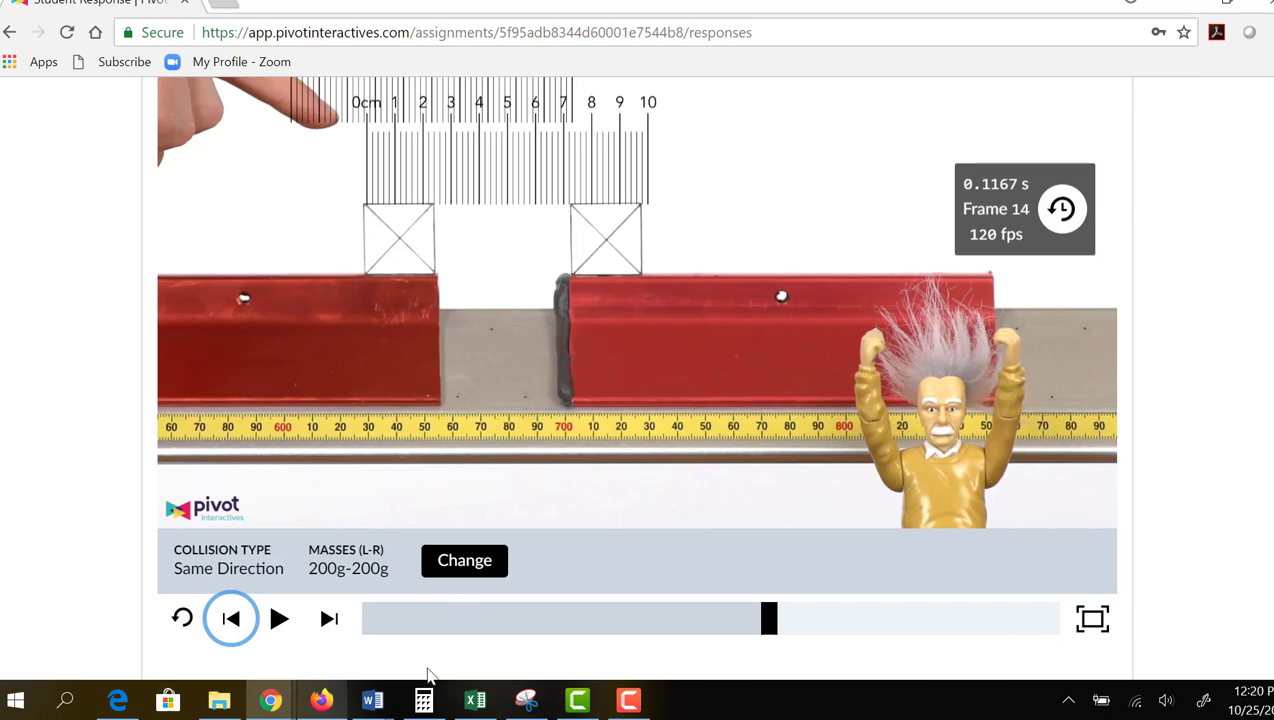
Step: Switch to Calculator, clear it and enter 0.025 as the distance to divide
left_click(424, 700)
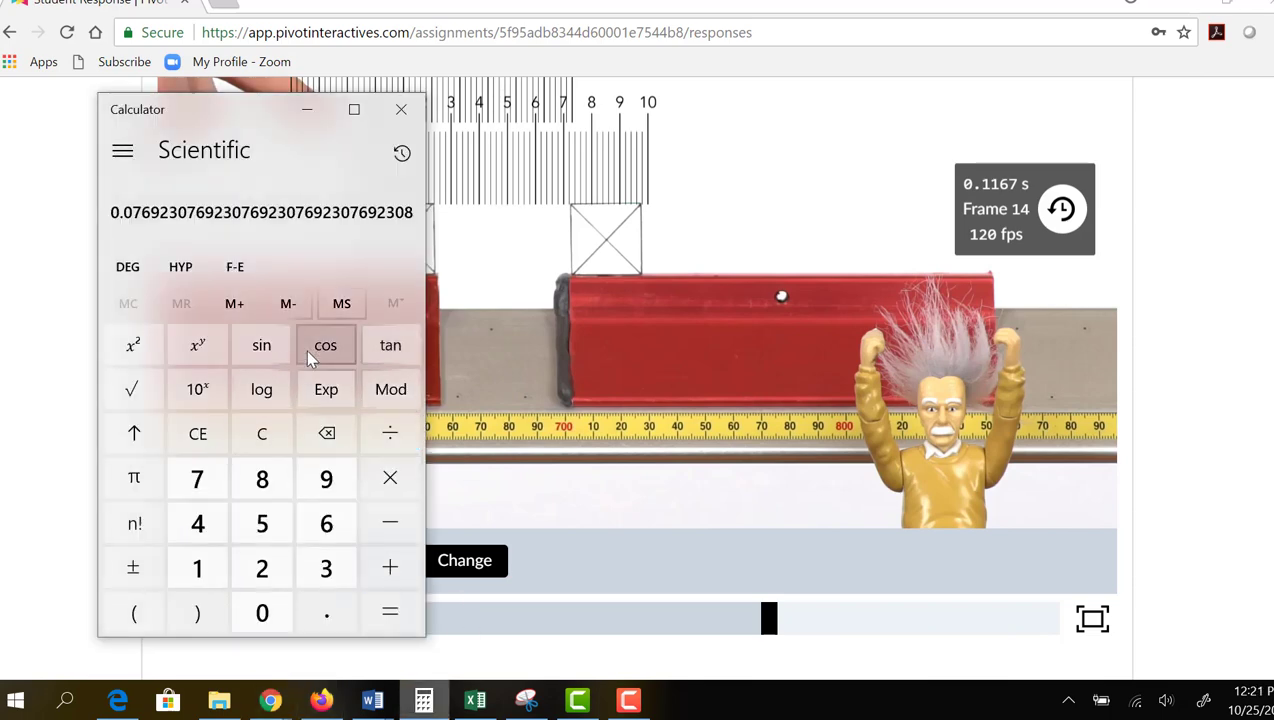
left_click(262, 433)
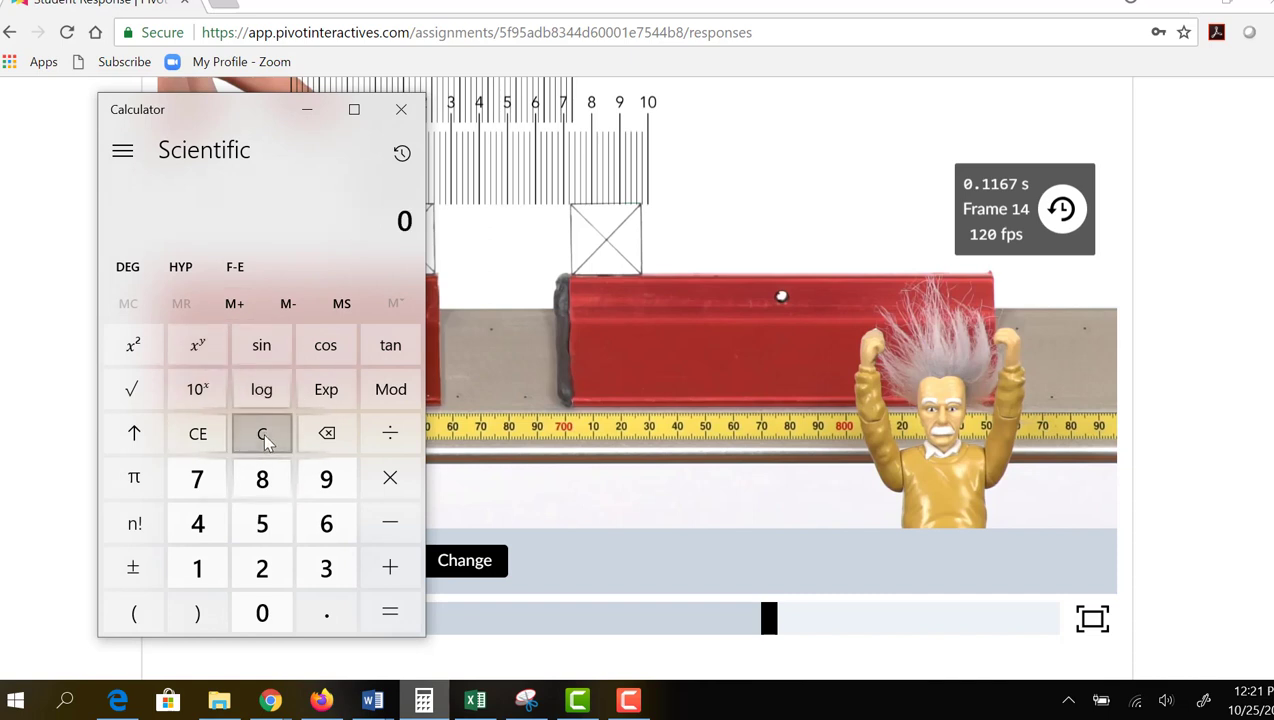
left_click(326, 613)
left_click(262, 612)
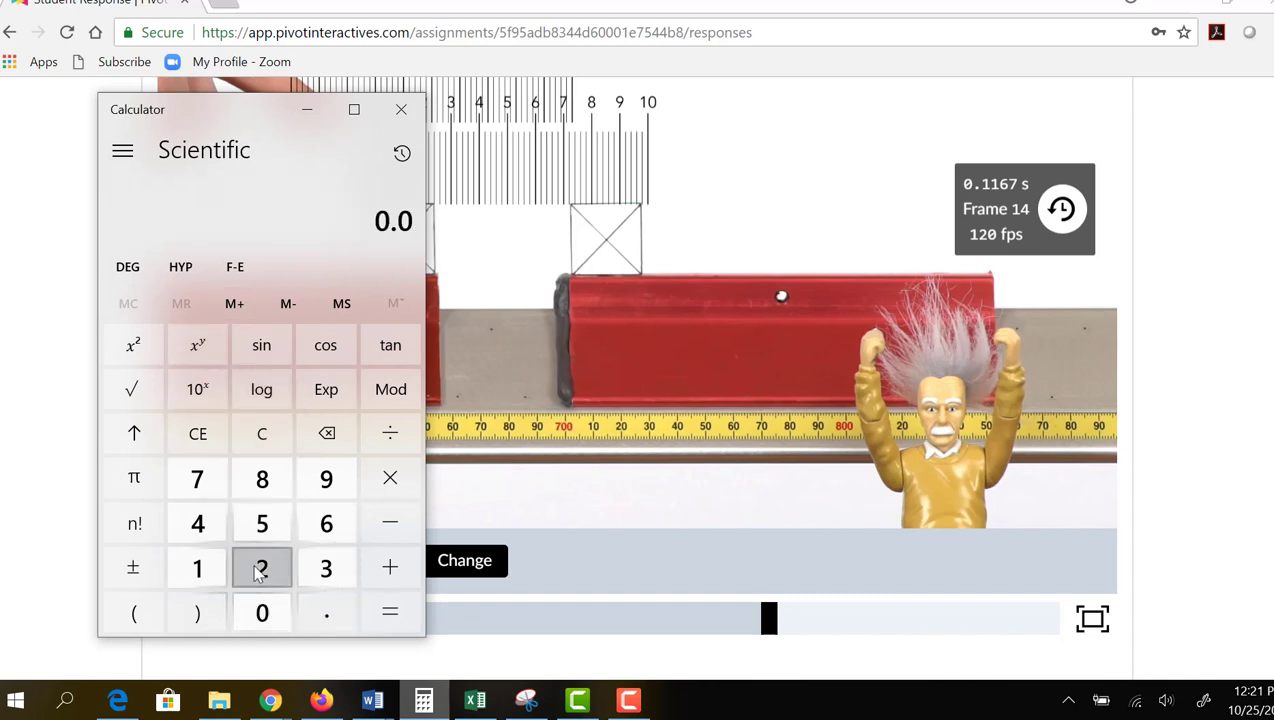
left_click(262, 568)
left_click(262, 524)
left_click(403, 437)
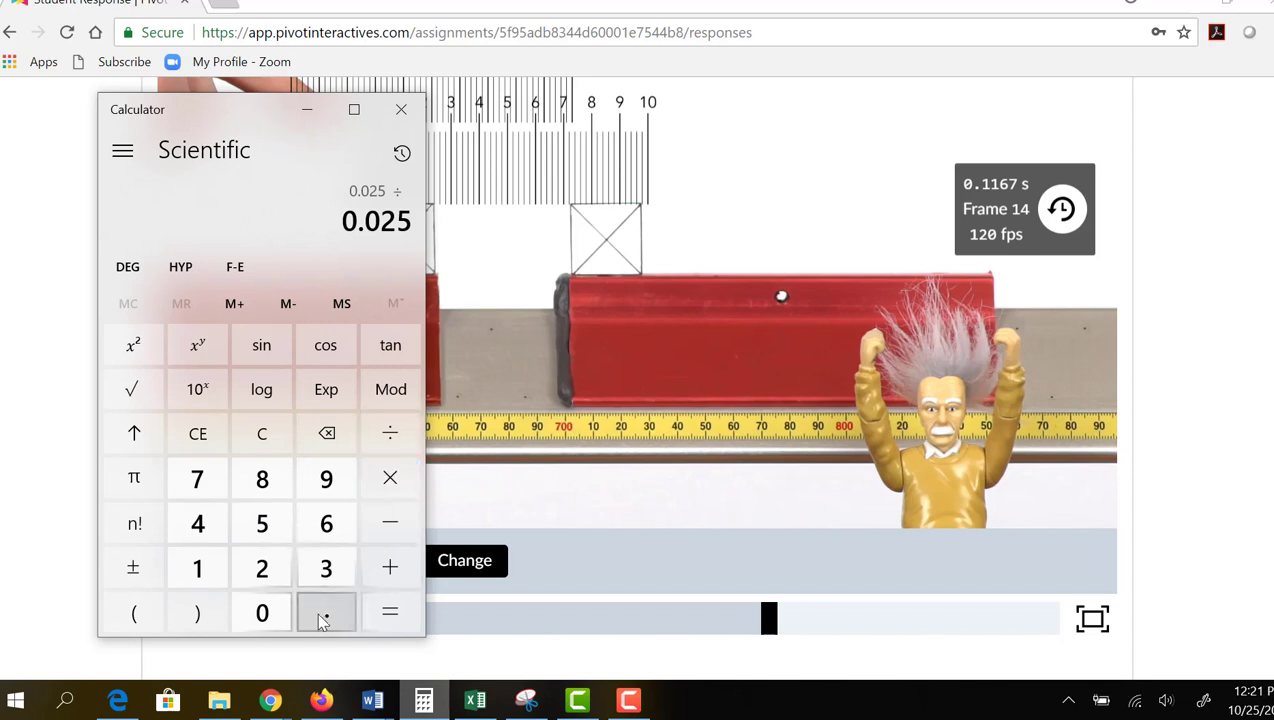
left_click(200, 568)
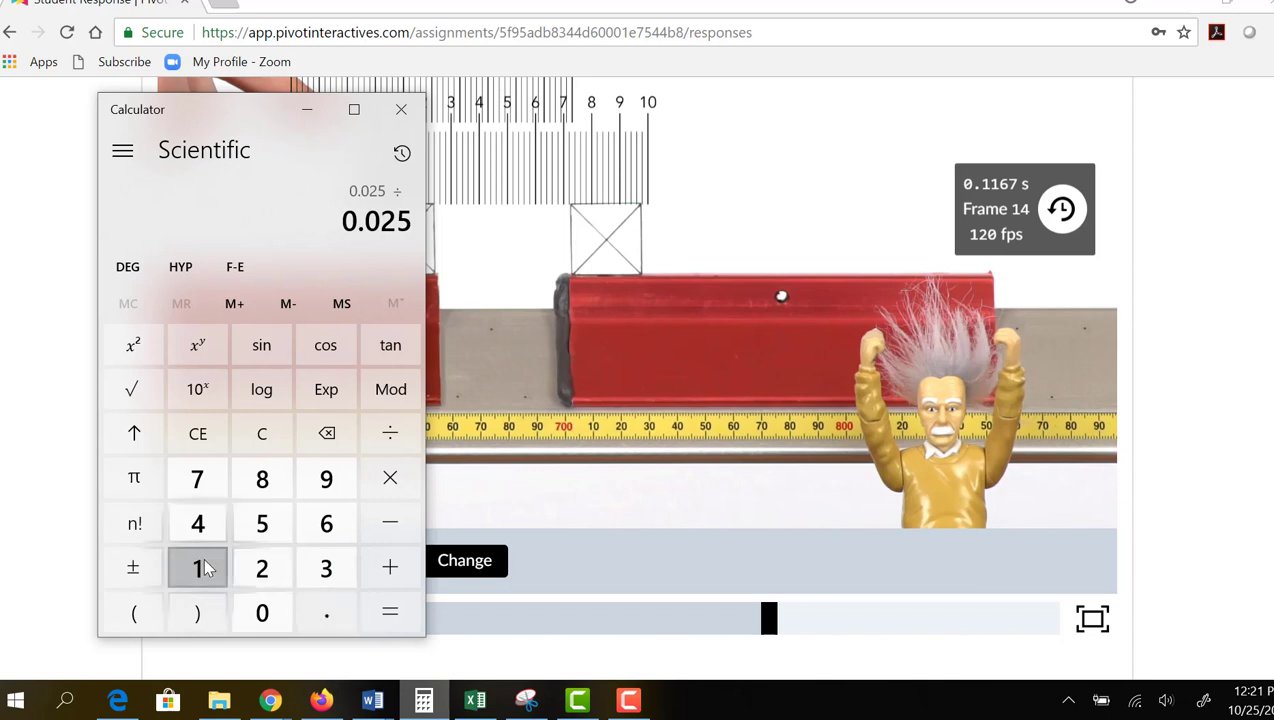
left_click(203, 568)
left_click(326, 523)
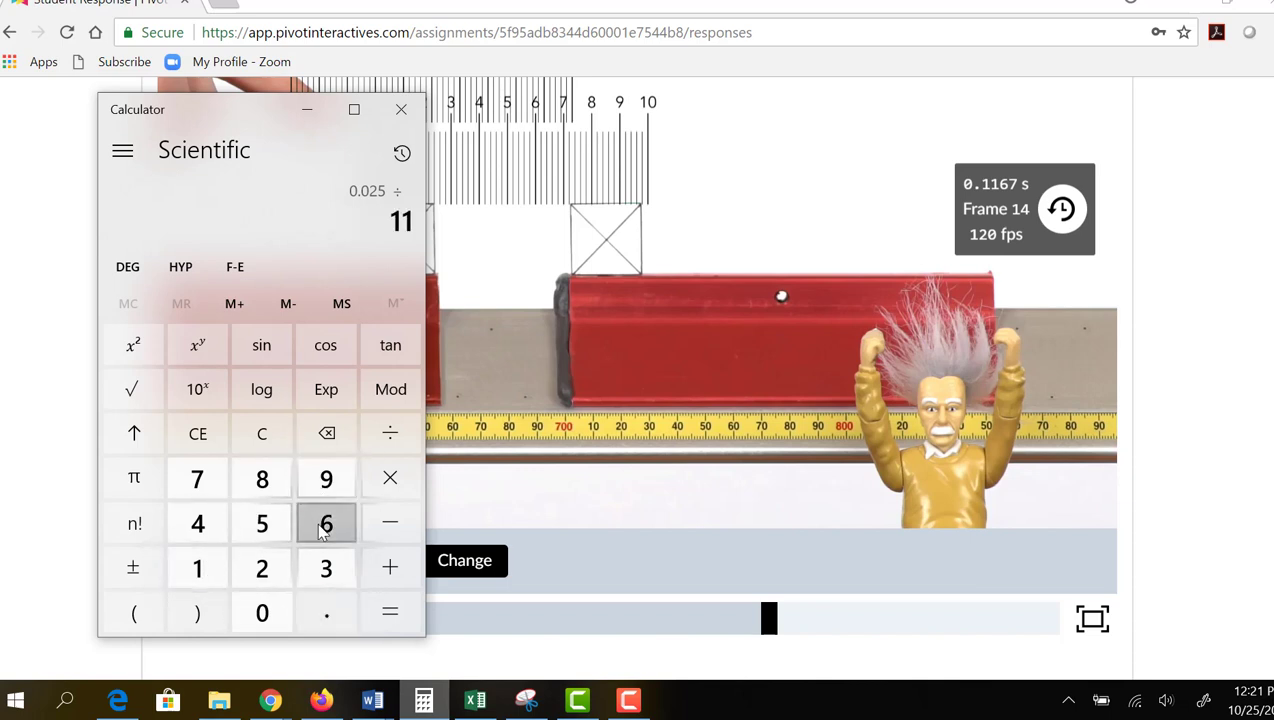
left_click(203, 481)
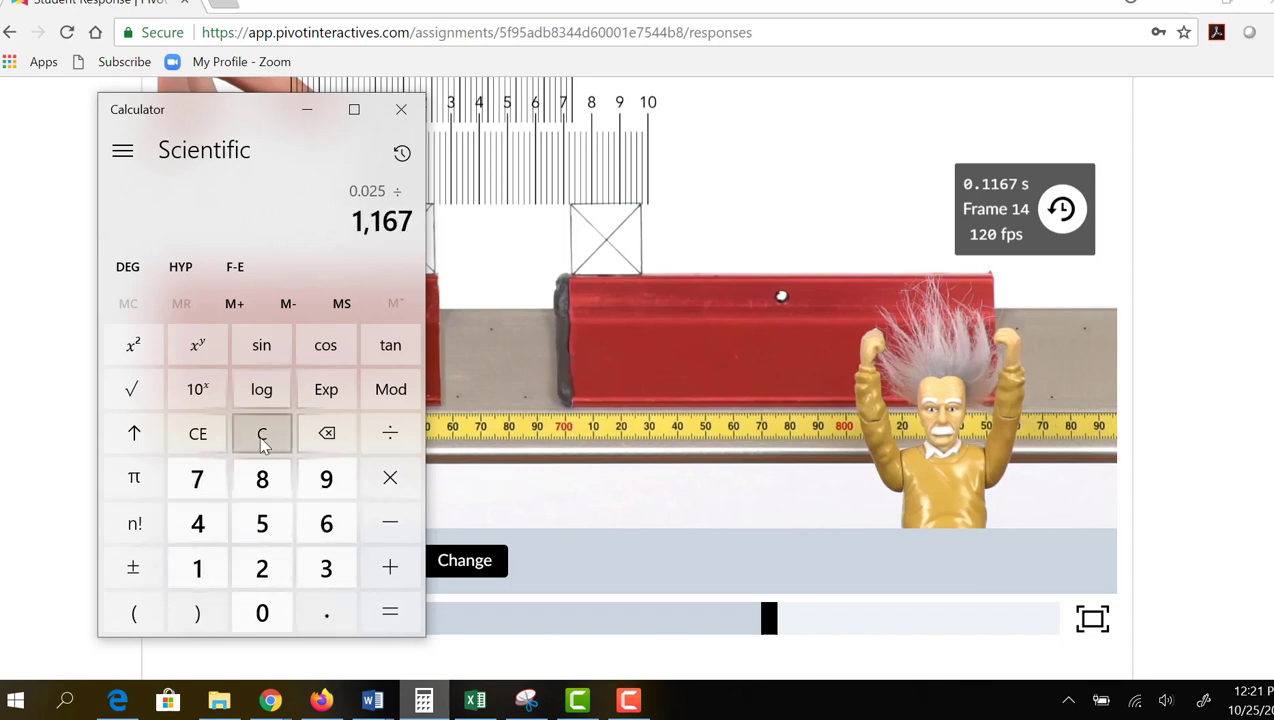
left_click(328, 434)
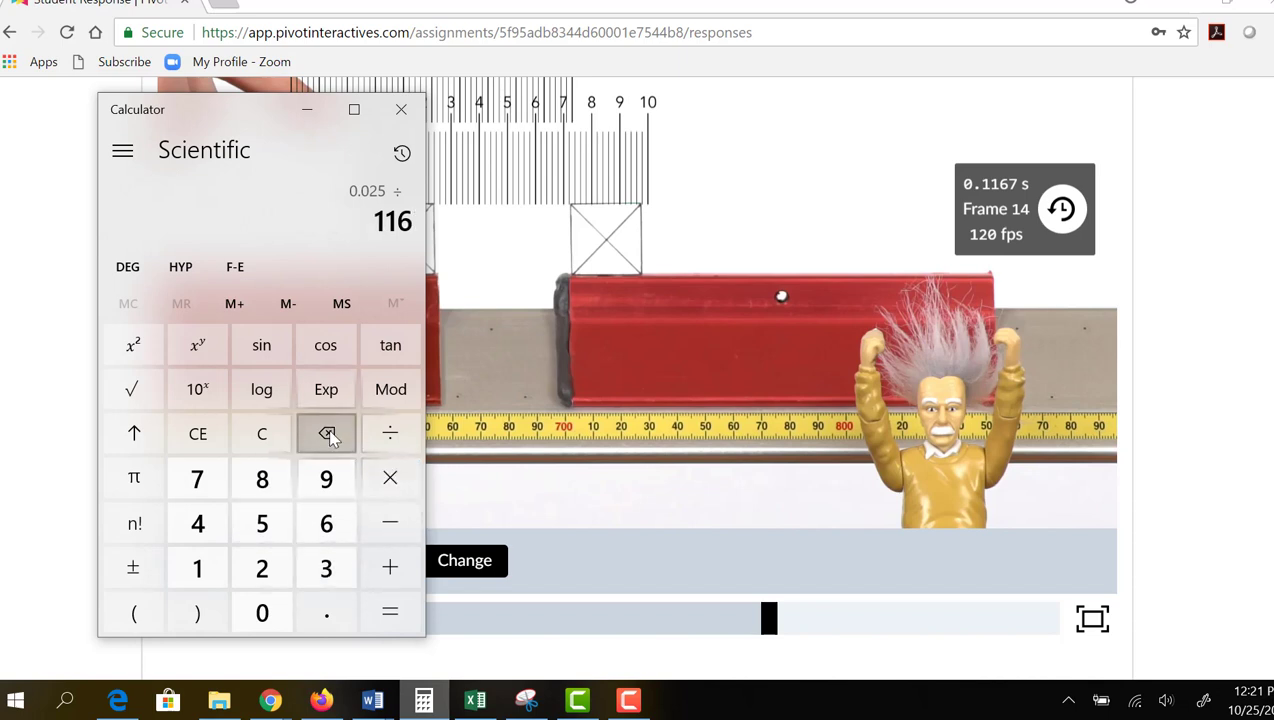
left_click(329, 435)
left_click(329, 435)
left_click(329, 435)
Step: Divide the entered distance by 0.1167 to get the left glider's initial velocity
left_click(331, 612)
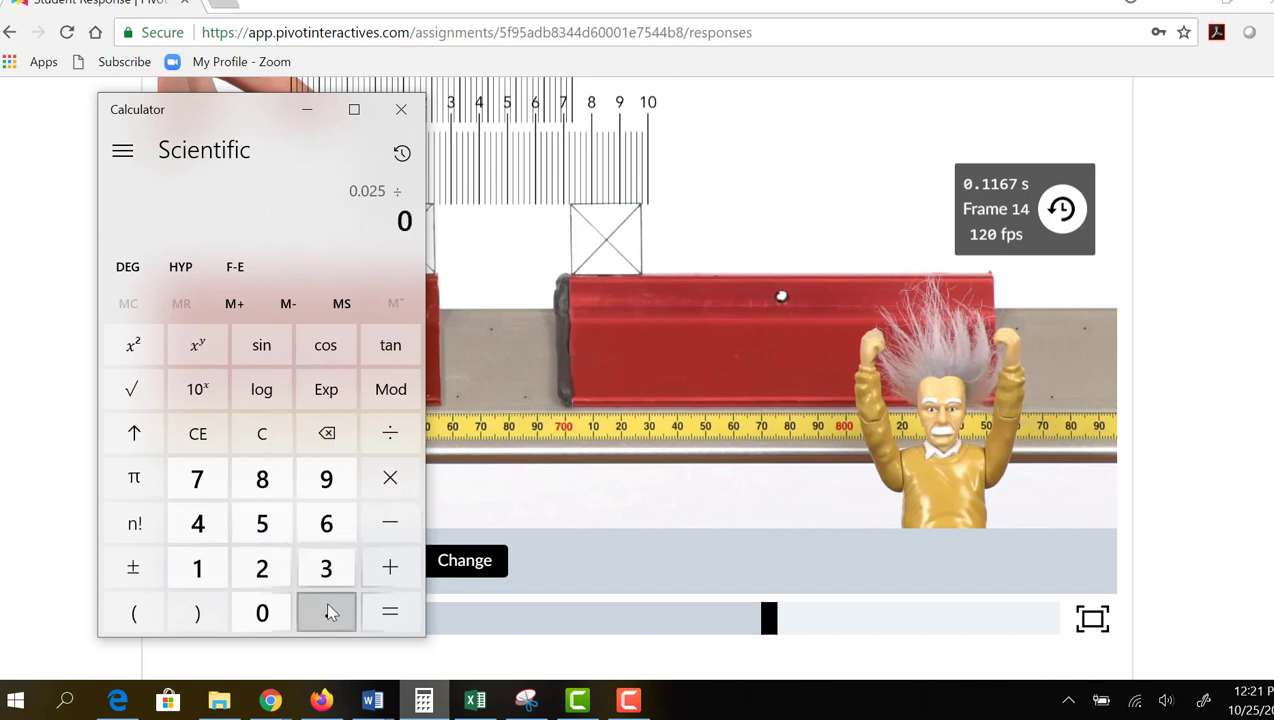
left_click(197, 568)
left_click(197, 568)
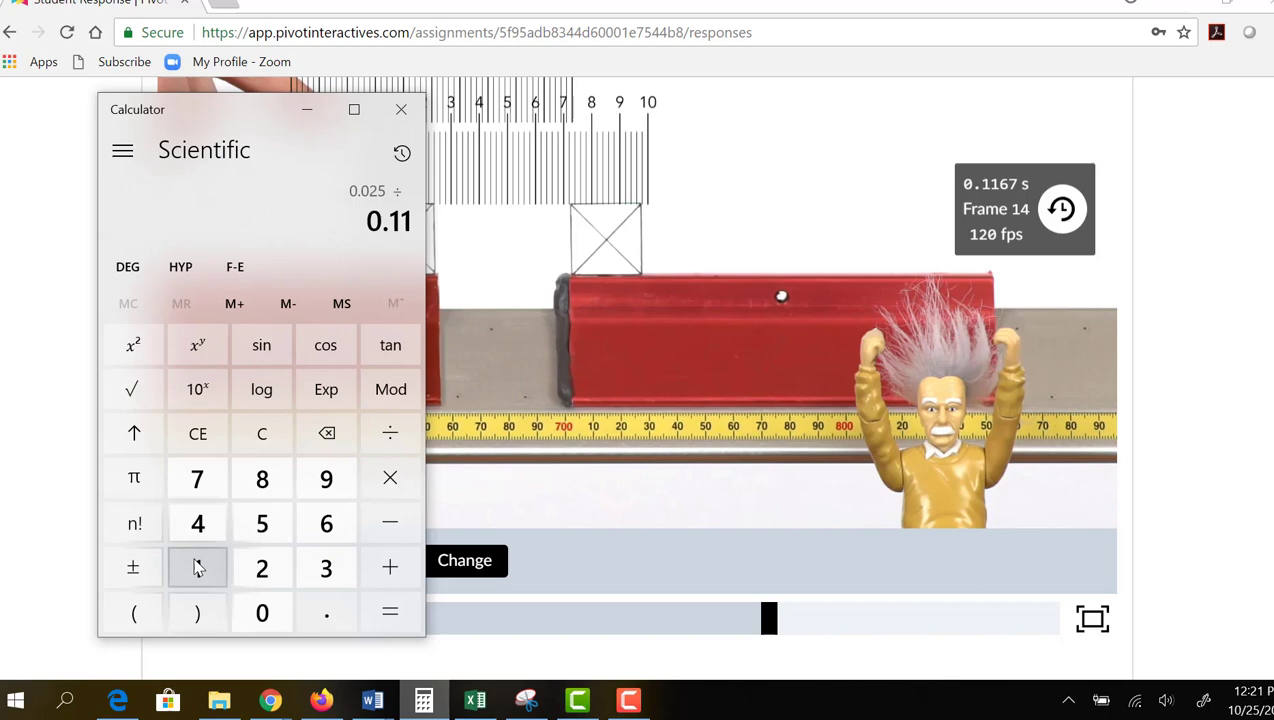
left_click(327, 523)
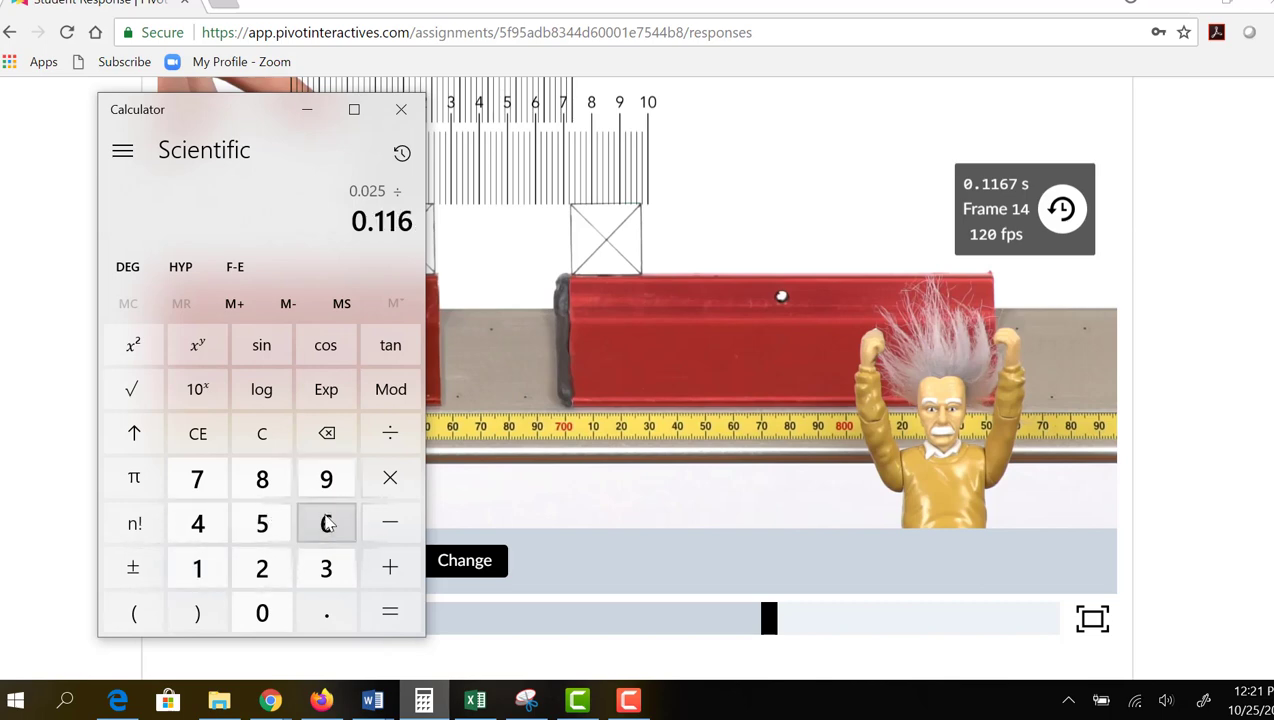
left_click(198, 481)
left_click(390, 612)
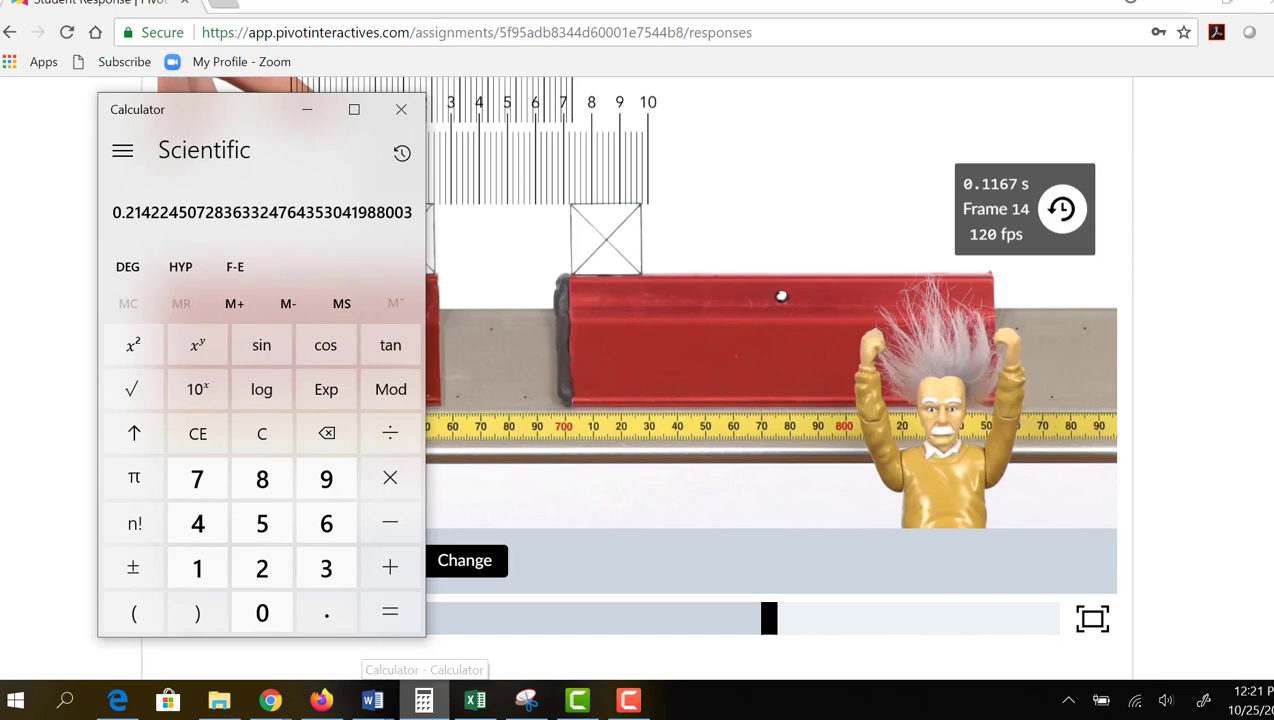
Step: Return to the Pivot Interactives data table and enter .2142 as the left initial velocity in row 7, Same Direction
left_click(424, 700)
scroll(636, 400, "down", 6)
scroll(636, 400, "down", 8)
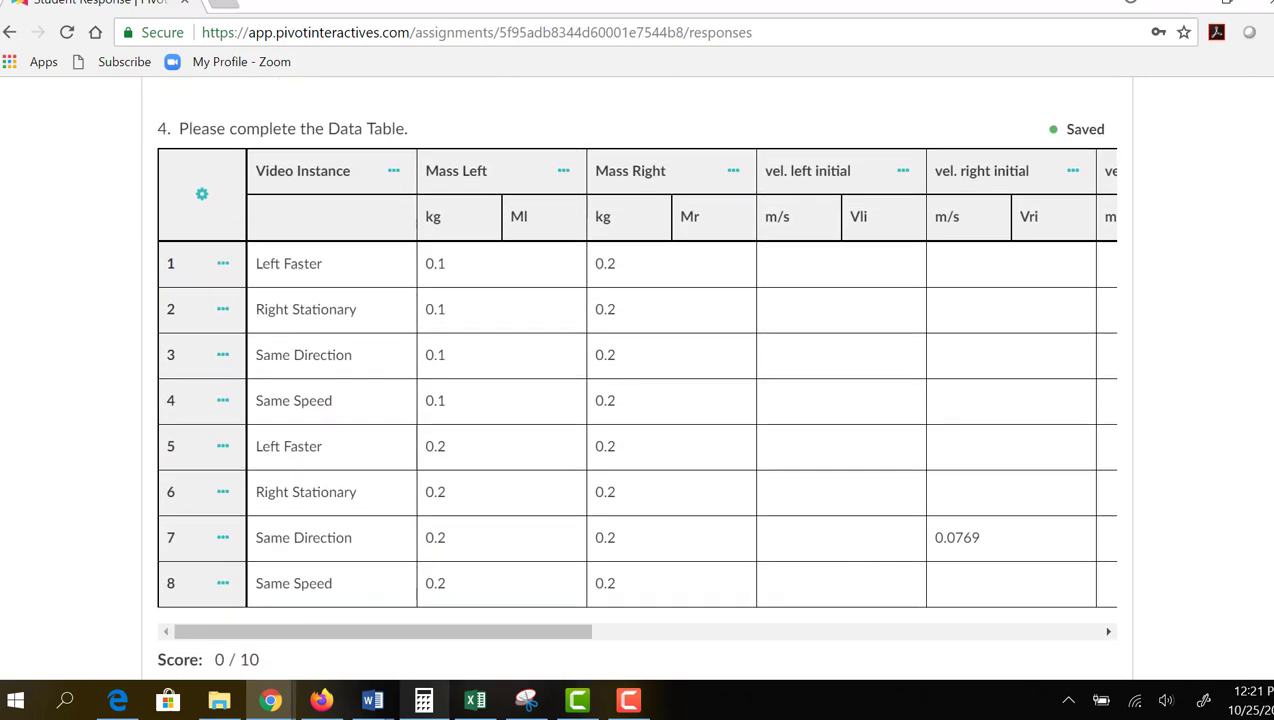
left_click(816, 542)
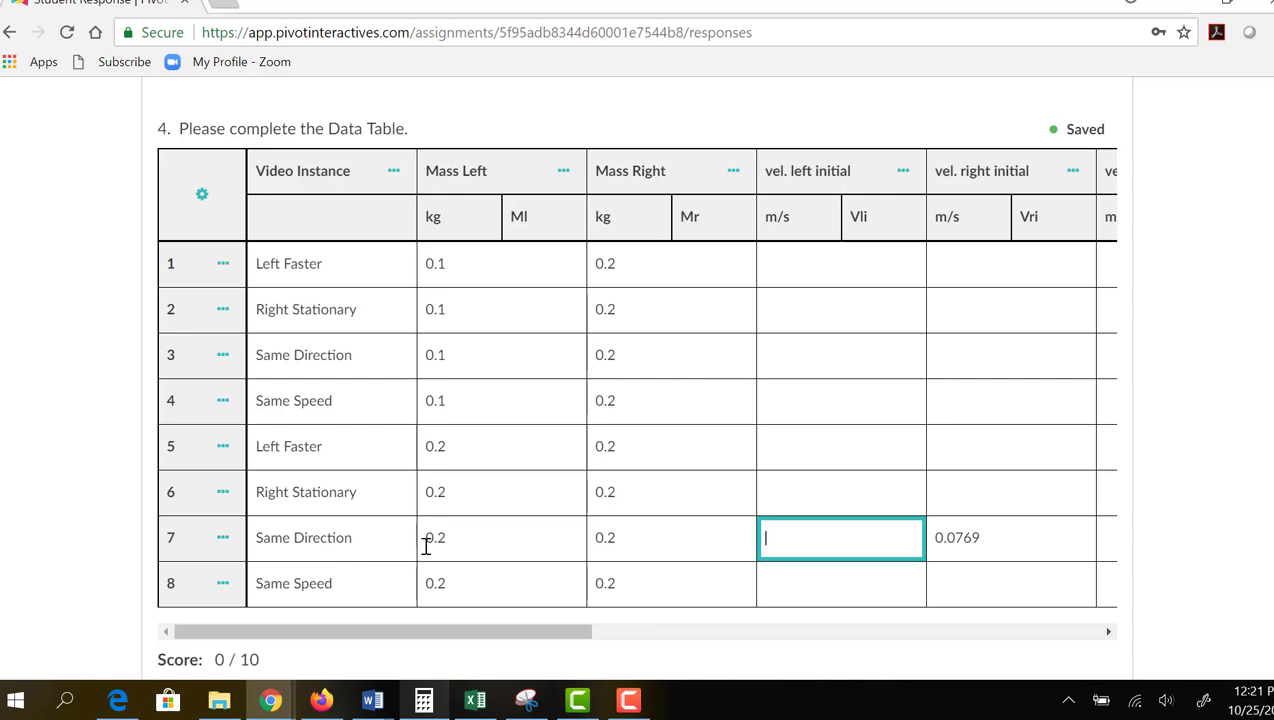
type(".2142")
Step: Go back to the collision video and scrub past the collision, settling on frame 61 with the two gliders joined
scroll(636, 376, "up", 5)
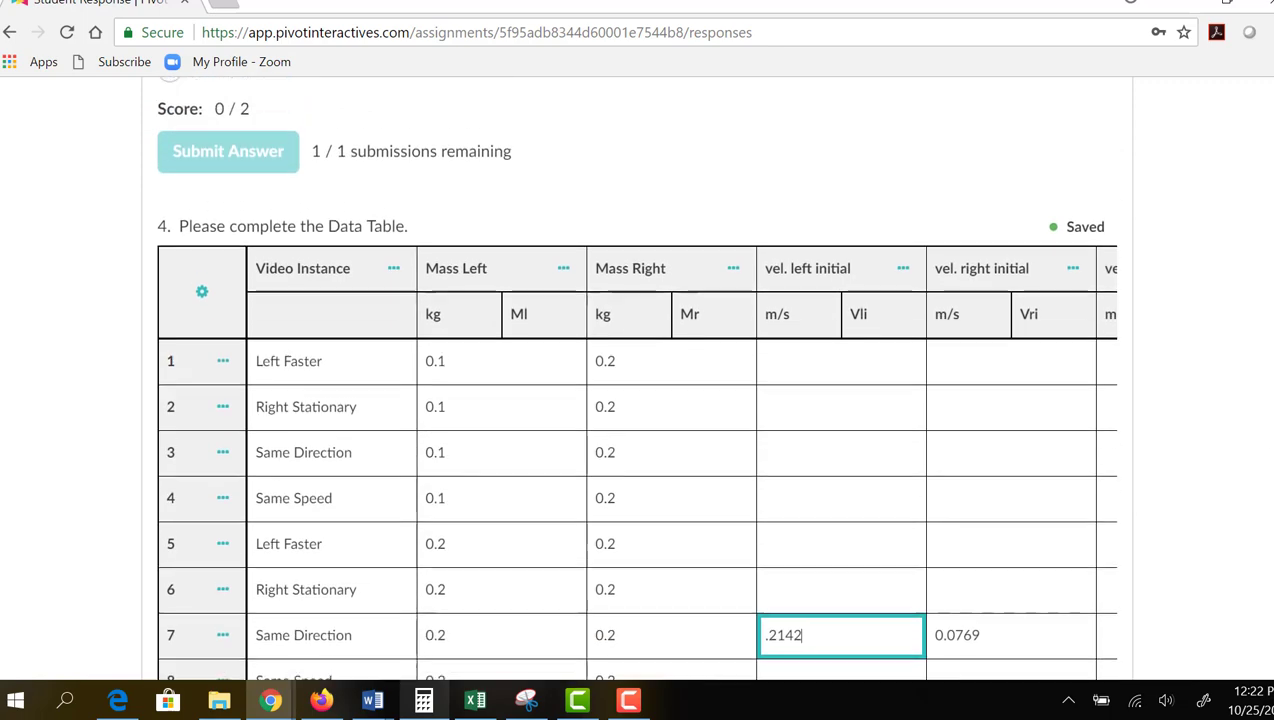
scroll(636, 376, "up", 7)
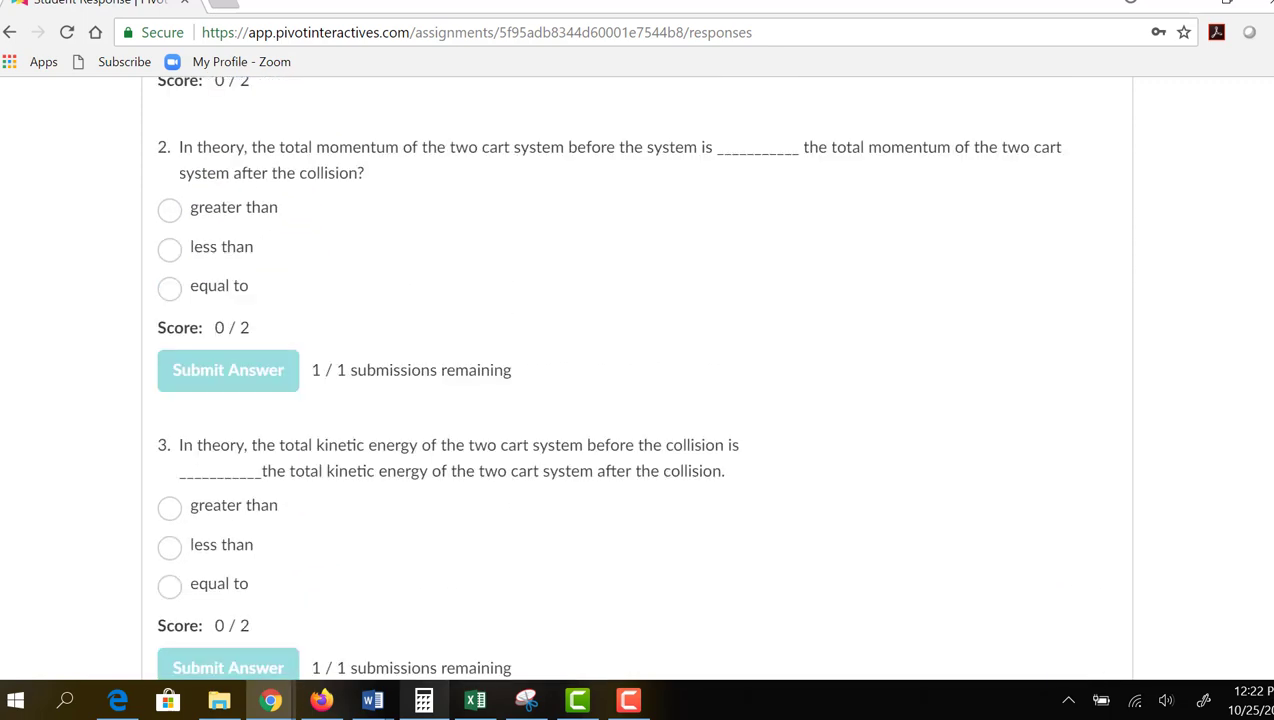
scroll(636, 376, "up", 1)
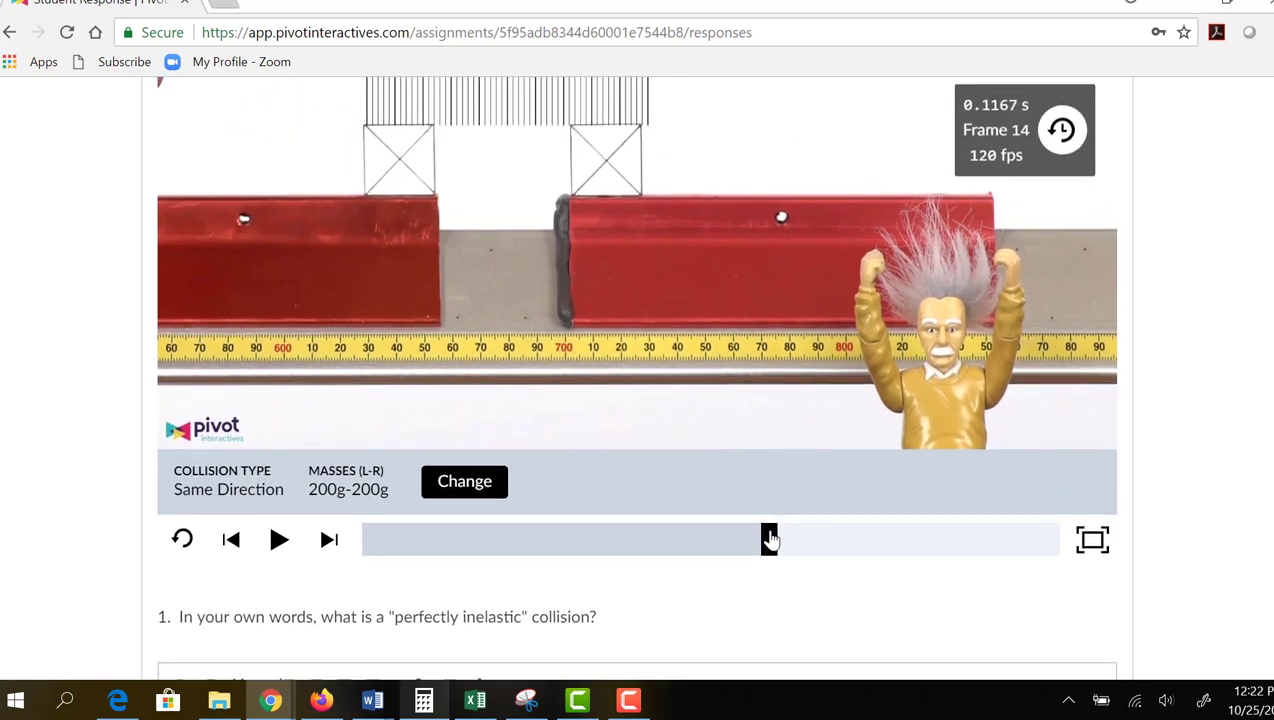
left_click_drag(770, 540, 813, 536)
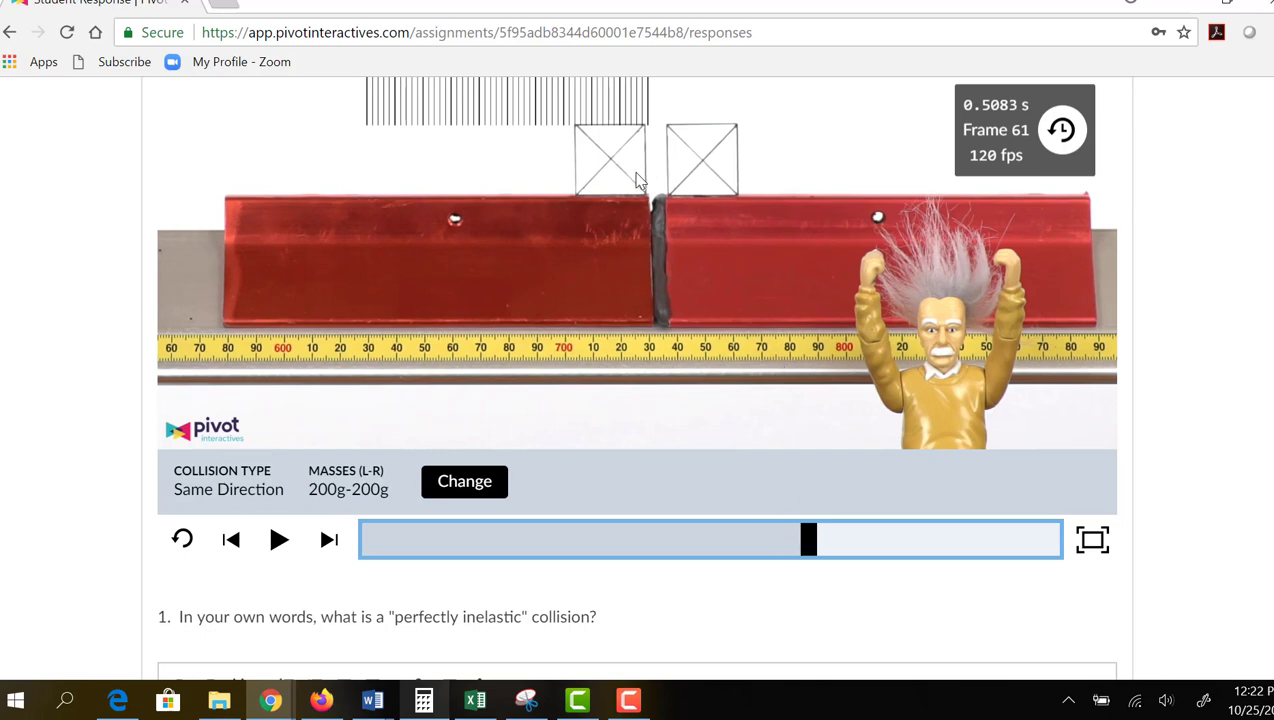
left_click_drag(816, 539, 902, 550)
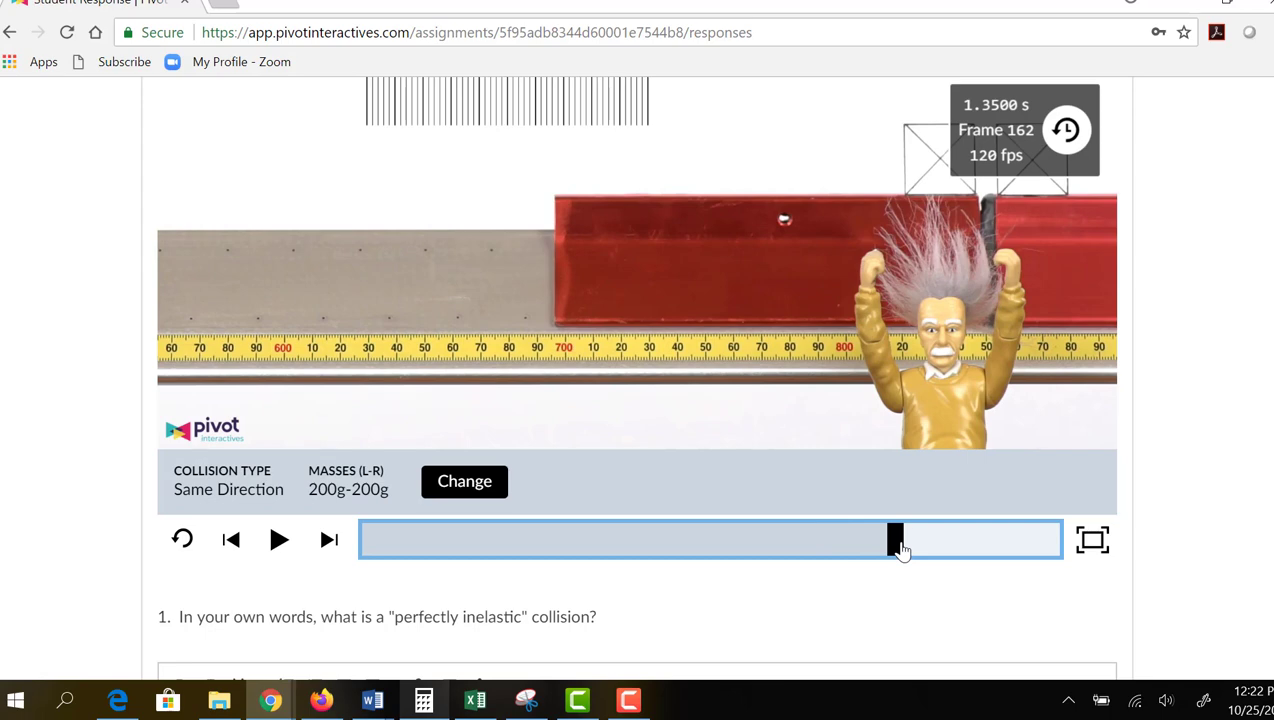
left_click_drag(902, 550, 810, 541)
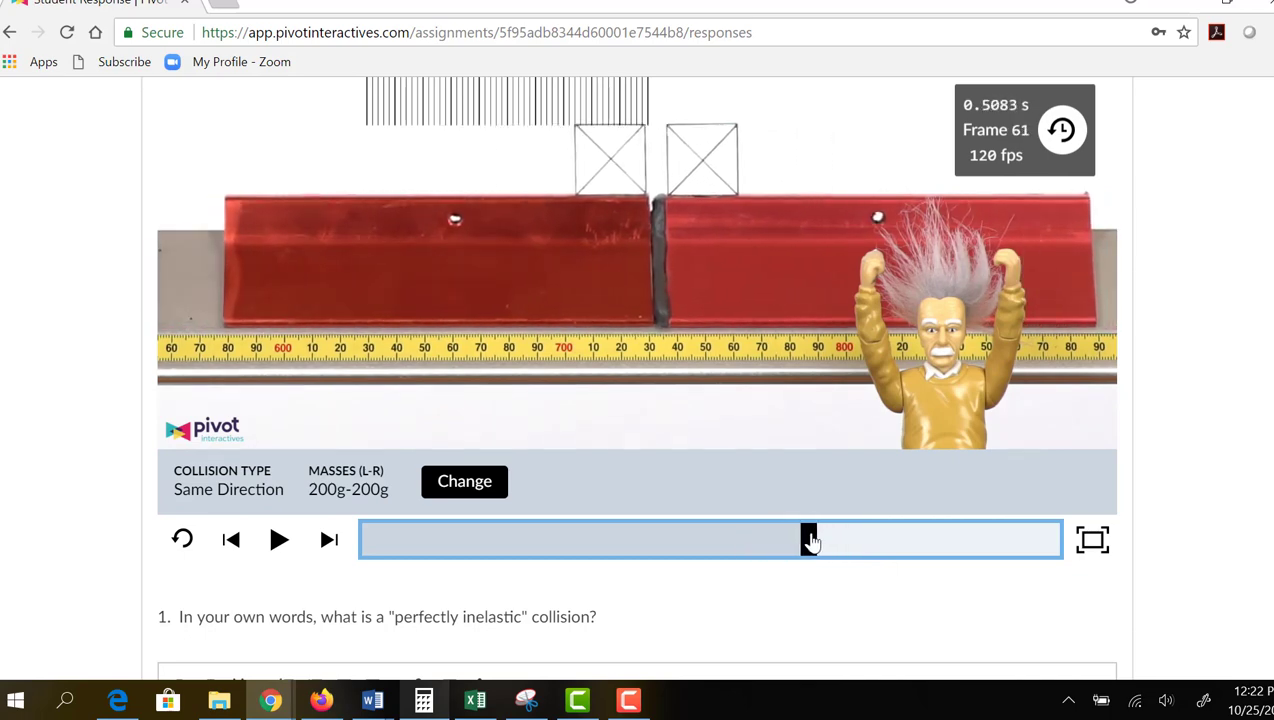
Step: Align the ruler's 0 cm mark with the right square's right edge, zero the stopwatch and advance the video to frame 22
scroll(1027, 194, "up", 2)
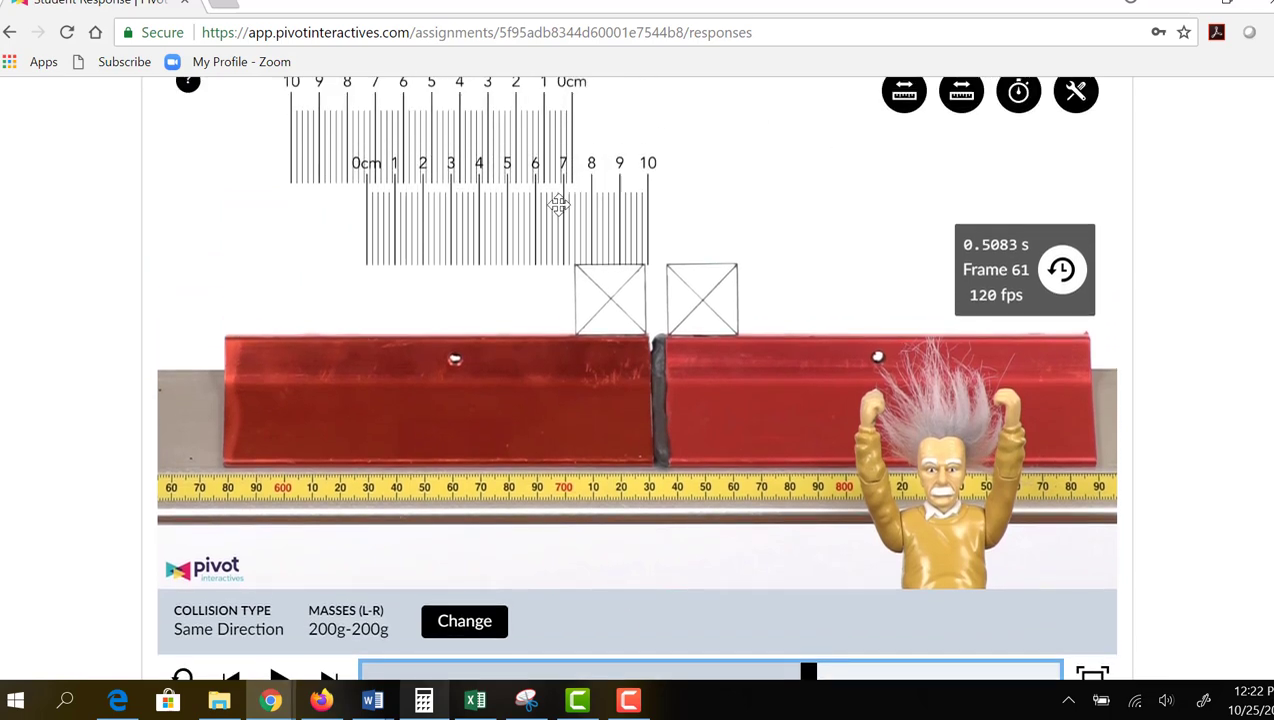
left_click_drag(561, 204, 929, 204)
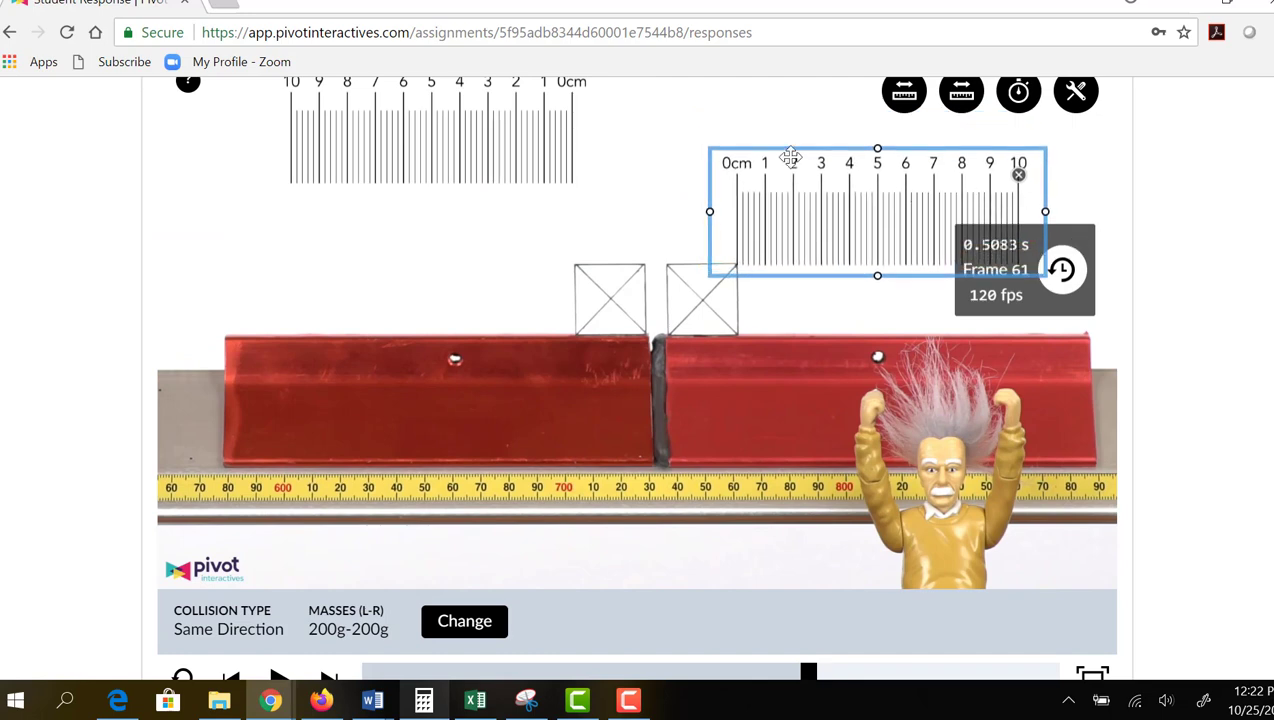
left_click(1064, 272)
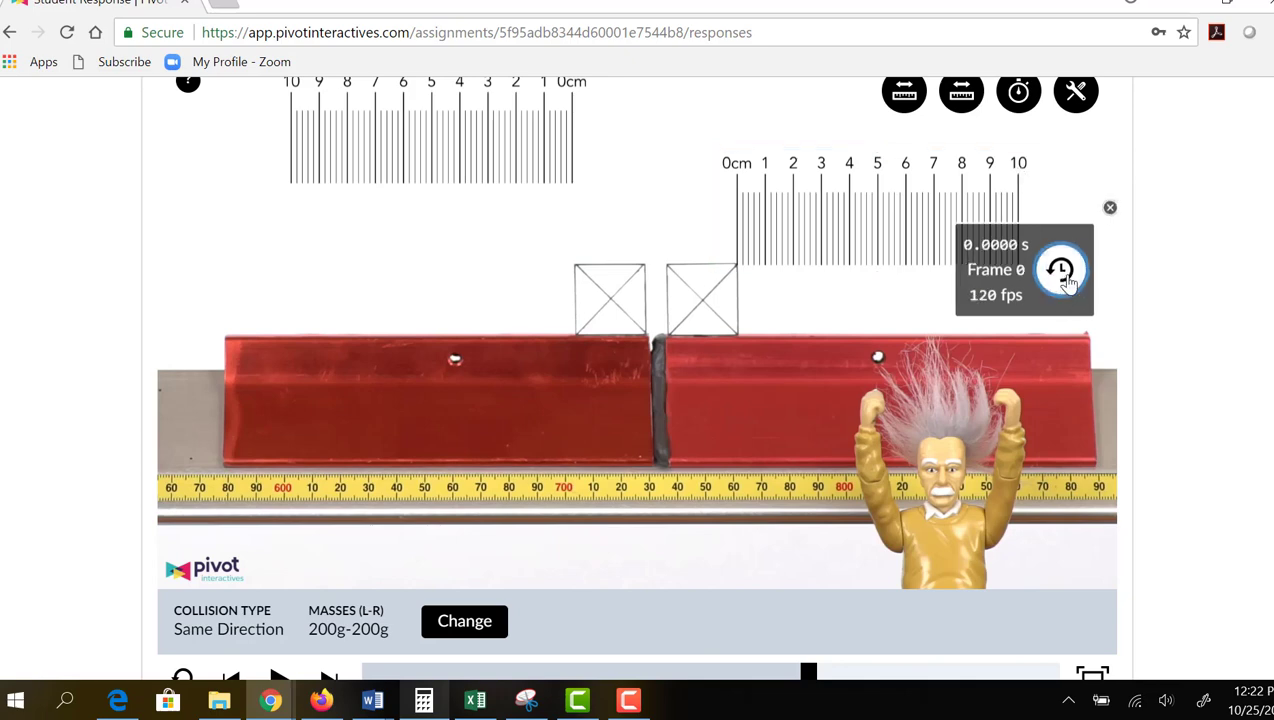
scroll(645, 512, "down", 1)
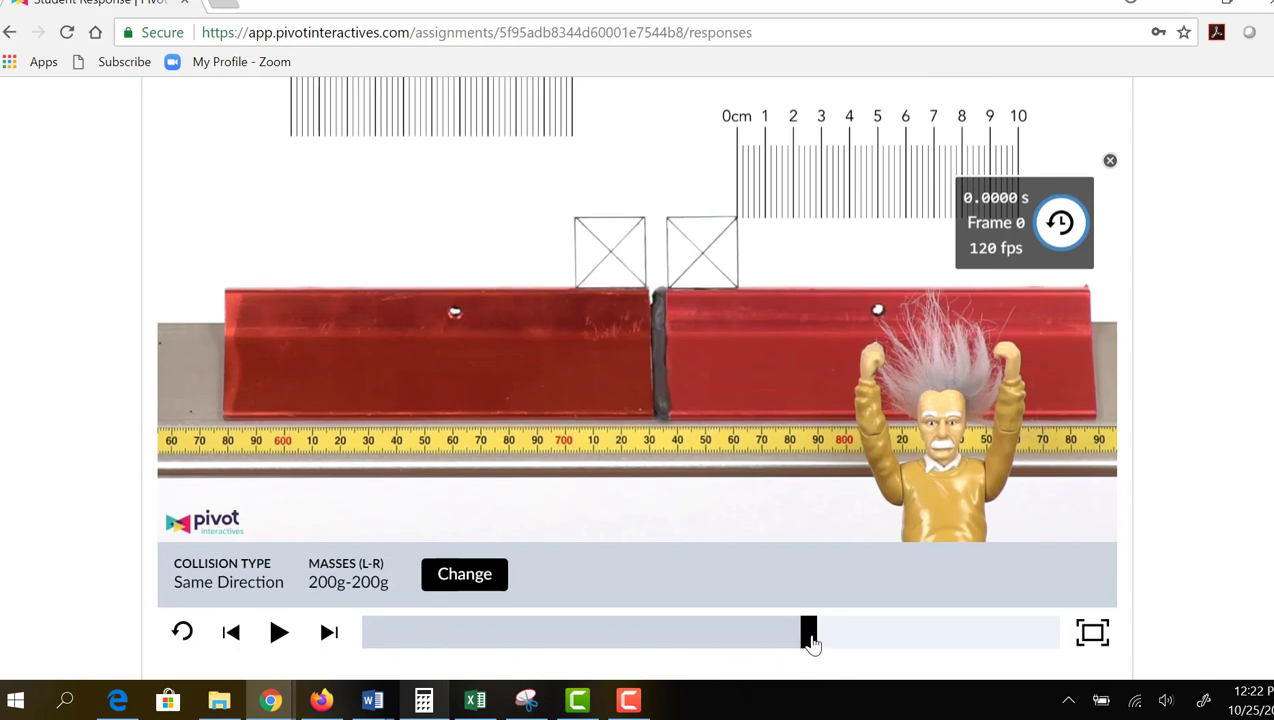
left_click_drag(810, 641, 831, 643)
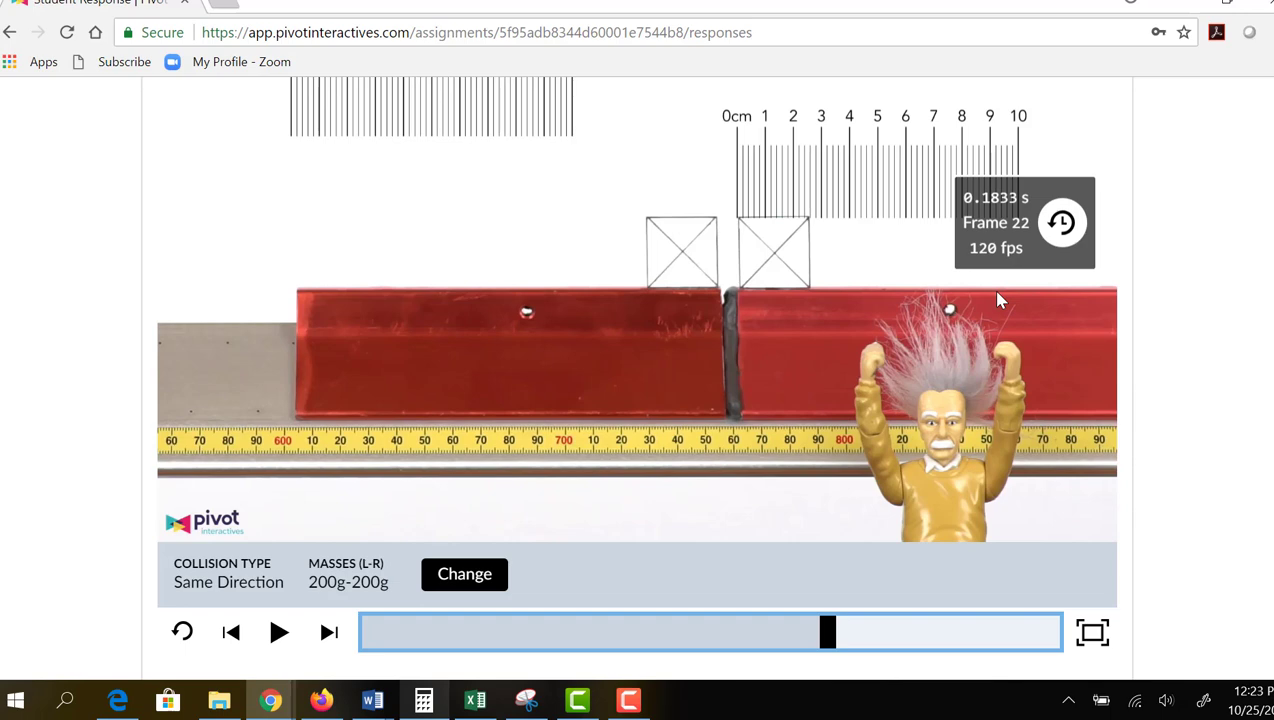
Step: Switch to Calculator, clear the previous result and enter 0.025 as the distance travelled by the joined gliders
left_click(424, 700)
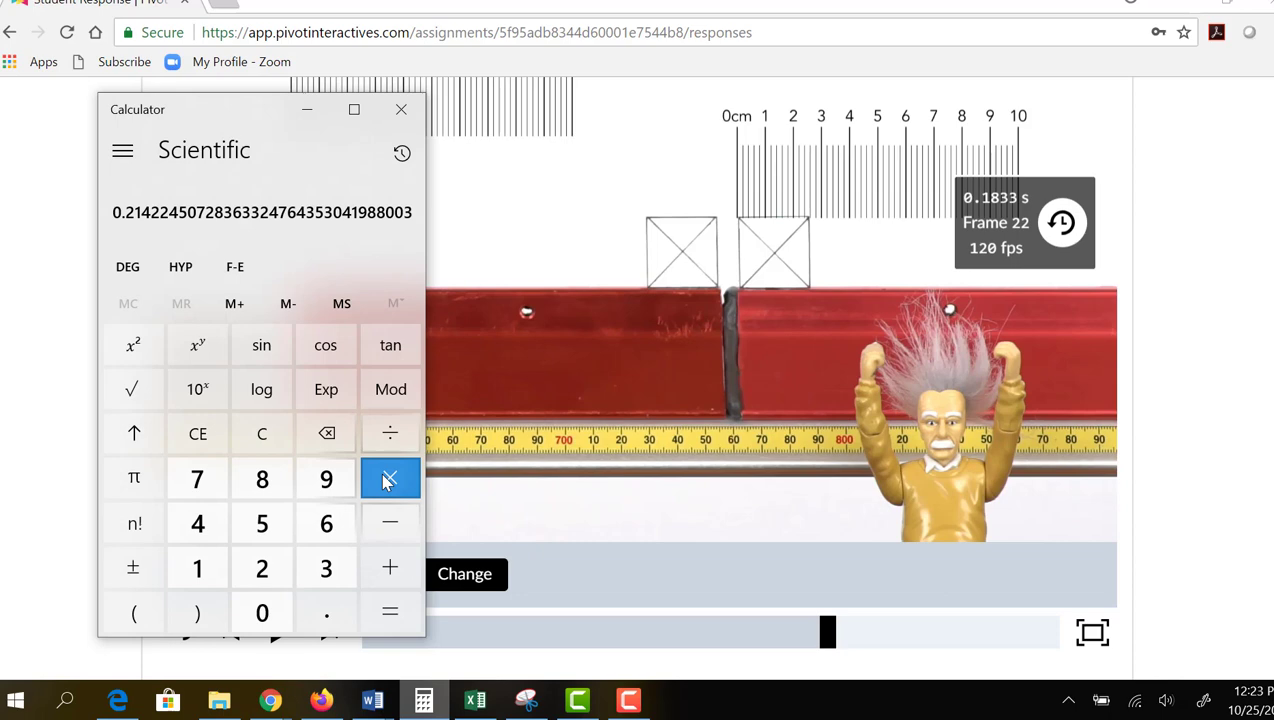
left_click(258, 434)
left_click(326, 613)
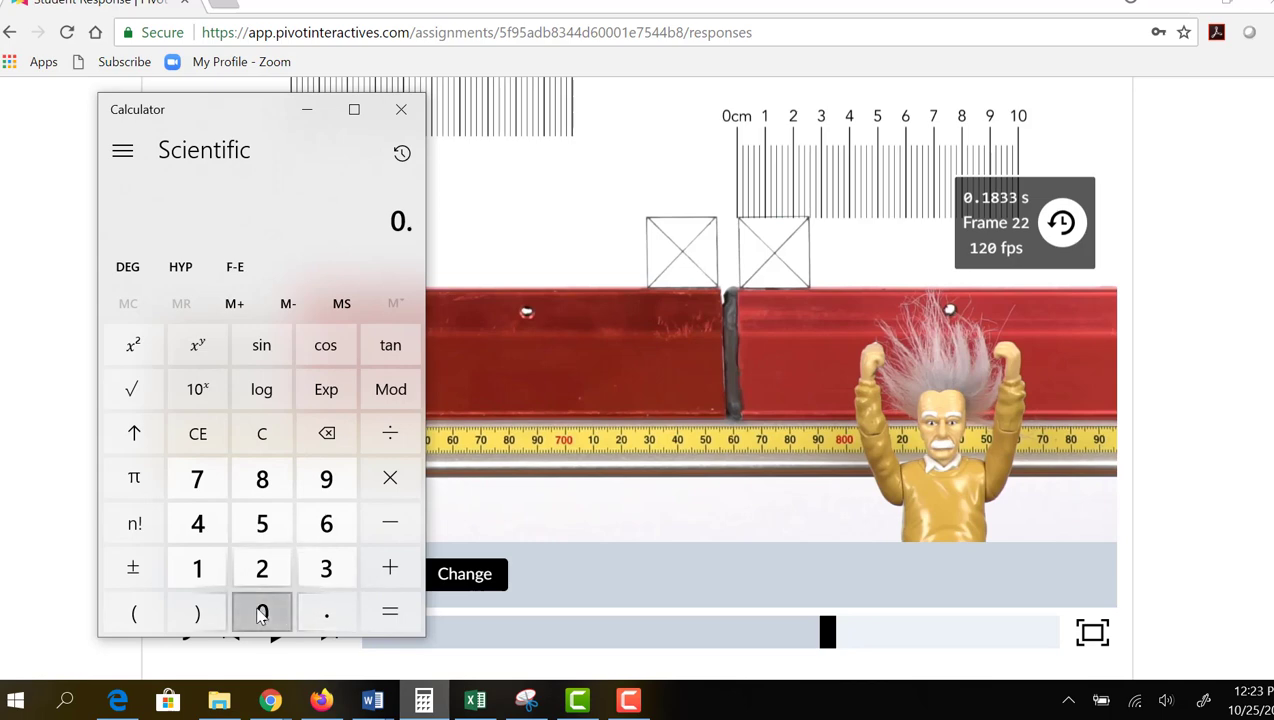
left_click(260, 613)
left_click(262, 568)
left_click(262, 523)
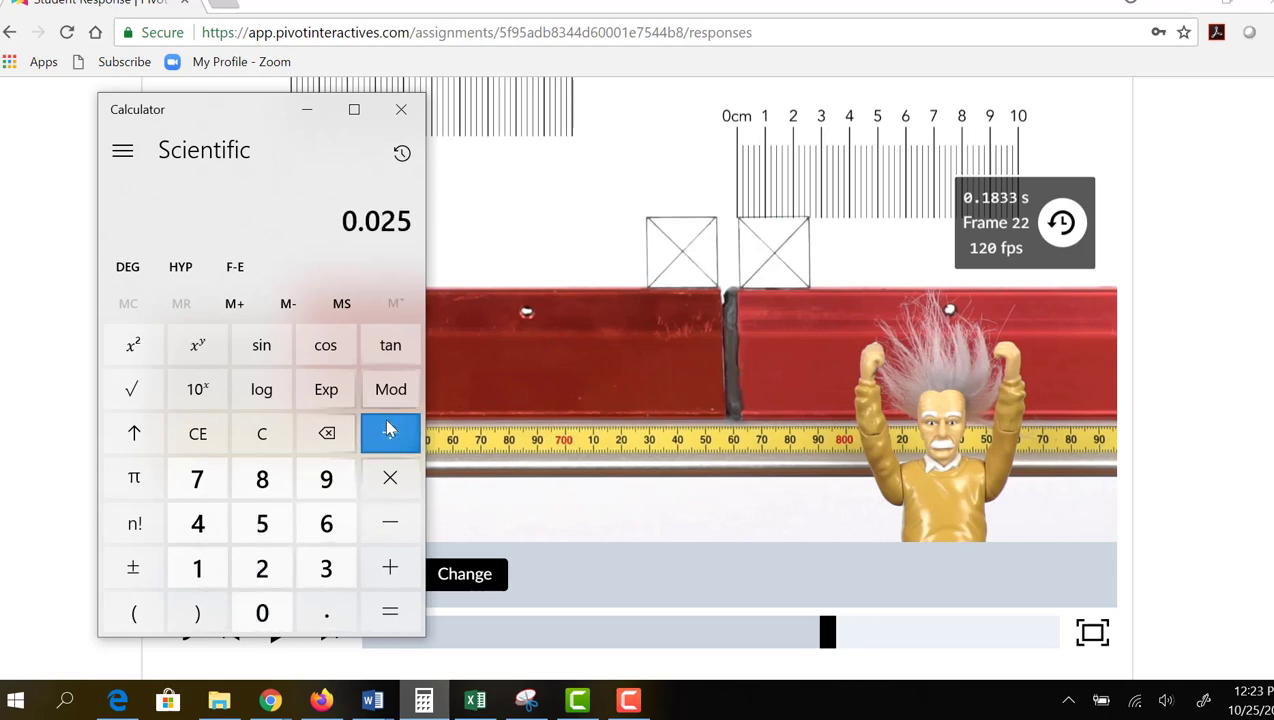
Step: Divide the distance by 0.1833 to get the joined gliders' final velocity
left_click(390, 431)
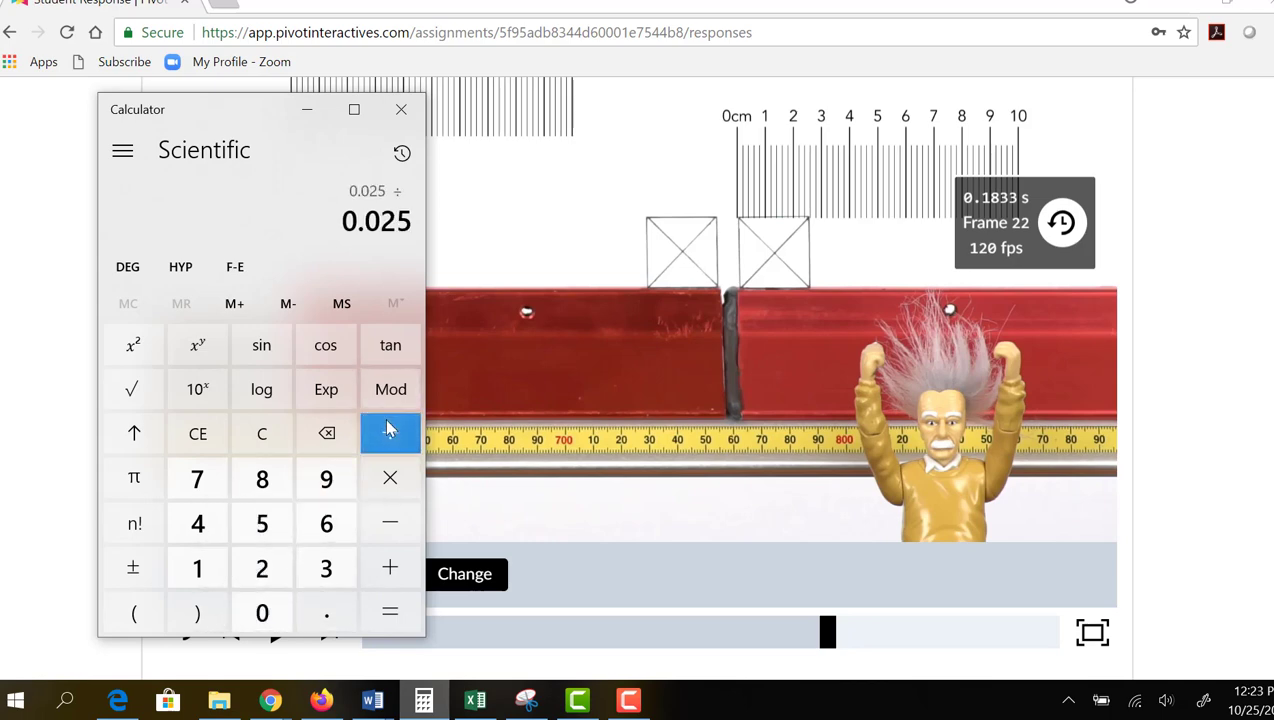
left_click(323, 613)
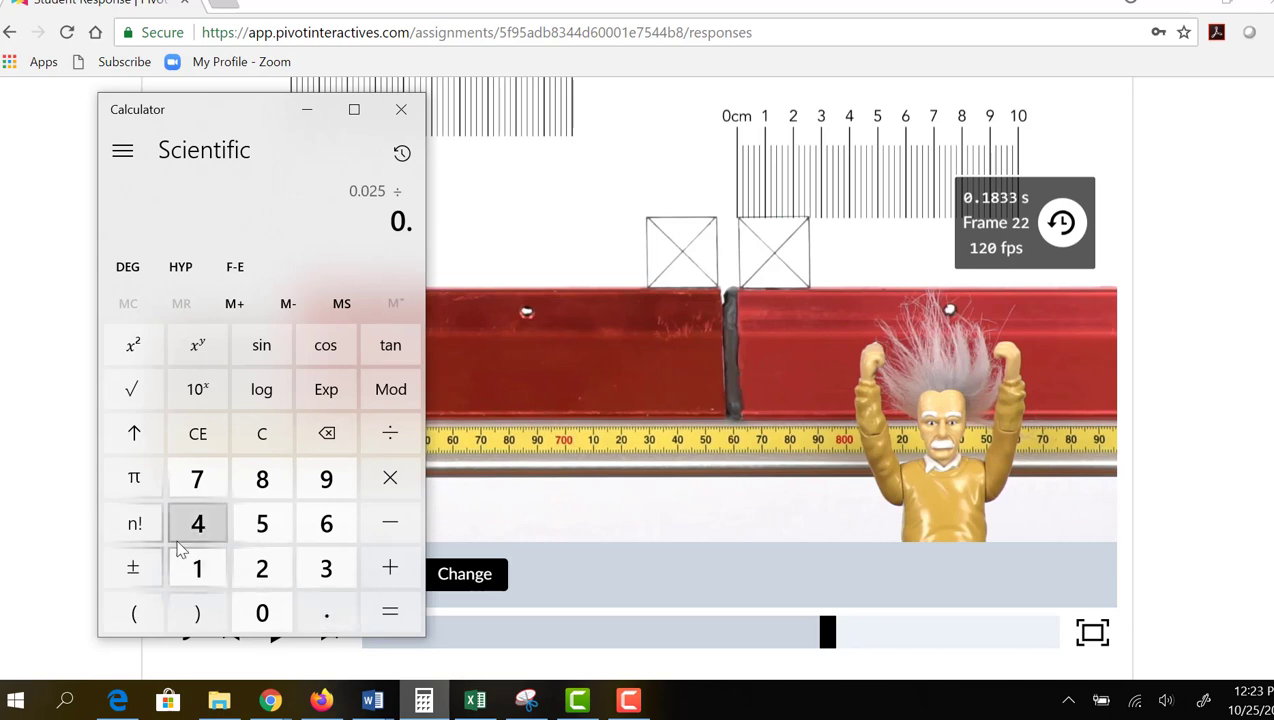
left_click(260, 481)
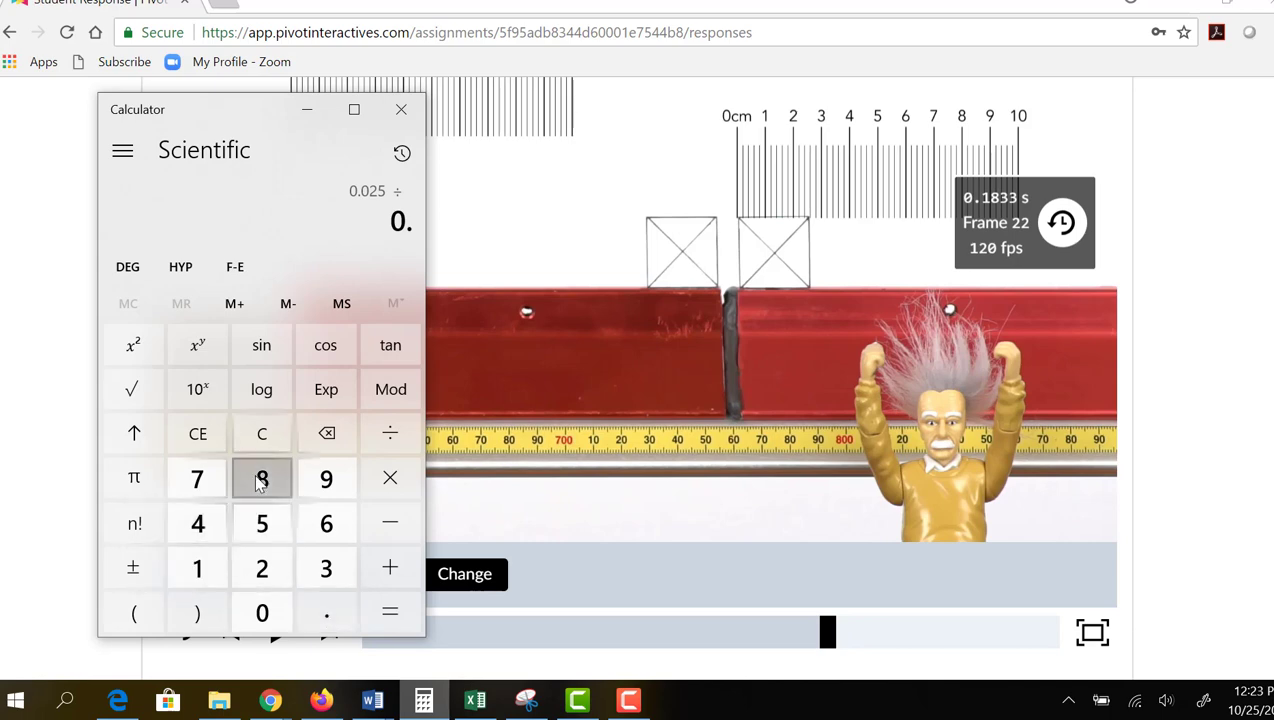
left_click(344, 426)
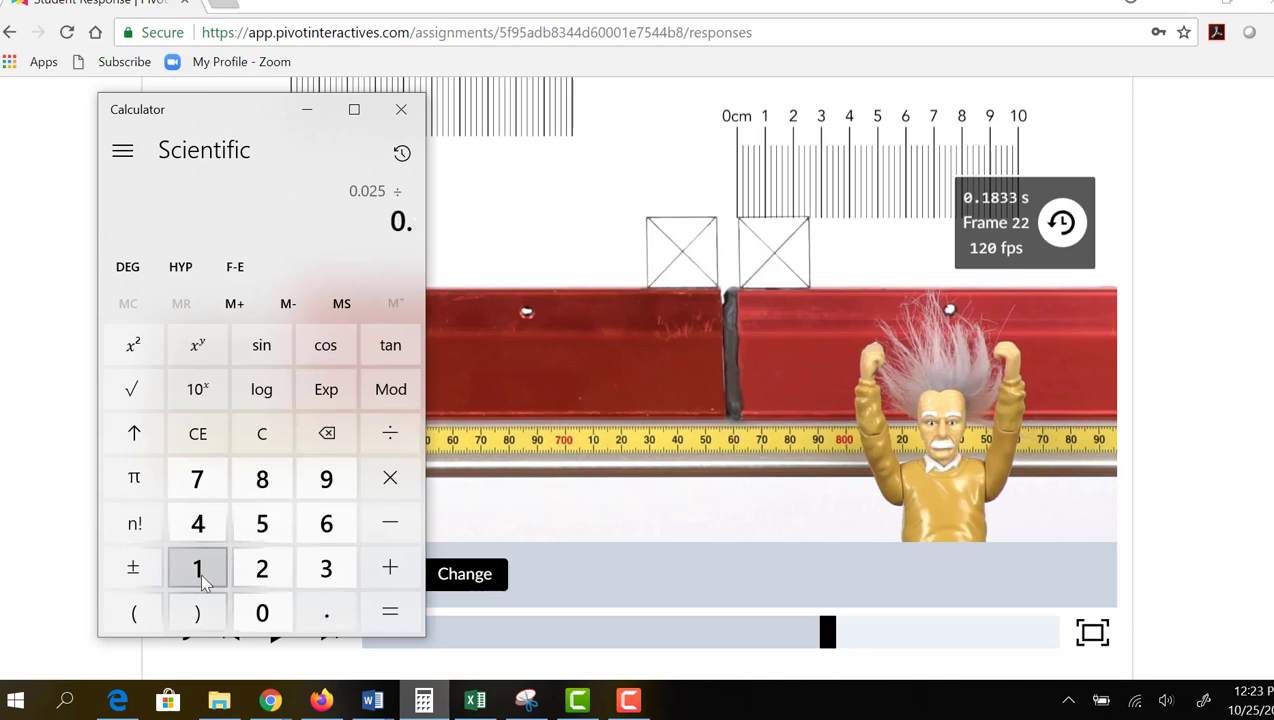
left_click(262, 481)
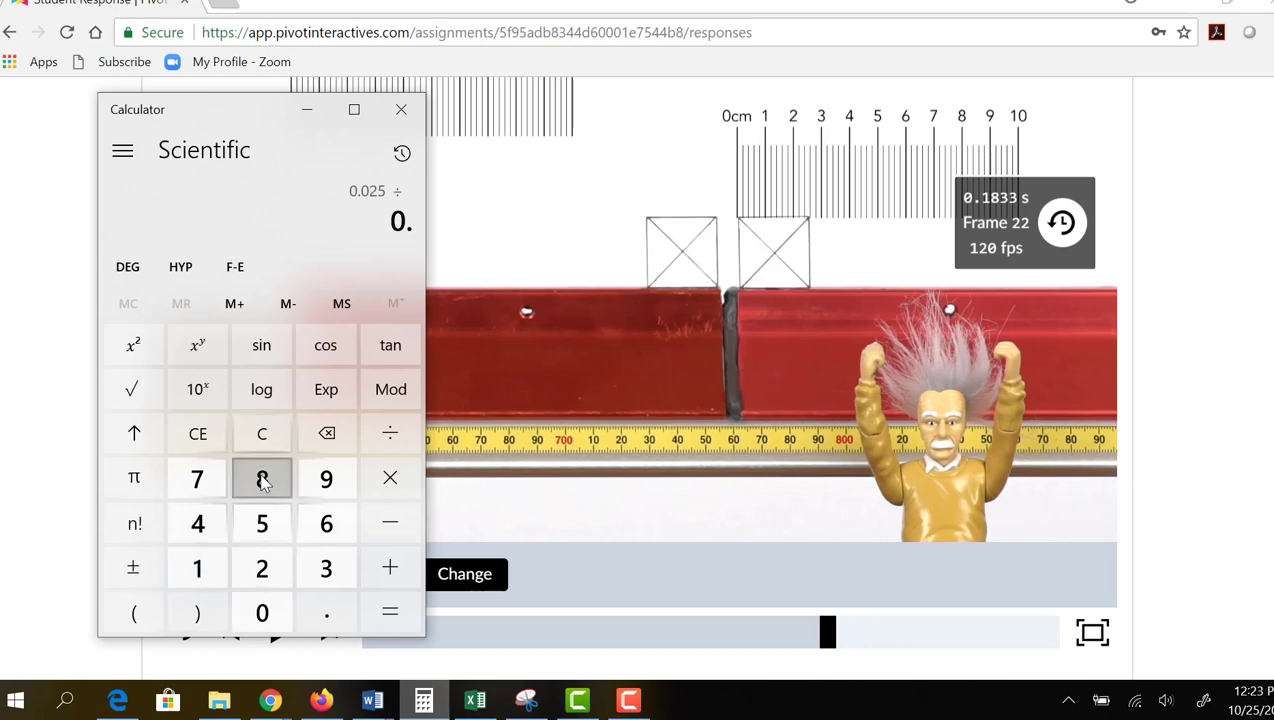
left_click(327, 437)
left_click(197, 569)
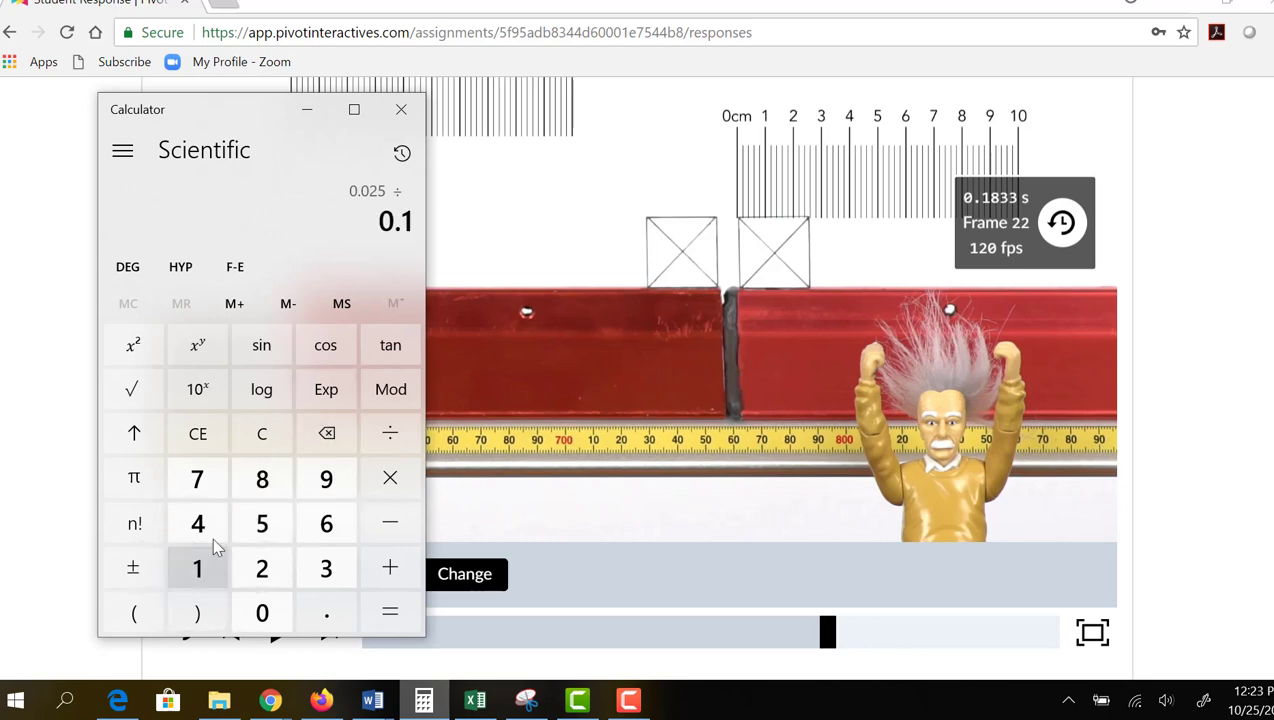
left_click(264, 480)
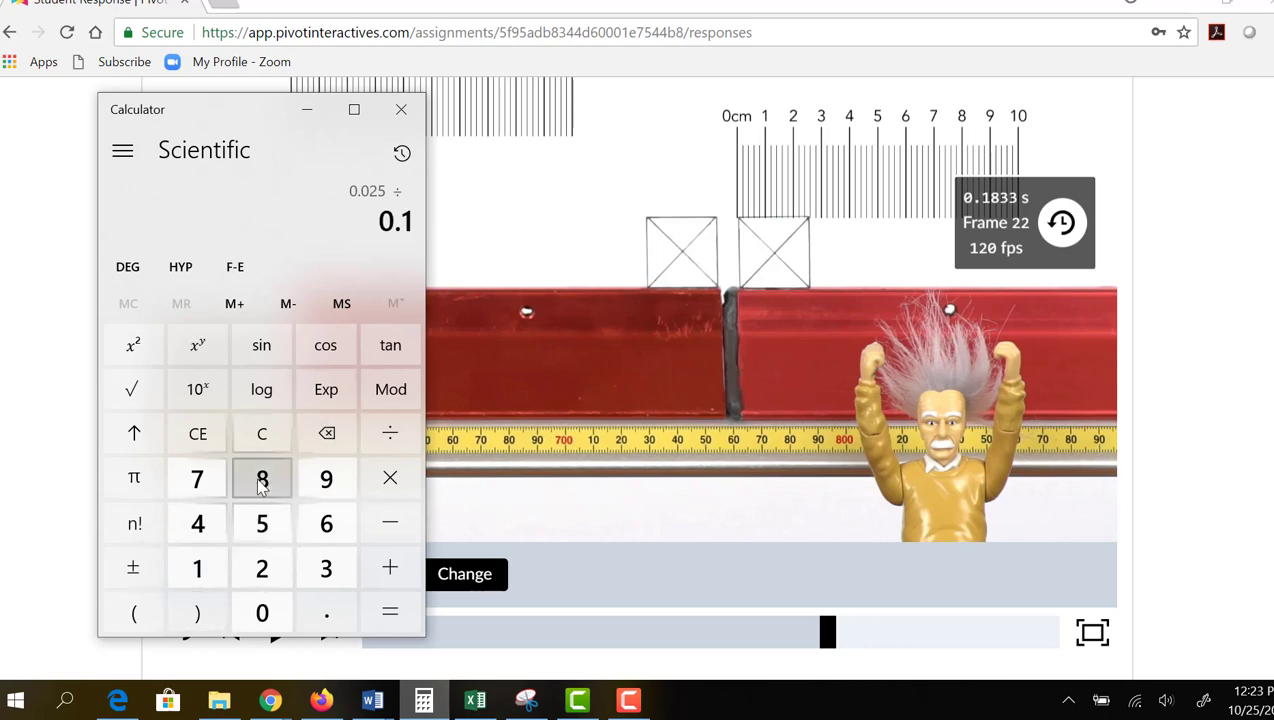
left_click(325, 572)
left_click(325, 572)
left_click(390, 614)
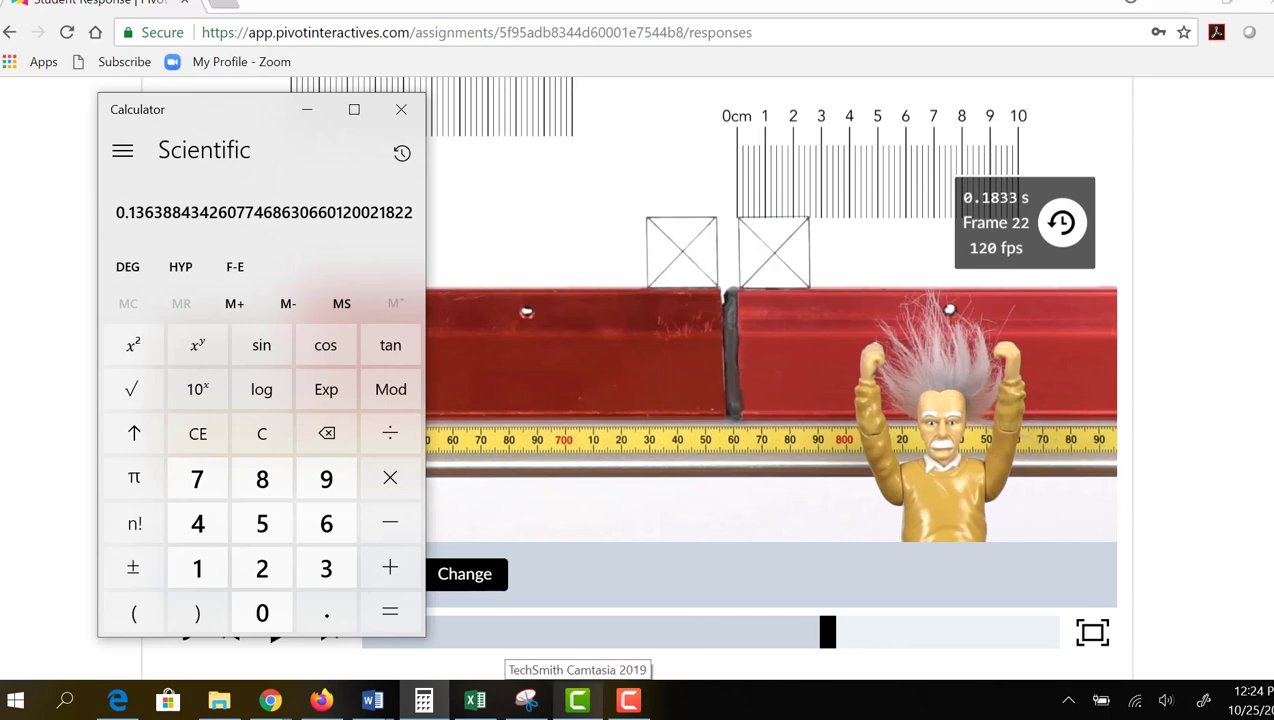
Step: Return to the Pivot Interactives data table and enter .1364 as the final velocity in row 7, Same Direction
key("alt+Tab")
scroll(637, 400, "down", 10)
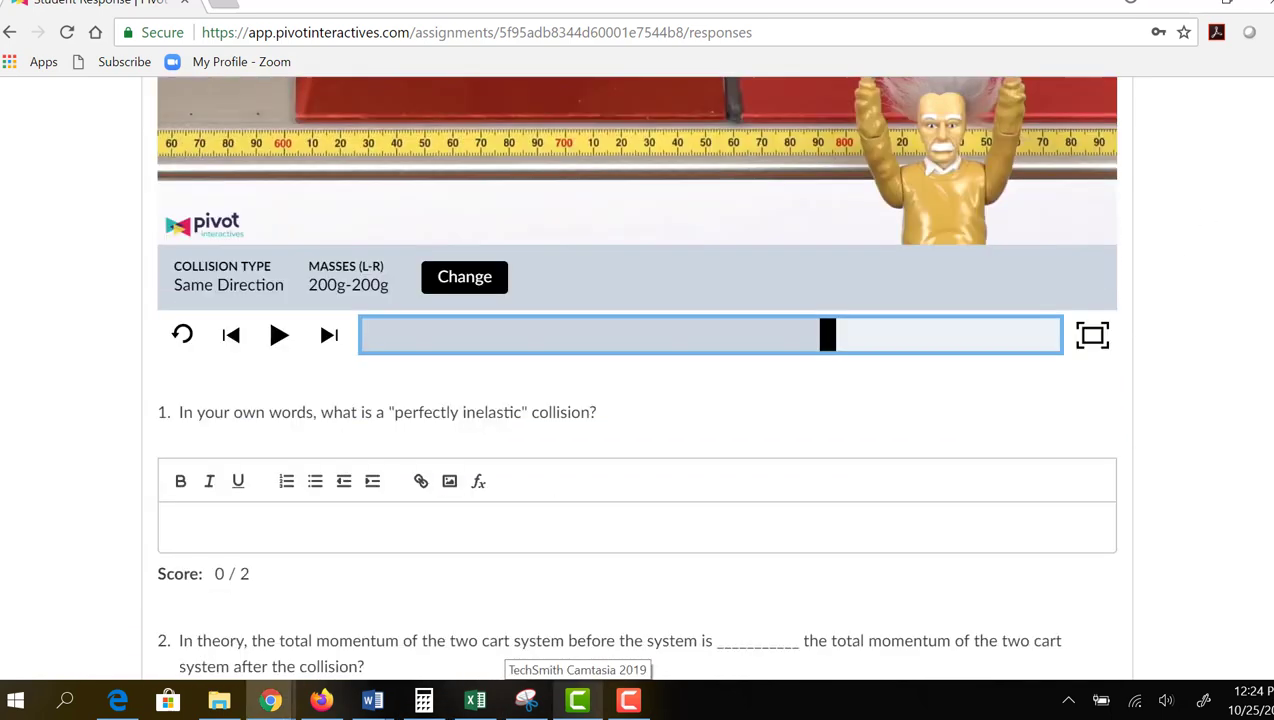
scroll(637, 400, "down", 5)
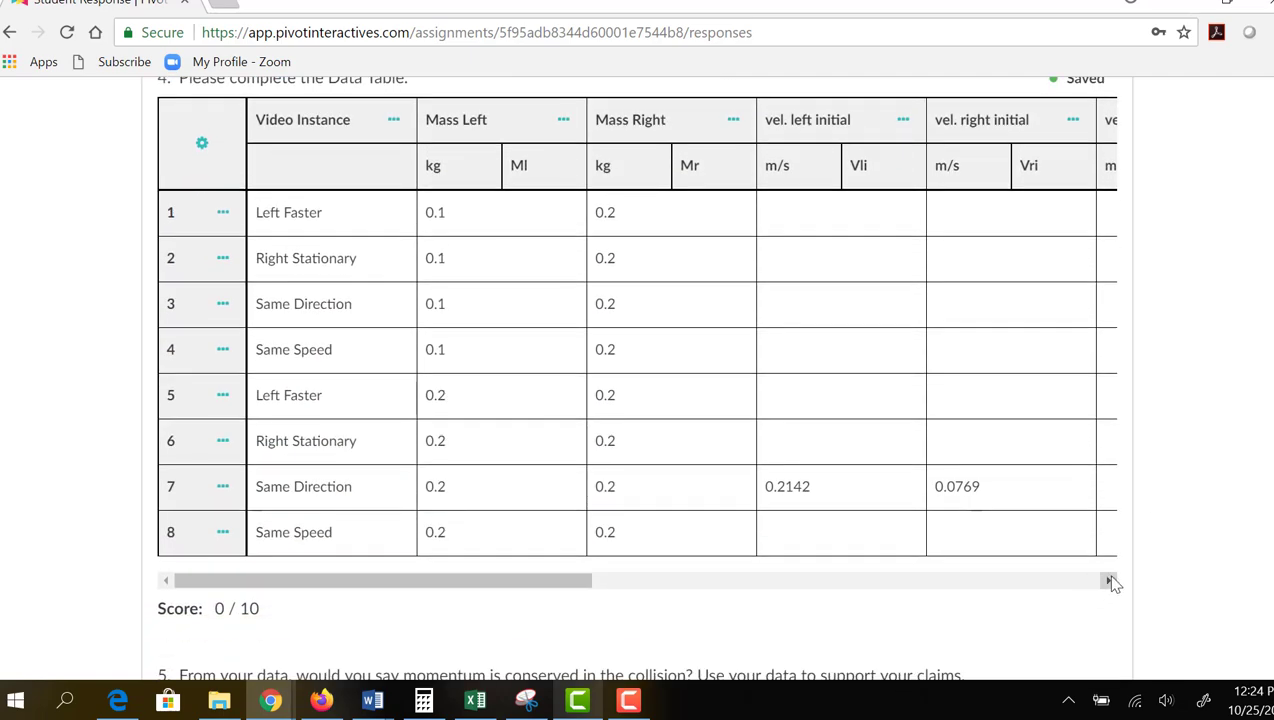
left_click(1110, 581)
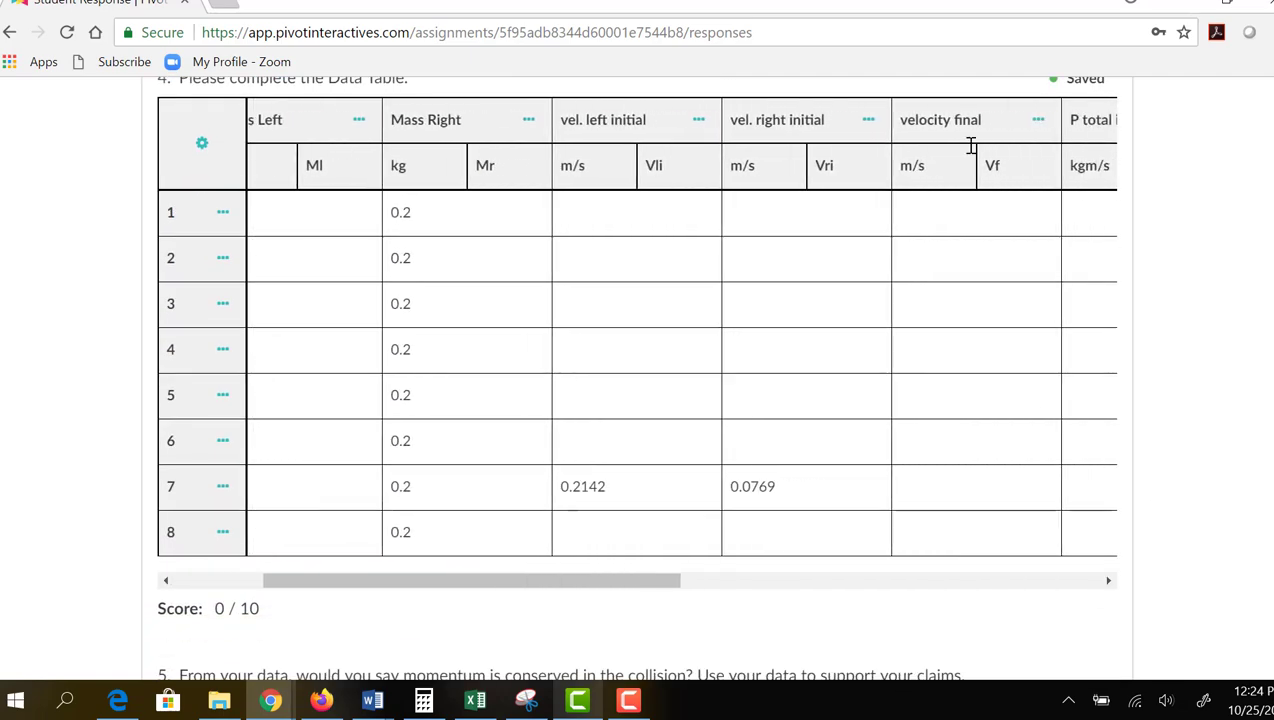
left_click(937, 488)
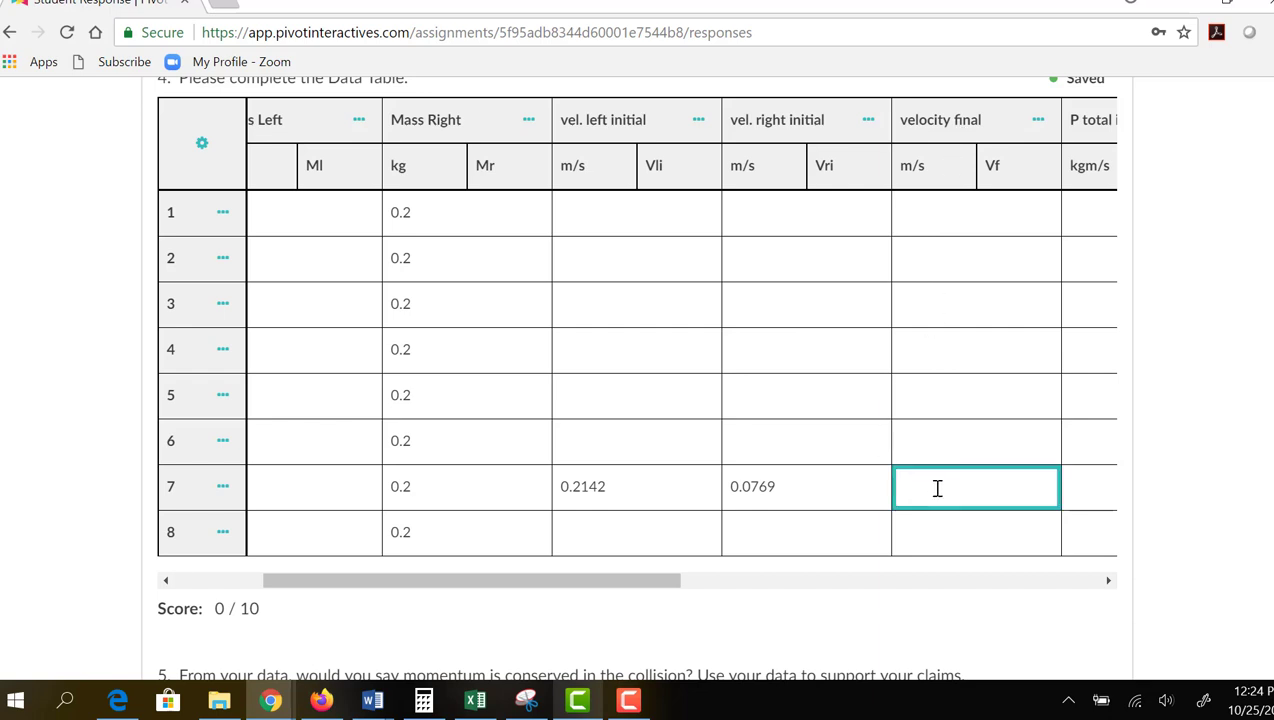
type(".1364")
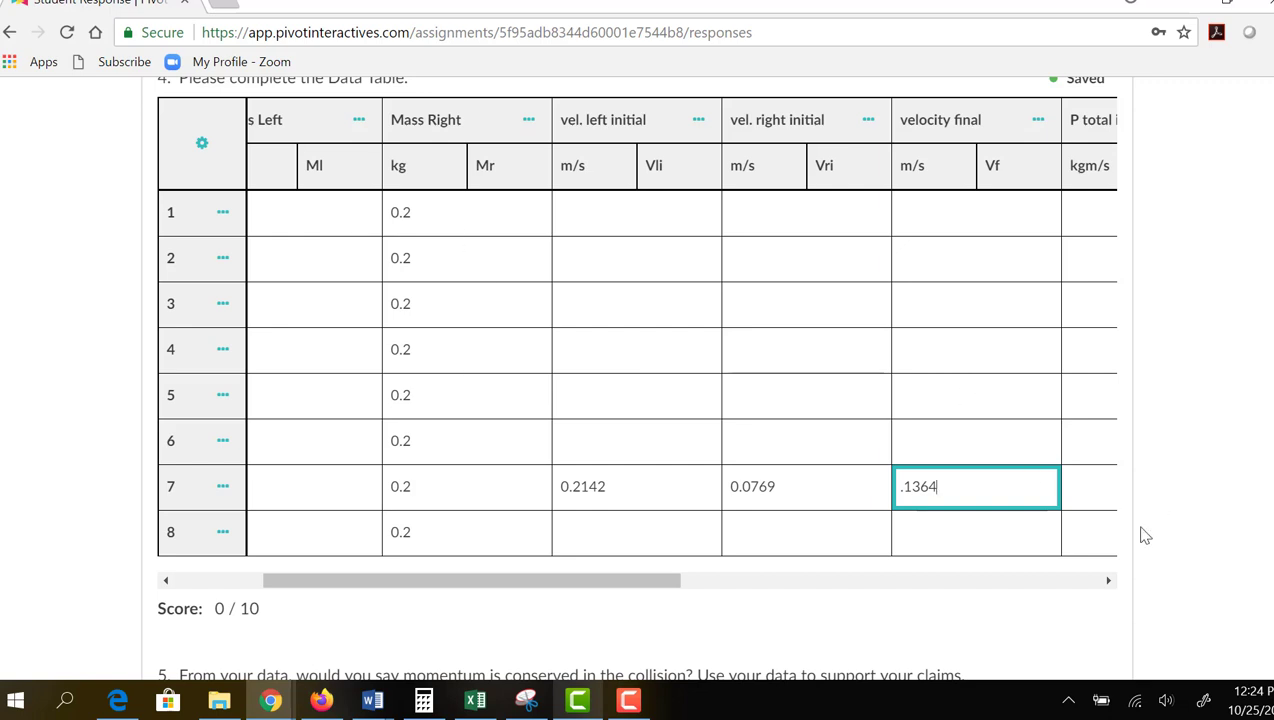
left_click(1109, 581)
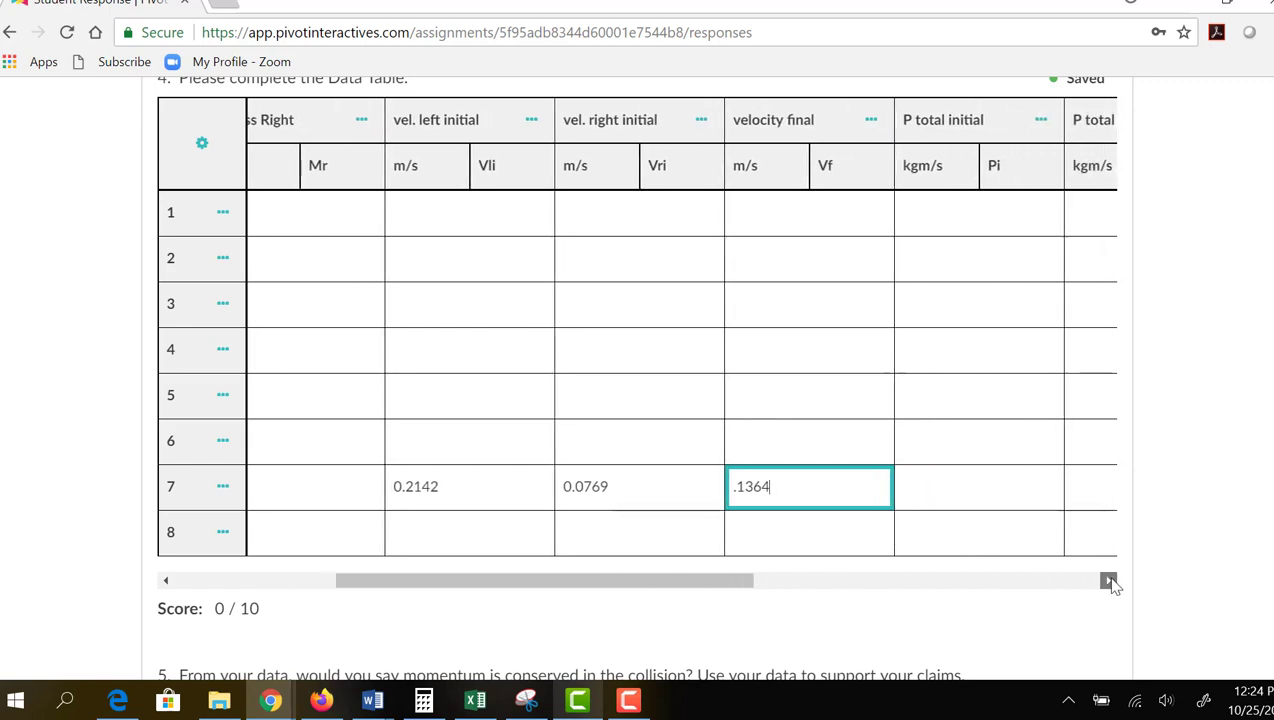
left_click(1109, 581)
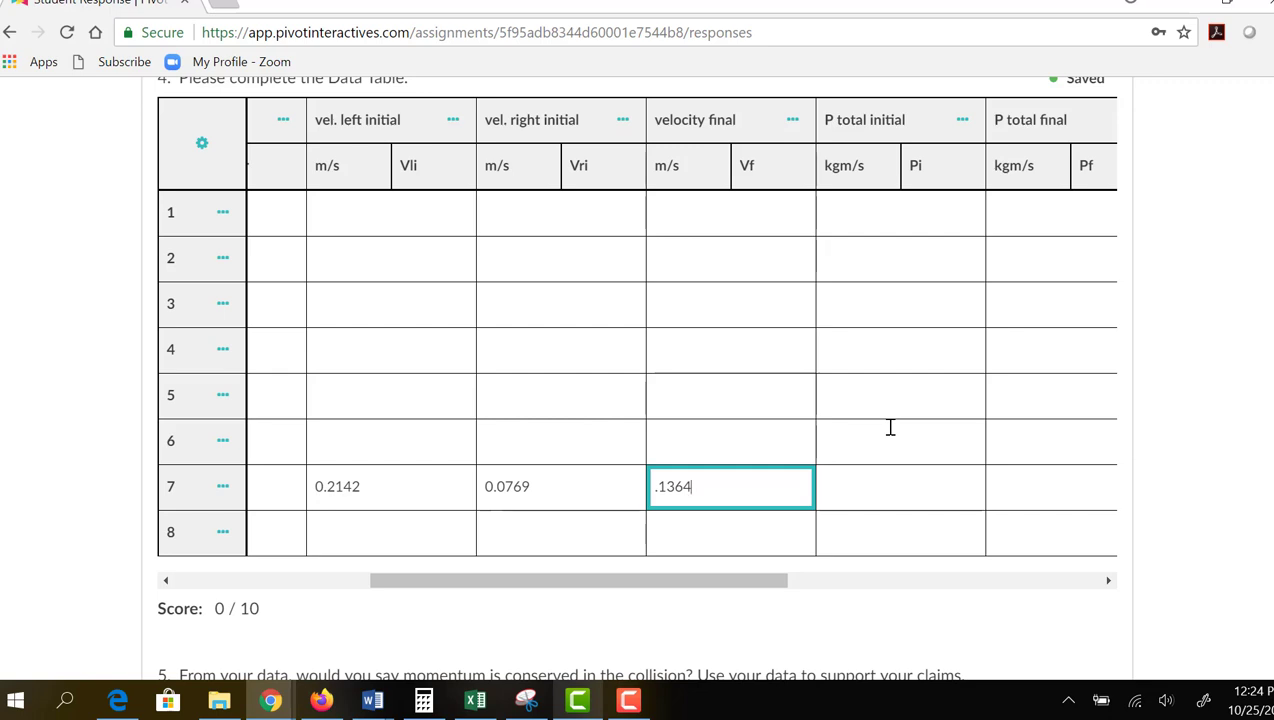
left_click(963, 123)
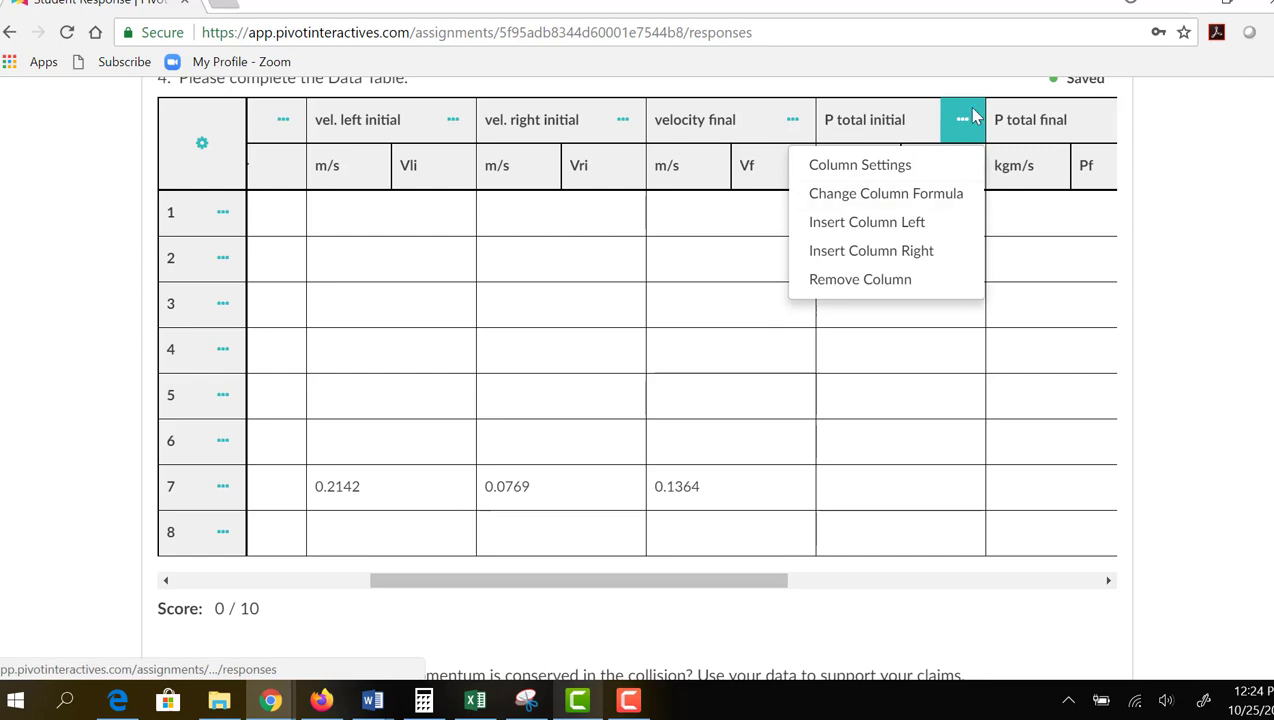
left_click(885, 194)
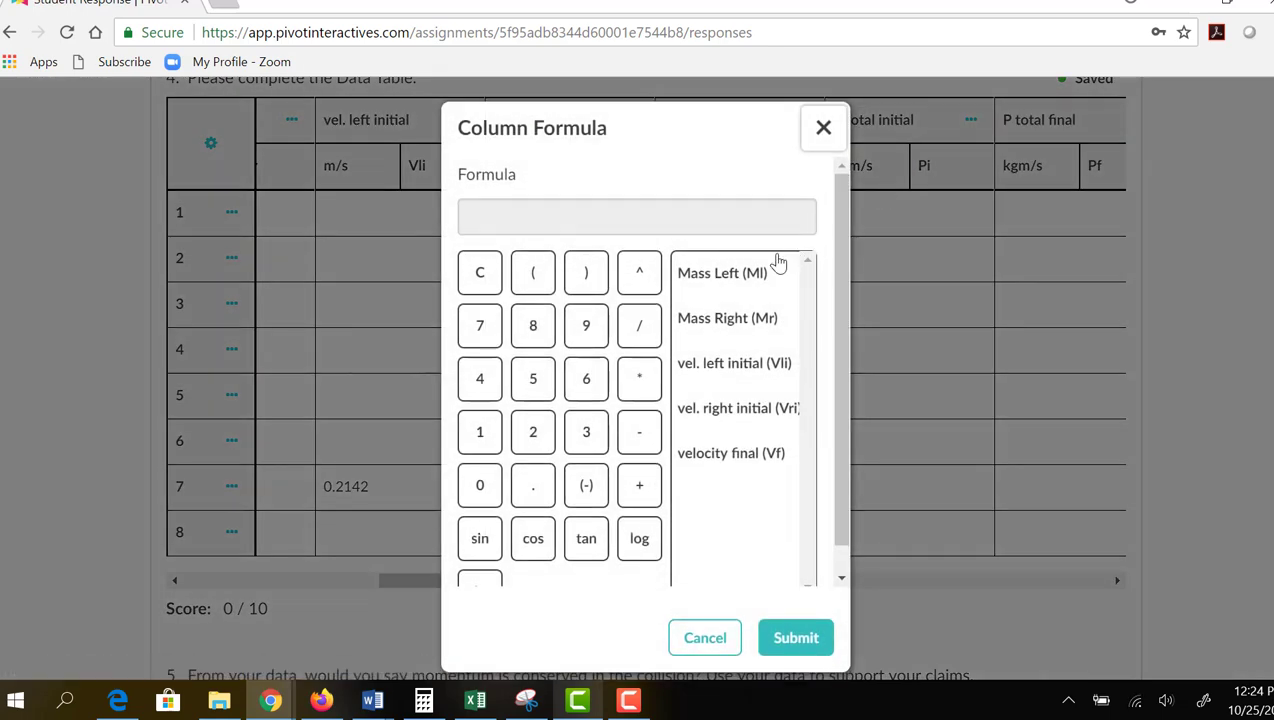
left_click(742, 276)
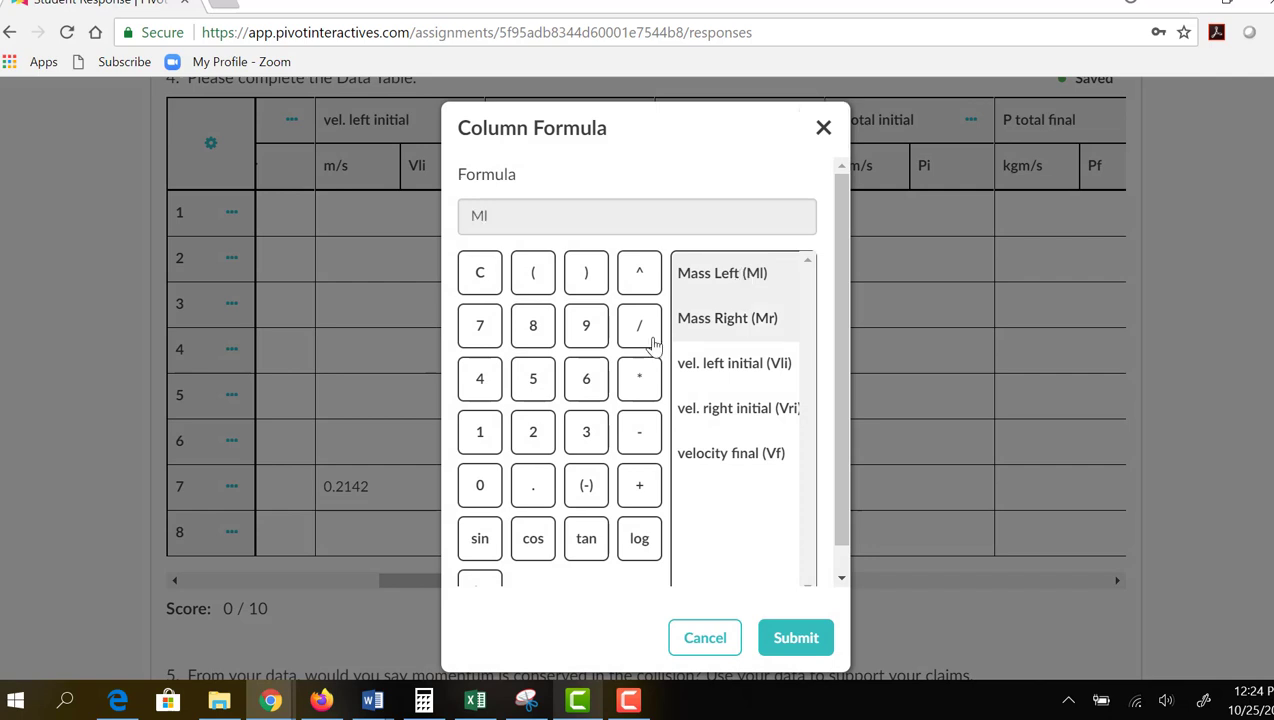
left_click(637, 379)
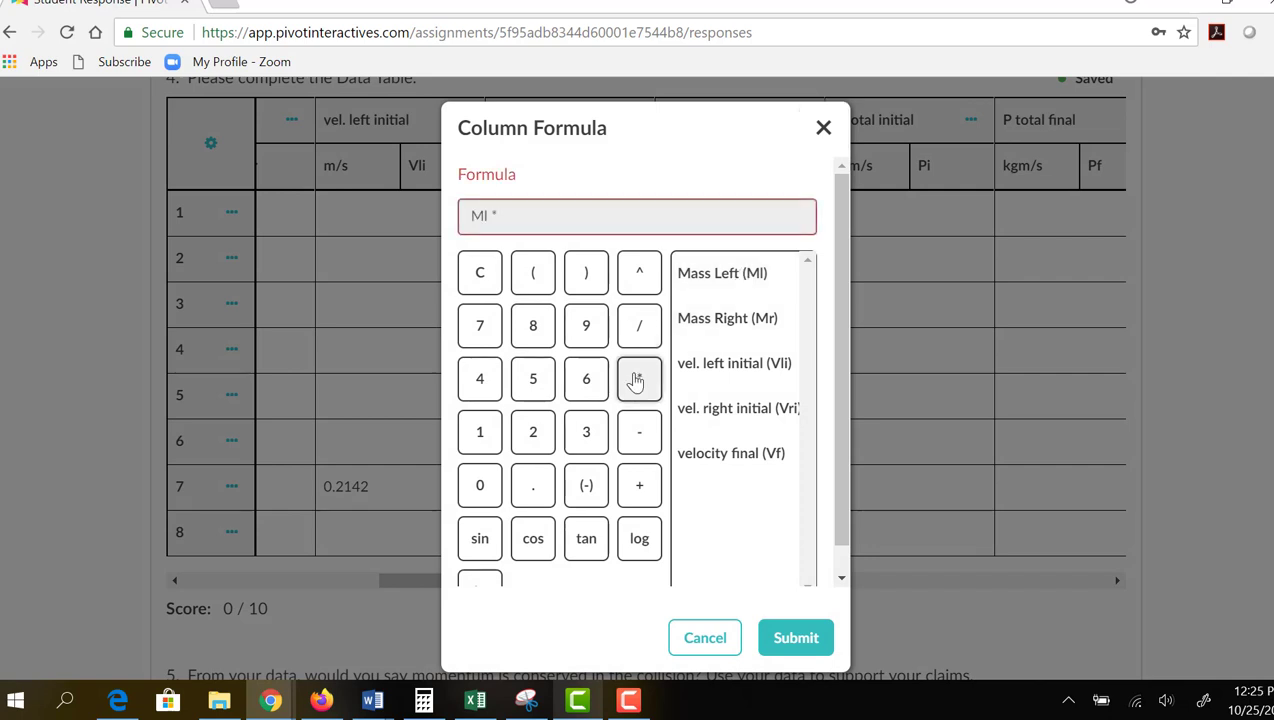
left_click(727, 366)
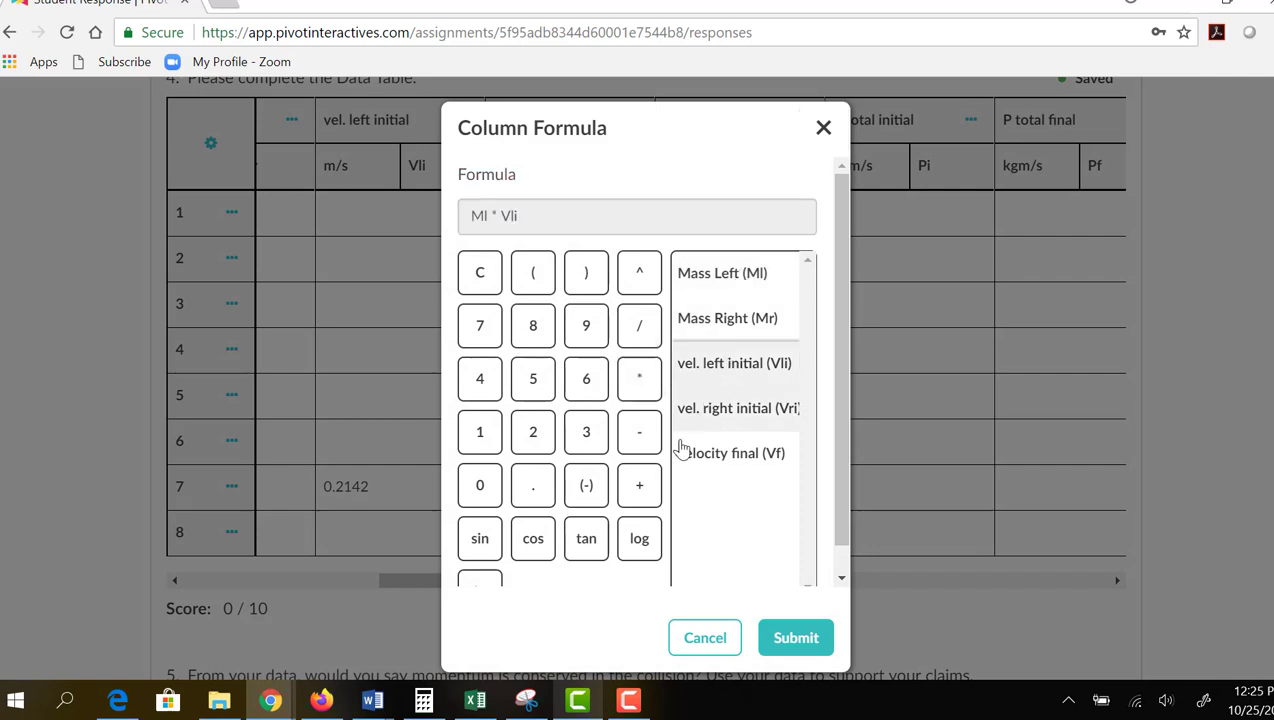
left_click(638, 485)
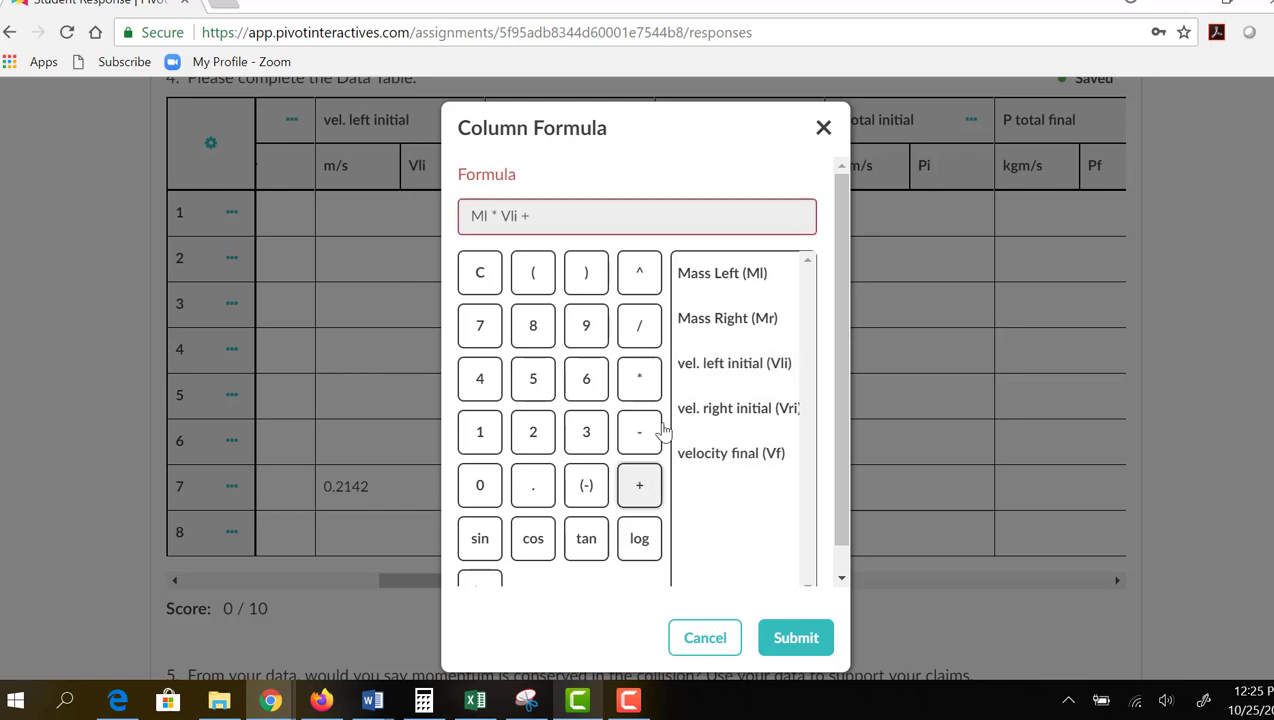
left_click(716, 328)
left_click(727, 412)
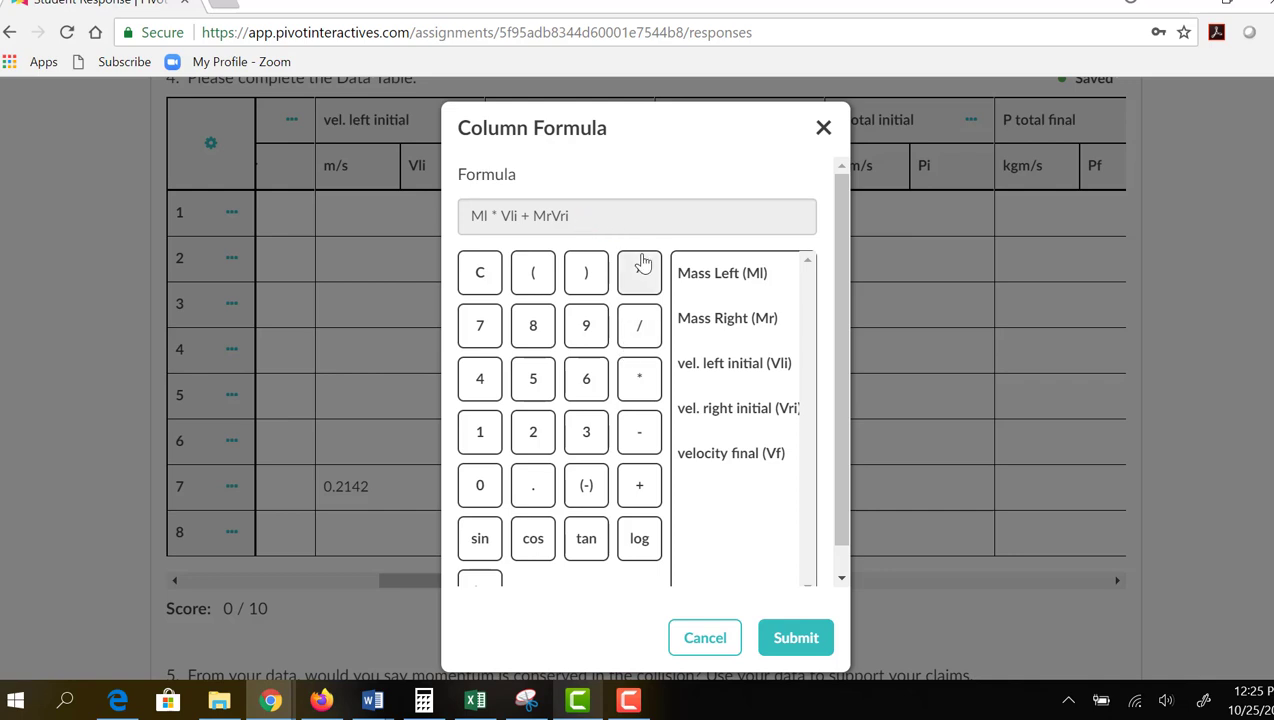
scroll(843, 313, "down", 1)
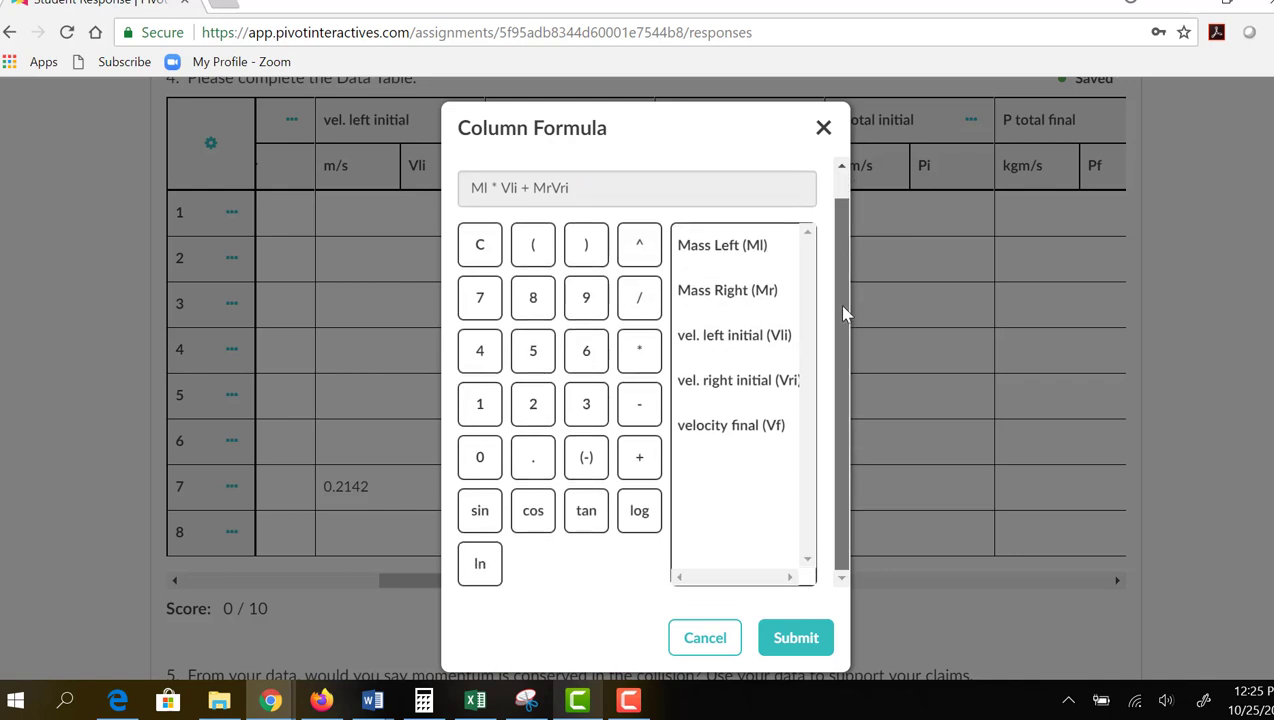
scroll(842, 306, "up", 1)
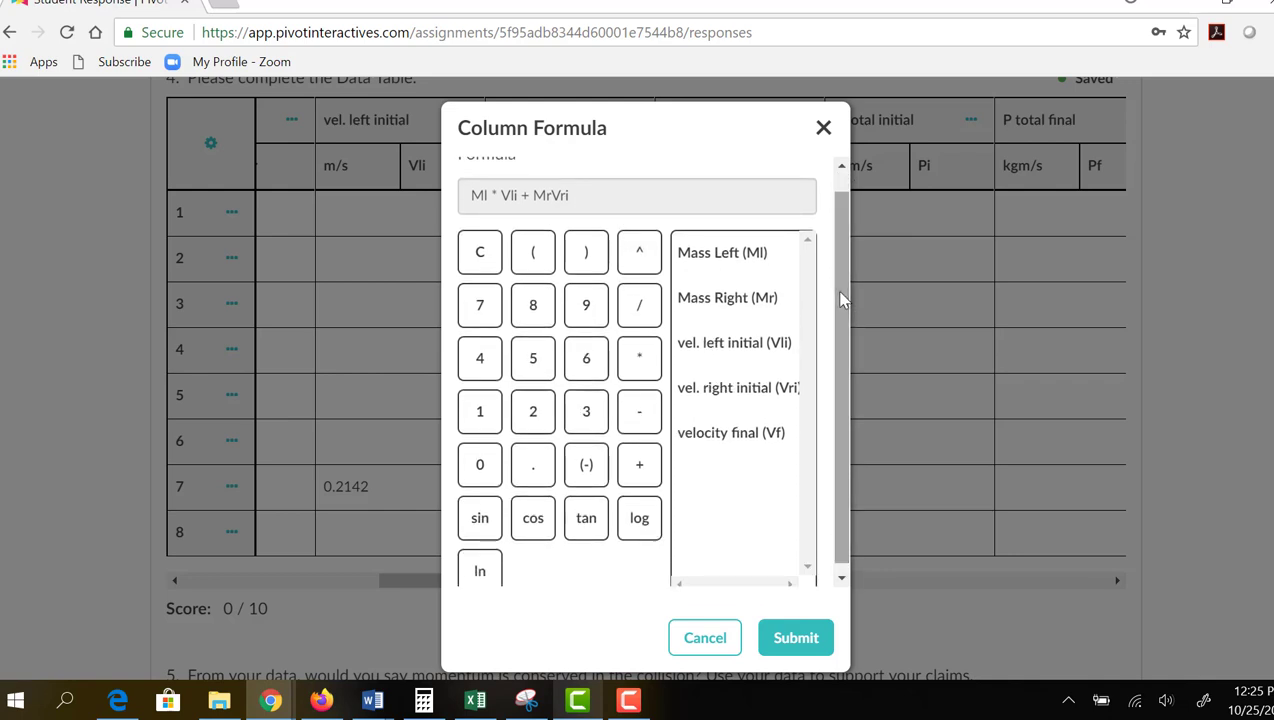
left_click(705, 638)
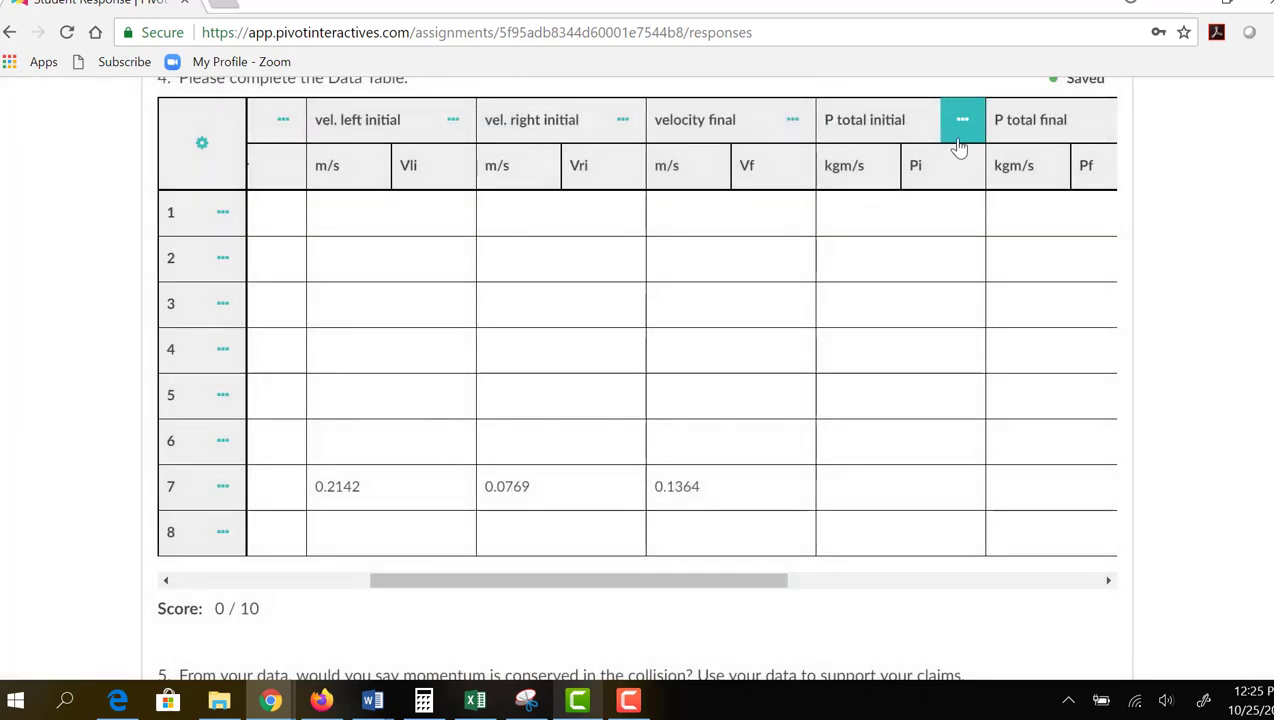
Step: Set the column formula of P total initial to Ml * Vli + Mr * Vri
left_click(963, 122)
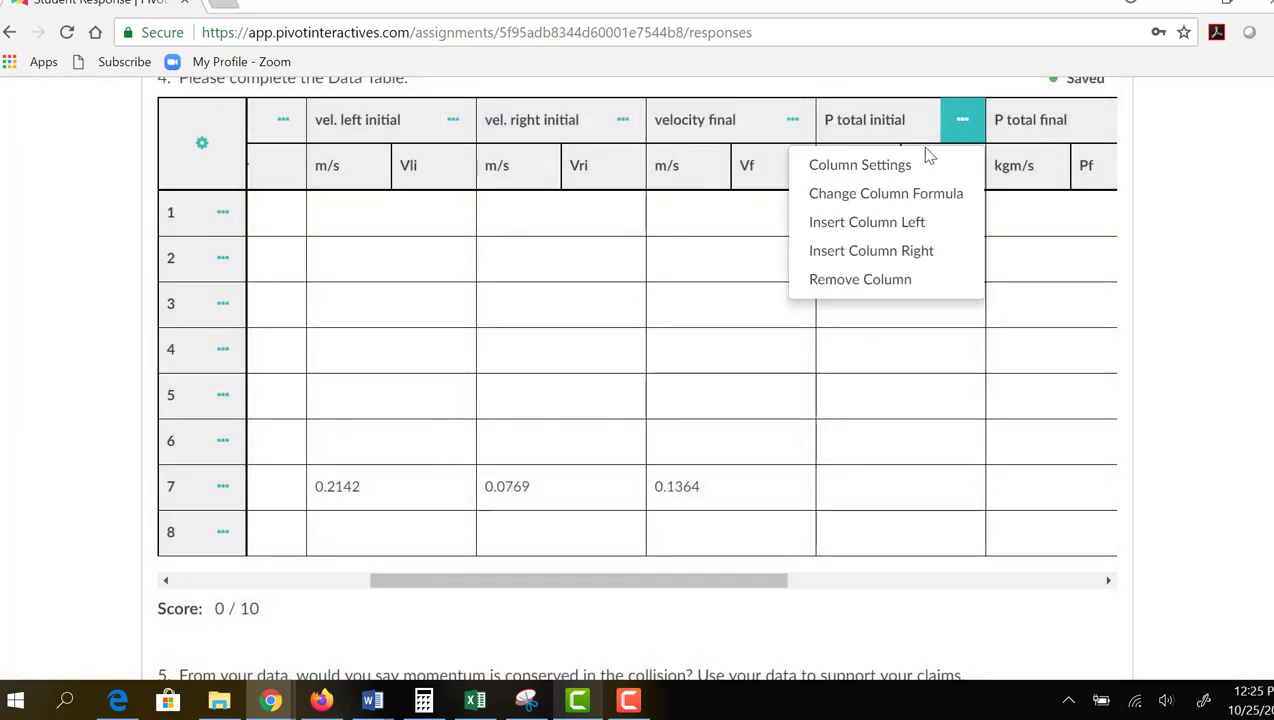
left_click(847, 196)
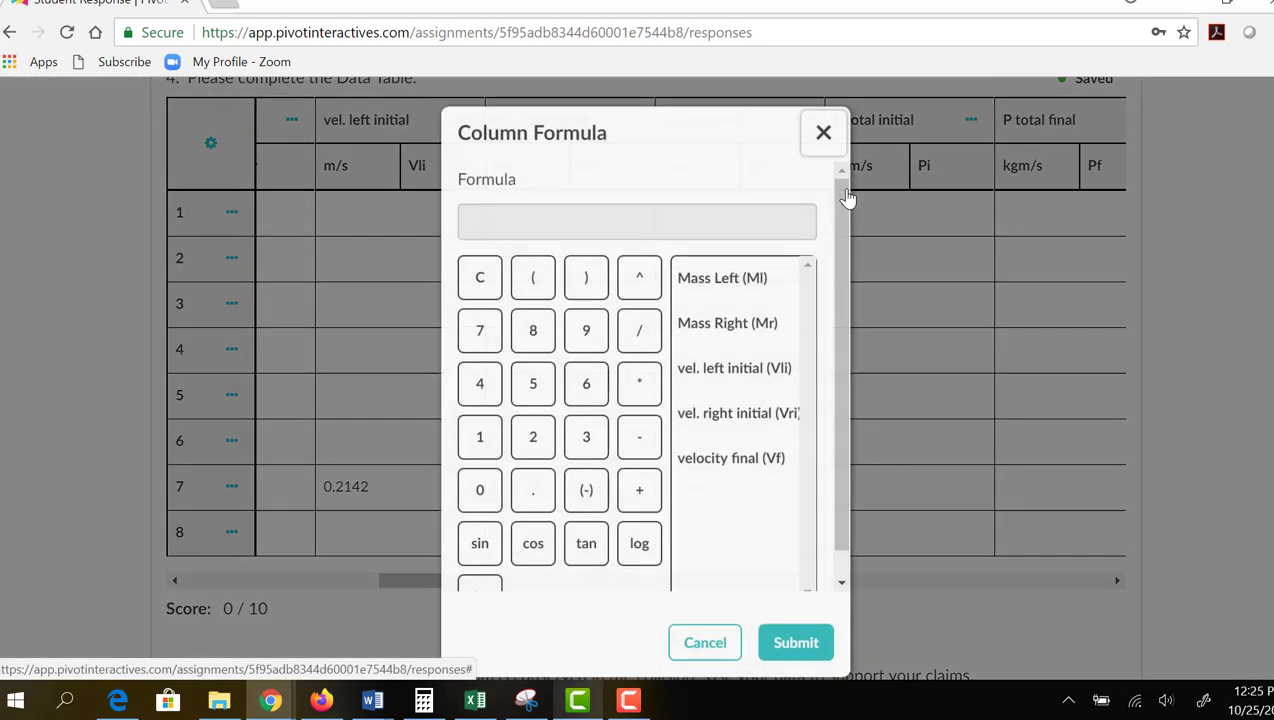
left_click(727, 283)
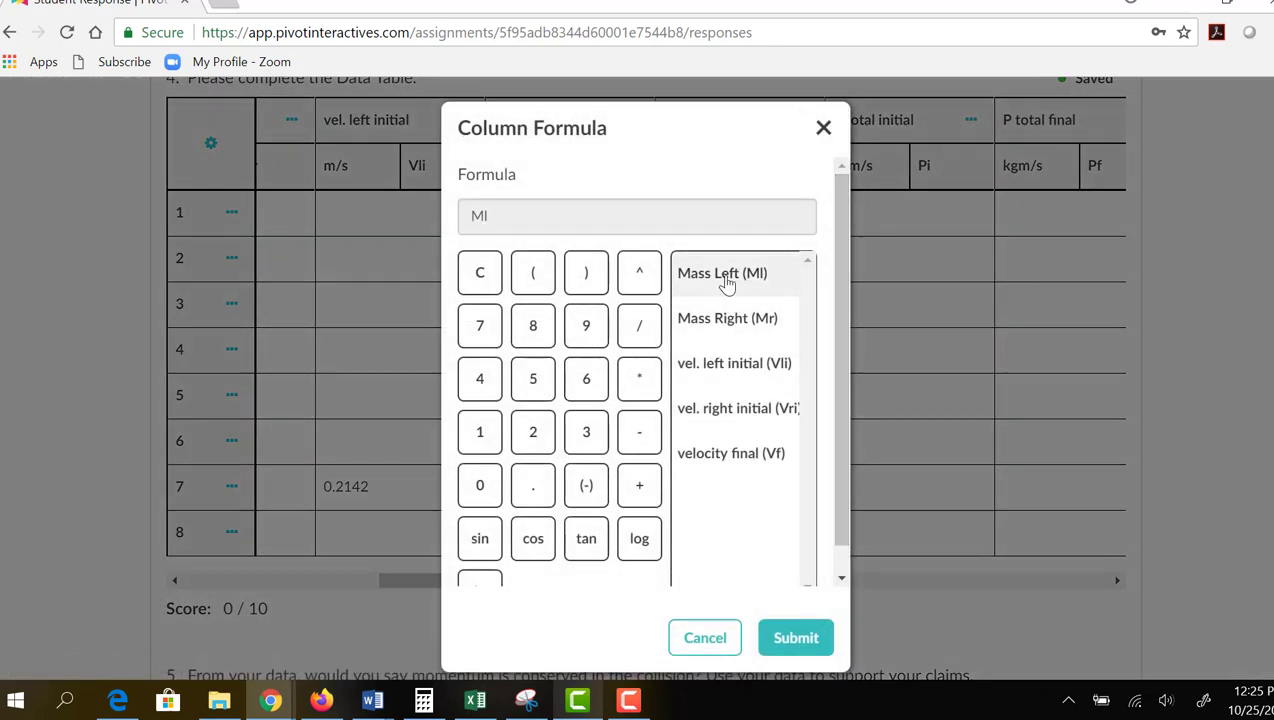
left_click(634, 383)
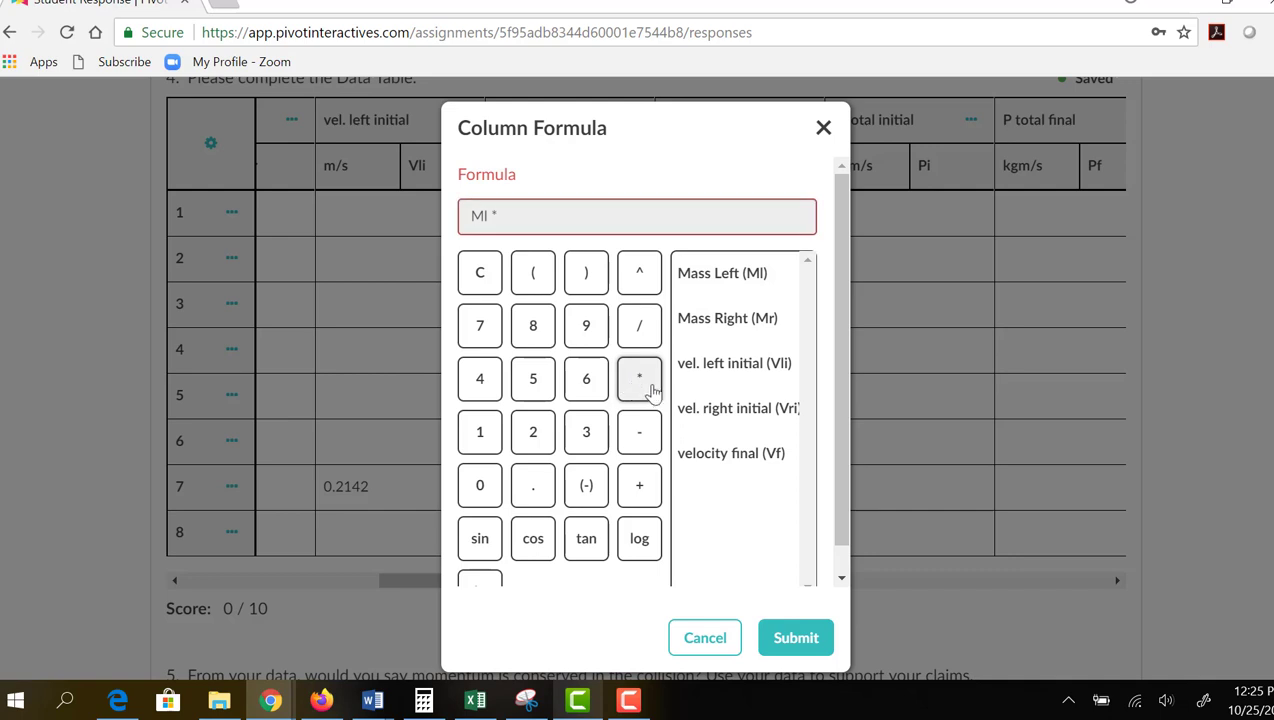
left_click(736, 372)
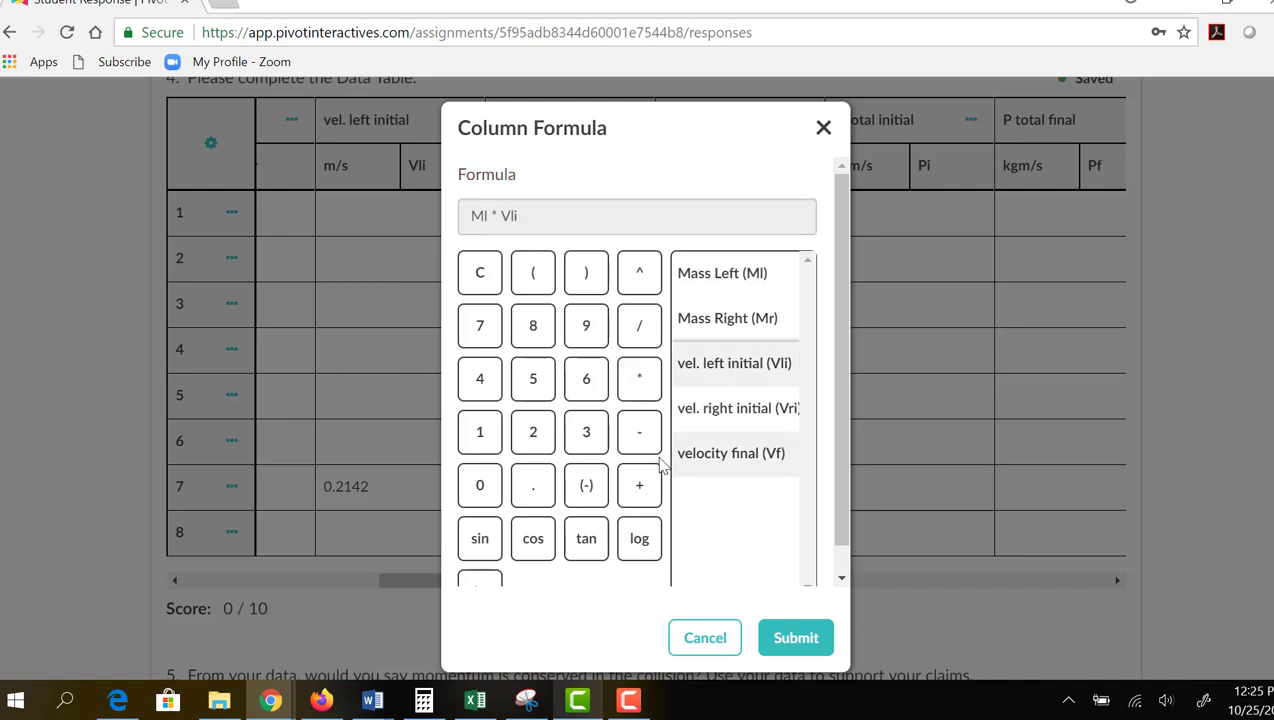
left_click(638, 490)
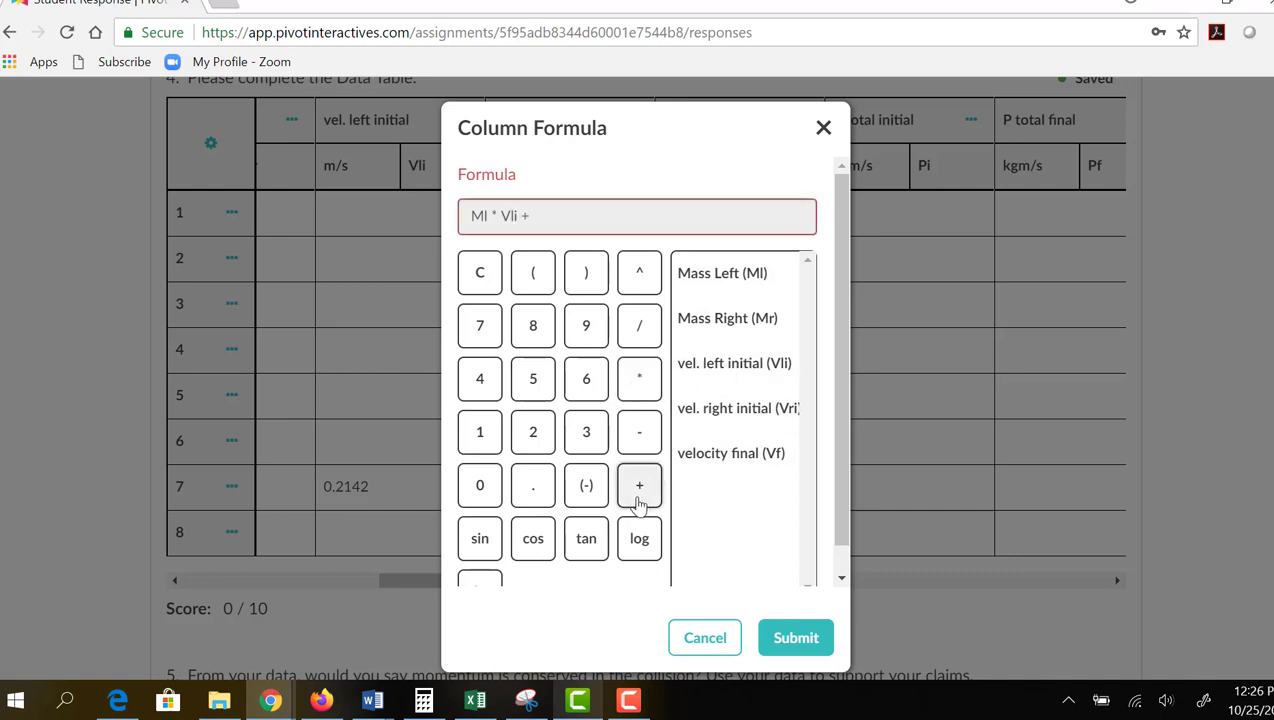
left_click(730, 331)
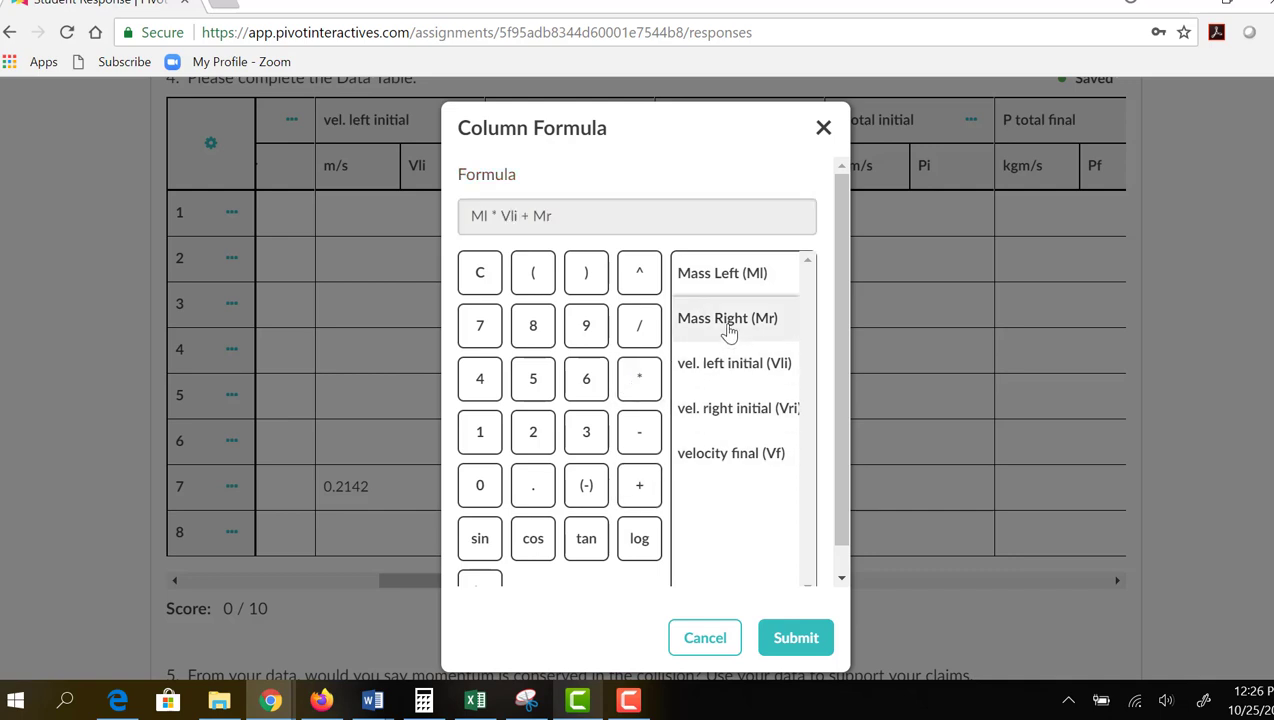
left_click(639, 380)
left_click(723, 412)
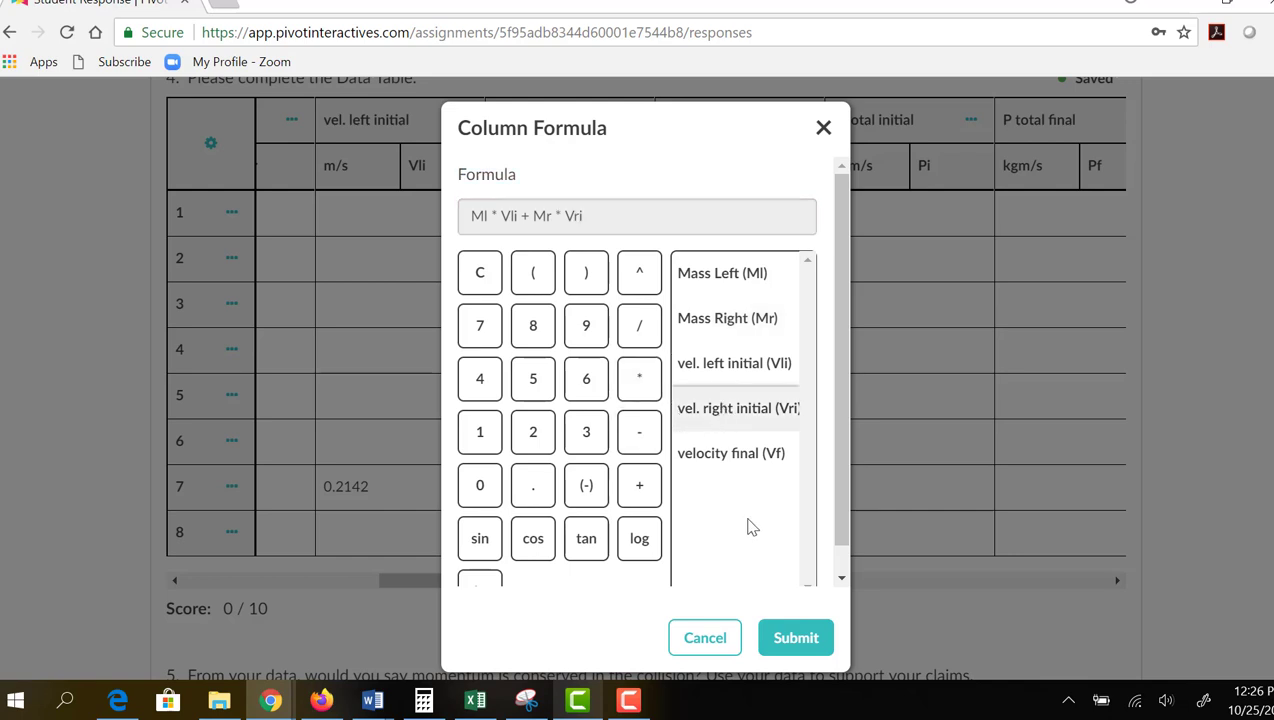
left_click(786, 637)
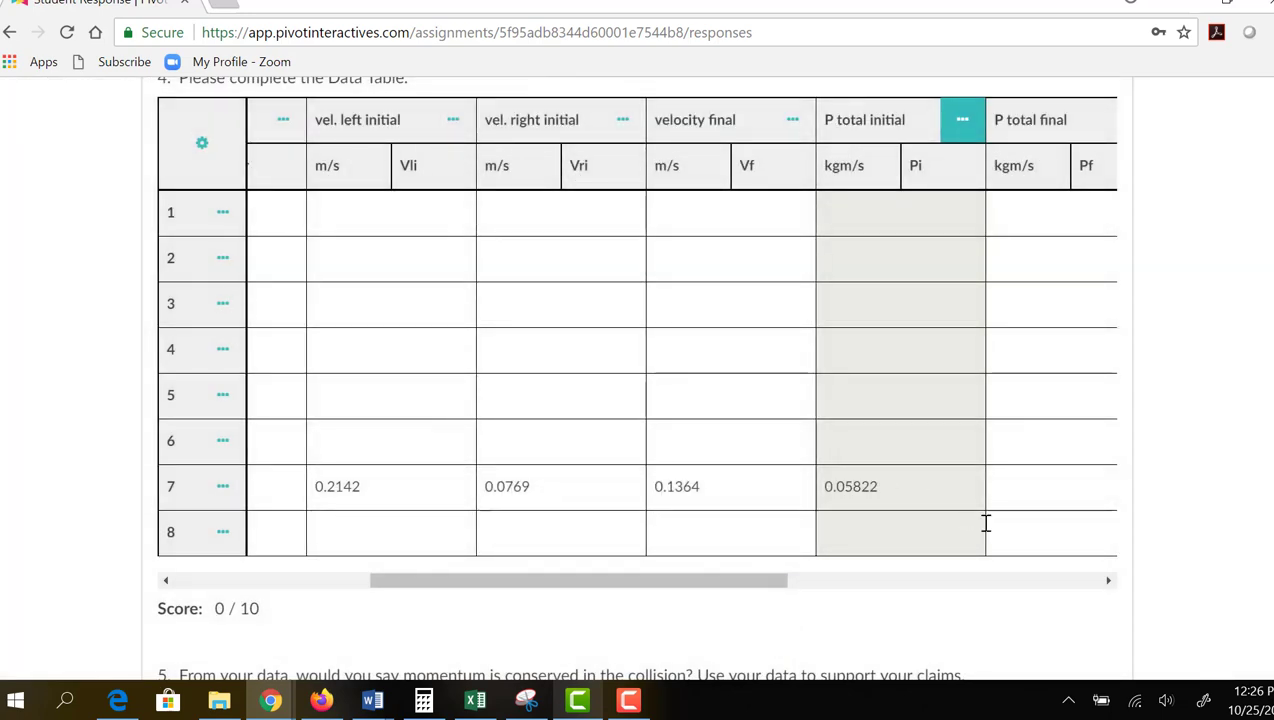
Step: Set the column formula of P total final to (Ml + Mr) * Vf
left_click(1107, 580)
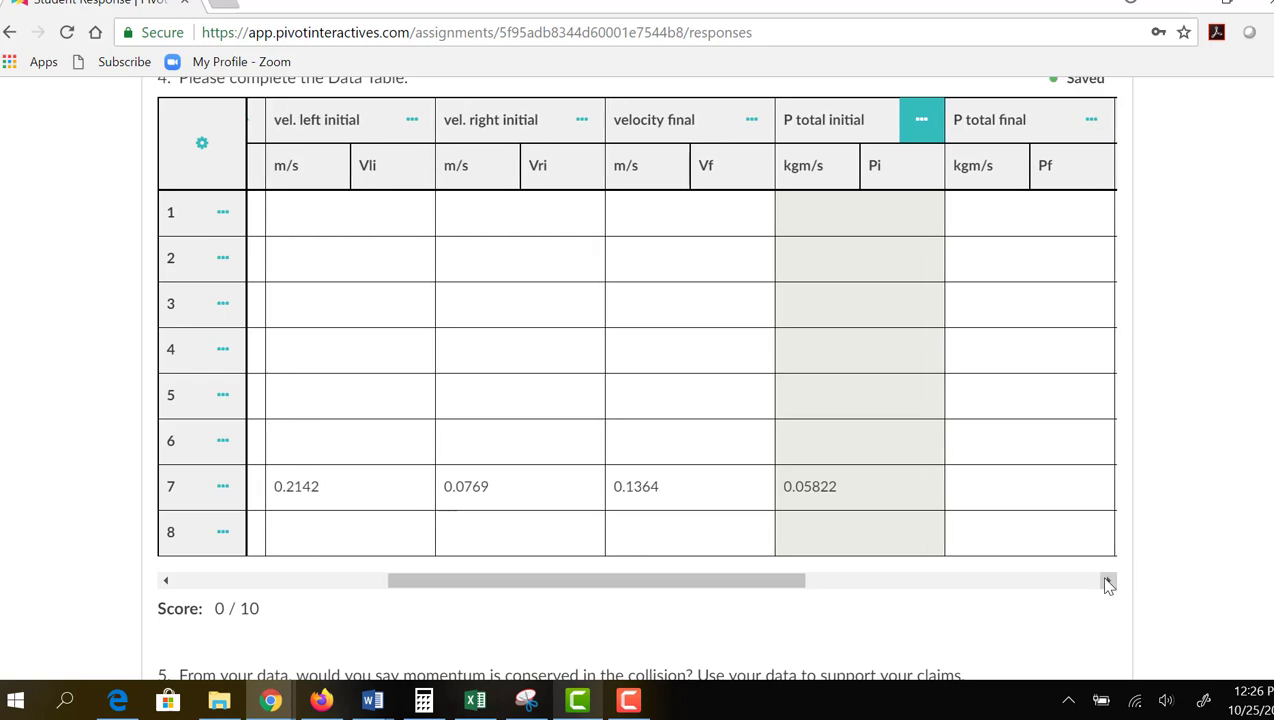
left_click(1108, 582)
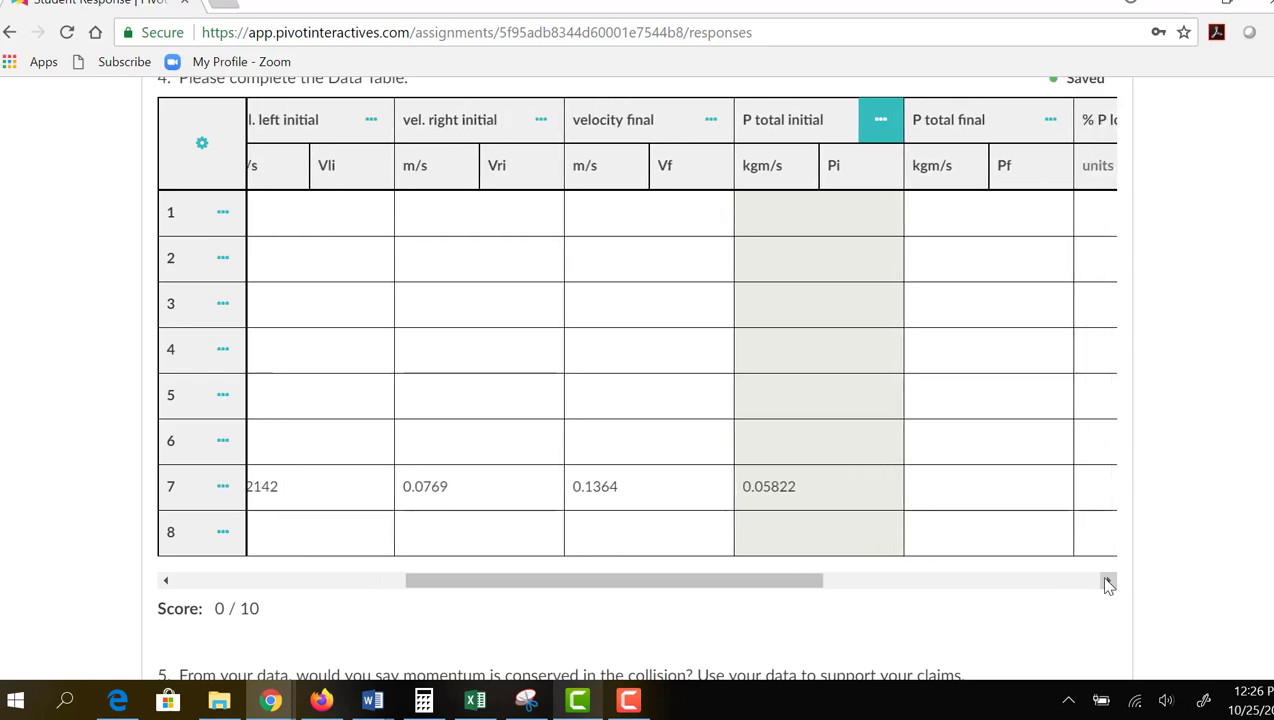
left_click(1050, 121)
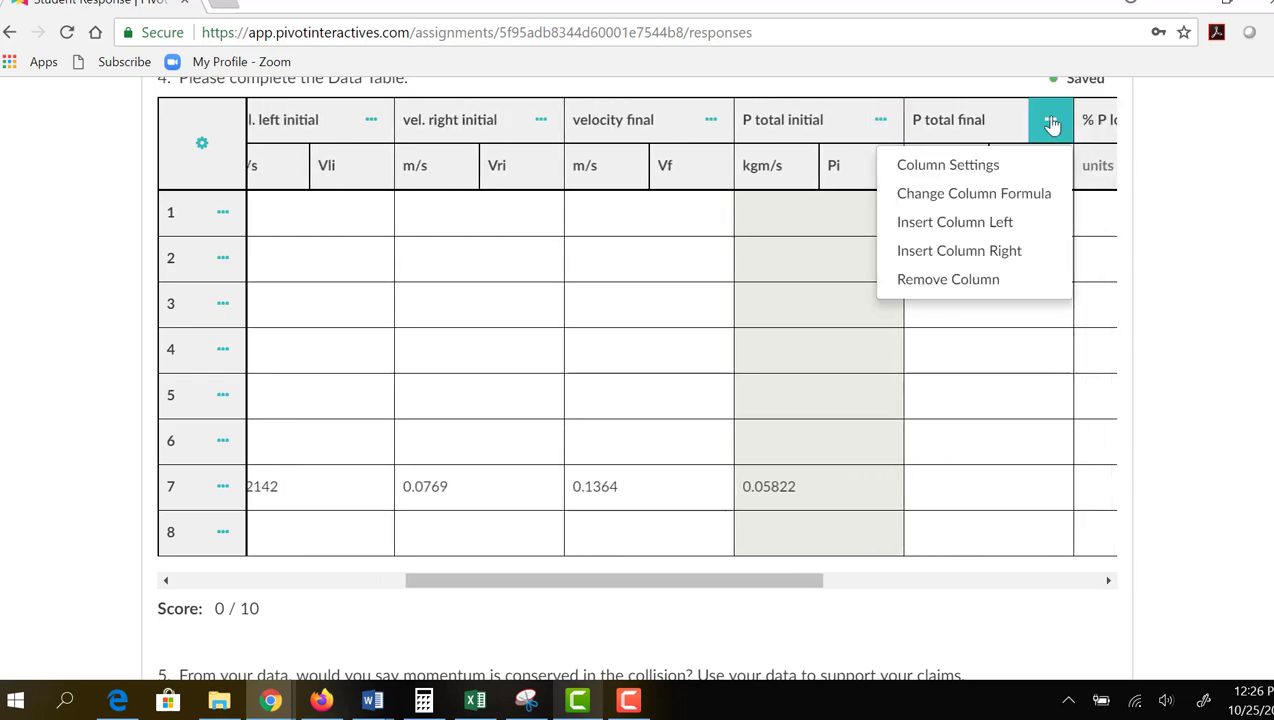
left_click(952, 195)
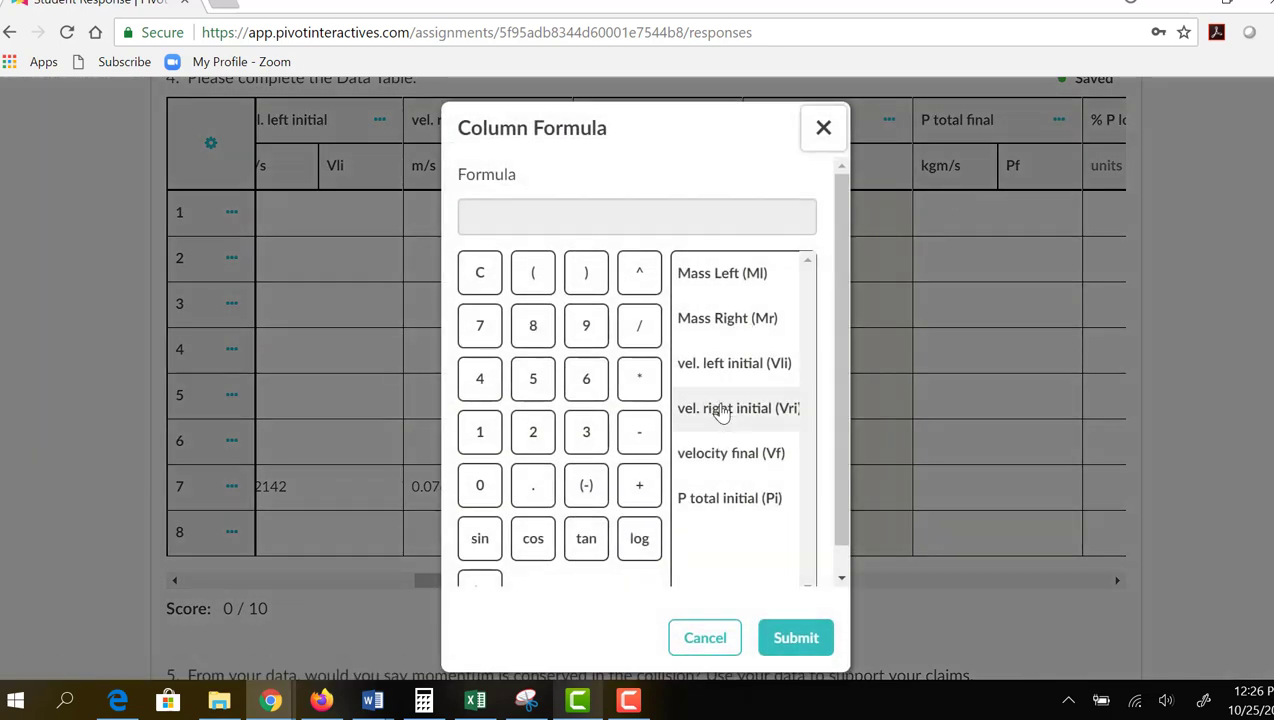
left_click(535, 277)
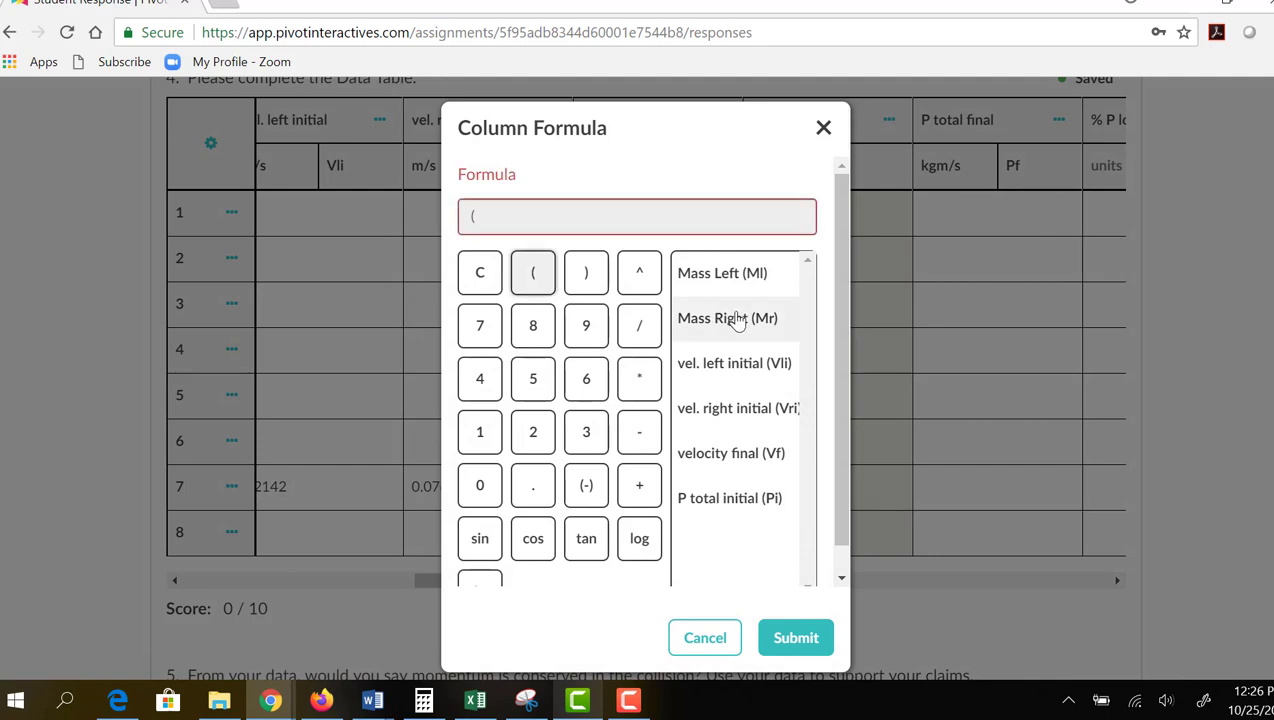
left_click(728, 276)
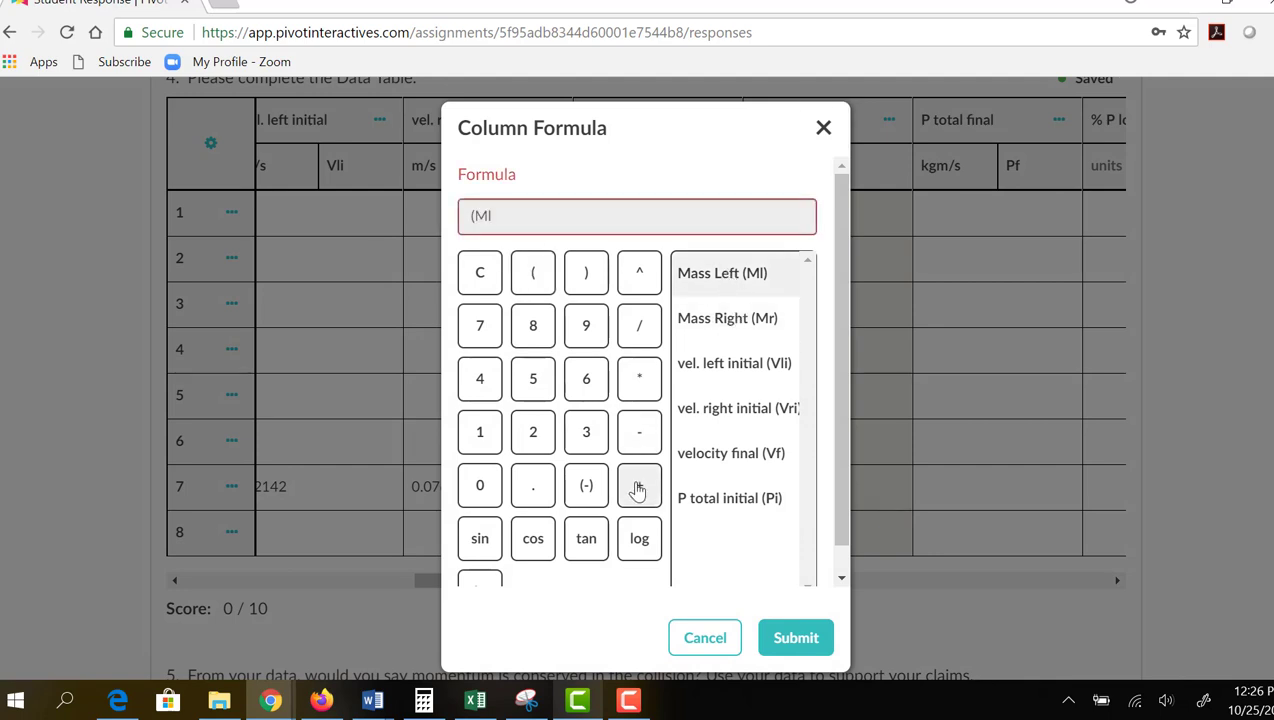
left_click(639, 485)
left_click(711, 318)
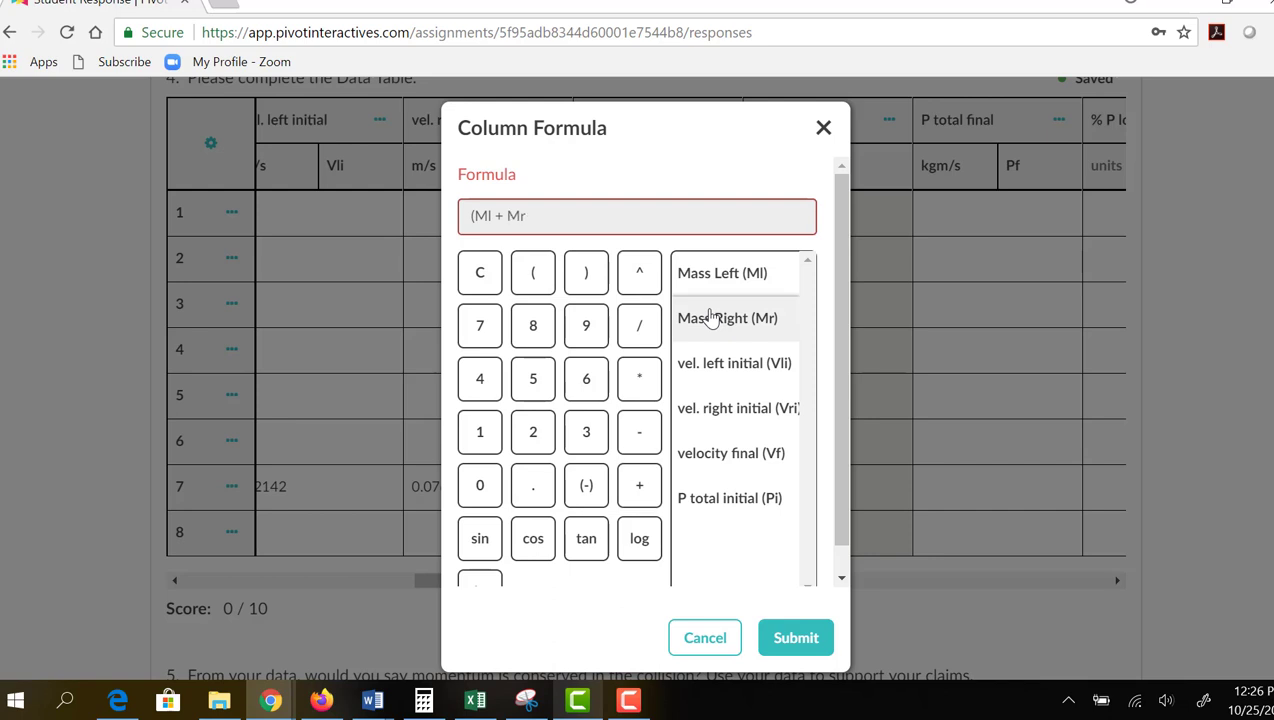
left_click(576, 281)
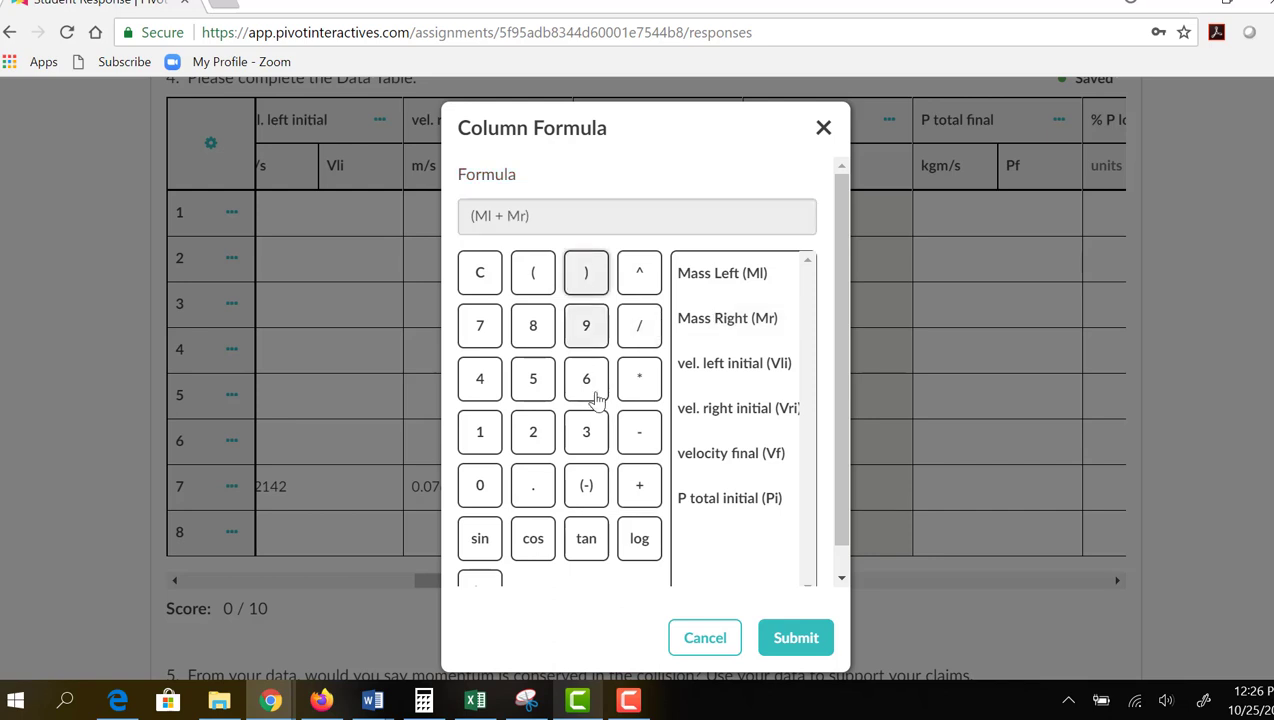
left_click(641, 379)
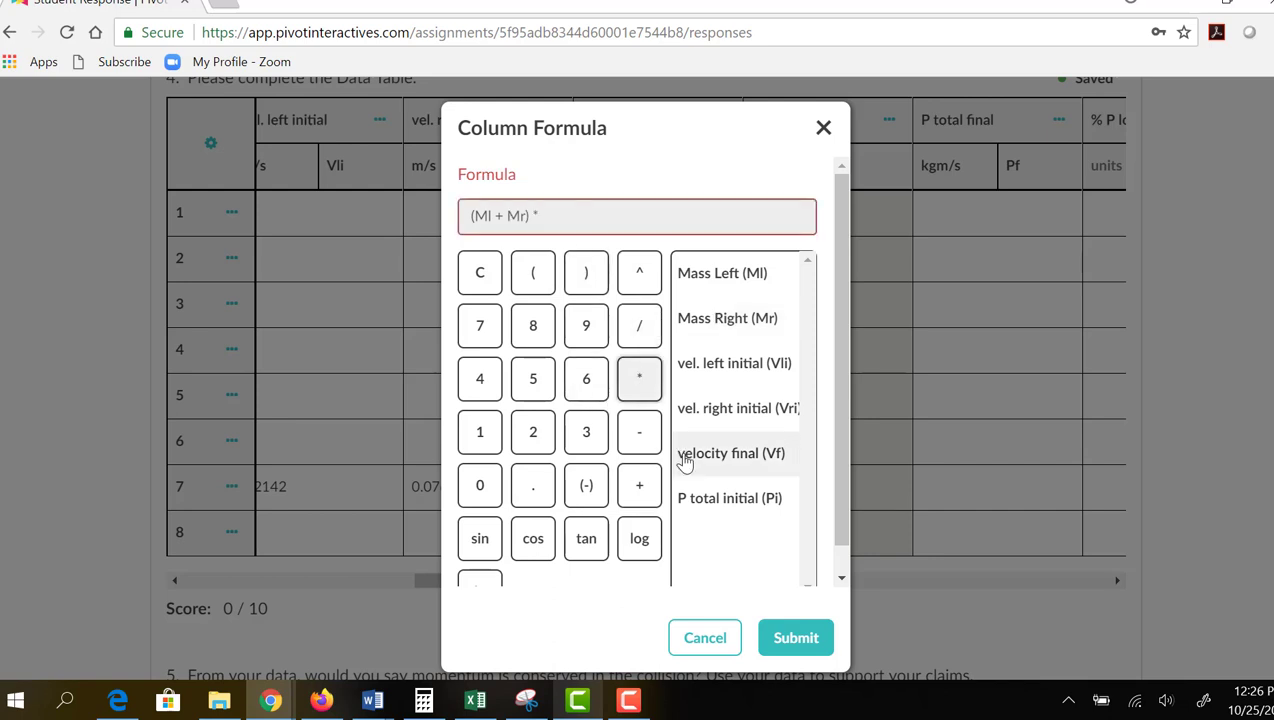
left_click(735, 456)
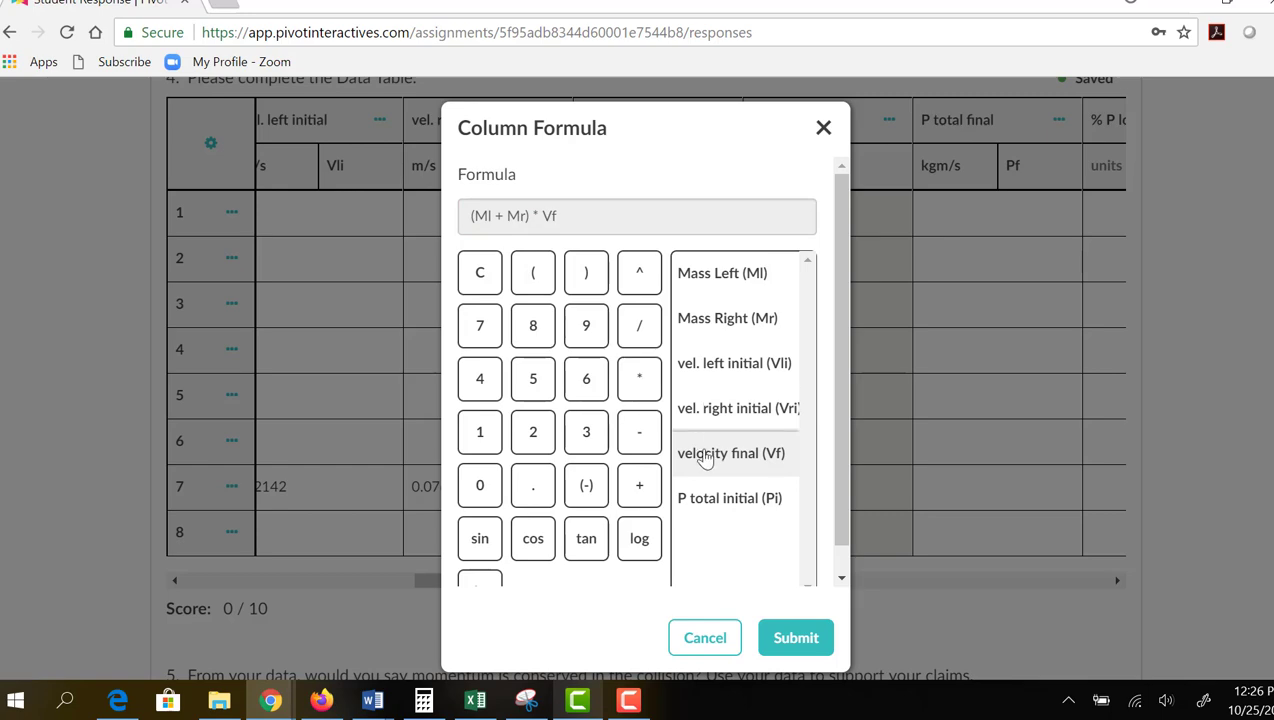
left_click(786, 640)
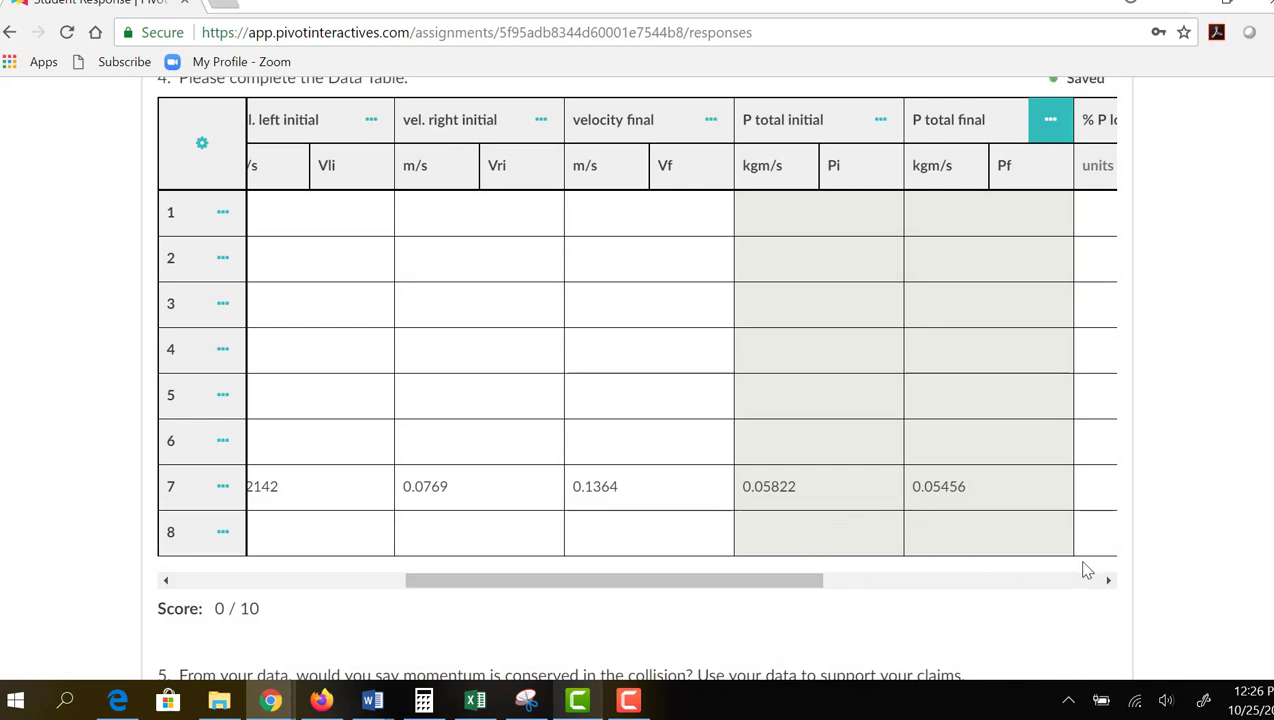
Step: Open the column formula editor for % P lost and close it without entering a formula
left_click(1108, 580)
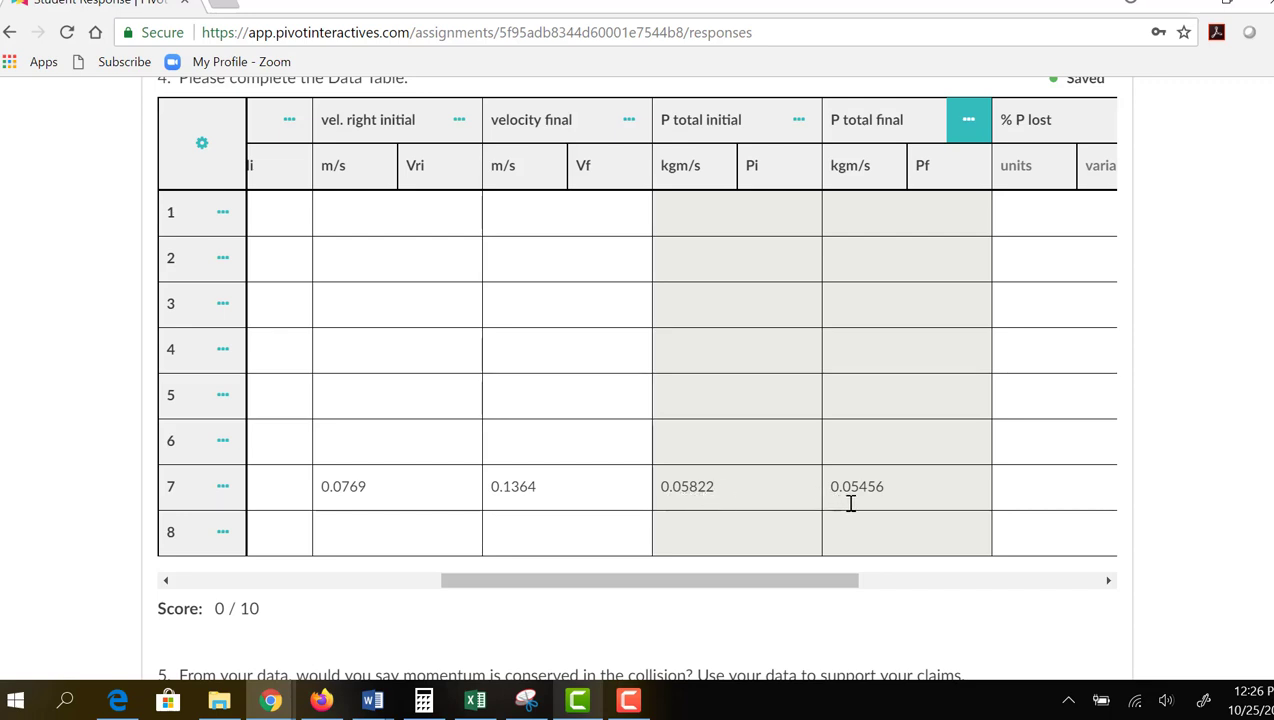
left_click(1109, 579)
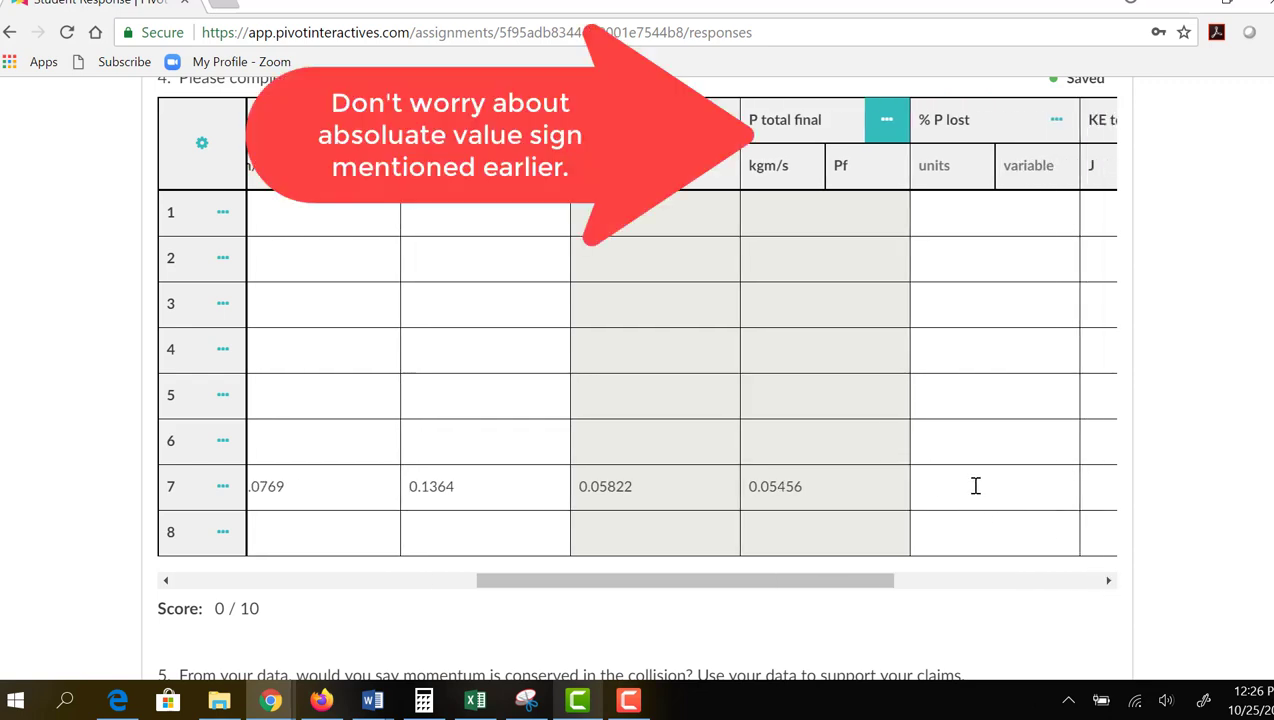
left_click(1059, 127)
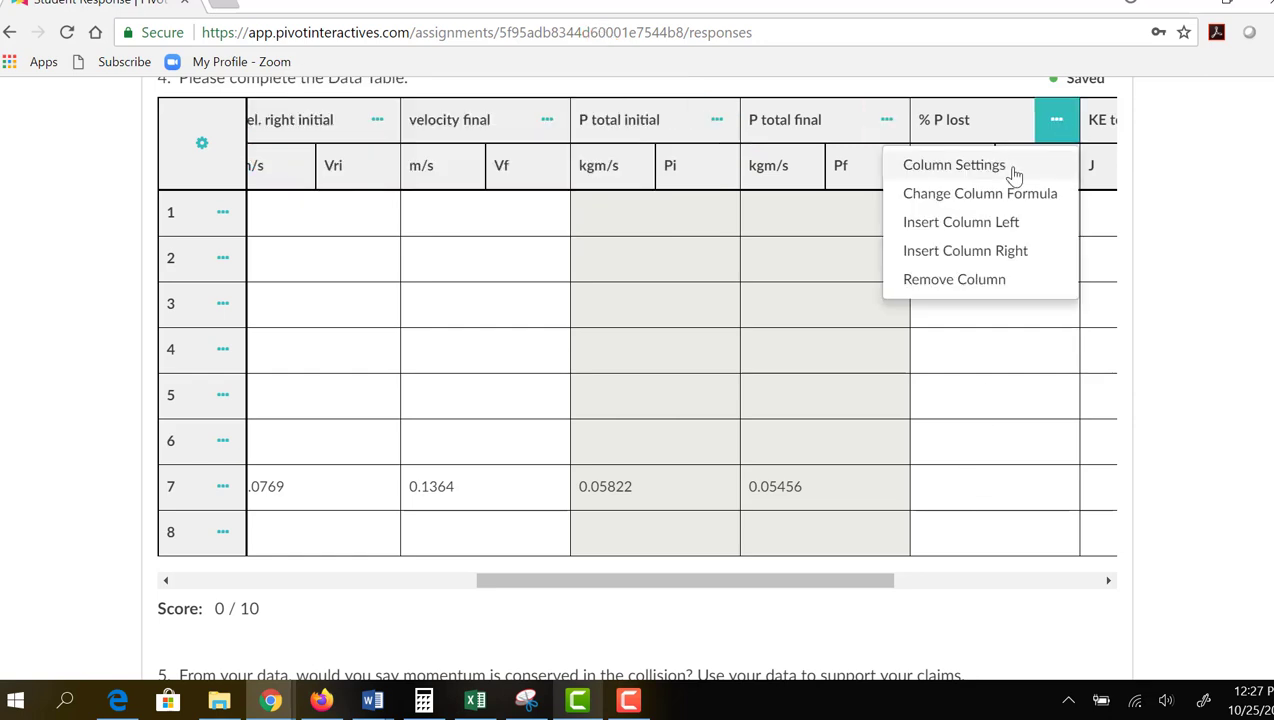
left_click(980, 198)
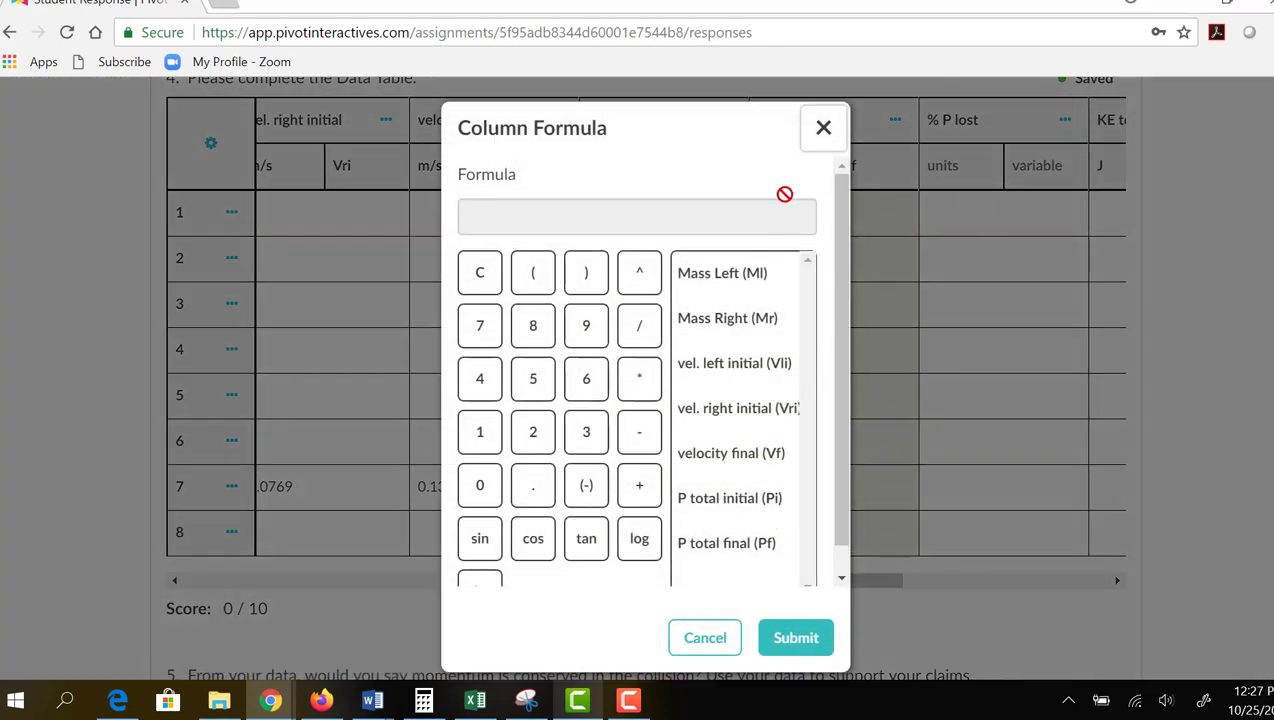
left_click(824, 127)
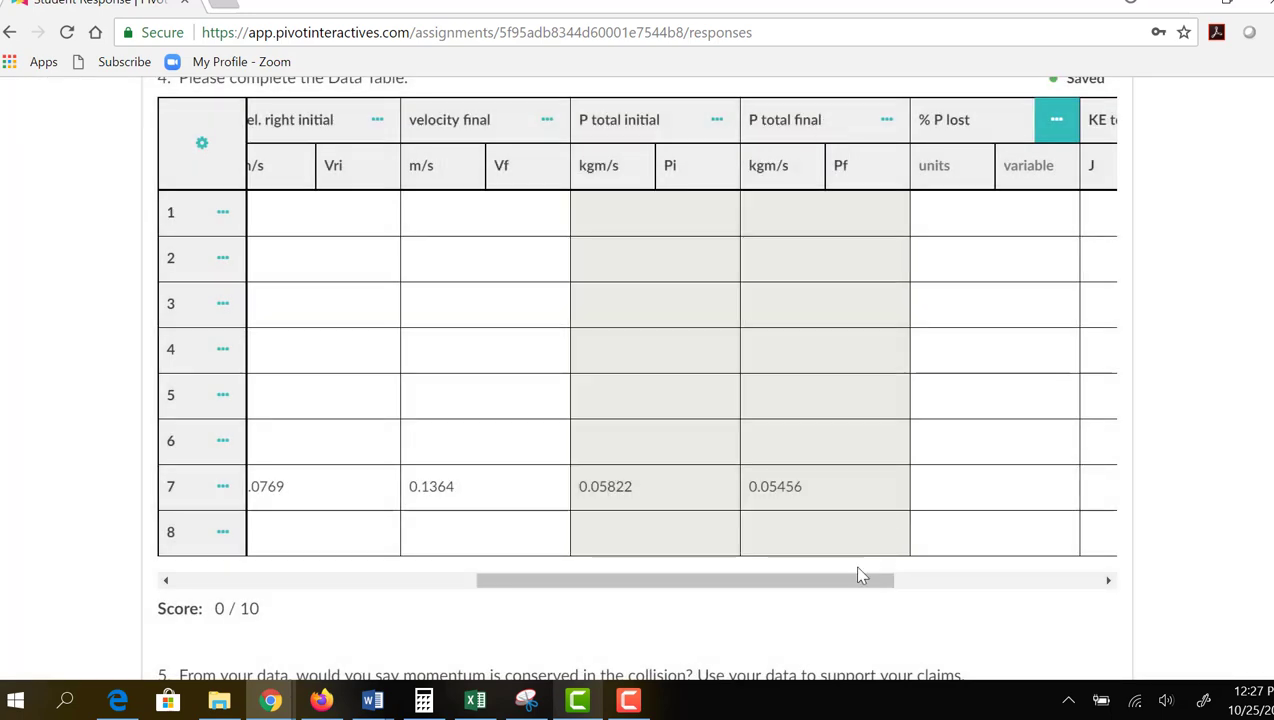
Step: Review the mass, velocity and total momentum columns of the inelastic collision data table across all video instances
left_click_drag(862, 576, 631, 578)
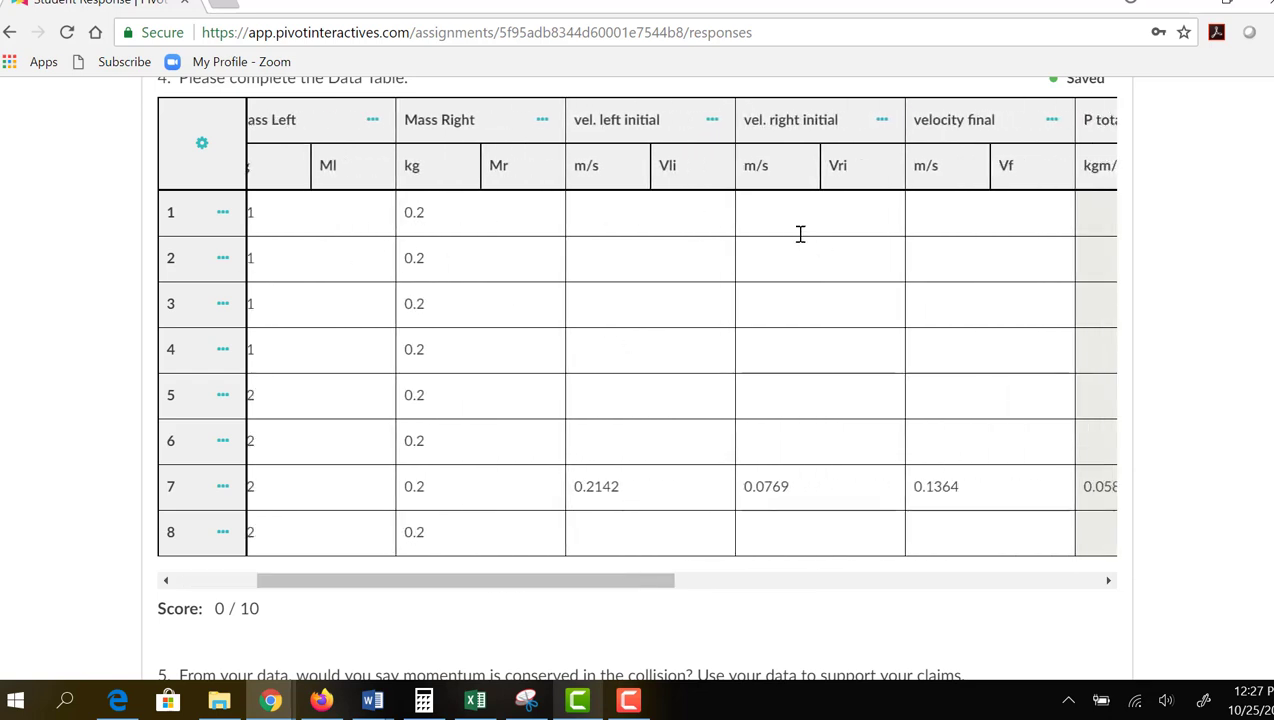
left_click(1108, 580)
left_click(1109, 581)
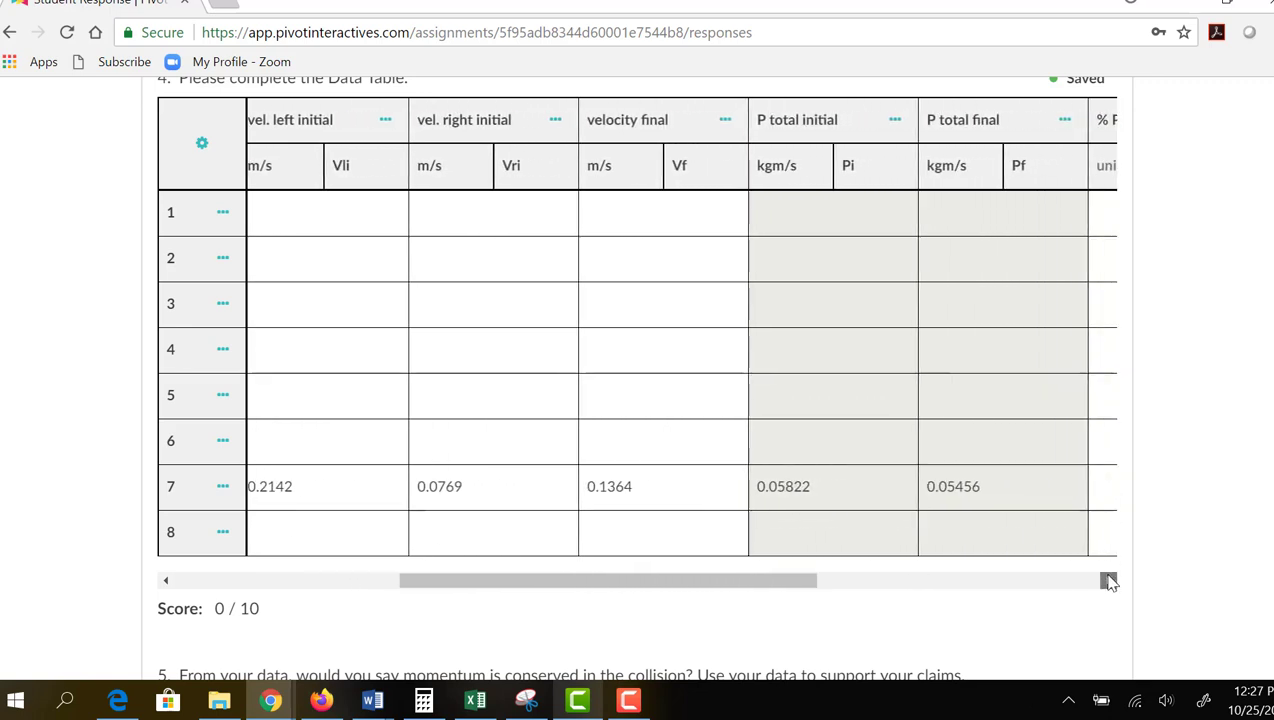
left_click(1109, 581)
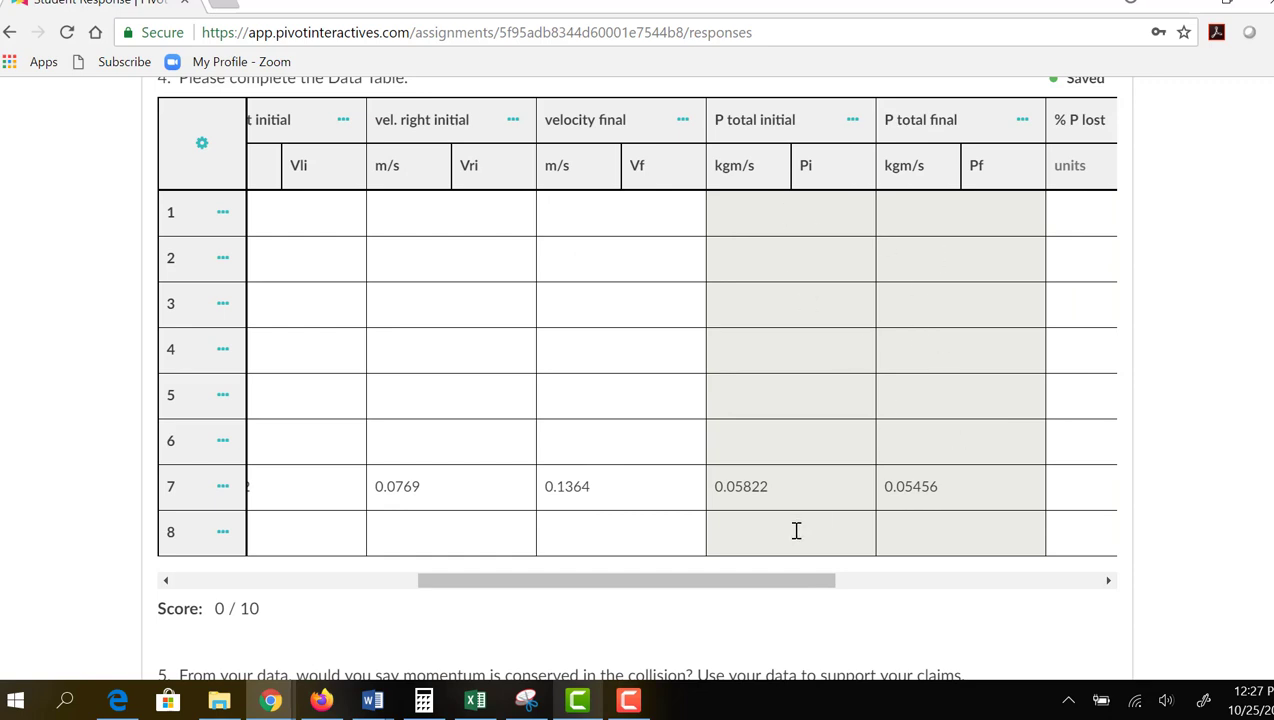
left_click_drag(748, 582, 486, 595)
scroll(1103, 463, "up", 4)
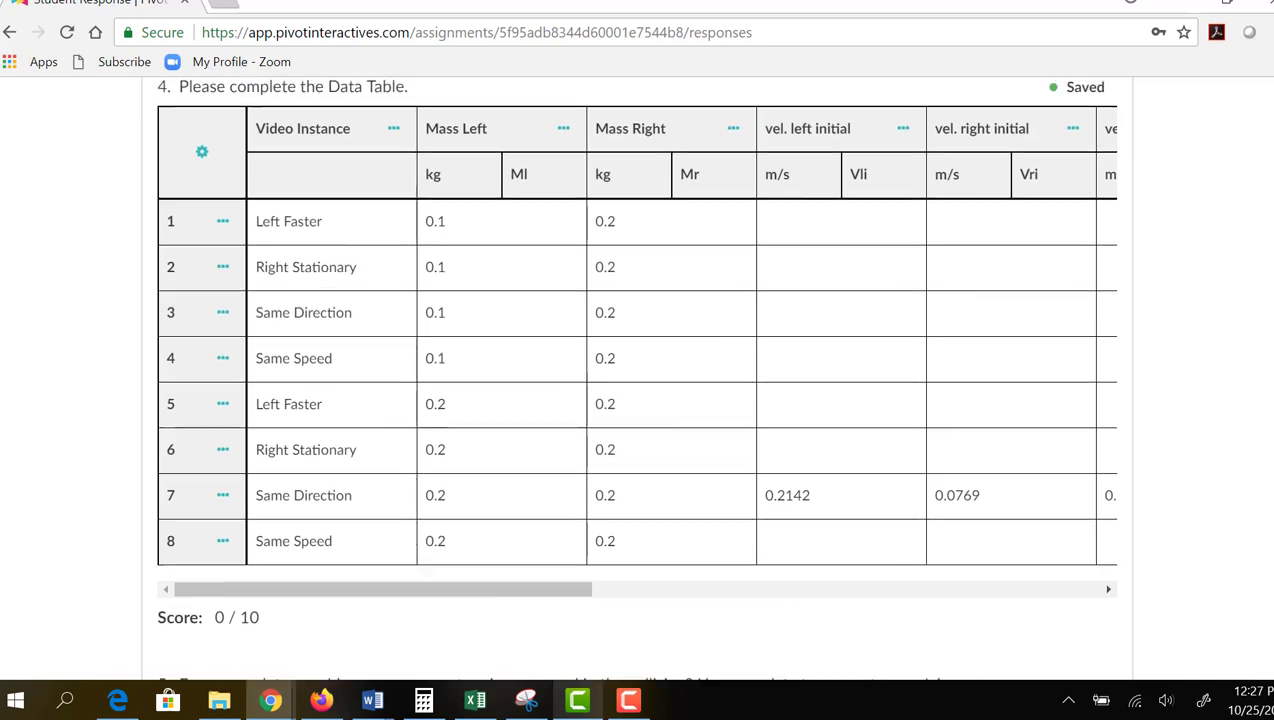
scroll(1103, 463, "up", 4)
scroll(1103, 463, "down", 6)
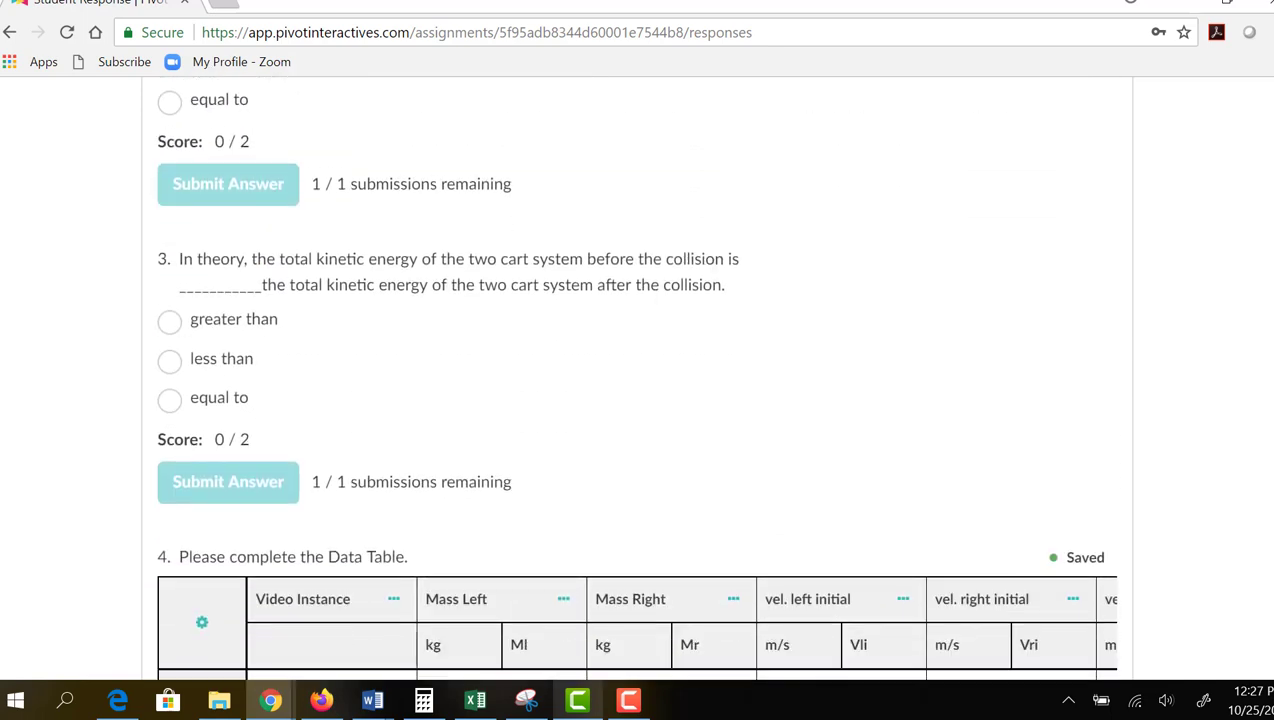
scroll(969, 356, "down", 2)
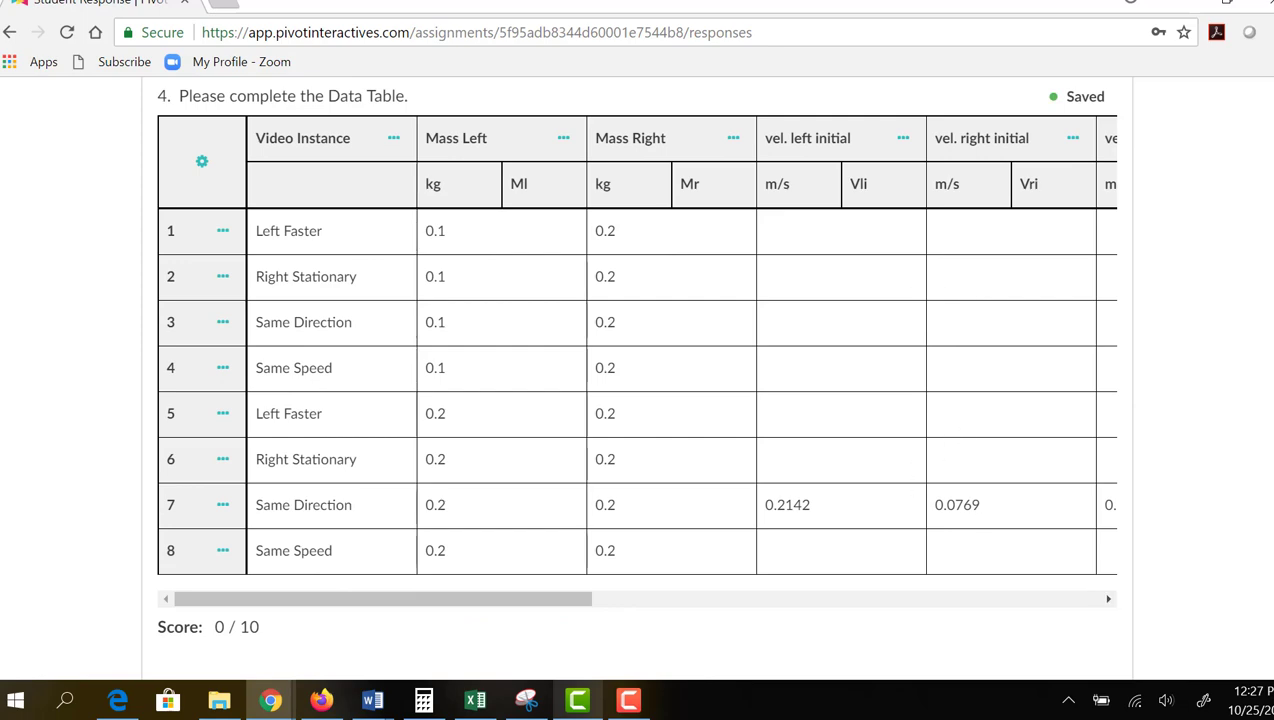
Step: Return to the inelastic collision video and load the Left Faster collision with masses 100g-200g
scroll(1245, 495, "up", 3)
scroll(636, 380, "up", 12)
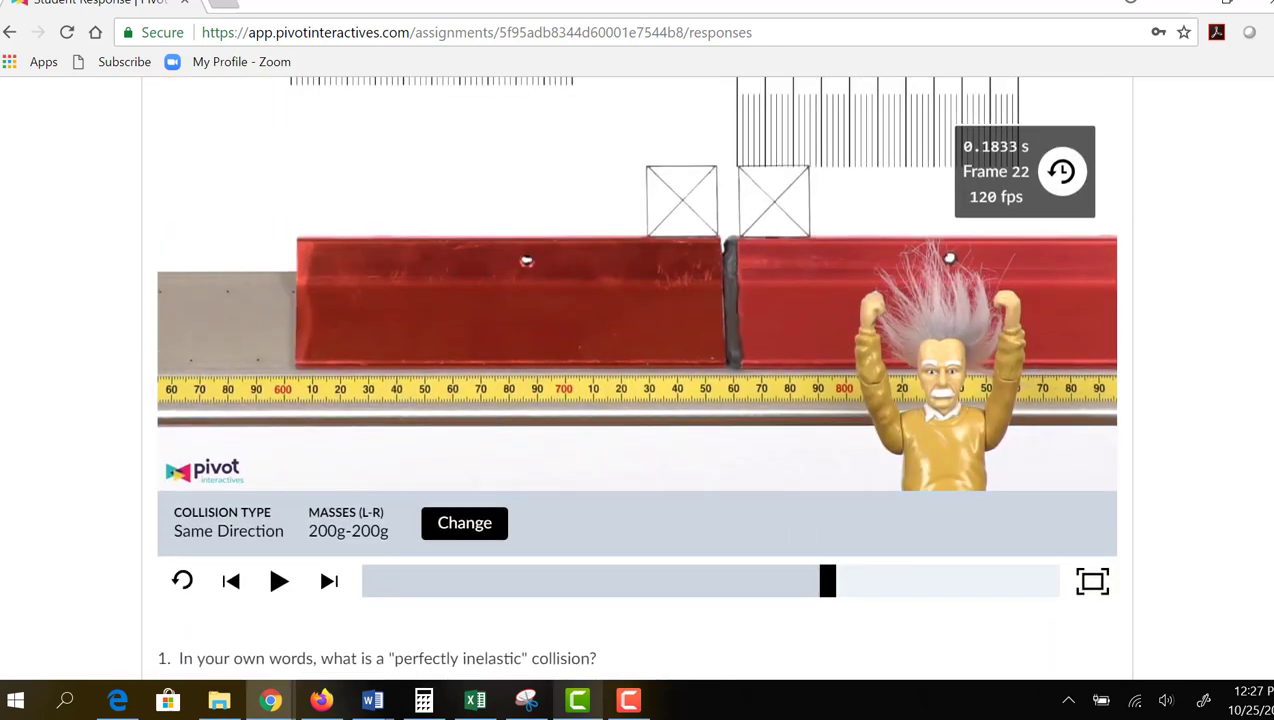
scroll(636, 380, "down", 2)
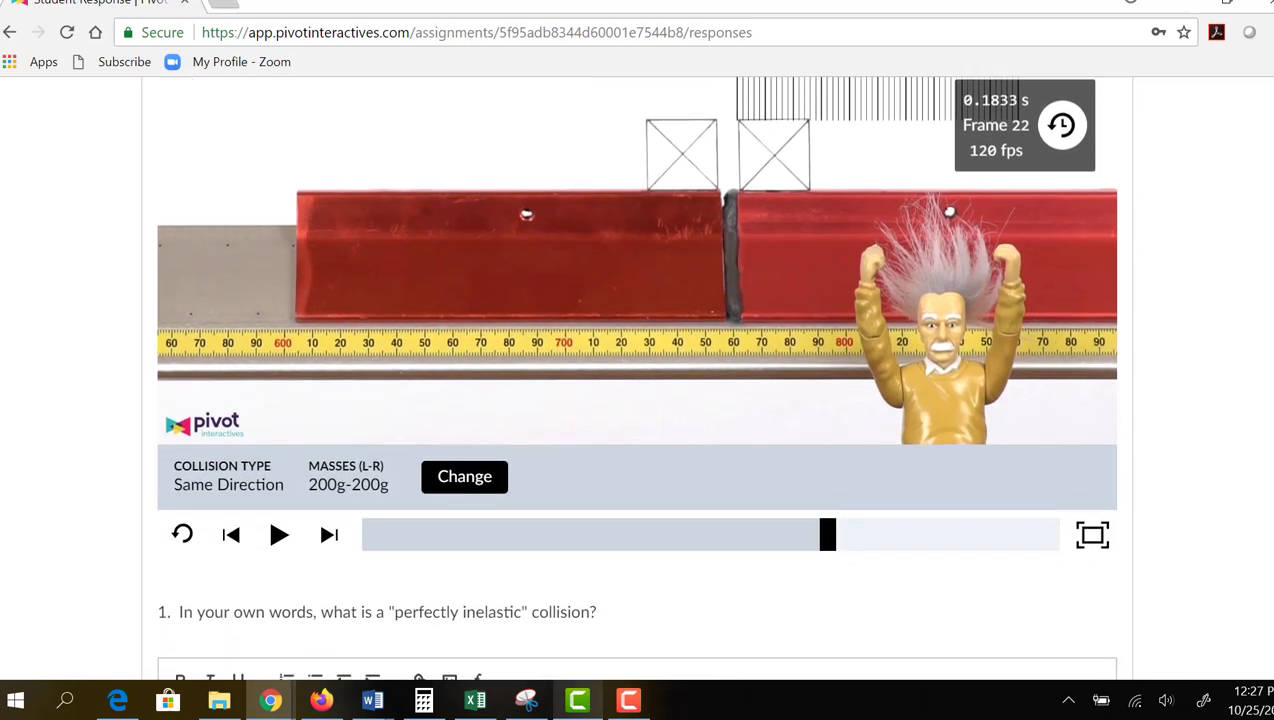
left_click(225, 482)
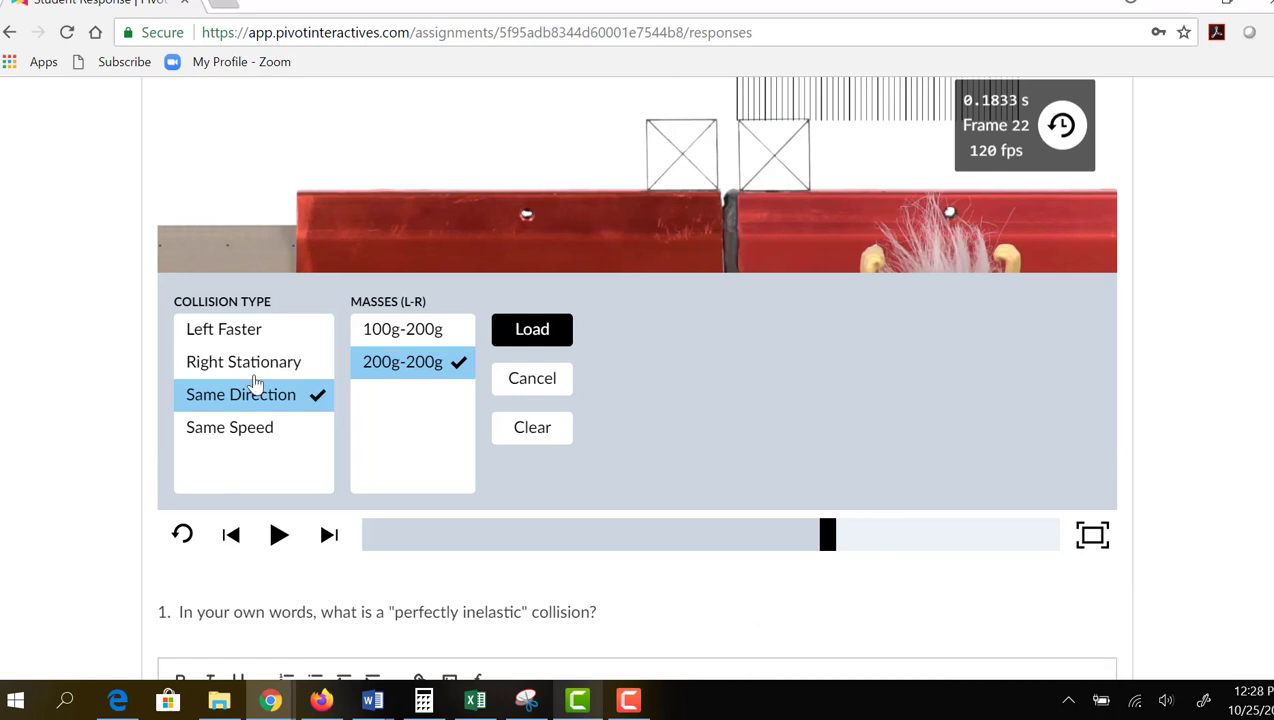
left_click(225, 328)
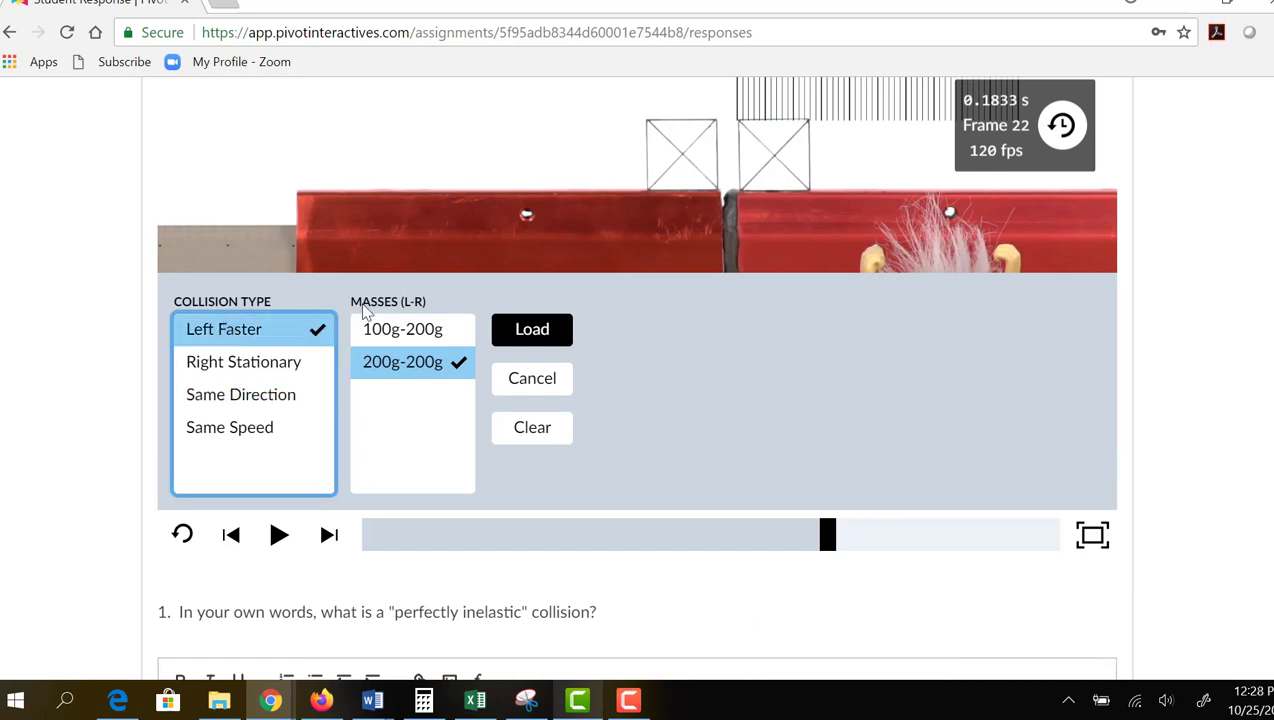
left_click(400, 330)
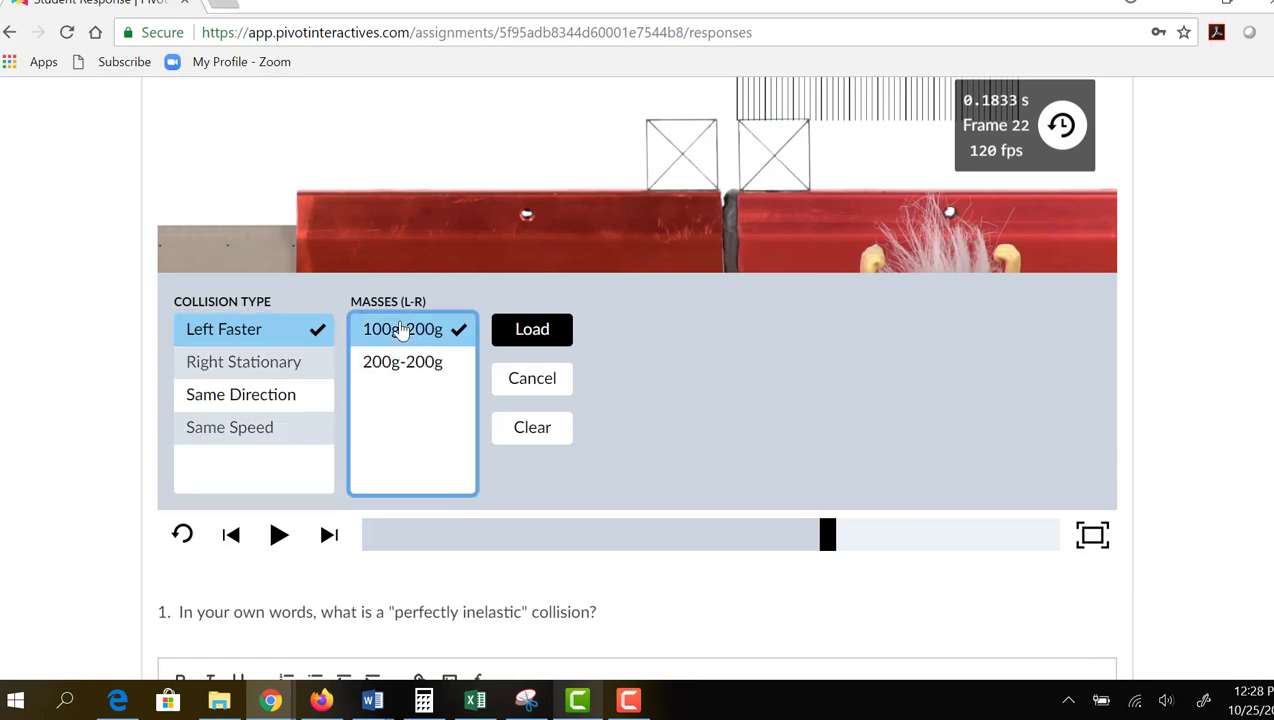
left_click(530, 332)
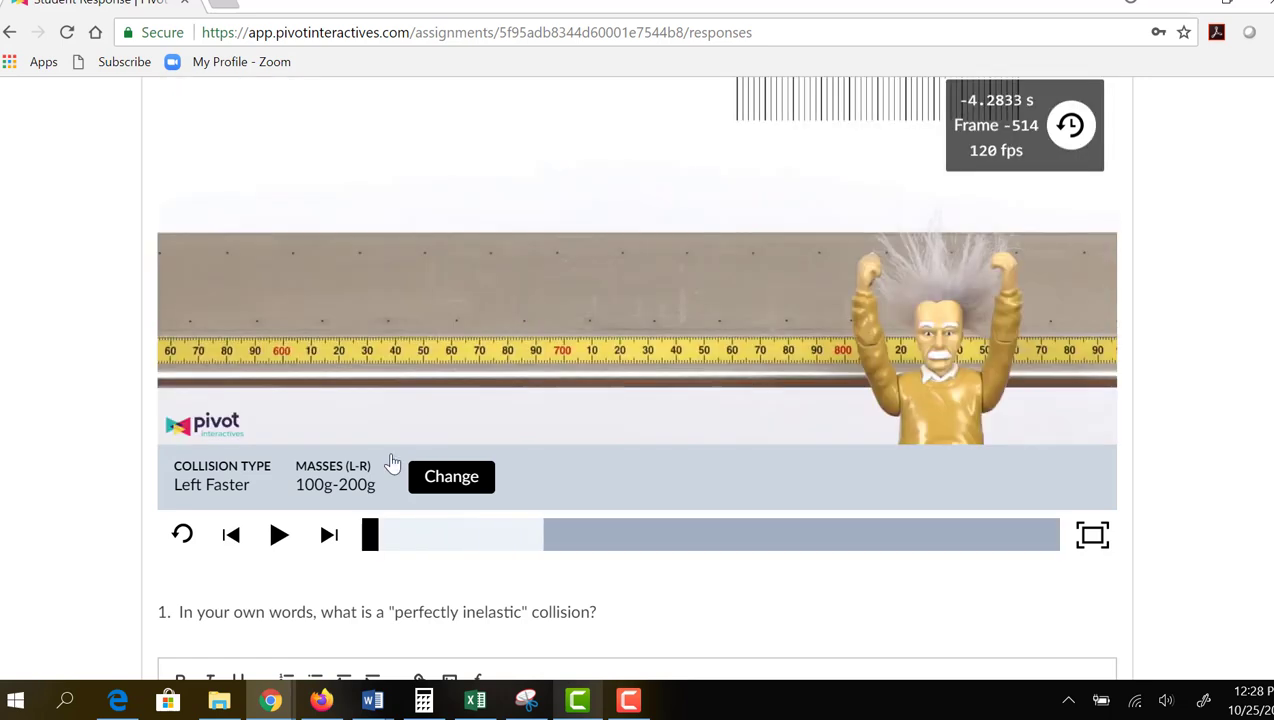
Step: Play the Left Faster collision video, rewind it to the start, and replay it with pauses before and after the gliders collide
left_click(279, 536)
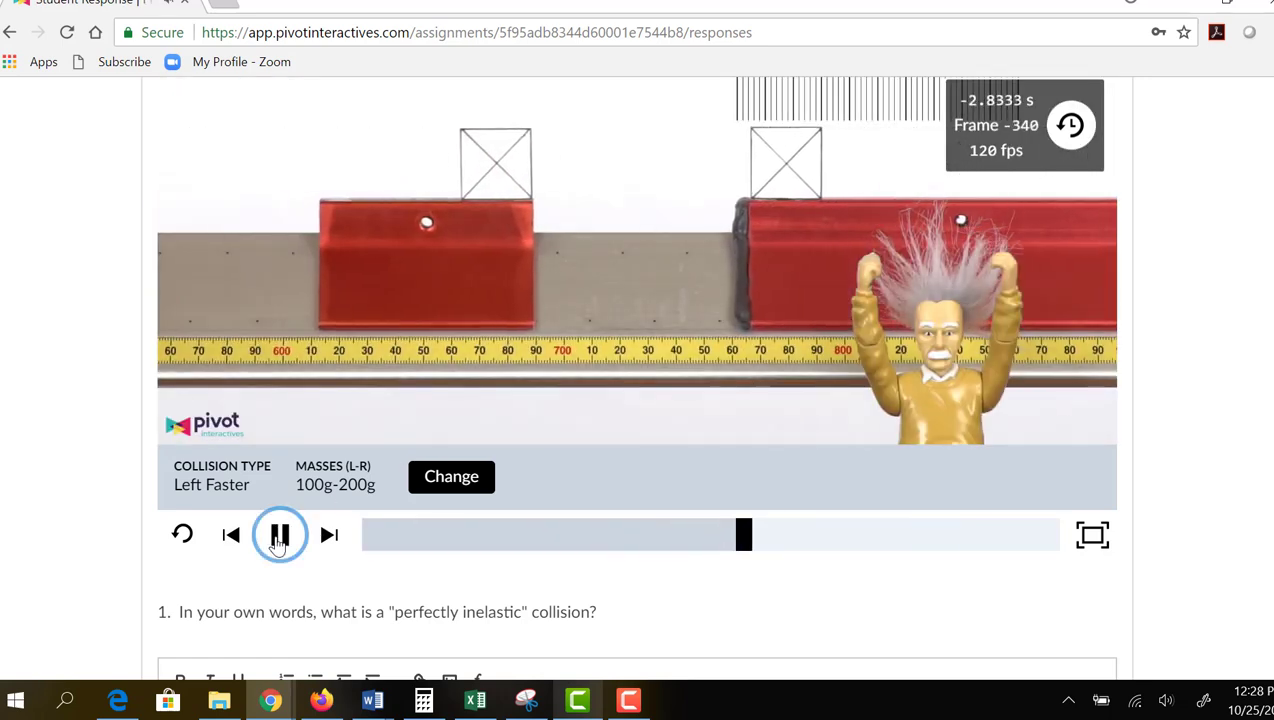
left_click(279, 536)
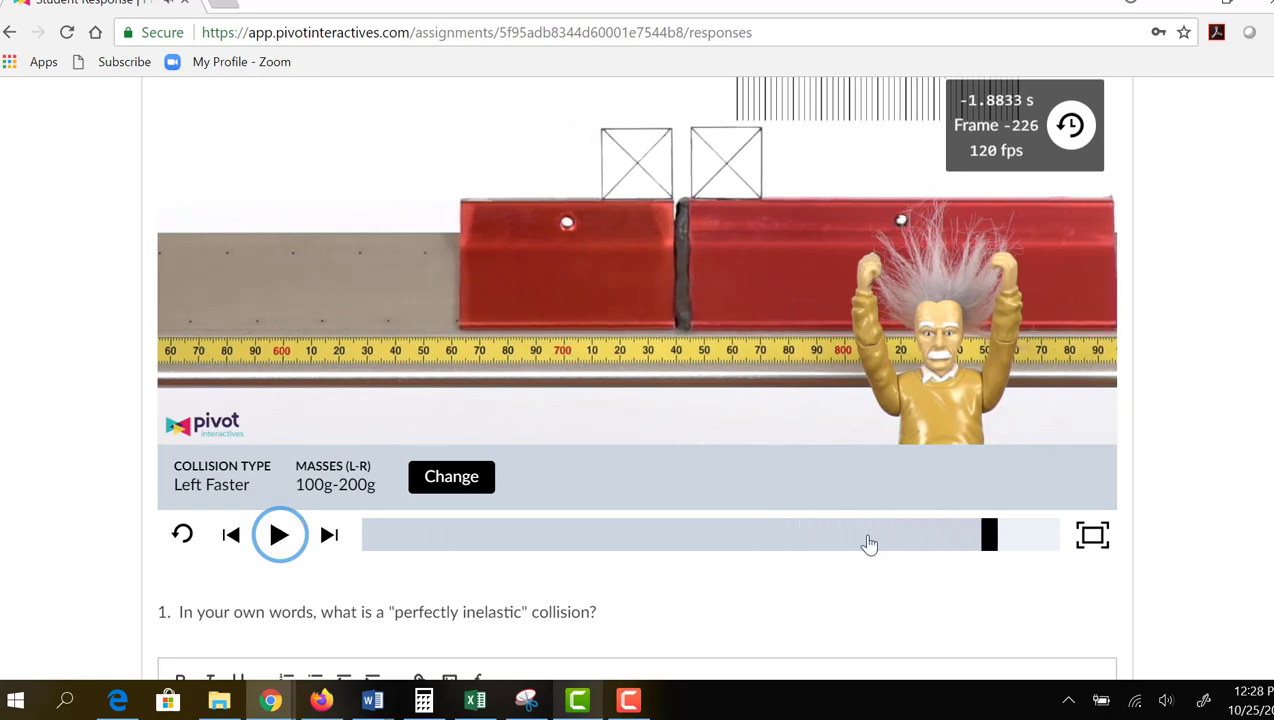
left_click(982, 545)
left_click_drag(873, 548, 361, 557)
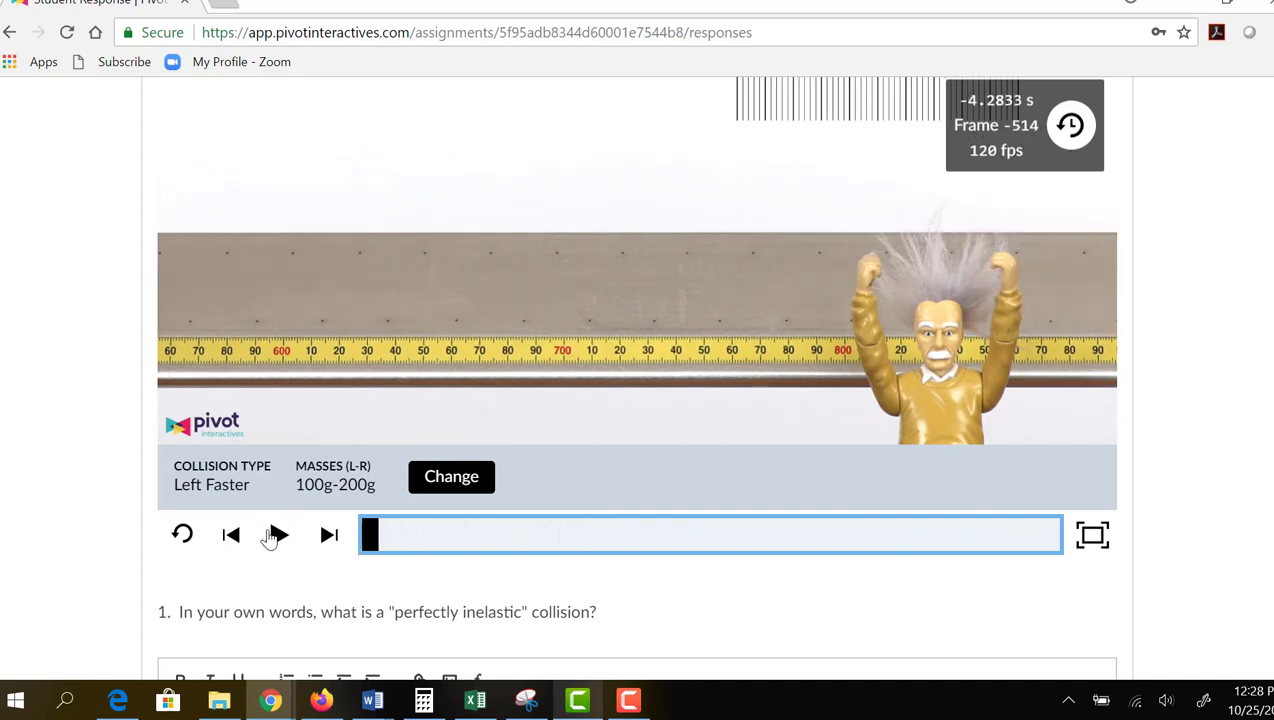
left_click(278, 537)
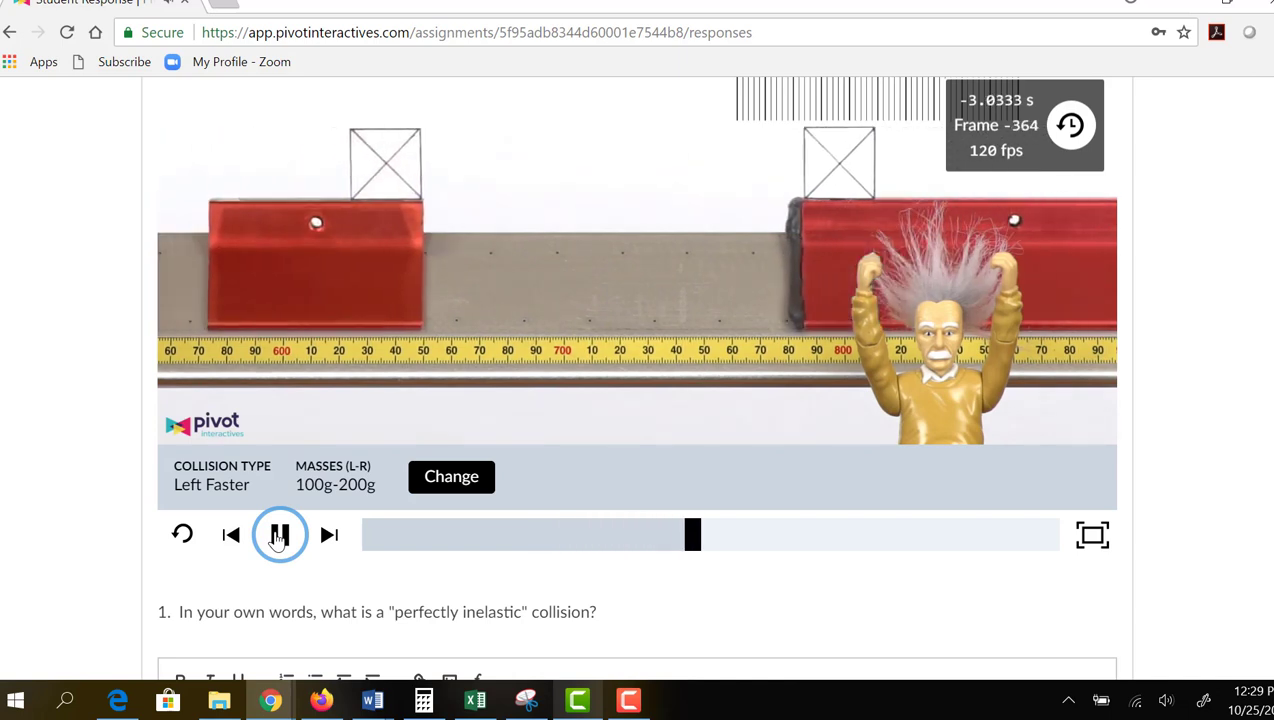
left_click(278, 537)
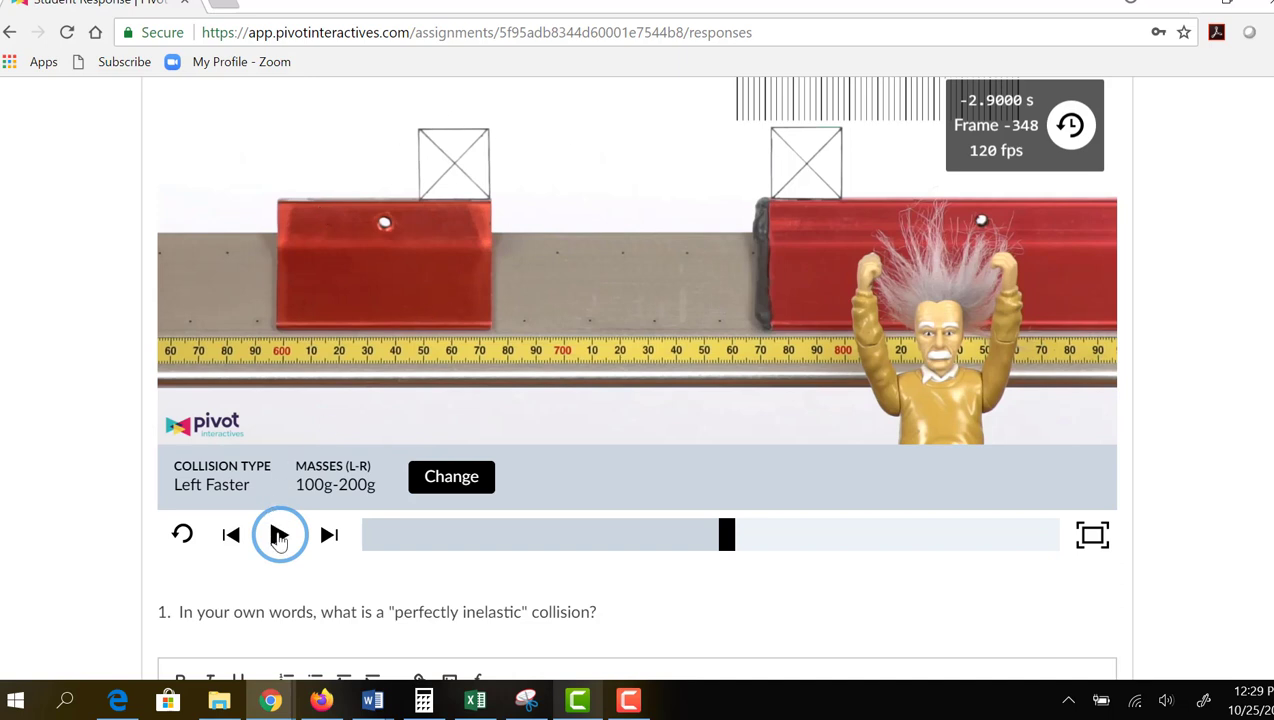
left_click(280, 536)
left_click(279, 536)
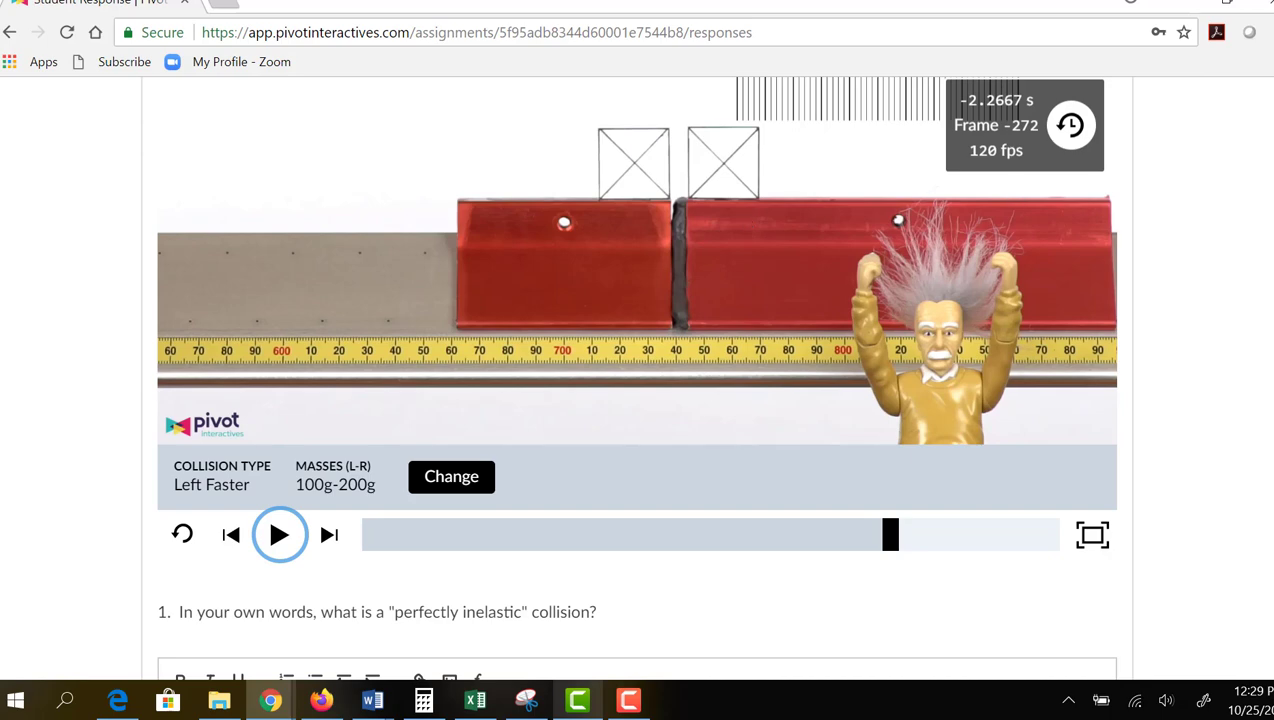
Step: Go past the data table and questions 5 and 6, and expand the Perfectly Elastic Collision section
scroll(636, 377, "down", 10)
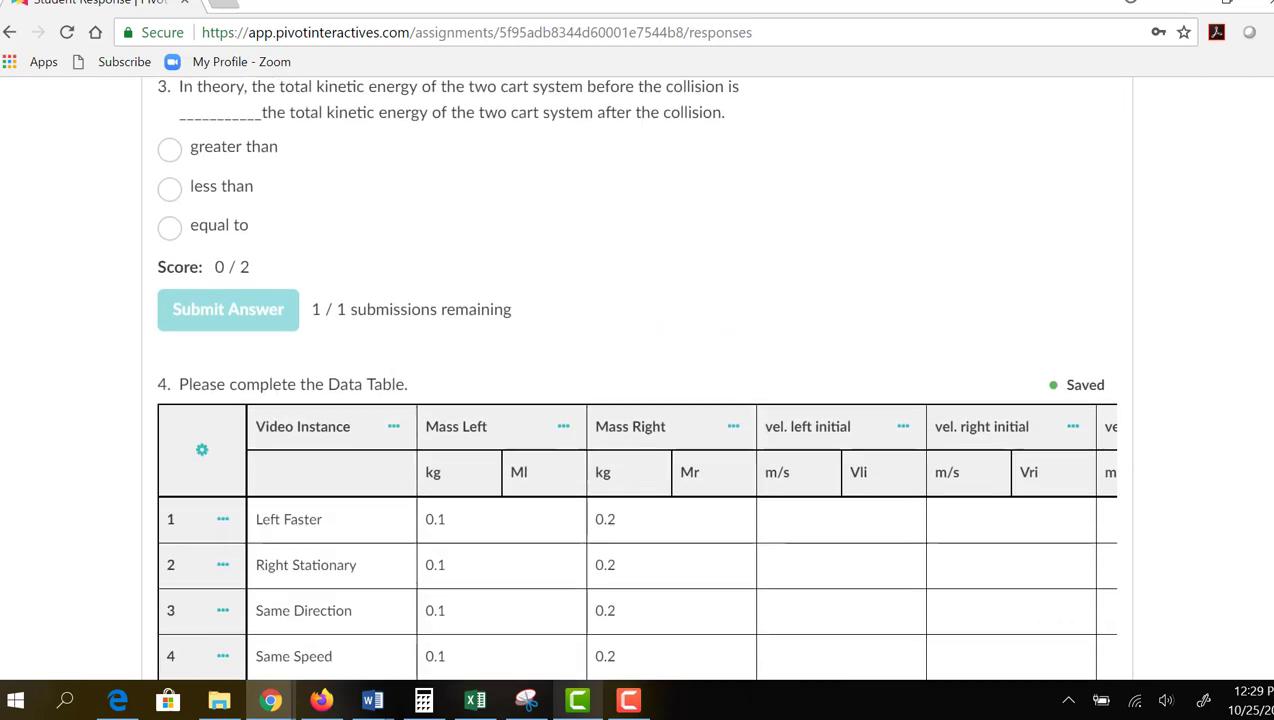
scroll(788, 536, "down", 3)
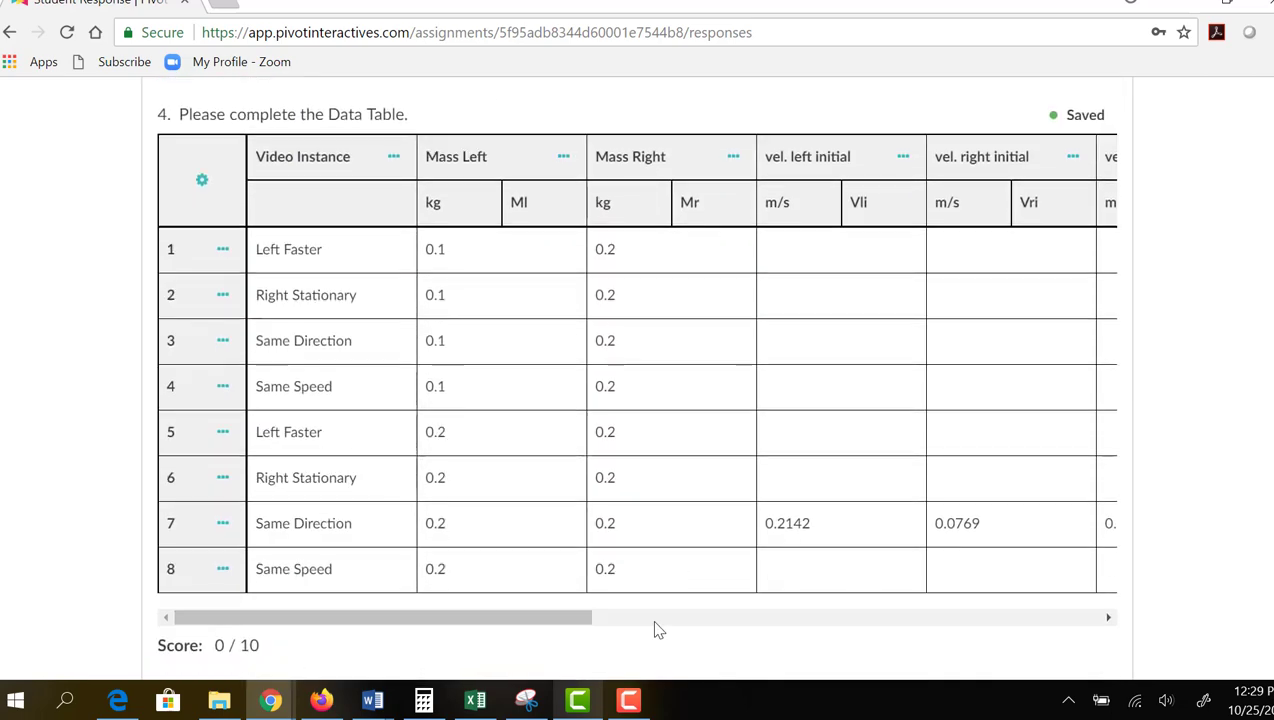
scroll(636, 377, "down", 5)
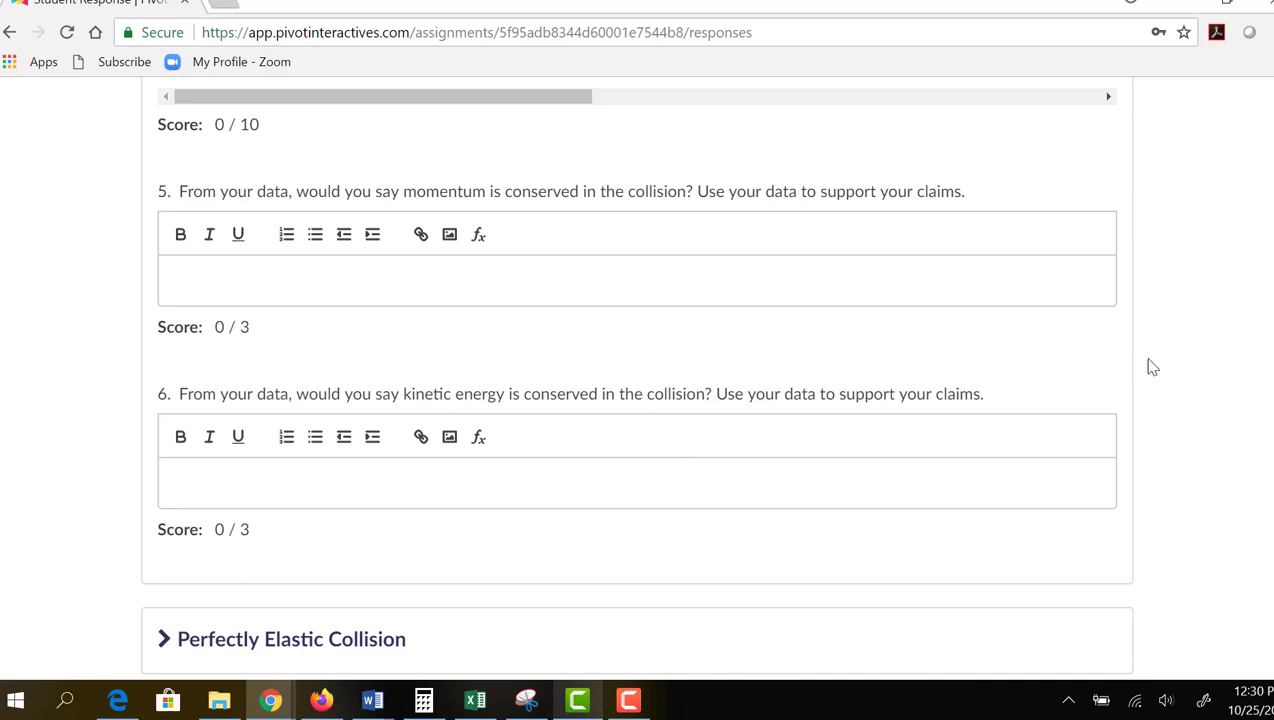
scroll(699, 377, "down", 3)
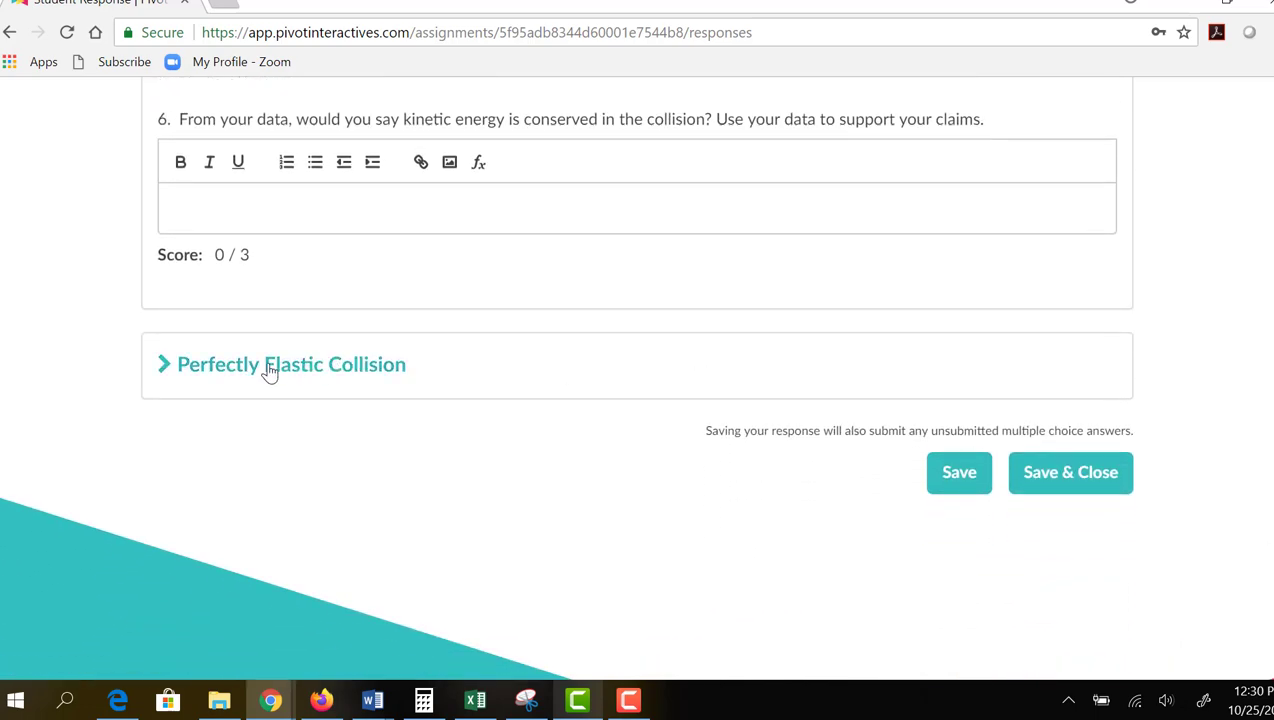
left_click(270, 370)
Step: Examine the Perfectly Elastic Collision section's introduction, magnet collision video, questions and data table
scroll(270, 370, "down", 8)
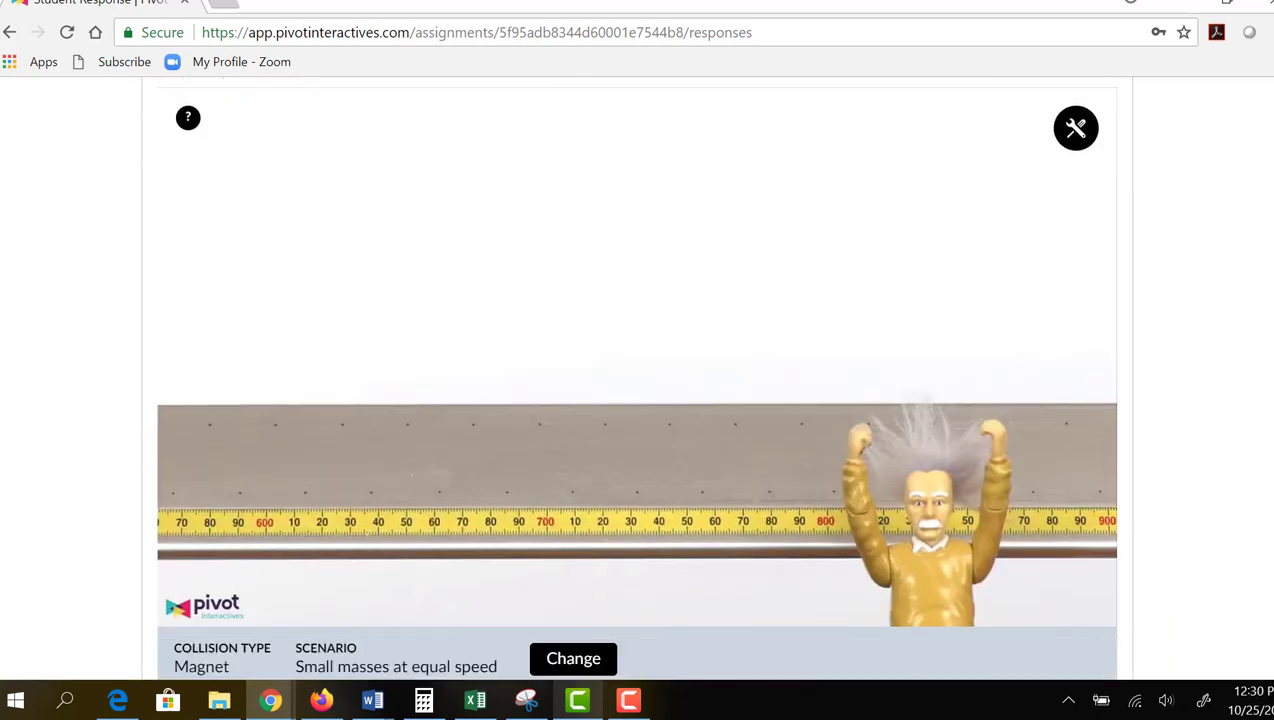
scroll(637, 380, "down", 10)
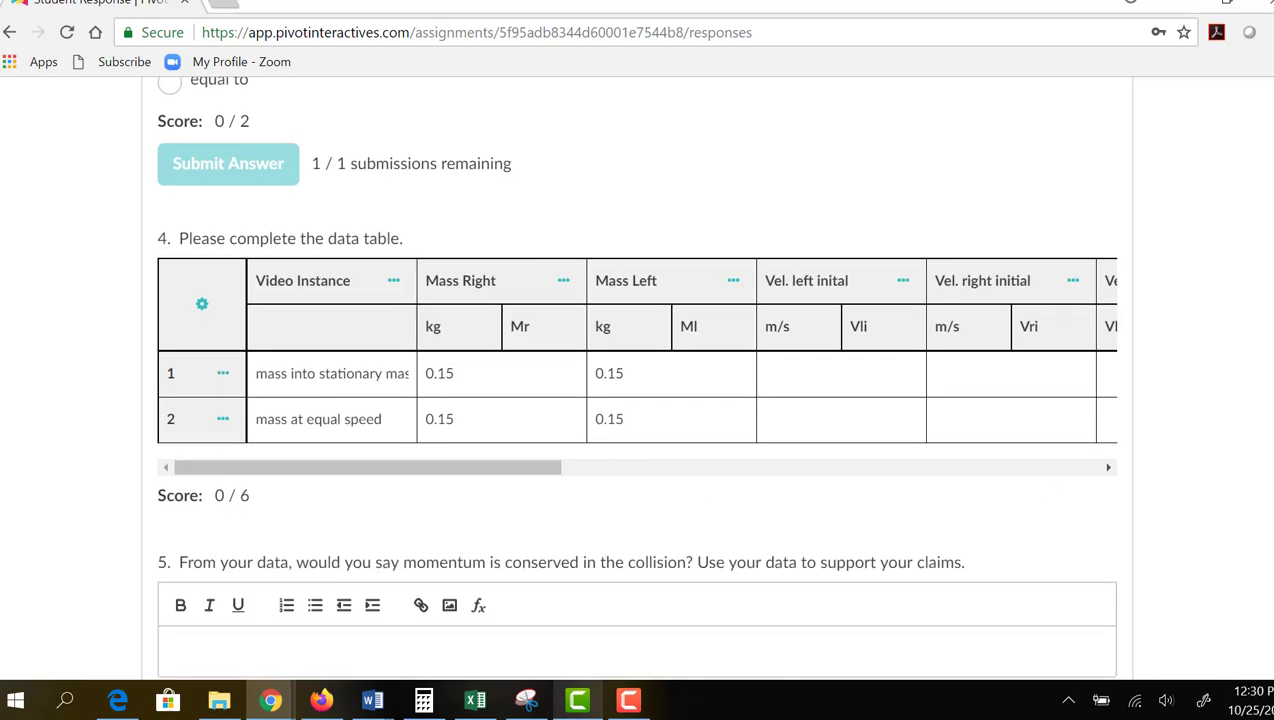
scroll(636, 380, "up", 10)
scroll(636, 380, "up", 3)
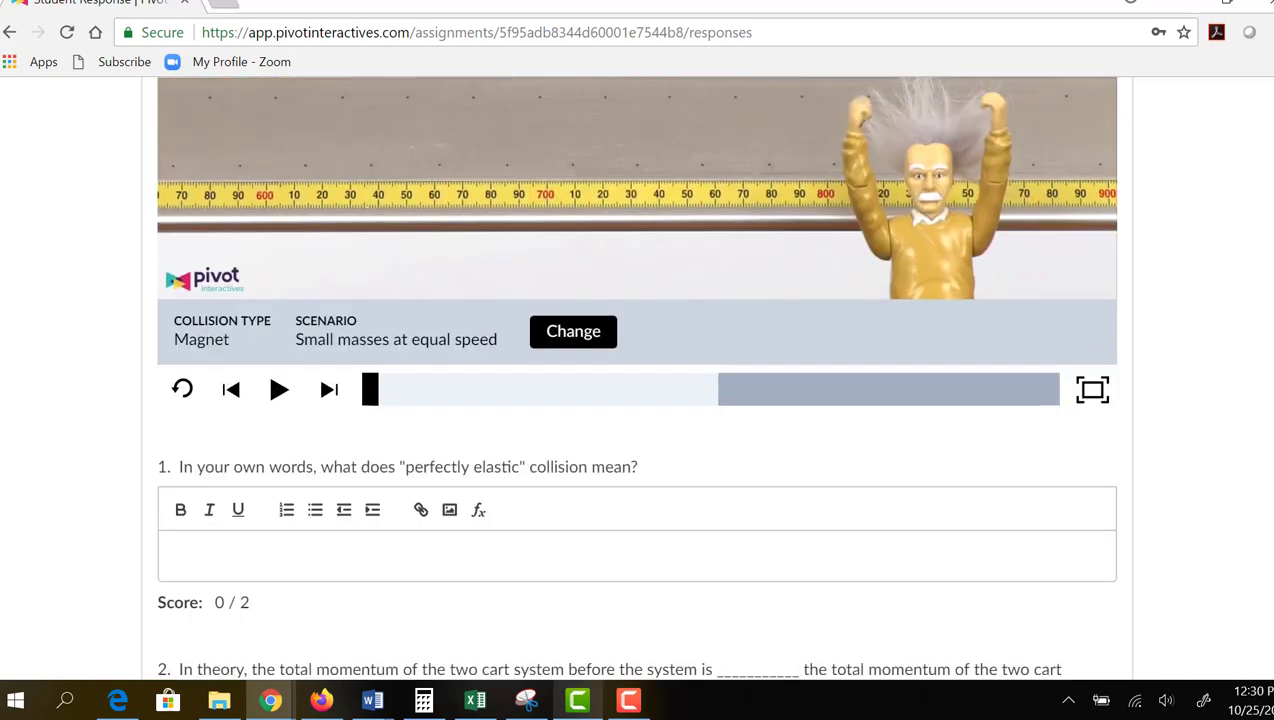
scroll(636, 380, "up", 1)
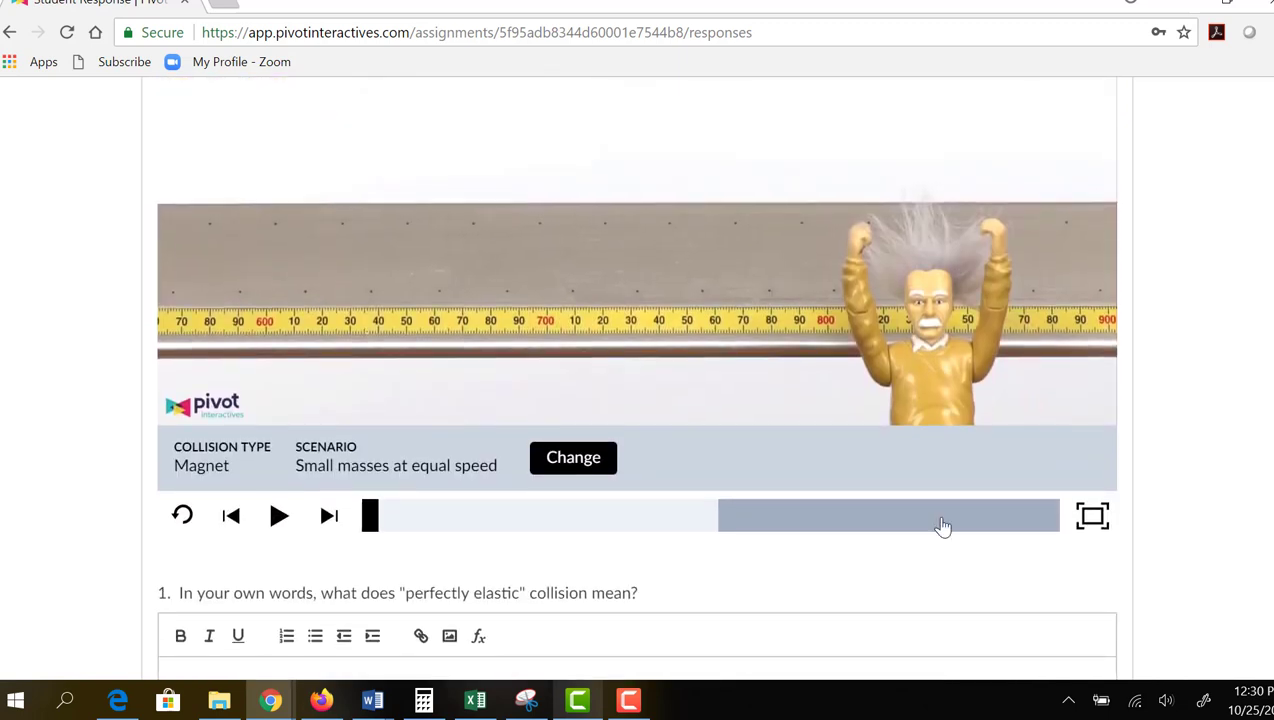
scroll(636, 400, "up", 5)
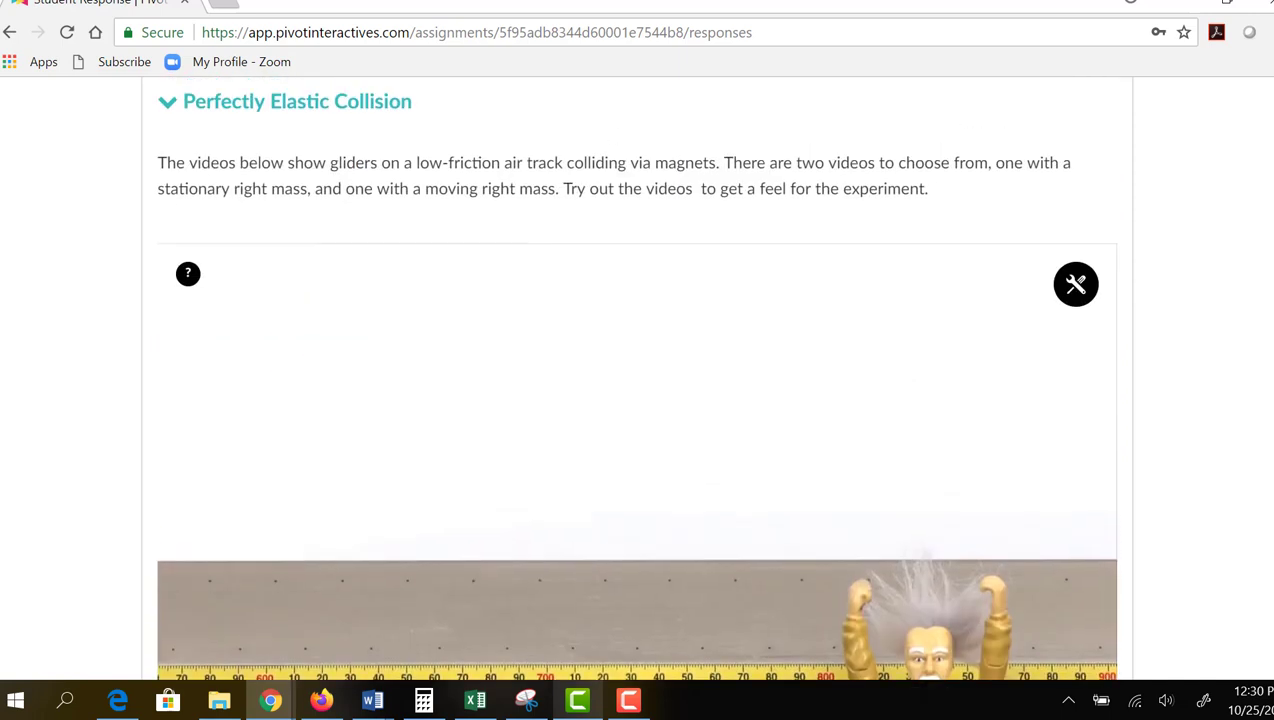
scroll(636, 380, "down", 1)
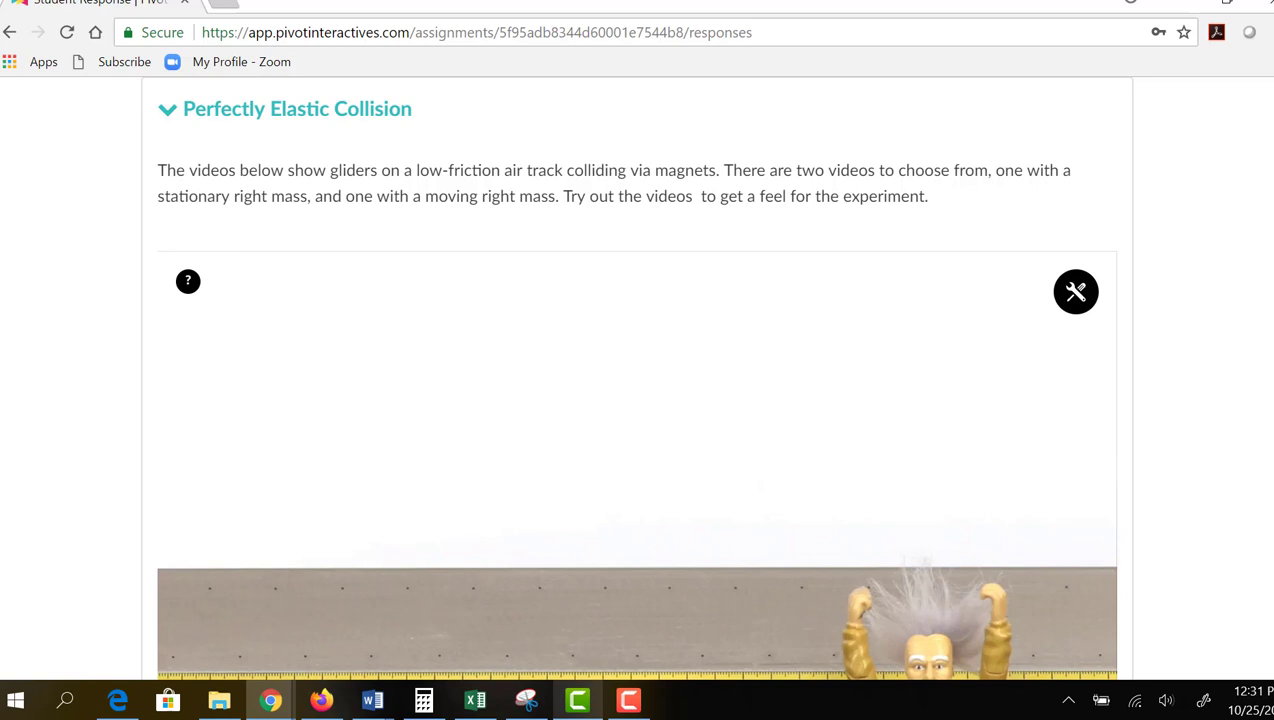
scroll(637, 400, "down", 3)
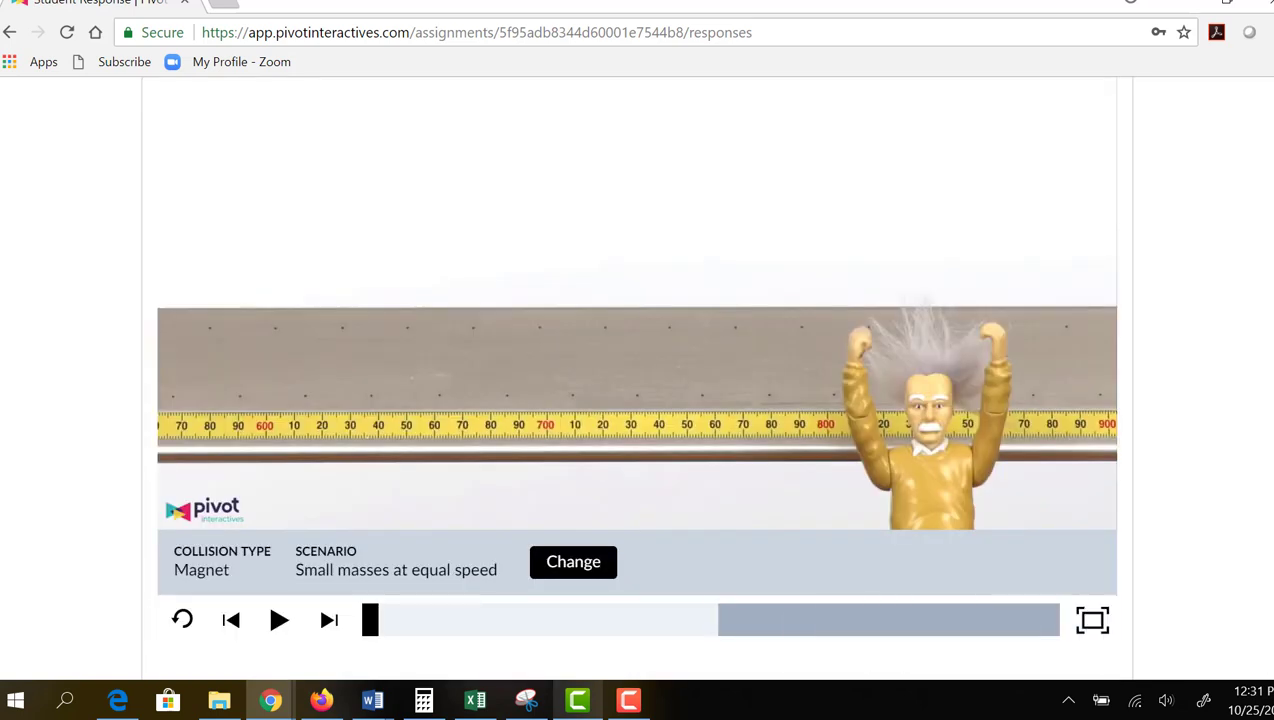
scroll(637, 400, "down", 9)
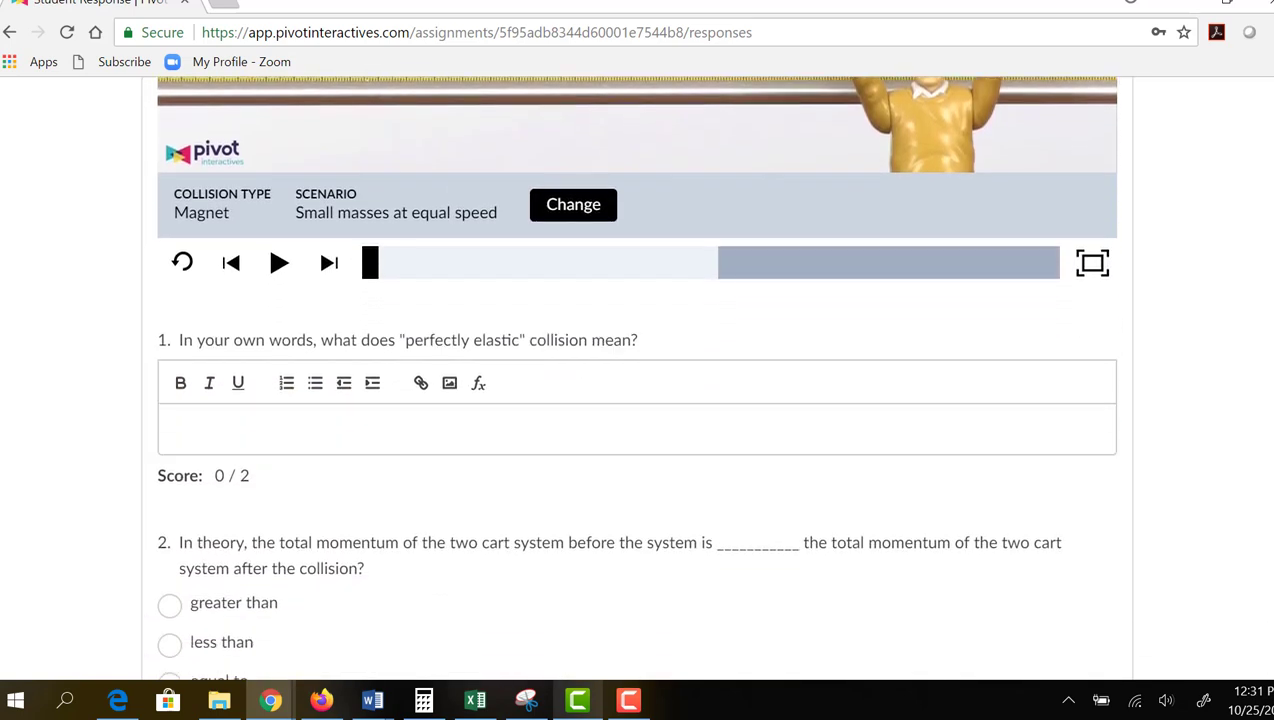
Step: Load the magnet collision video's "Small mass into stationary small mass" scenario
scroll(637, 400, "down", 3)
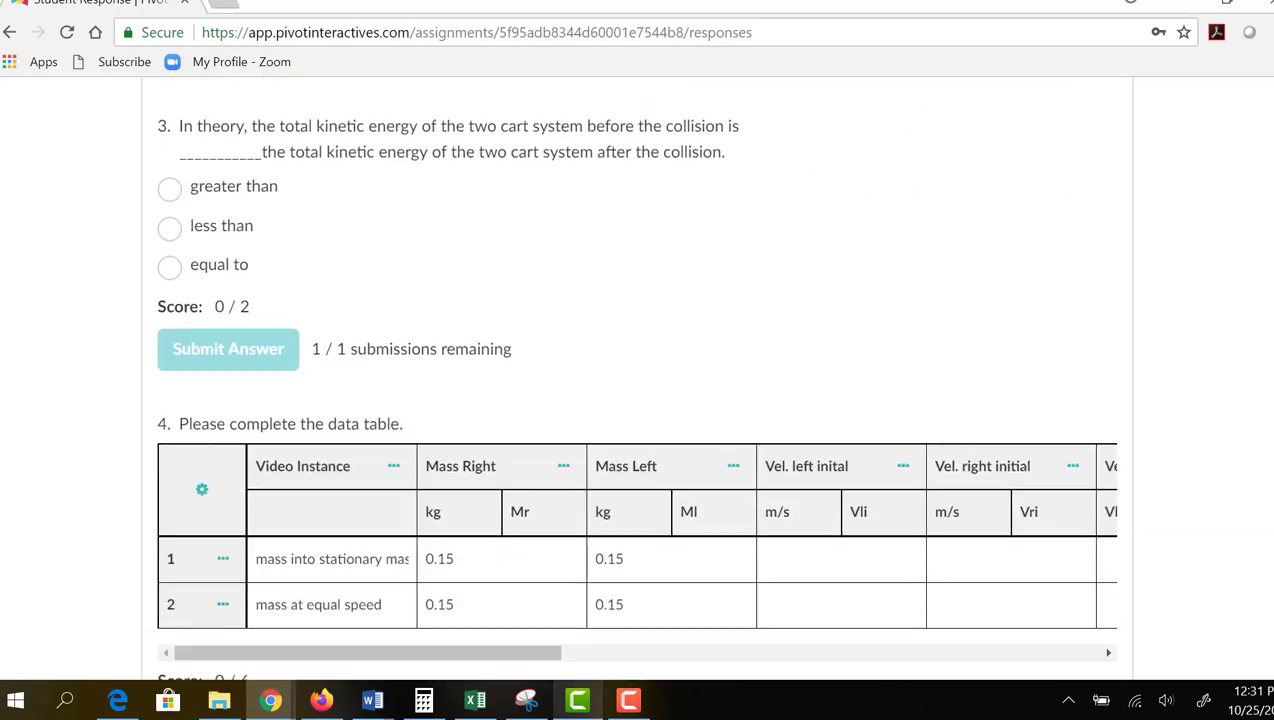
scroll(637, 400, "up", 9)
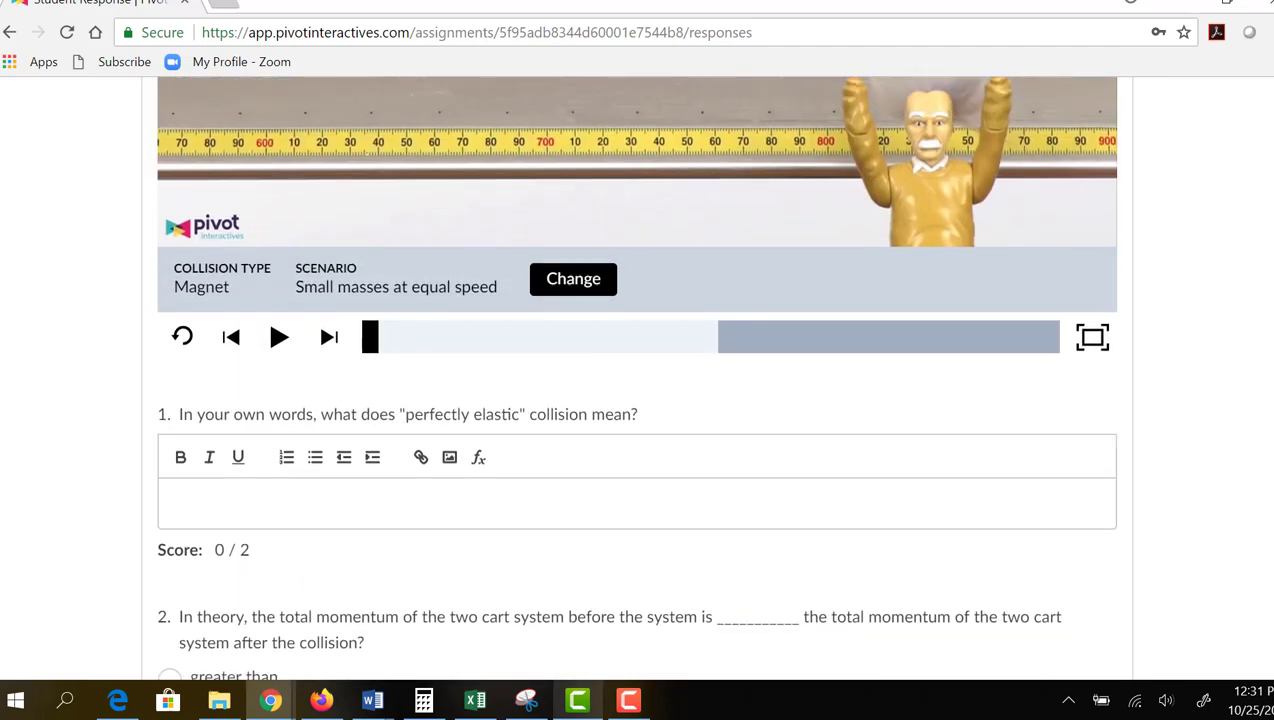
scroll(637, 400, "up", 1)
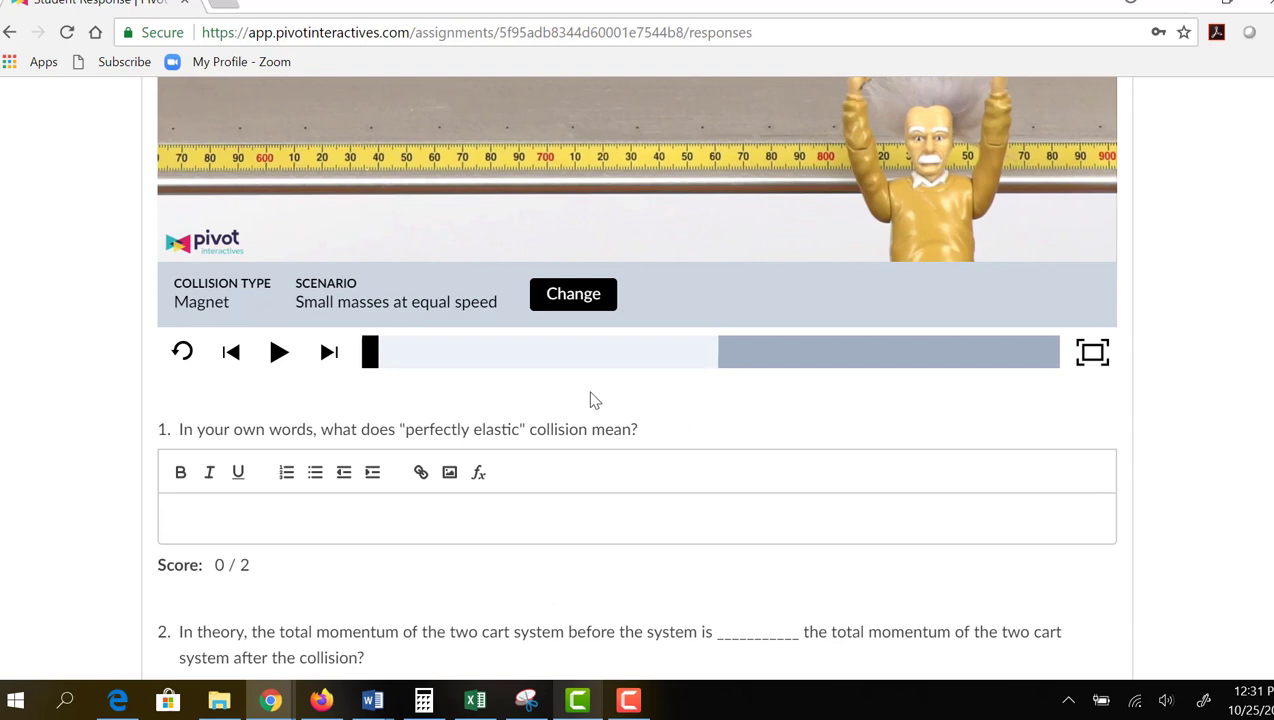
left_click(370, 302)
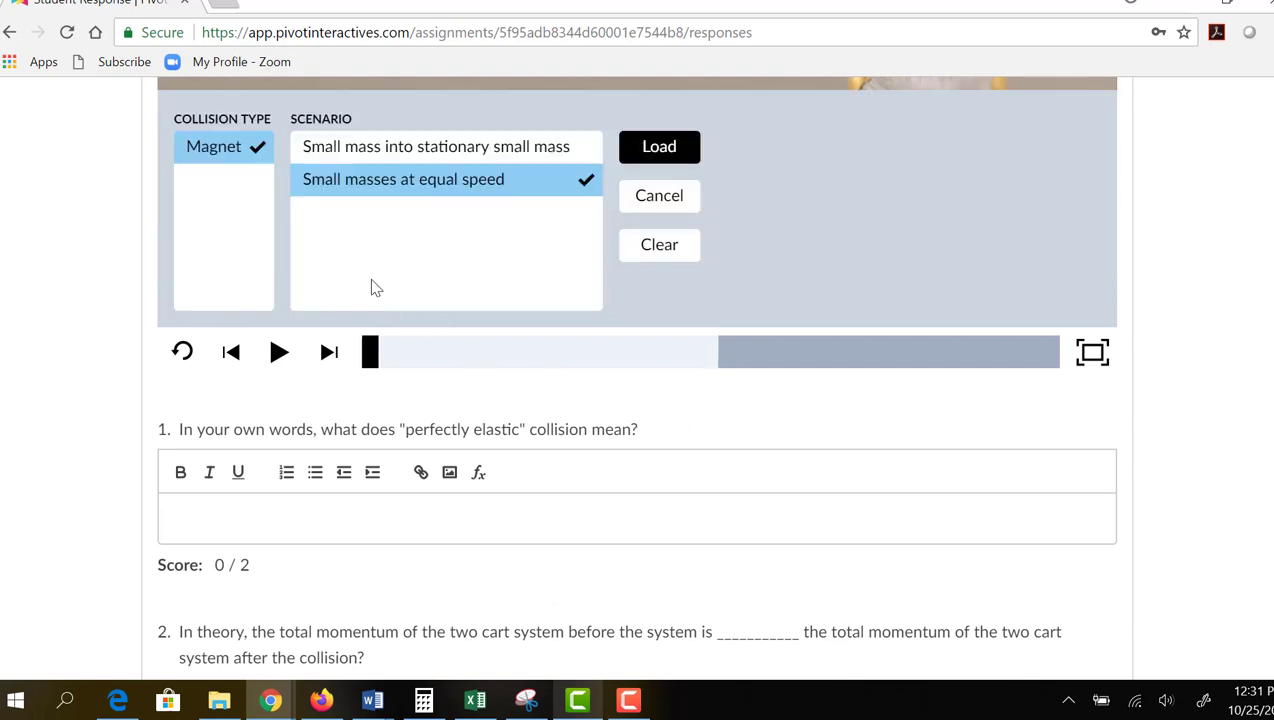
left_click(382, 153)
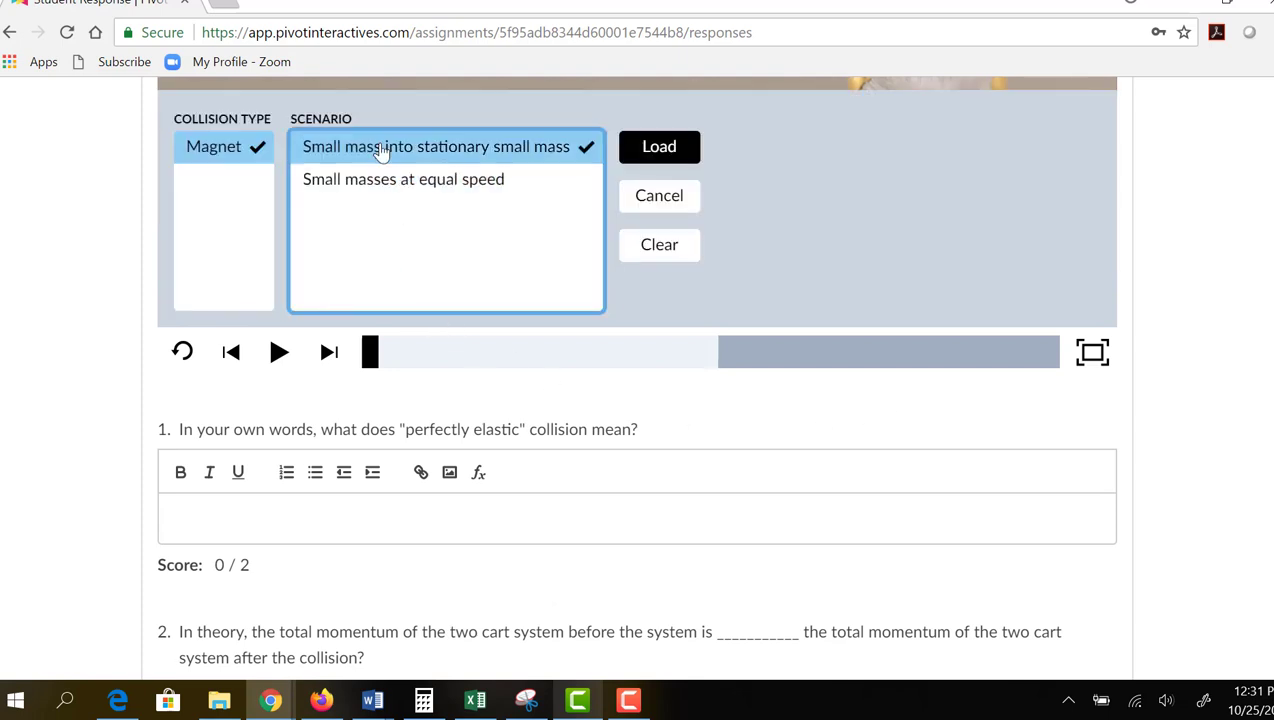
left_click(647, 148)
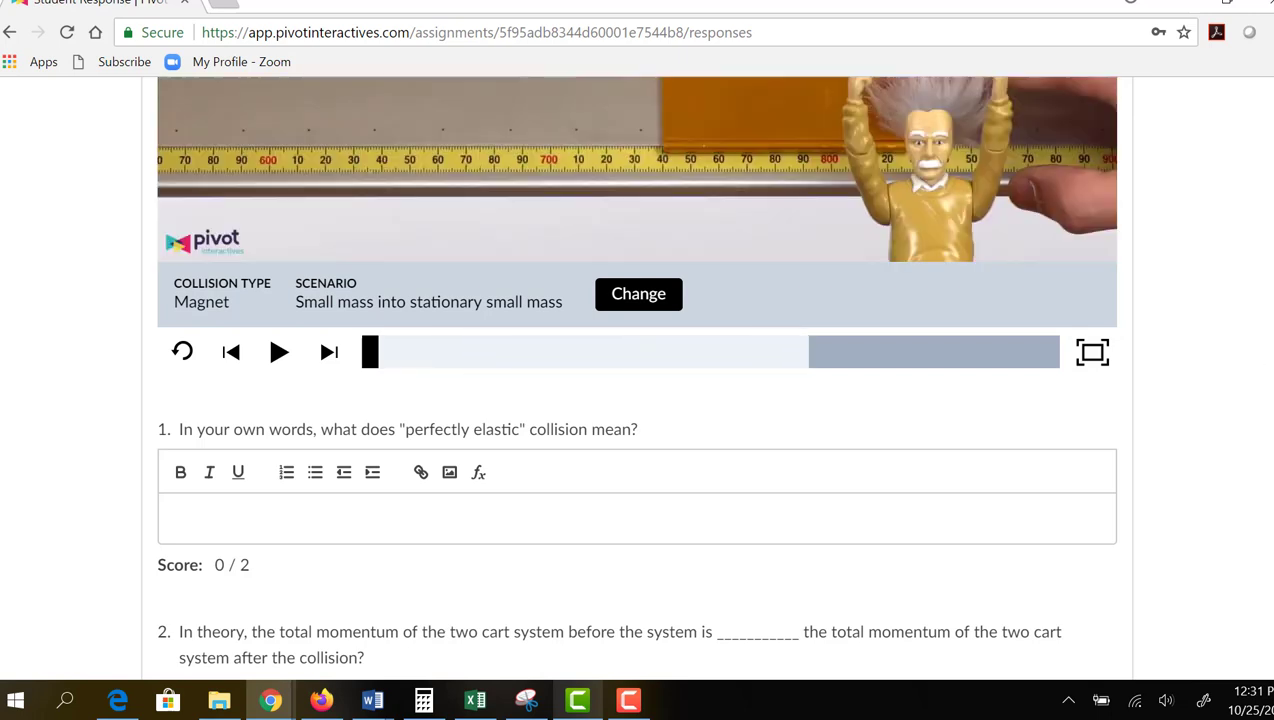
Step: Examine the elastic collision questions and data table rows against the loaded stationary-mass video
scroll(636, 380, "down", 1)
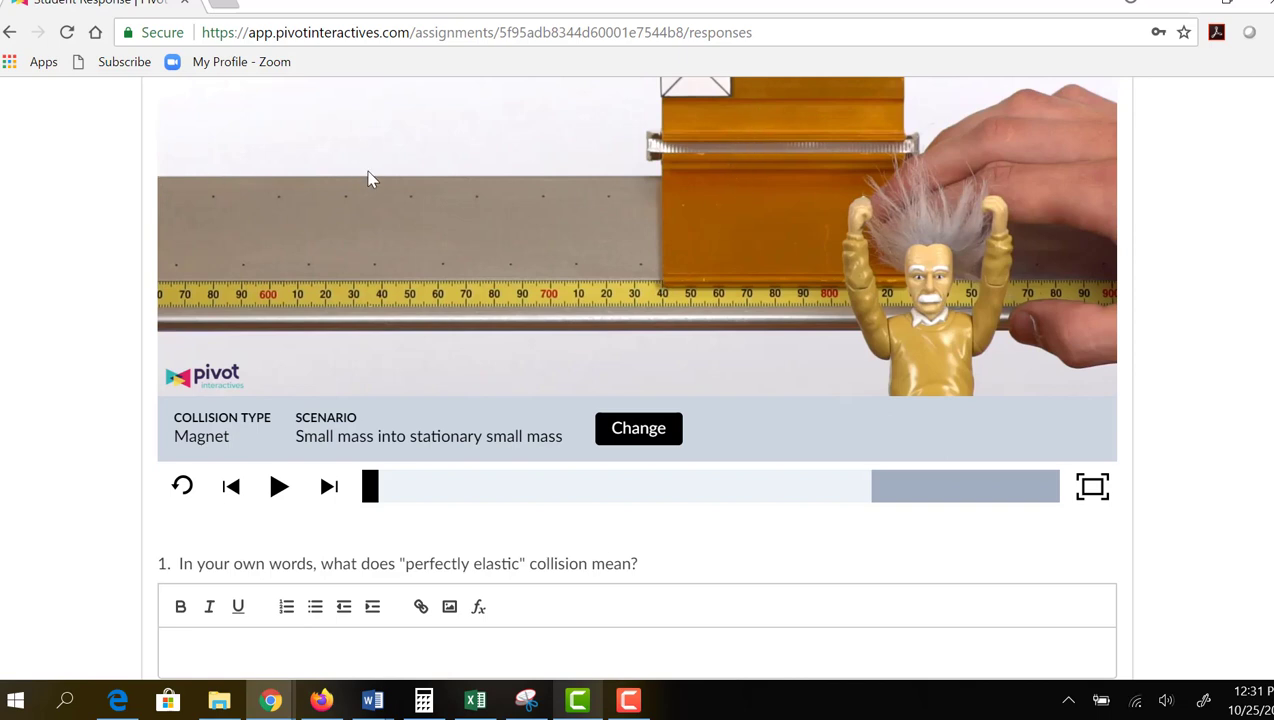
scroll(636, 377, "down", 8)
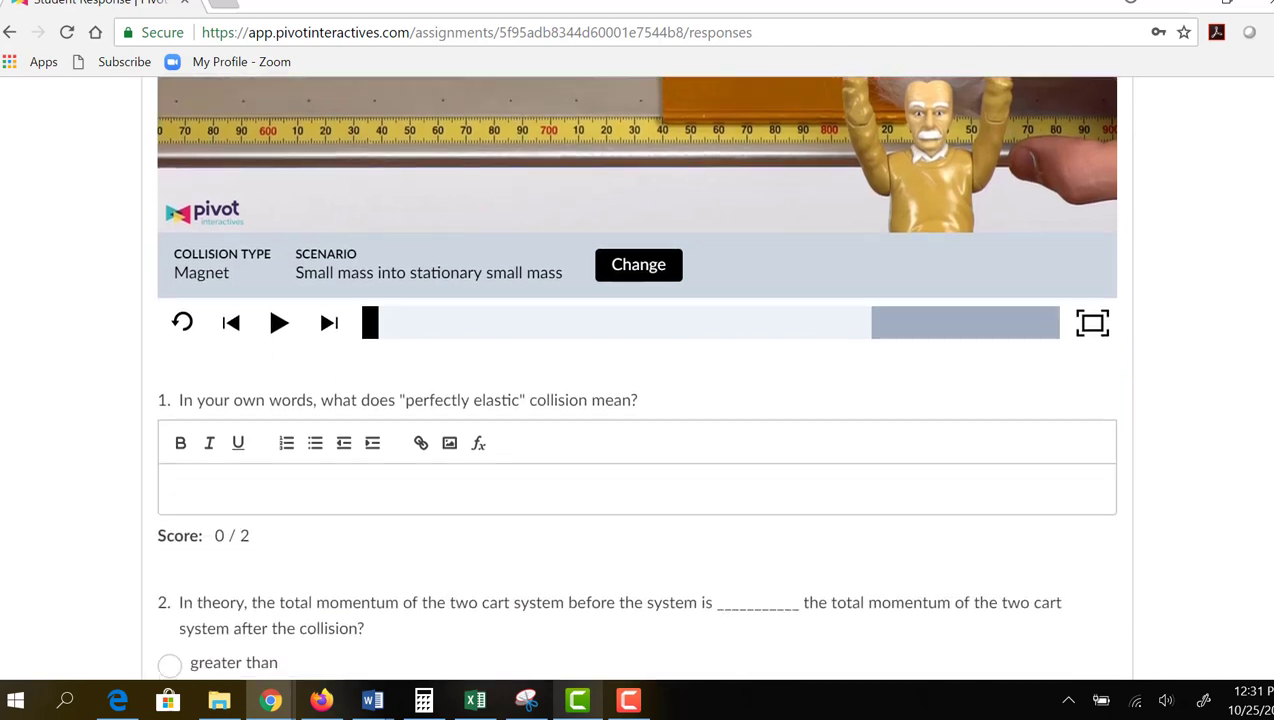
scroll(636, 377, "down", 3)
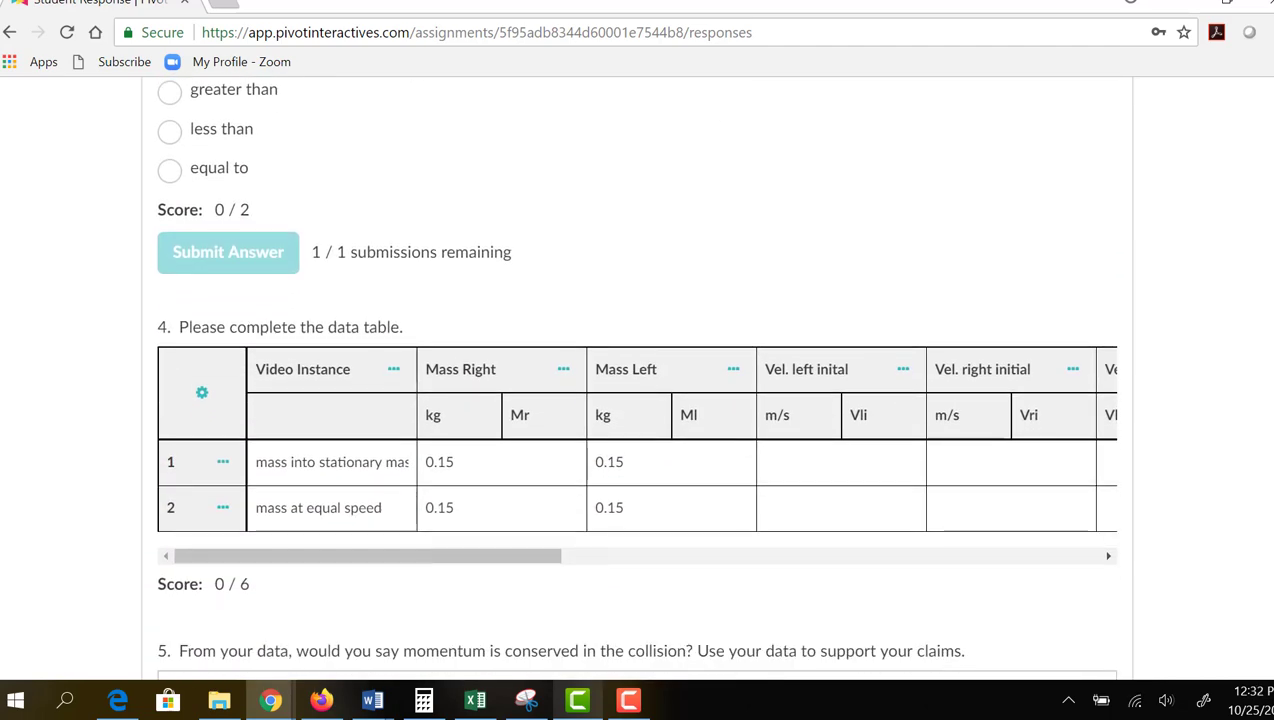
scroll(636, 377, "up", 10)
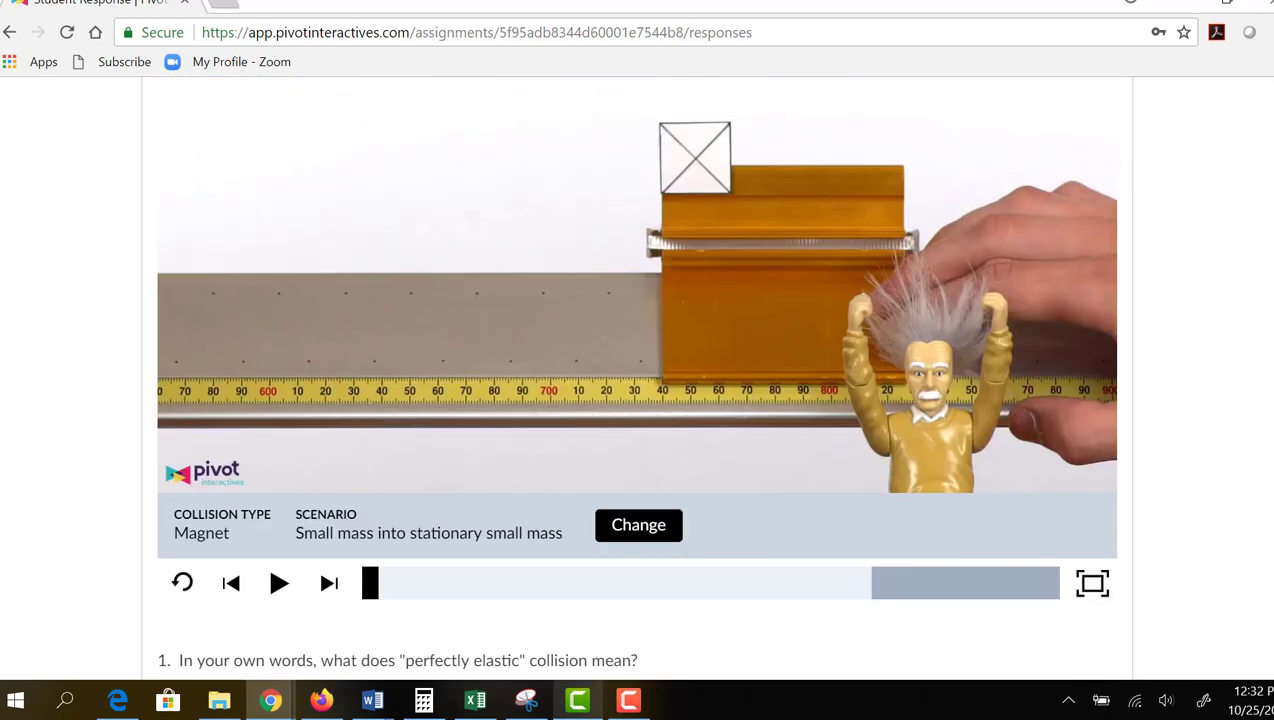
scroll(636, 377, "up", 1)
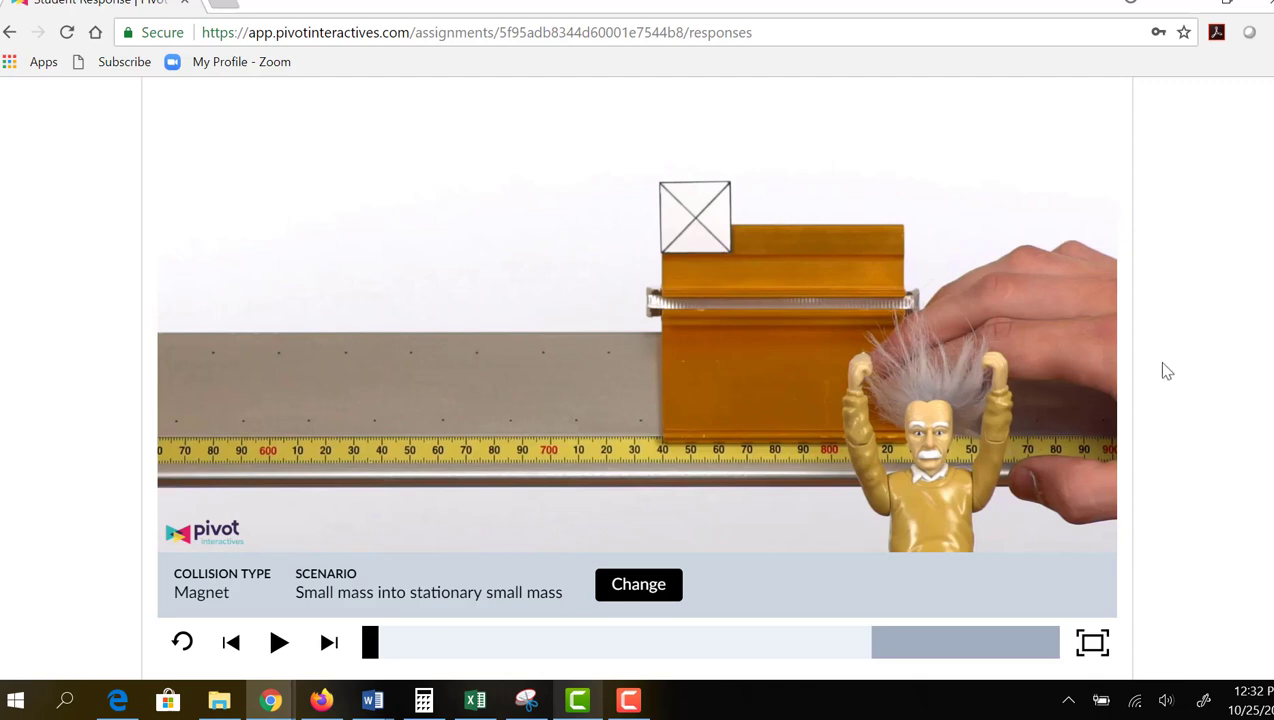
scroll(636, 377, "down", 9)
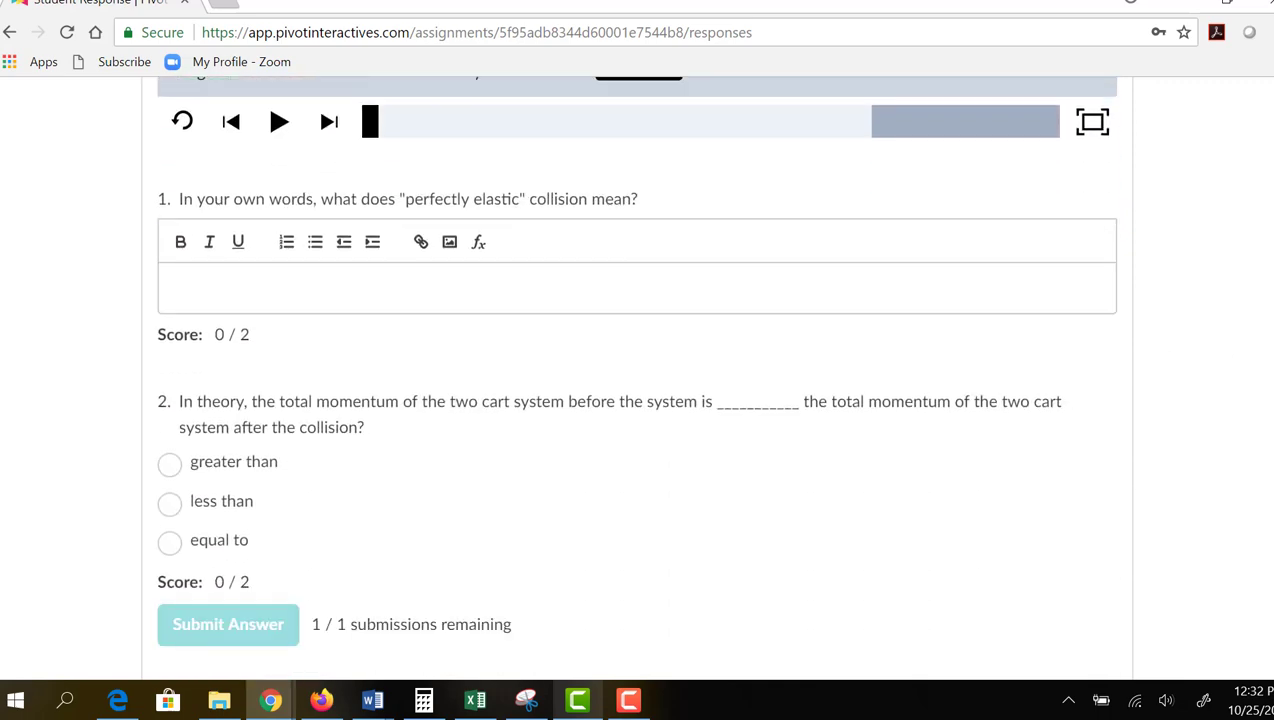
scroll(636, 377, "down", 2)
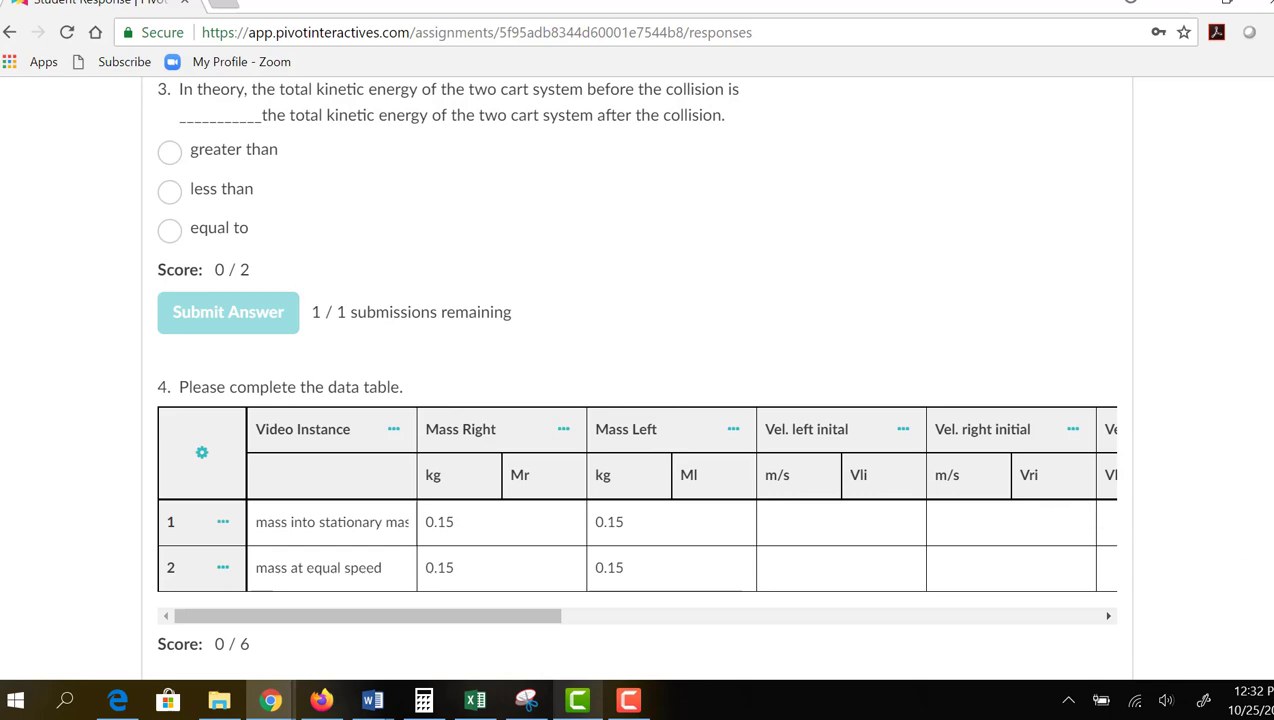
scroll(636, 377, "up", 10)
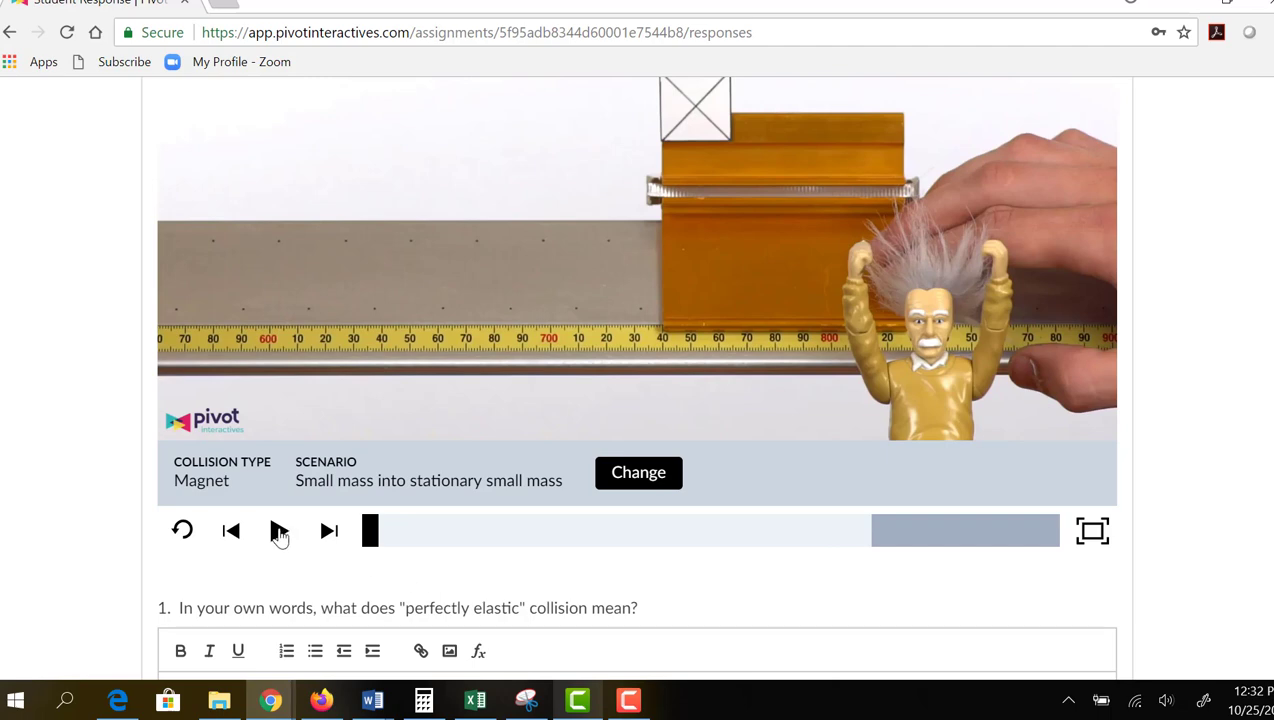
Step: Play the stationary small mass collision video, rewinding and replaying it to watch both gliders before and after the collision
left_click(280, 535)
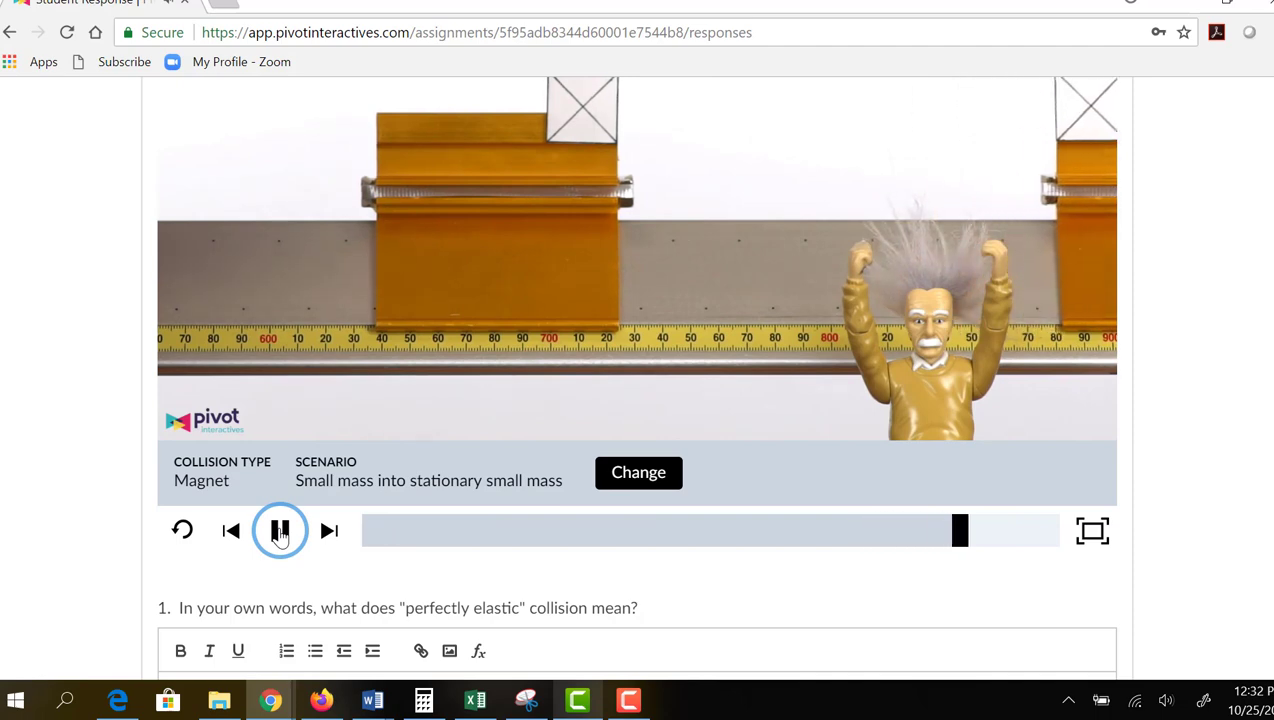
left_click(280, 533)
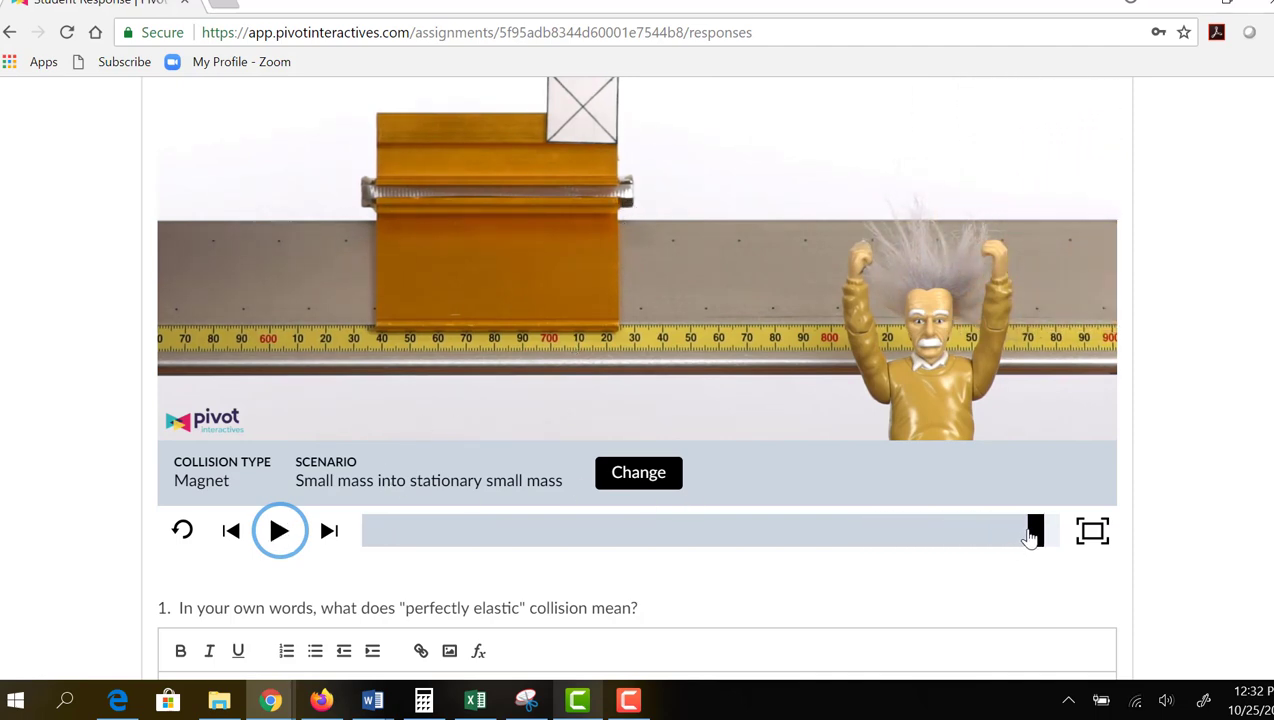
left_click_drag(1030, 535, 455, 528)
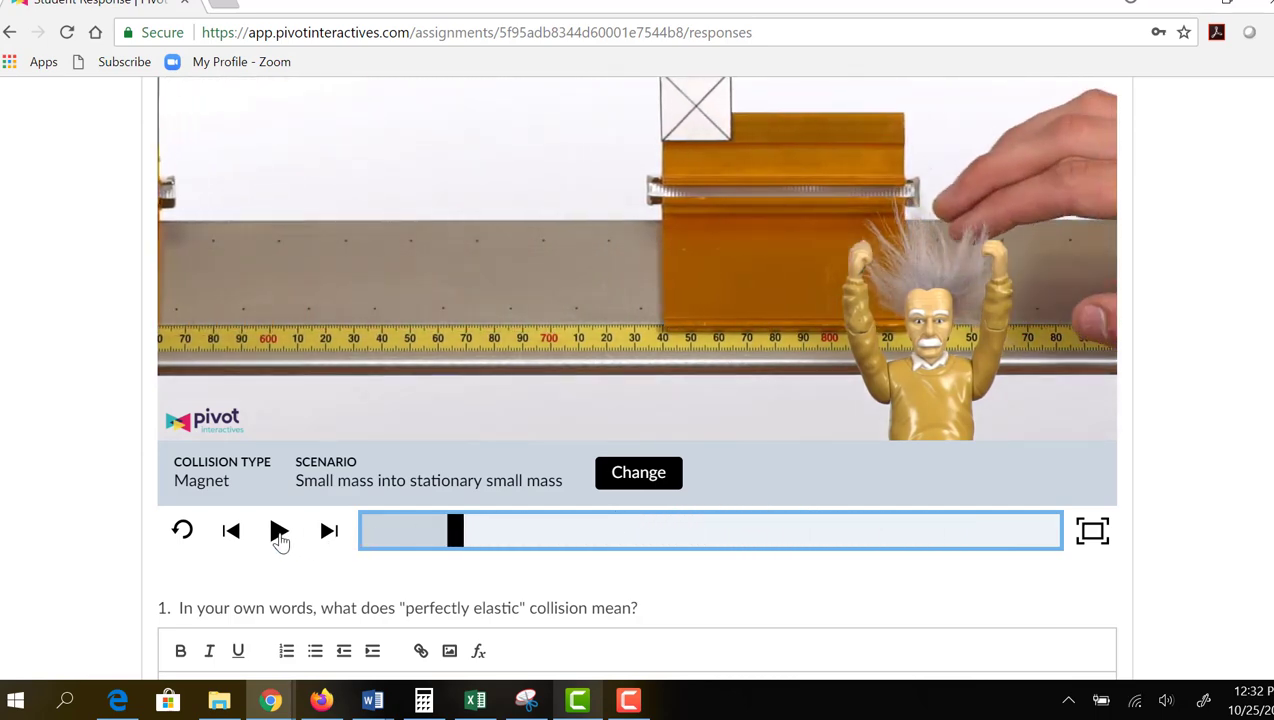
left_click(279, 533)
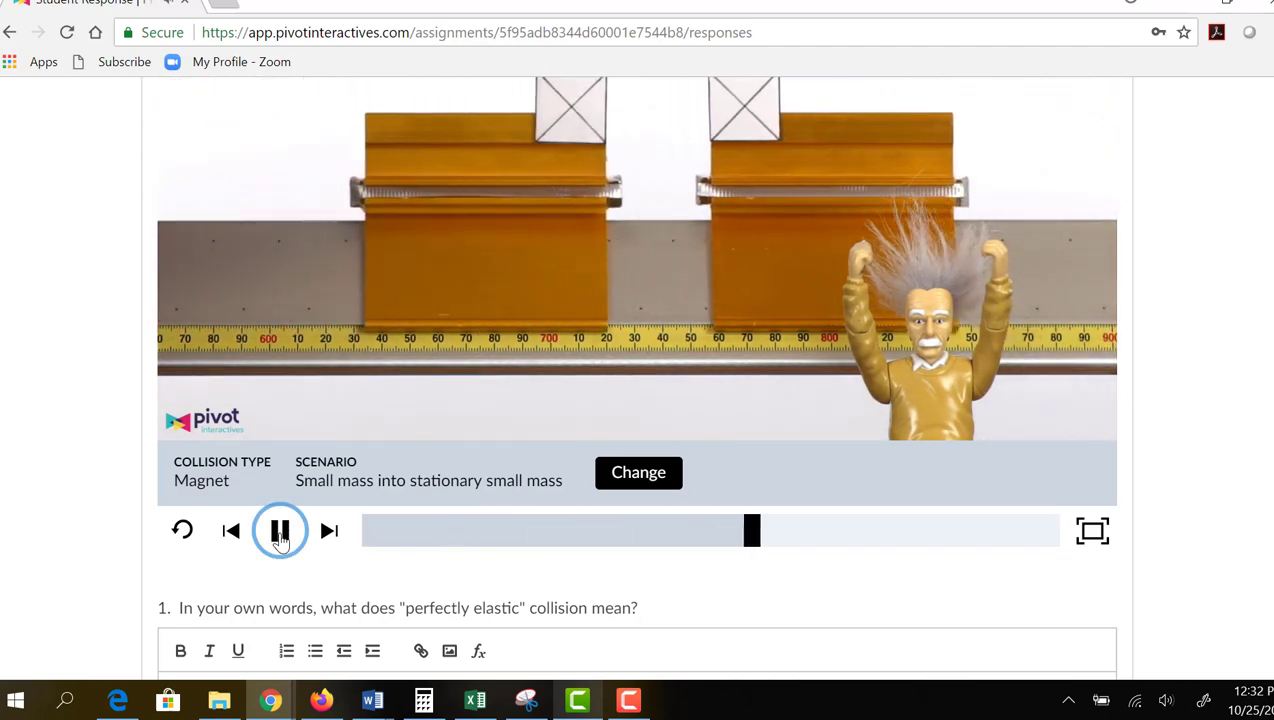
left_click(281, 538)
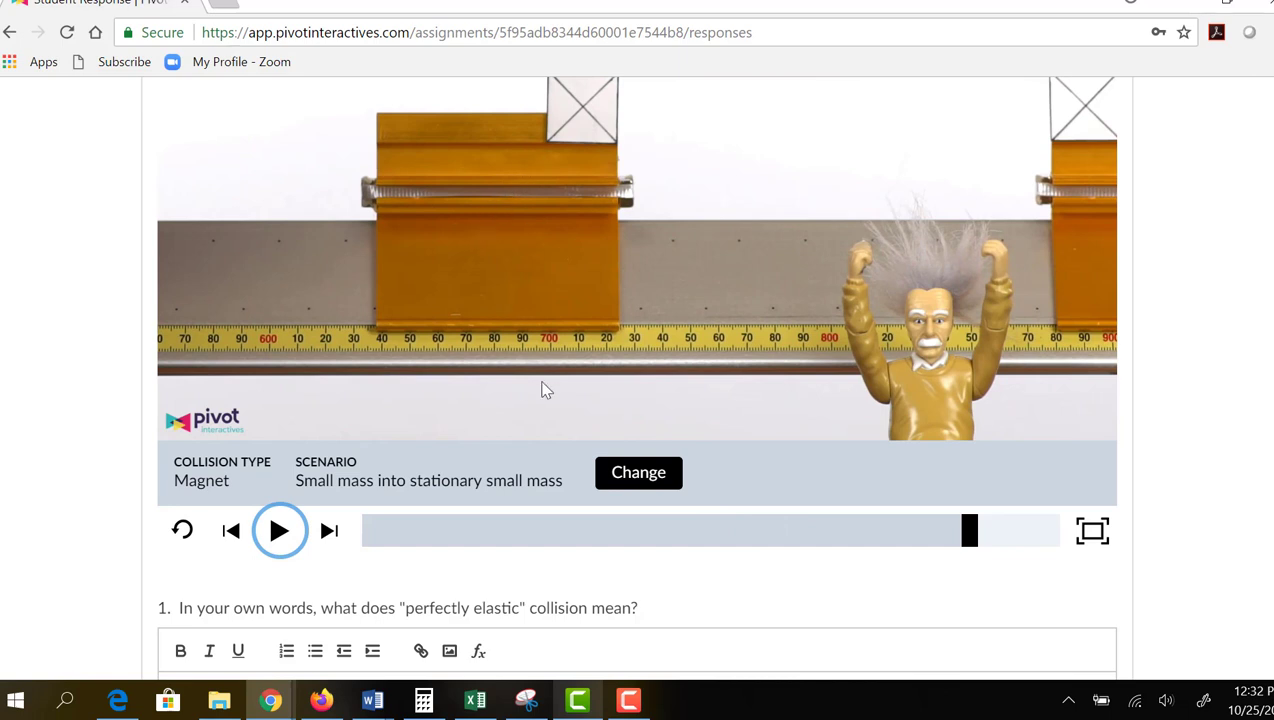
left_click_drag(969, 530, 360, 525)
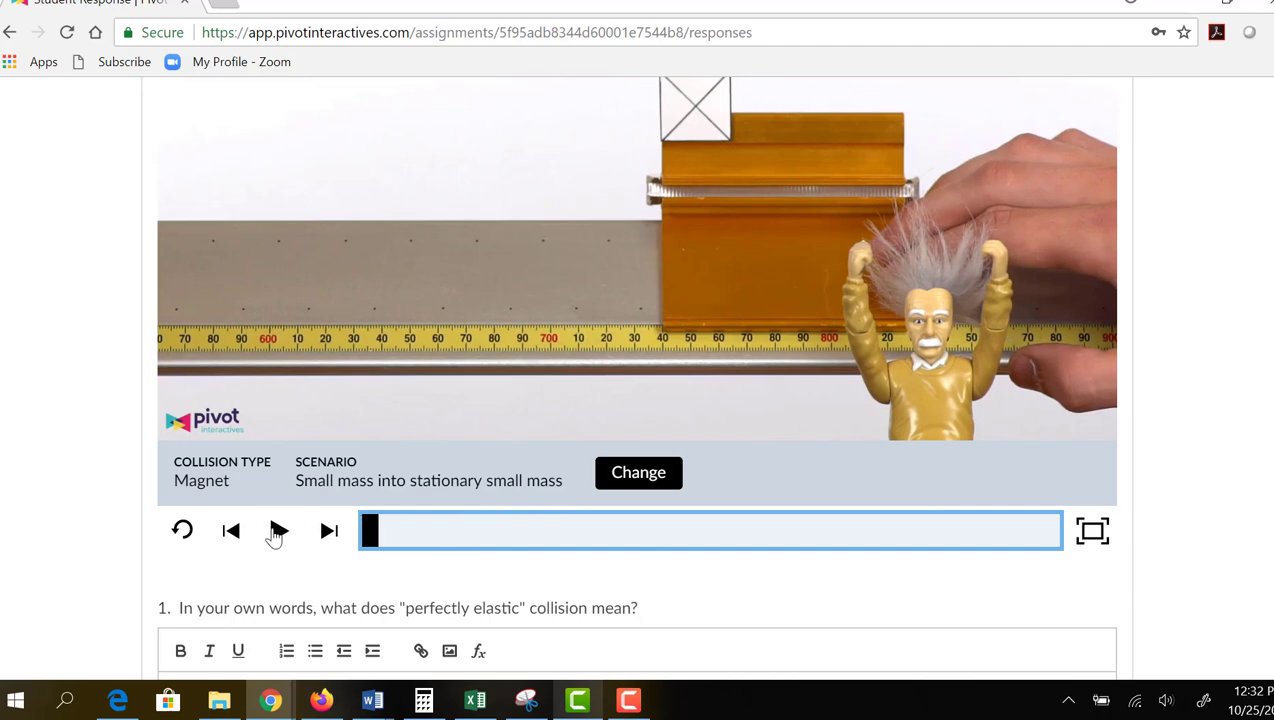
left_click(278, 532)
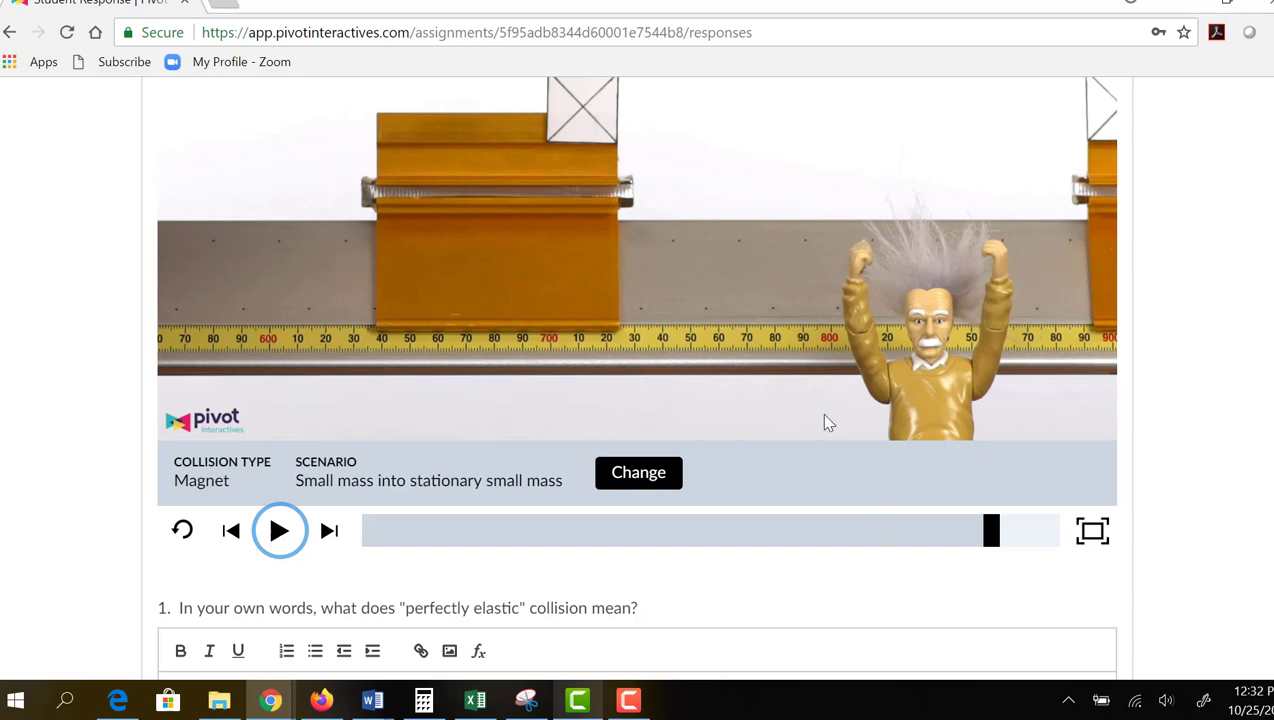
Step: Switch the magnet collision video to the "Small masses at equal speed" scenario
scroll(636, 400, "down", 2)
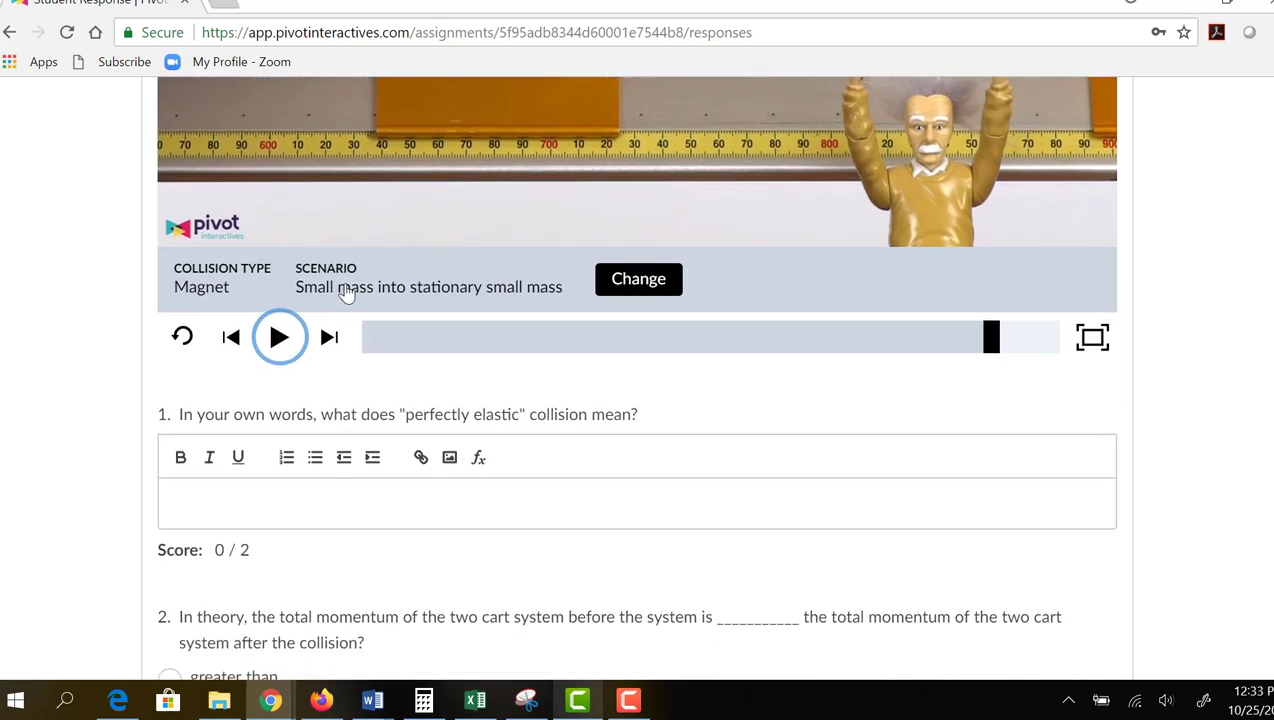
left_click(340, 288)
left_click(352, 172)
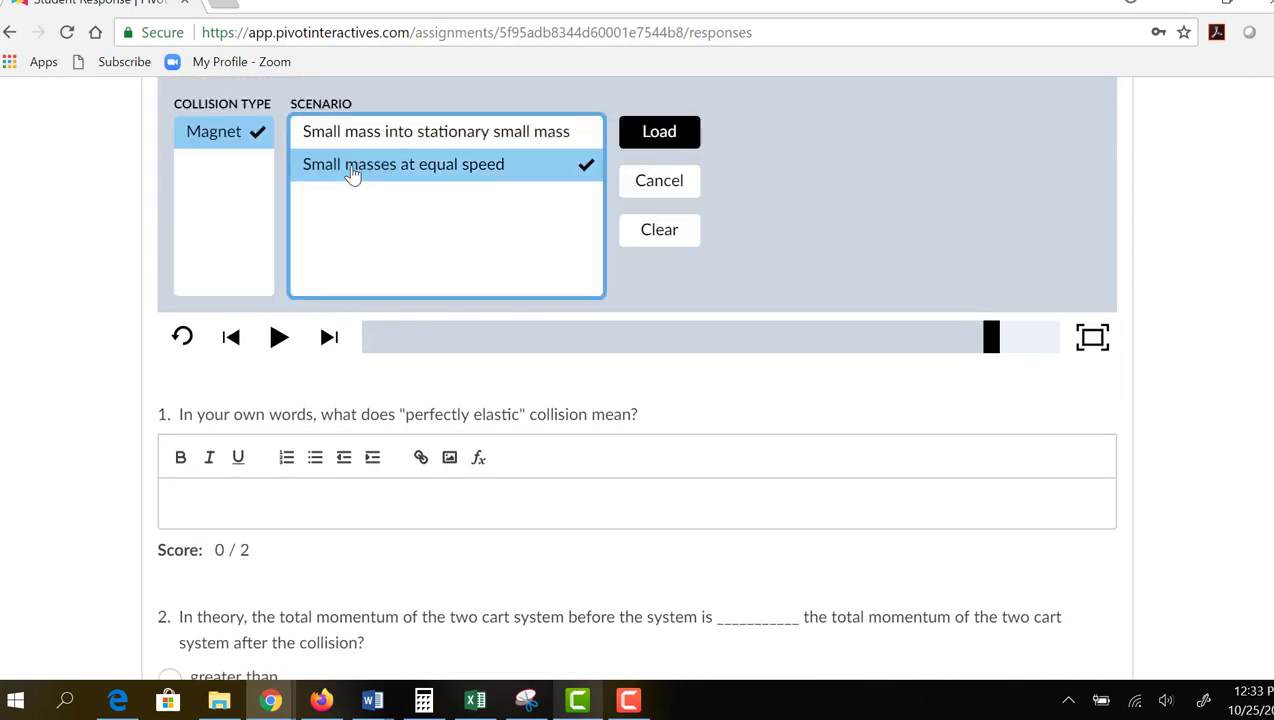
left_click(660, 133)
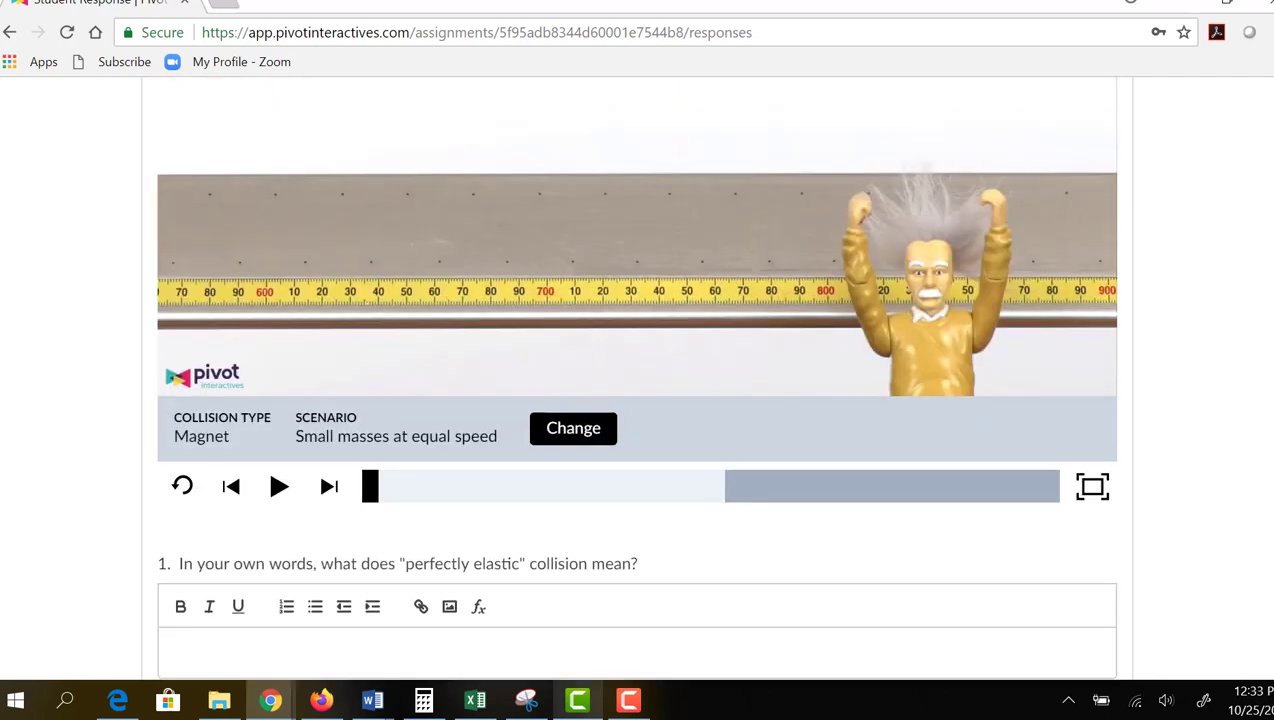
Step: Play the equal-speed collision video and pause it after the two gliders have rebounded
scroll(637, 380, "up", 4)
scroll(637, 380, "down", 1)
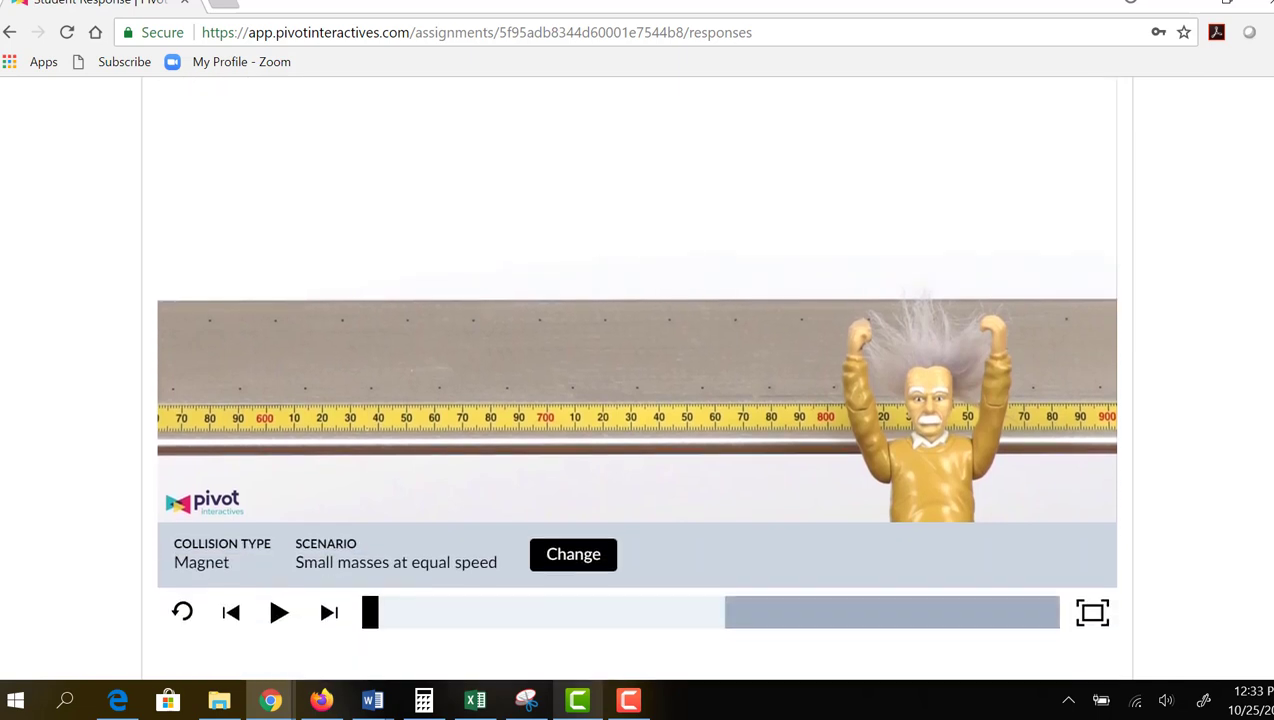
scroll(637, 380, "up", 1)
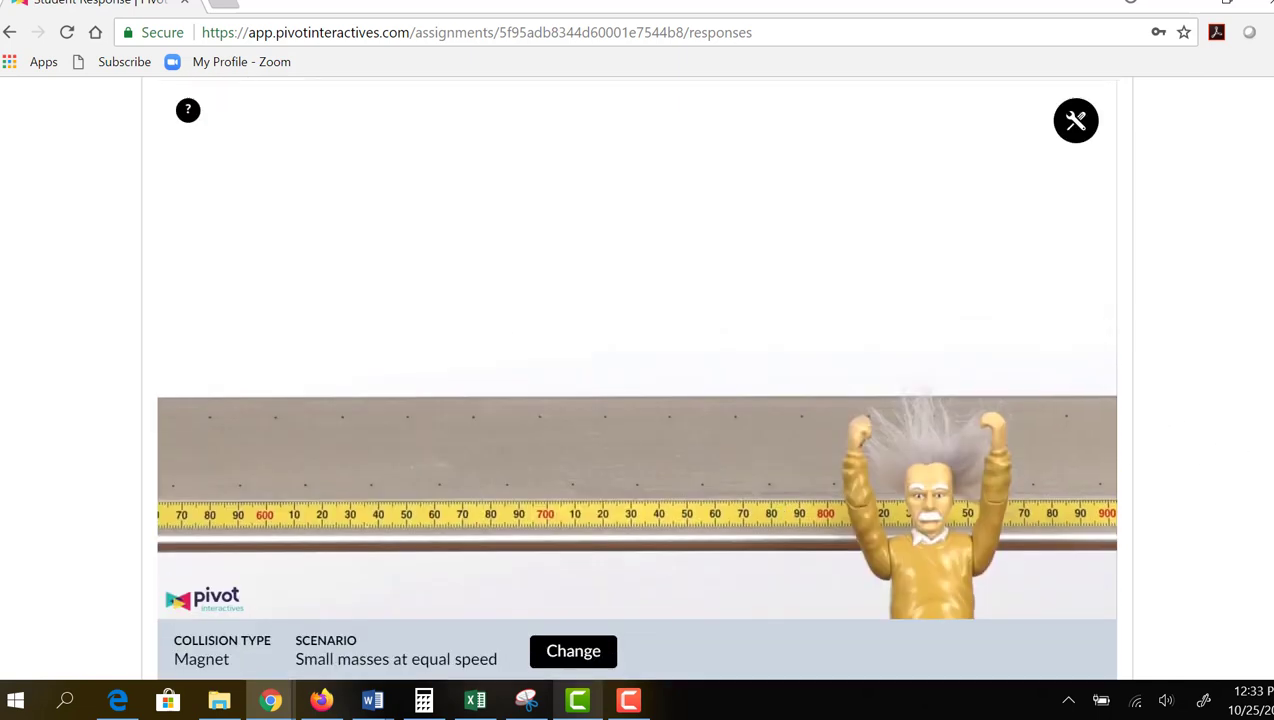
scroll(739, 422, "down", 2)
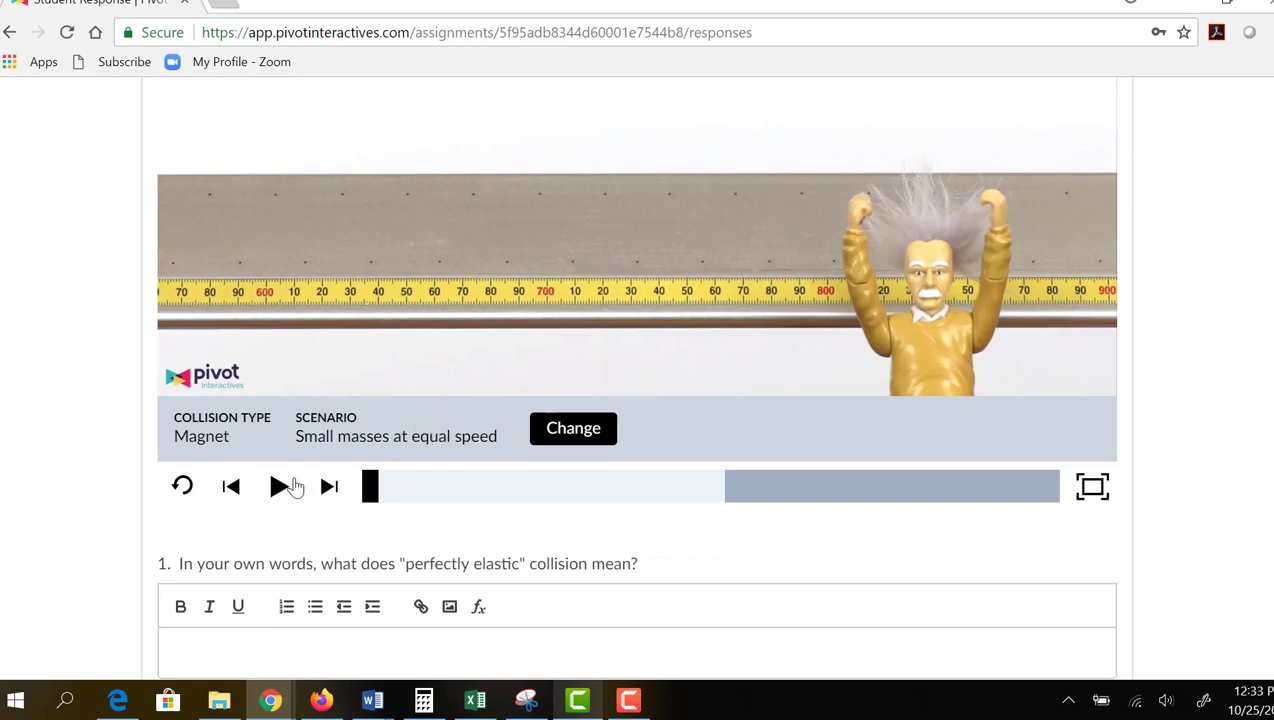
scroll(630, 608, "up", 1)
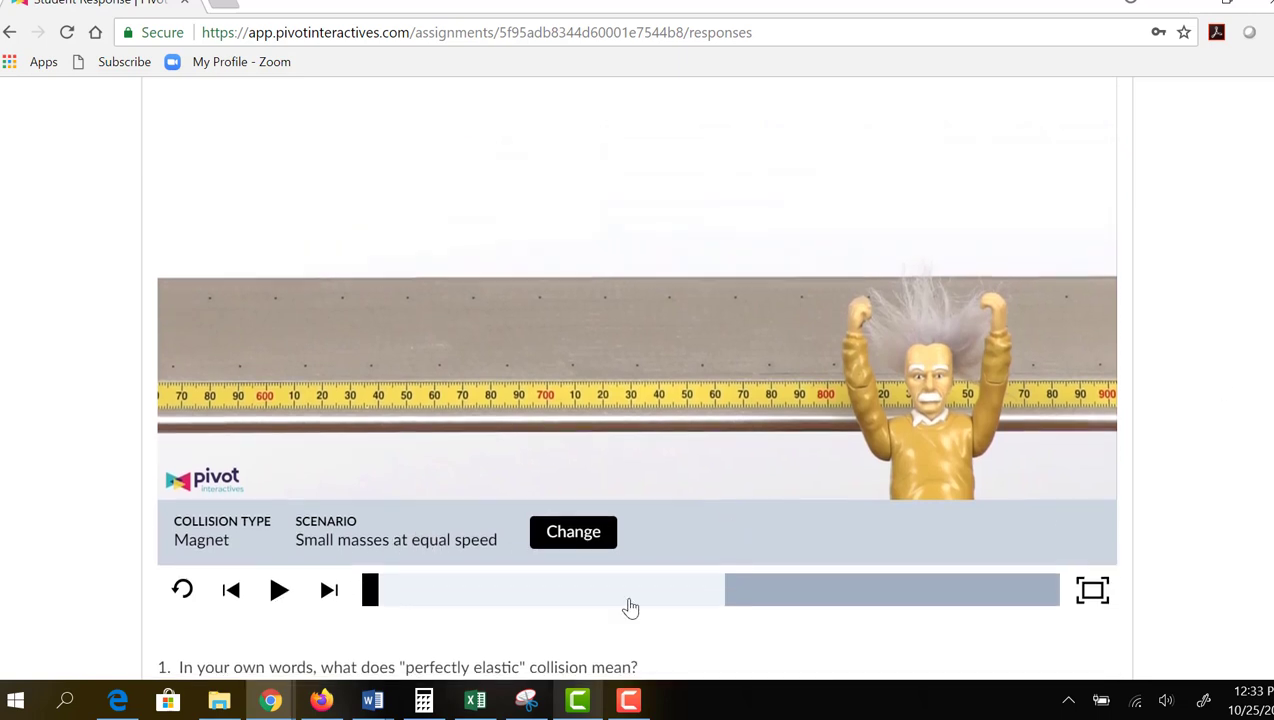
left_click(282, 598)
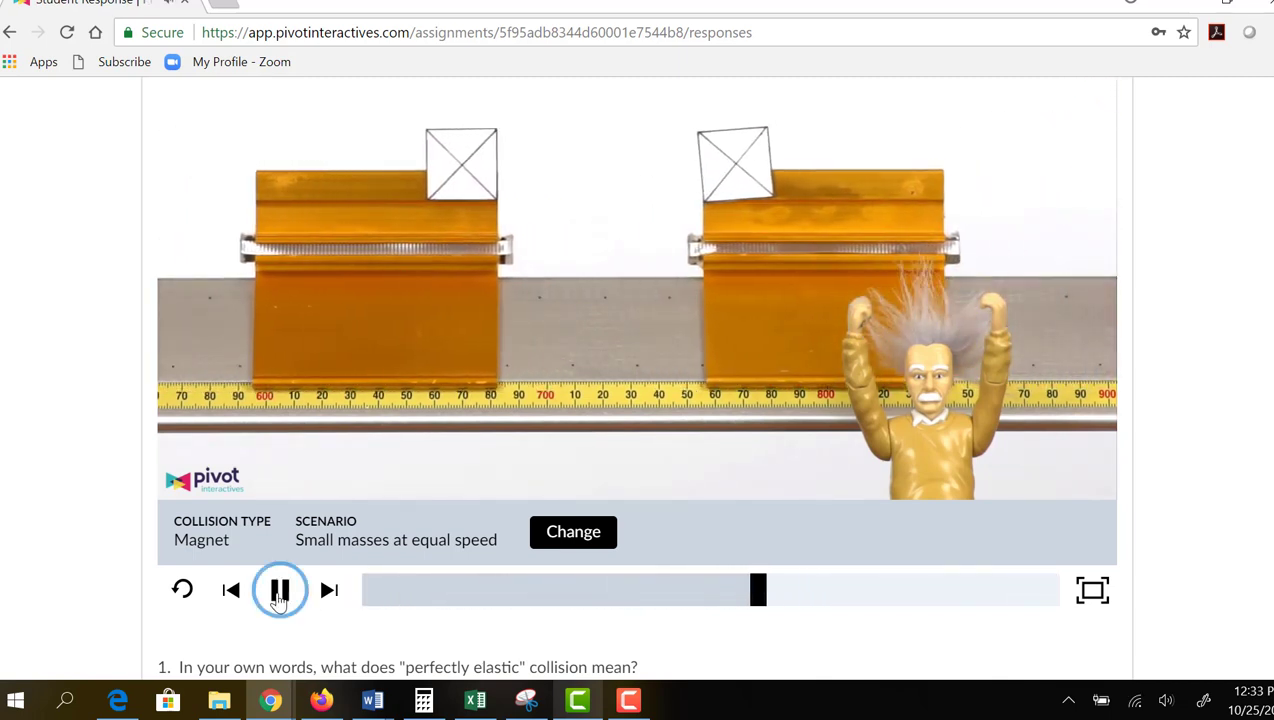
left_click(280, 598)
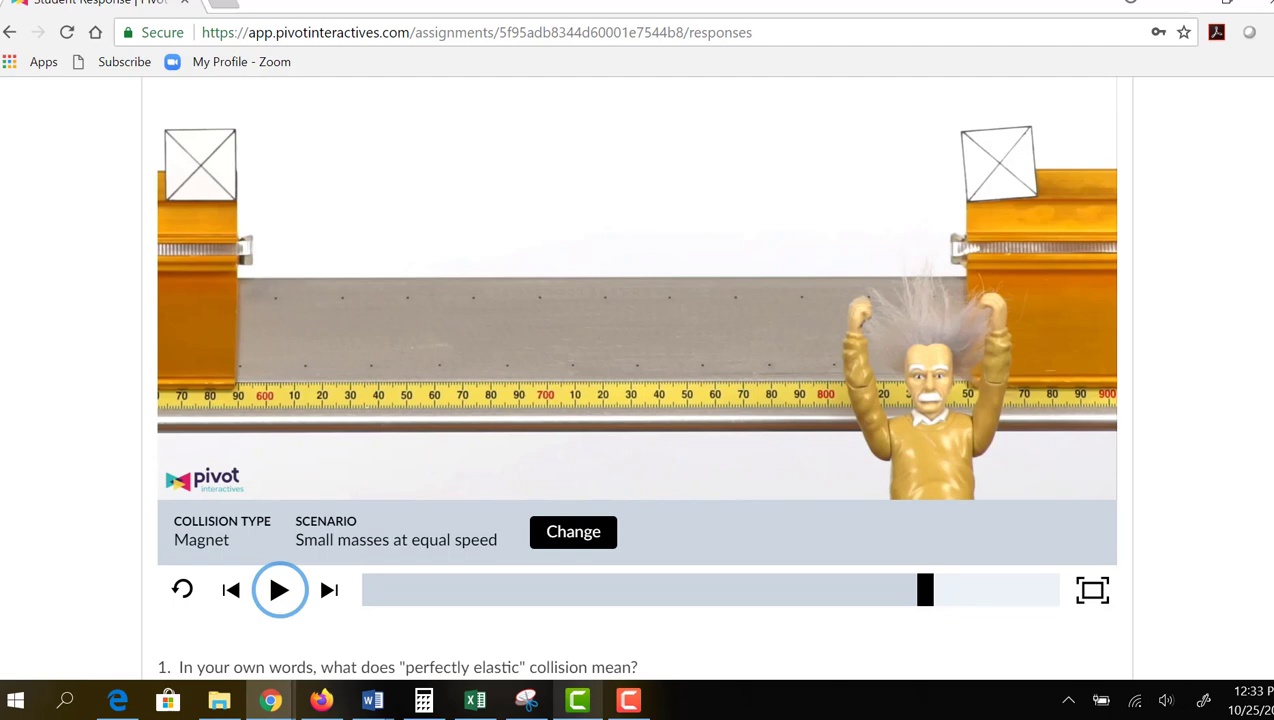
Step: Go to question 4's data table and bring its initial and final velocity columns into view
scroll(637, 380, "down", 9)
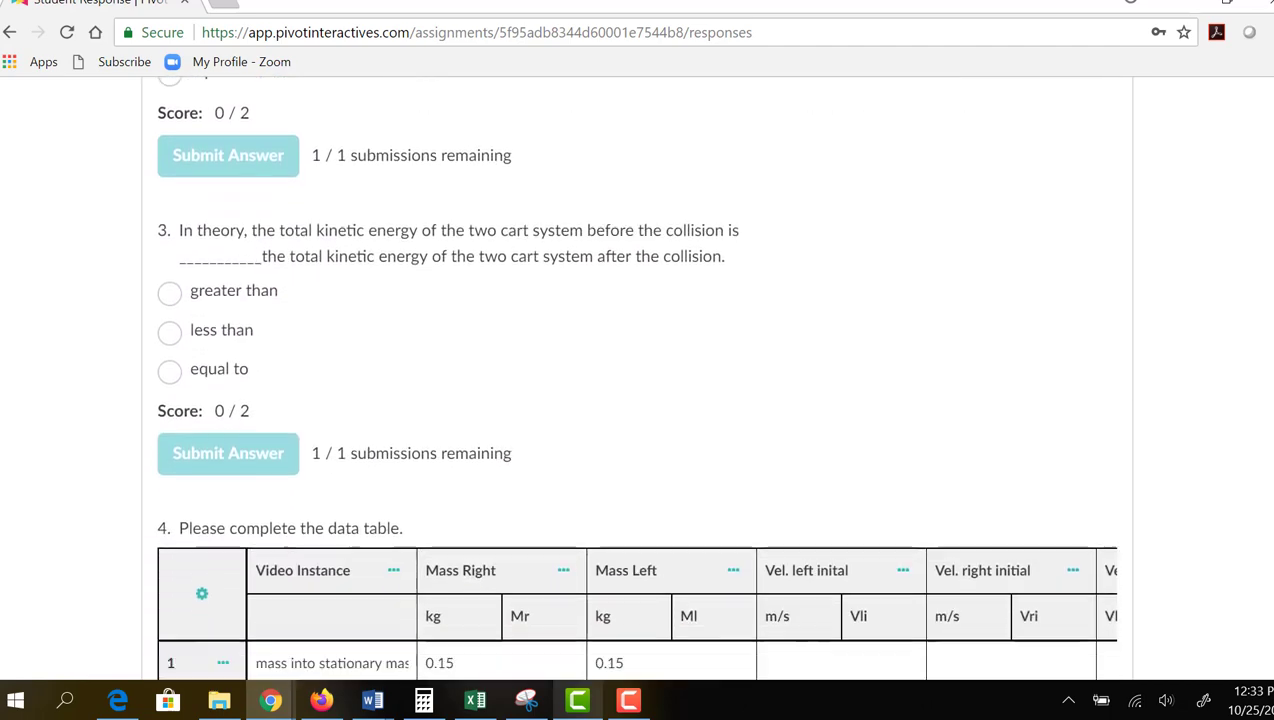
scroll(637, 380, "down", 2)
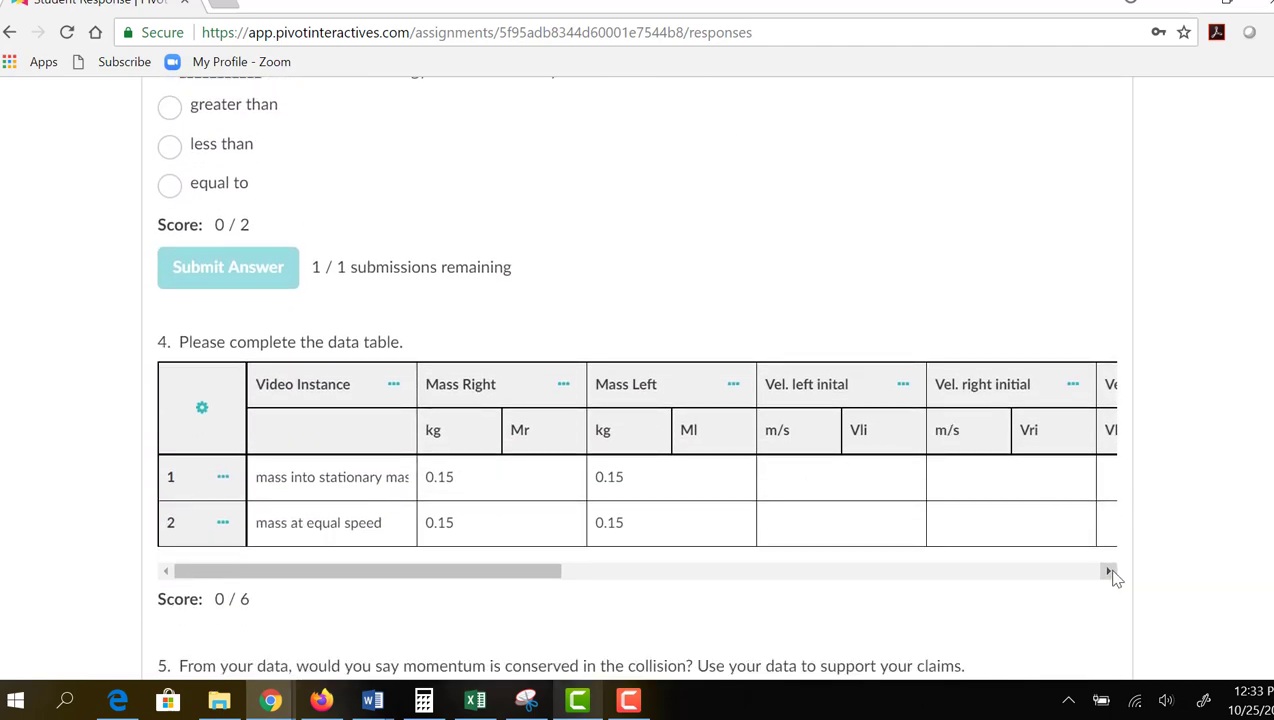
left_click_drag(1110, 572, 1110, 572)
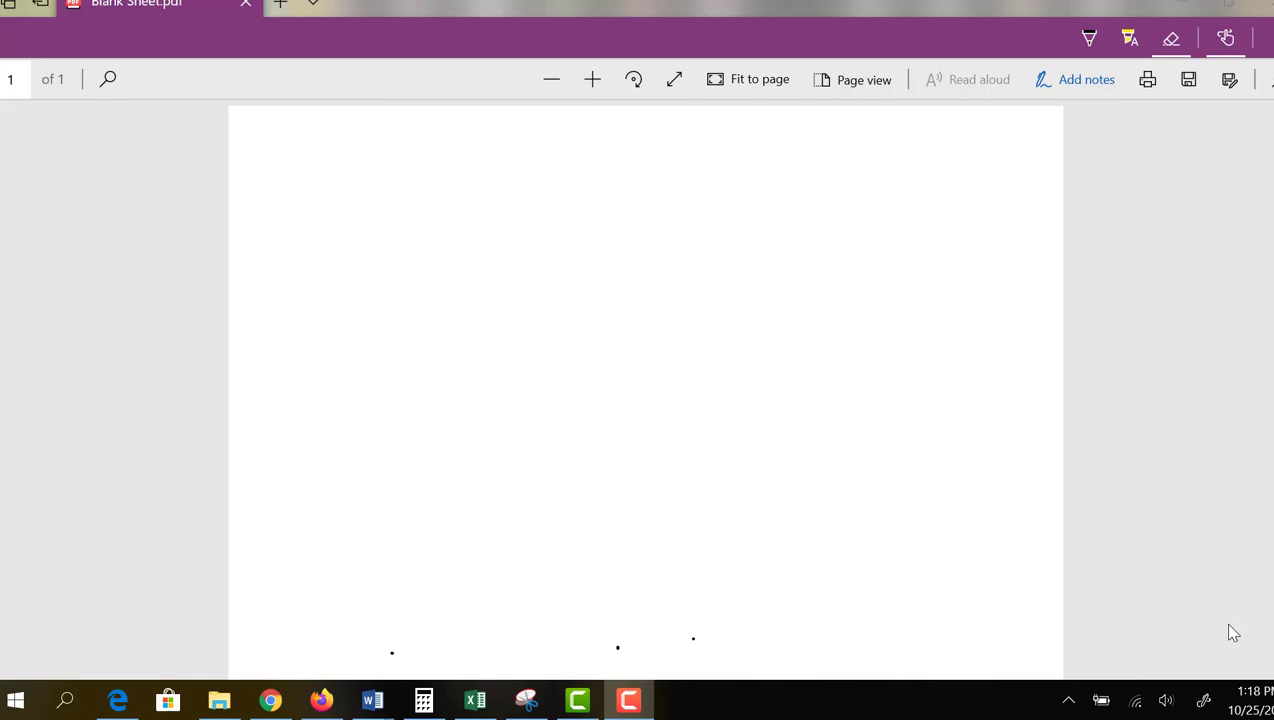
Step: Handwrite the final momentum formula Pf = mL VLf + mr Vrf on the blank PDF sheet and outline its right-hand side
left_click(1089, 38)
mouse_move(395, 220)
left_mouse_down()
mouse_move(394, 283)
mouse_move(398, 244)
mouse_move(428, 268)
mouse_move(424, 288)
left_mouse_up()
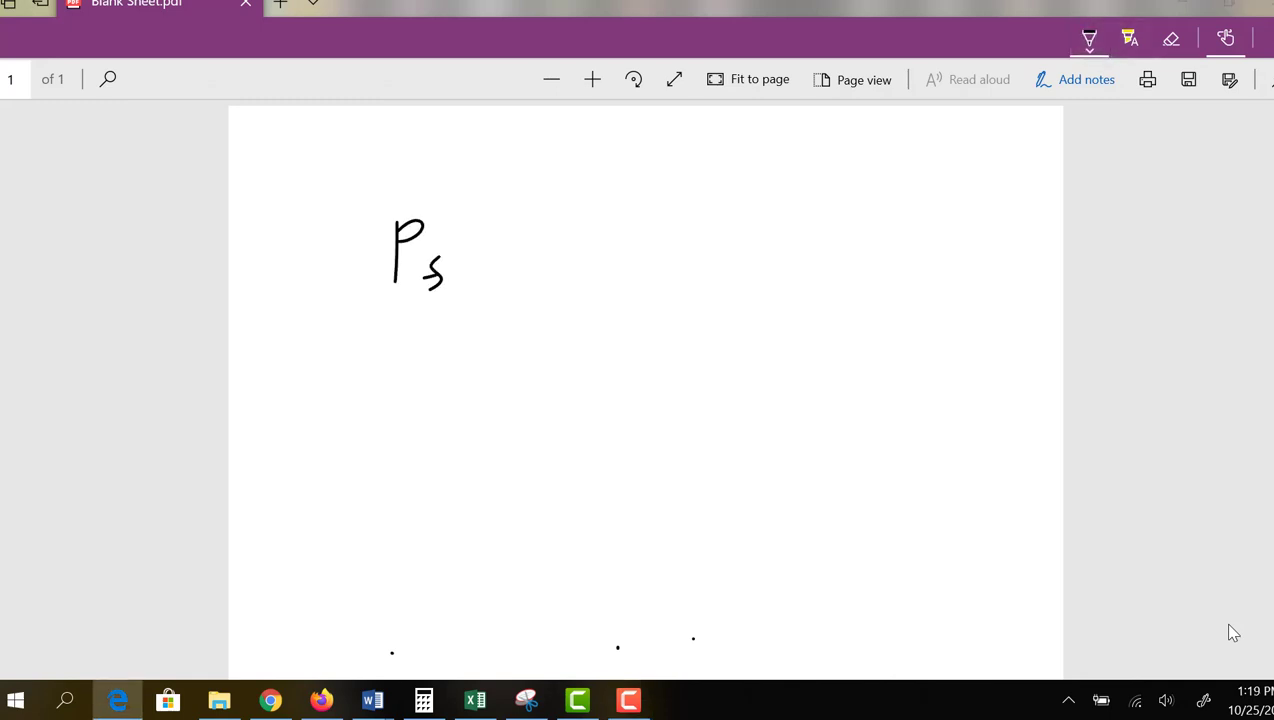
left_click_drag(466, 246, 593, 269)
mouse_move(598, 224)
left_mouse_down()
mouse_move(607, 257)
mouse_move(624, 218)
mouse_move(664, 278)
left_mouse_up()
left_click_drag(656, 263, 678, 261)
left_click_drag(734, 226, 728, 254)
mouse_move(718, 241)
left_mouse_down()
mouse_move(806, 256)
mouse_move(852, 238)
mouse_move(886, 243)
left_mouse_up()
left_click_drag(886, 243, 896, 200)
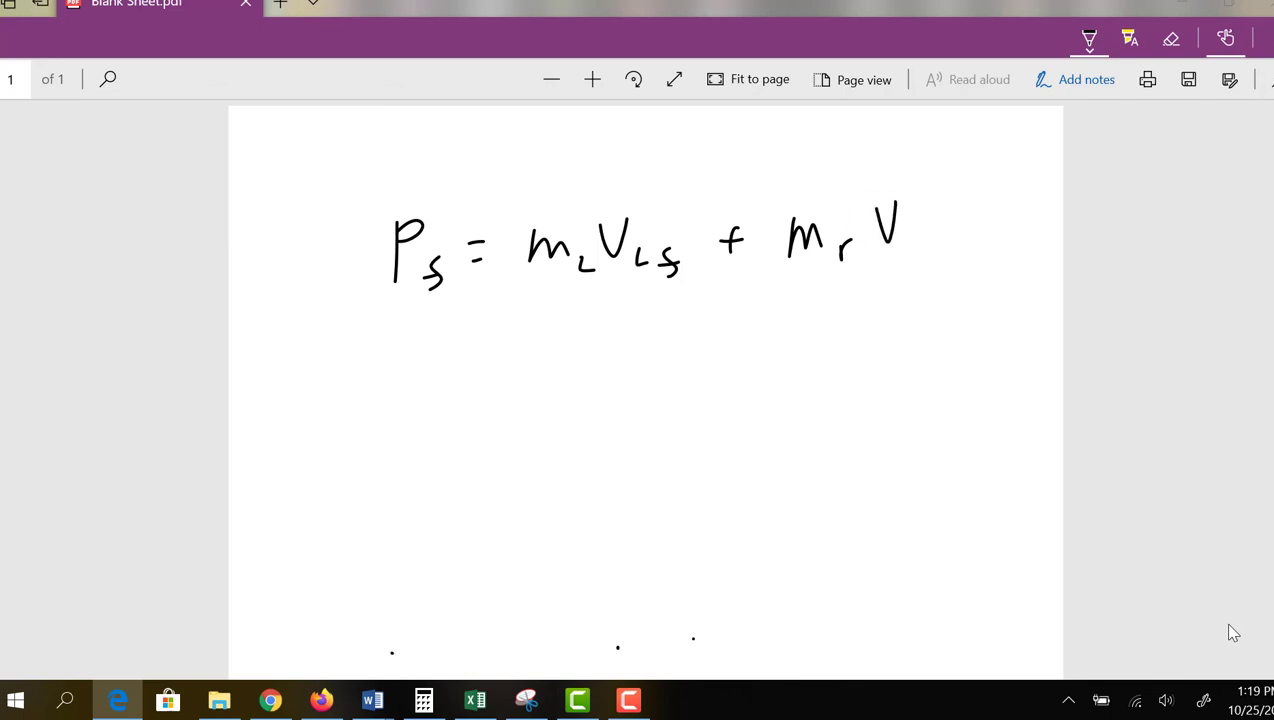
mouse_move(909, 262)
left_mouse_down()
mouse_move(920, 246)
mouse_move(936, 266)
mouse_move(952, 233)
mouse_move(953, 248)
left_mouse_up()
mouse_move(487, 190)
left_mouse_down()
mouse_move(350, 298)
mouse_move(446, 321)
mouse_move(592, 318)
left_mouse_up()
mouse_move(880, 292)
left_mouse_down()
mouse_move(923, 187)
mouse_move(458, 188)
left_mouse_up()
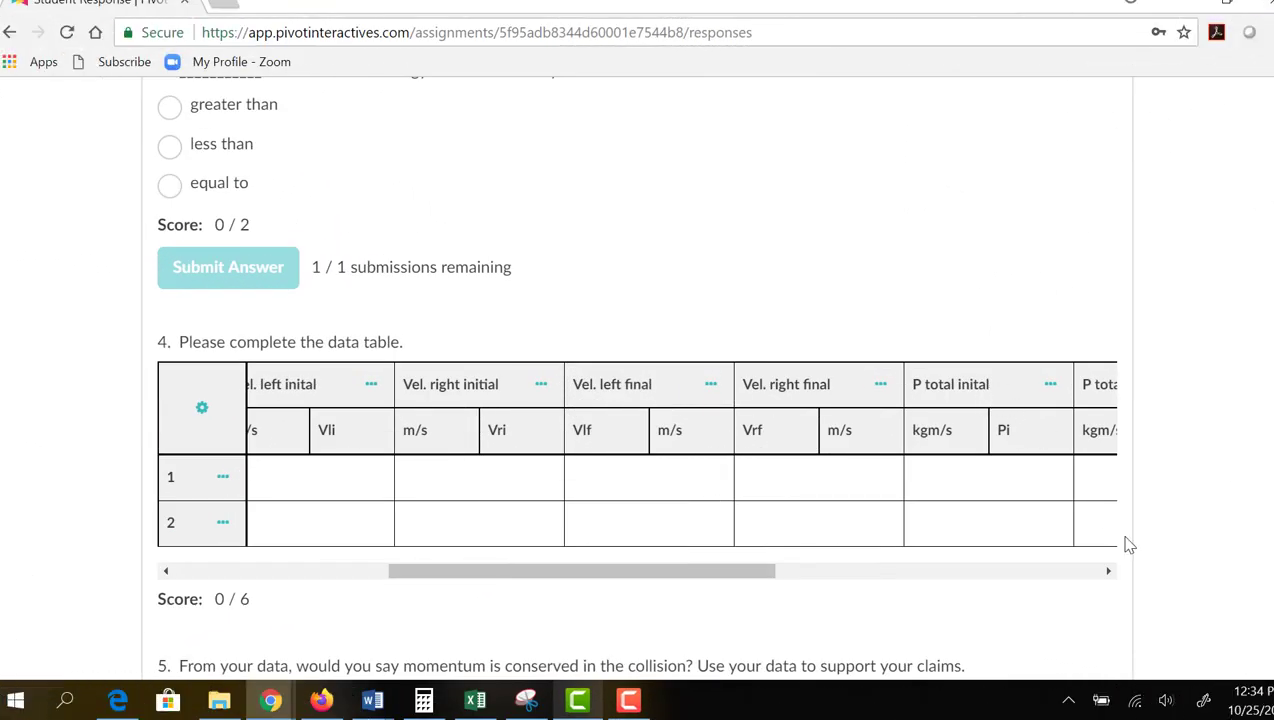
Step: Review the elastic data table's remaining columns, from total momentum through % KE lost
left_click(1108, 571)
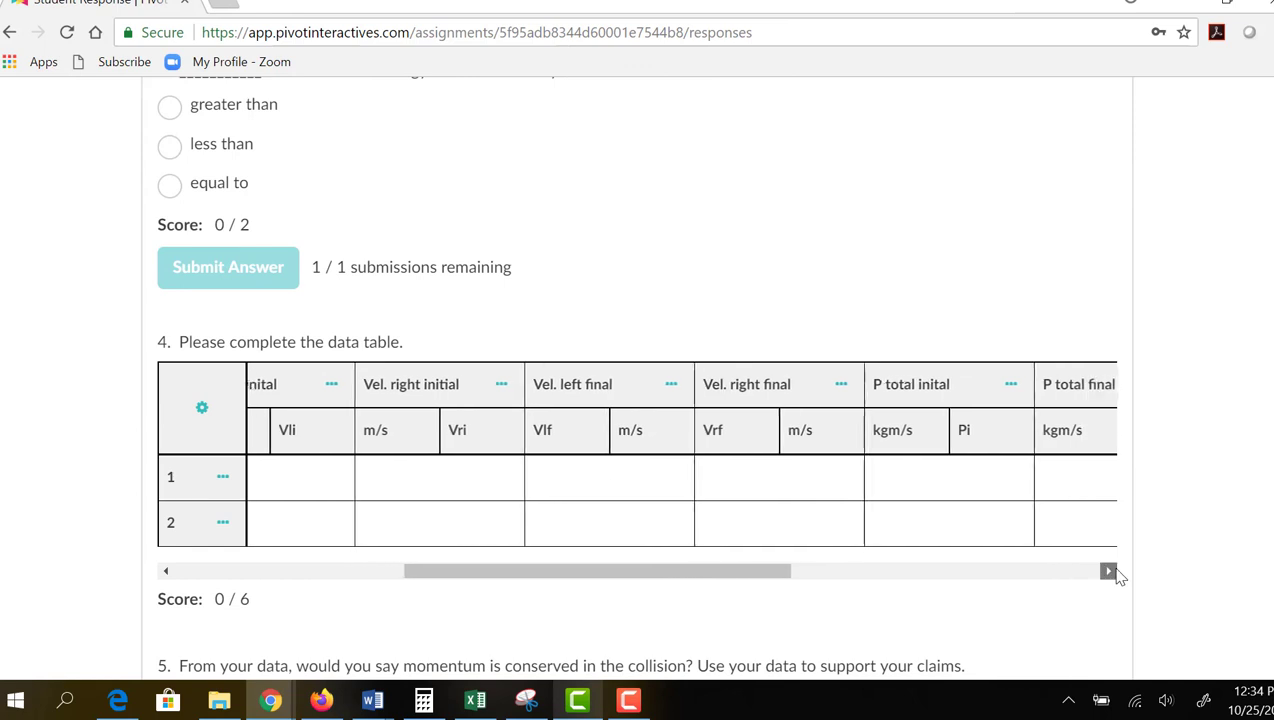
left_click_drag(1108, 571, 1118, 572)
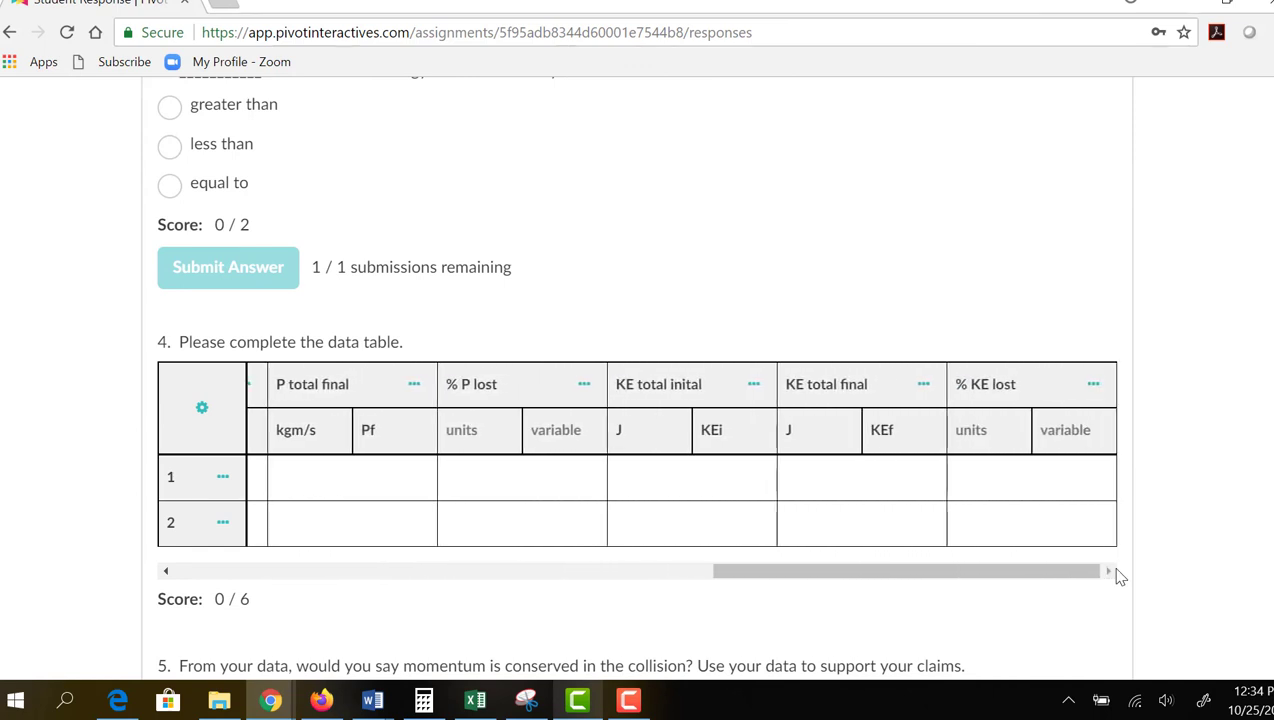